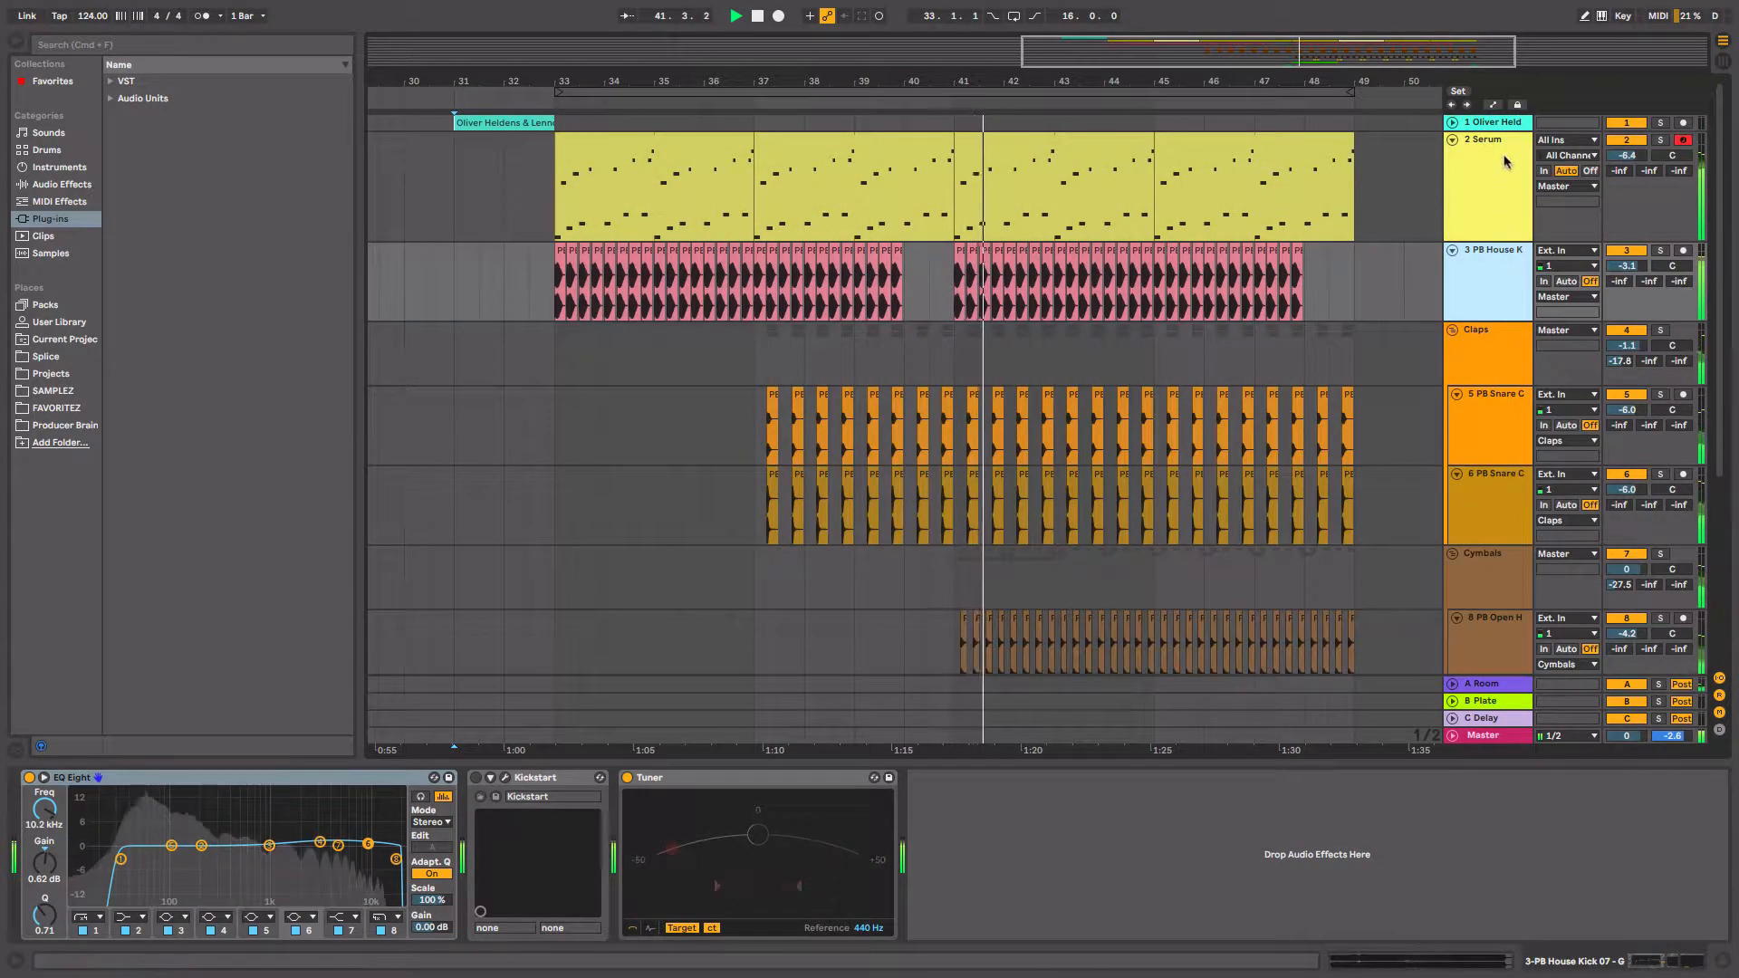
Collapse all the tracks in the arrangement and fit the drop section in view.
click(1502, 152)
scroll(1478, 475, down, 5)
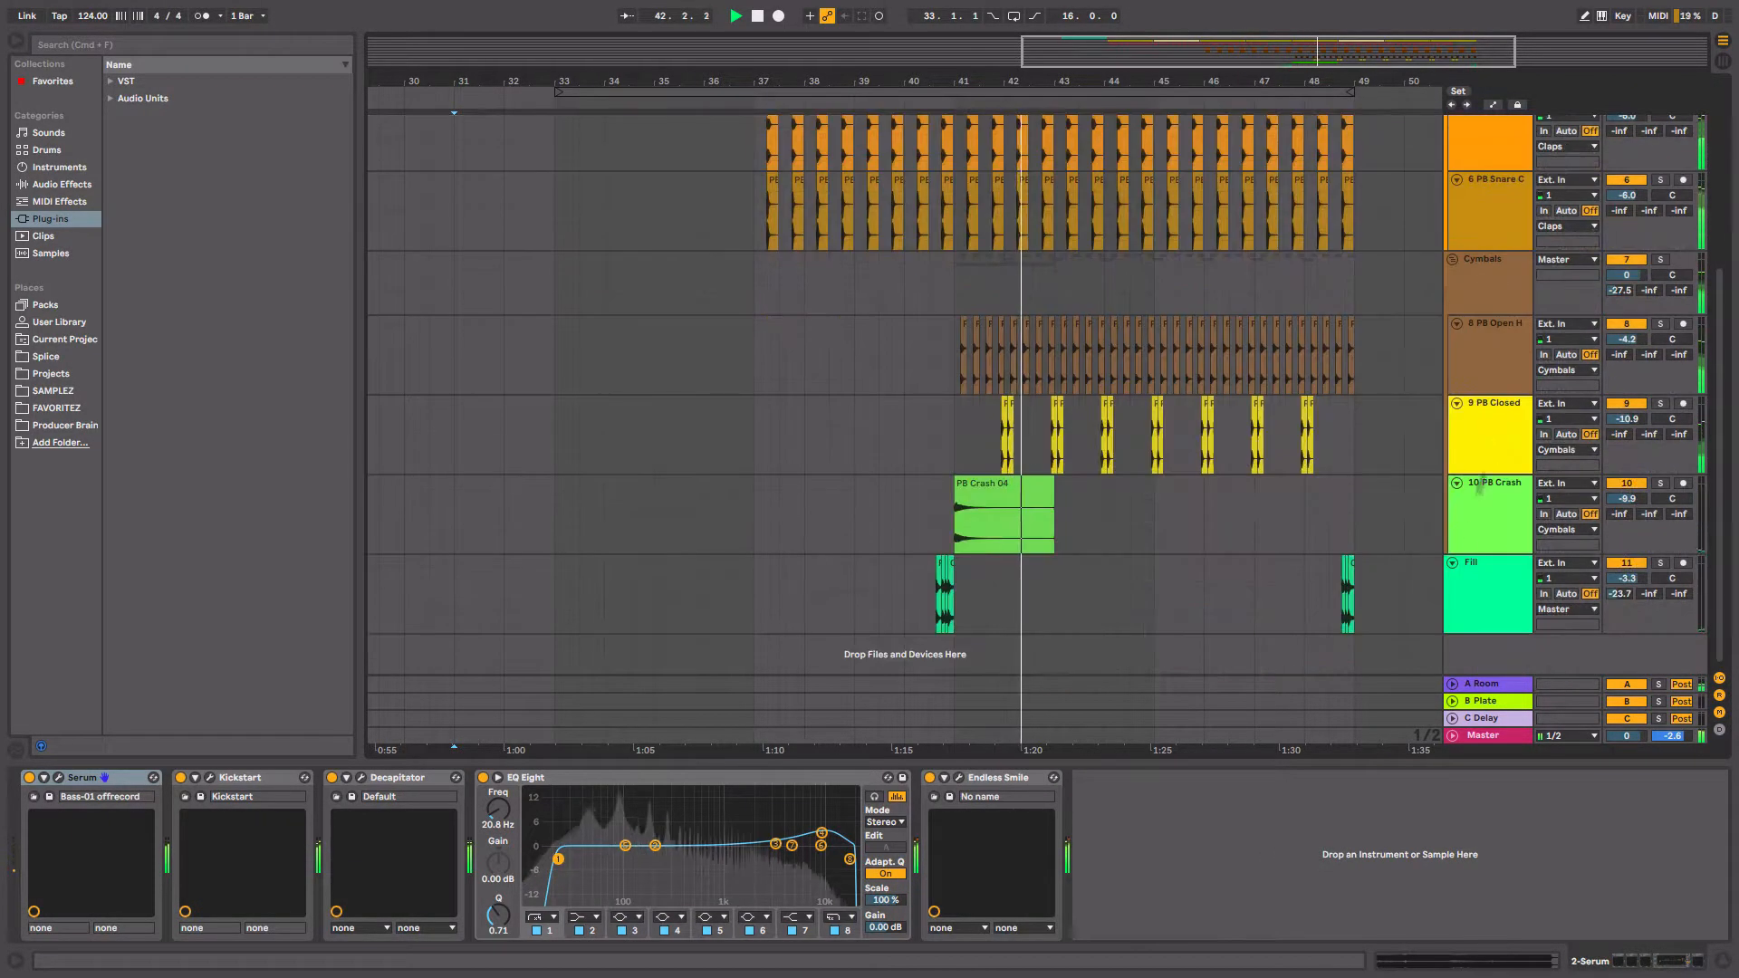
click(1464, 585)
scroll(1455, 143, up, 5)
alt+click(1455, 143)
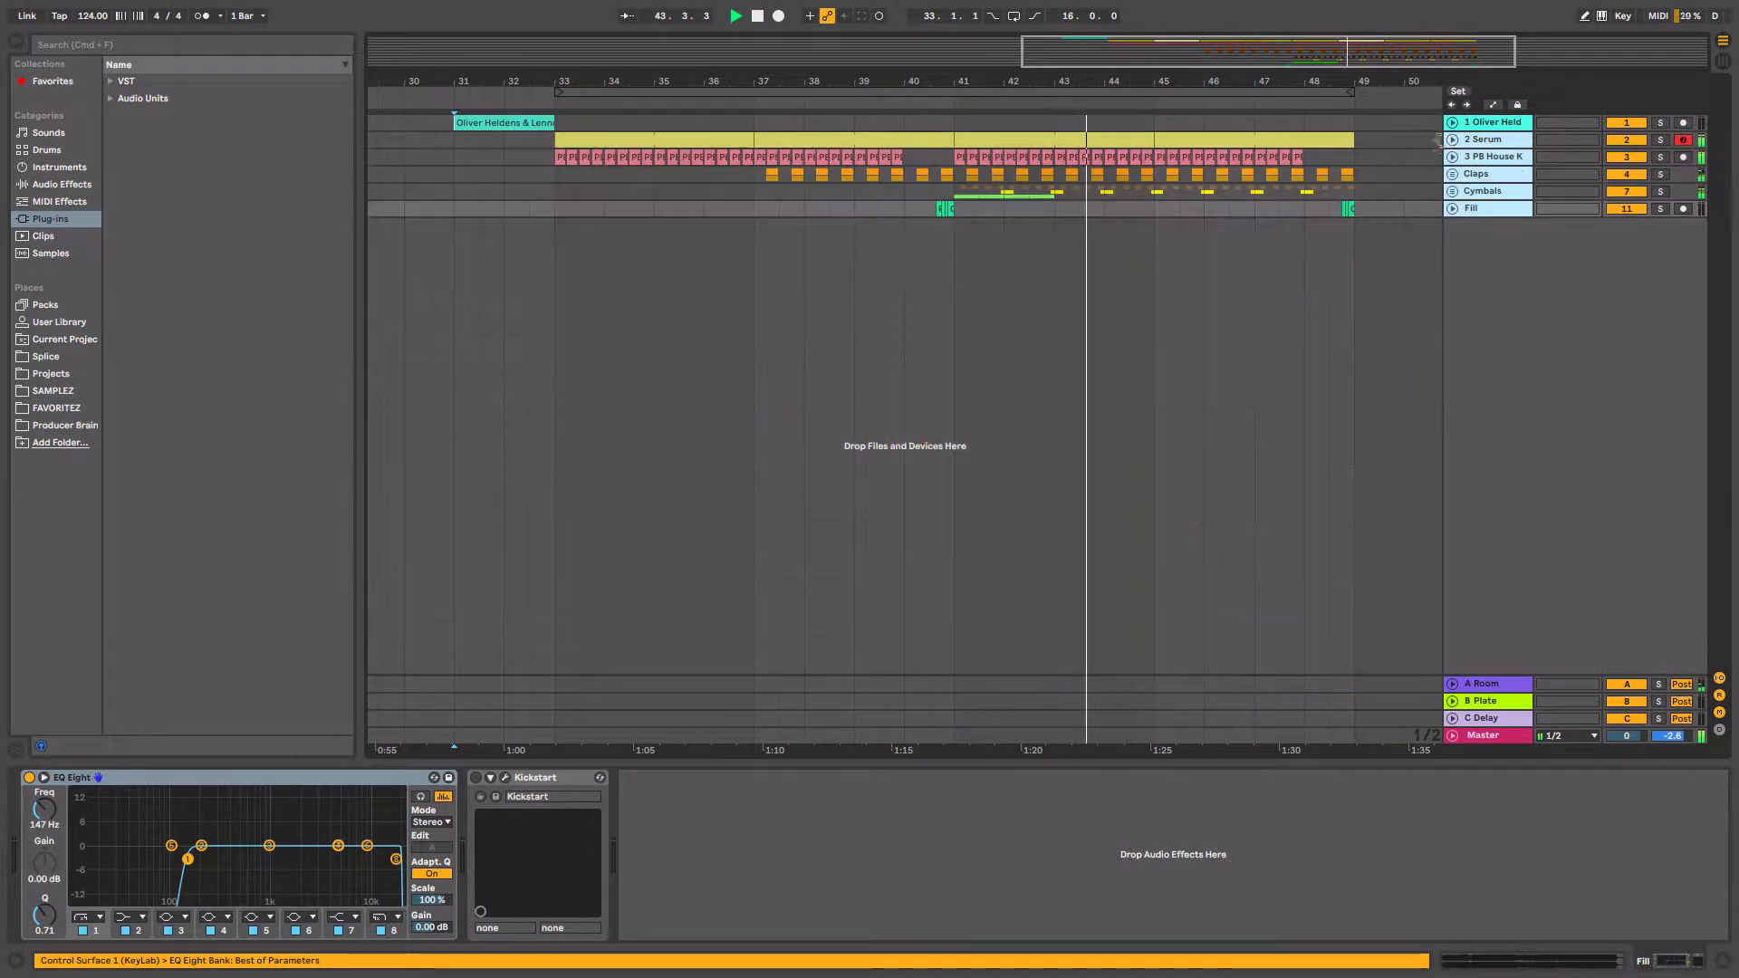
key(minus)
drag(1303, 79, 1319, 101)
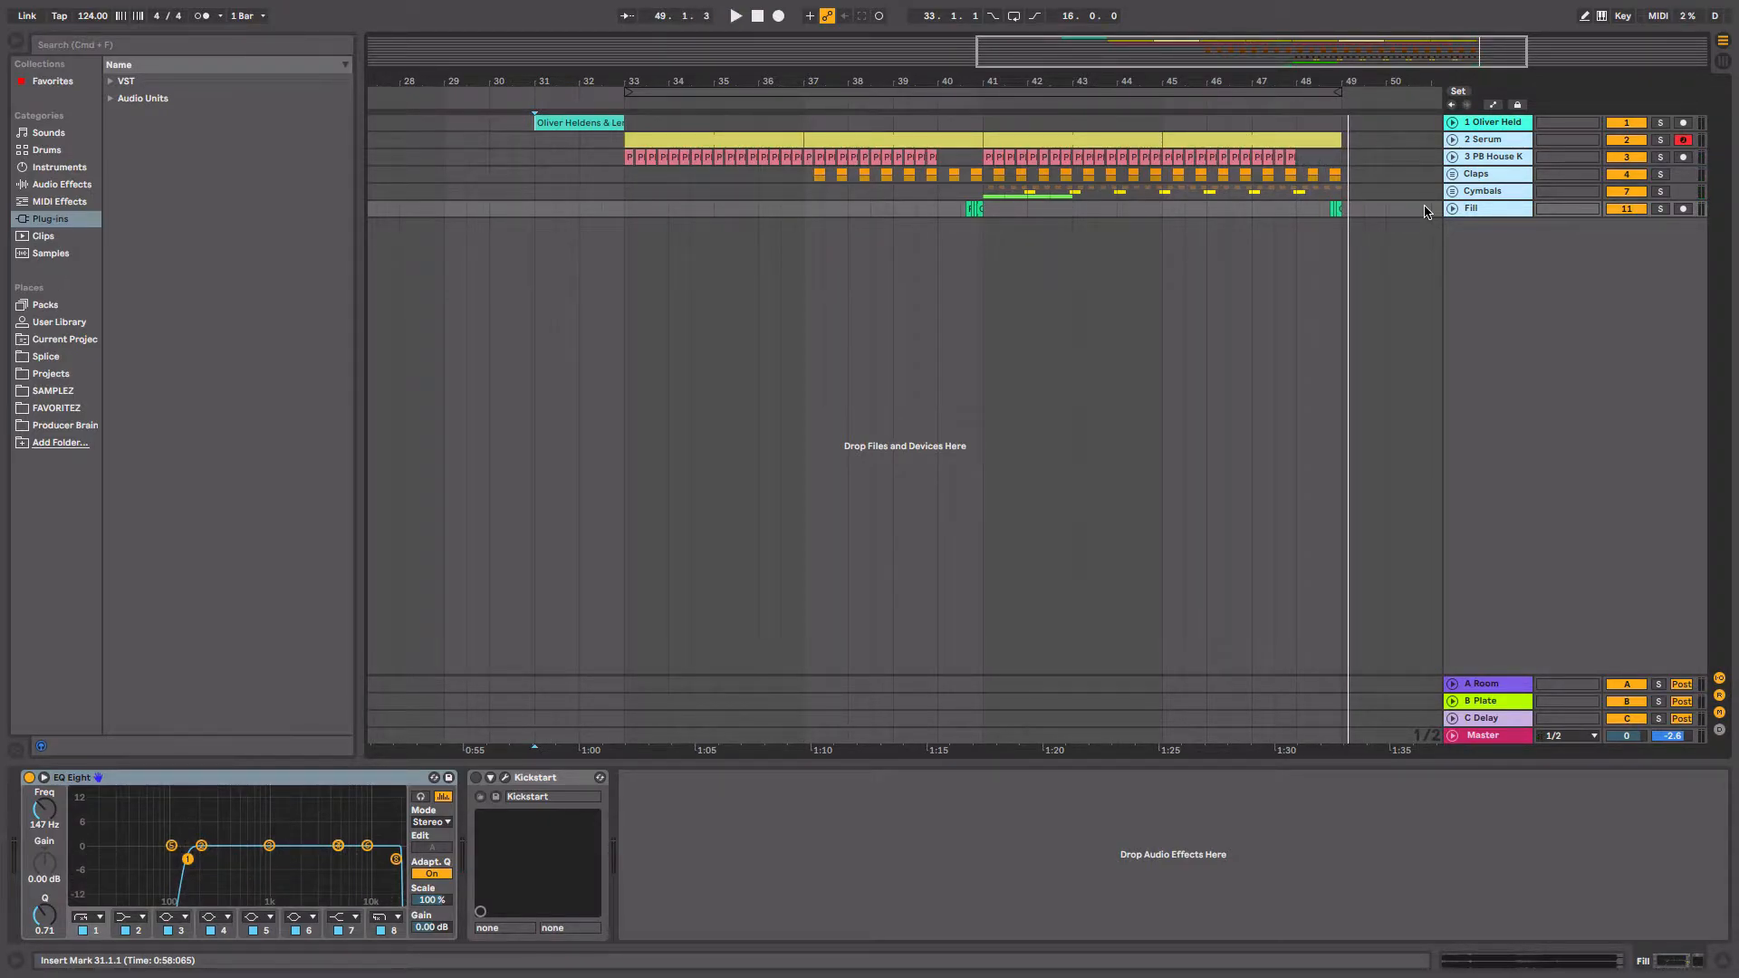
click(533, 146)
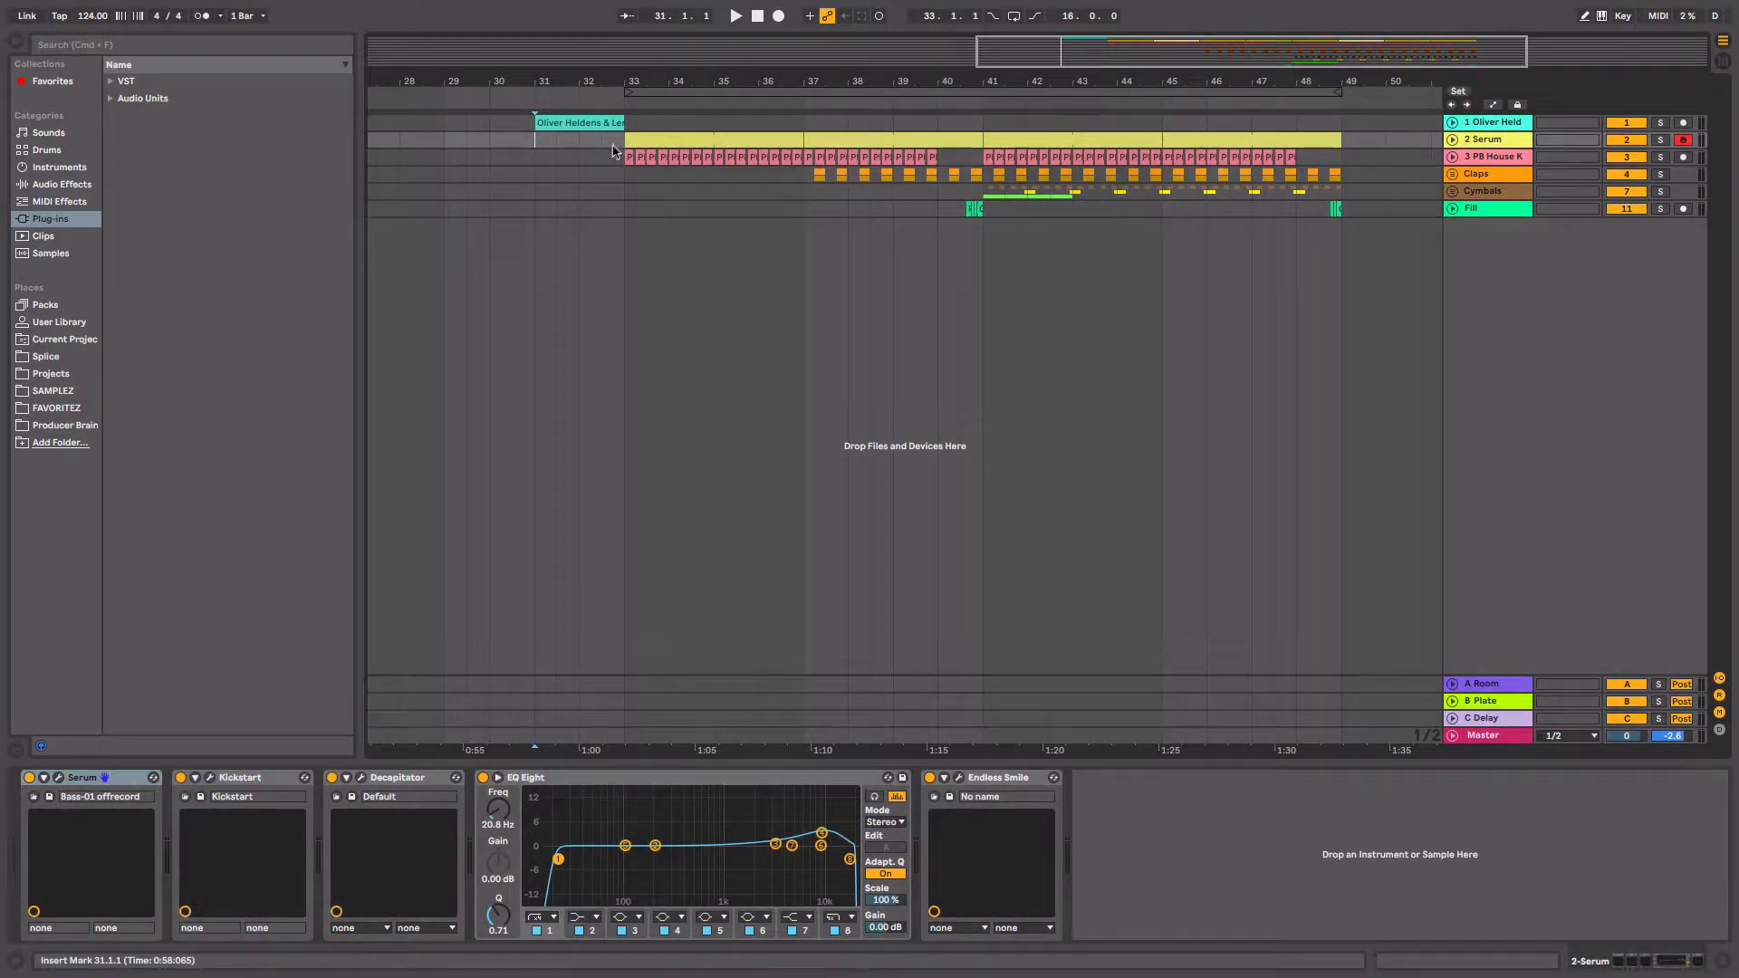
drag(619, 143, 1344, 143)
click(1344, 143)
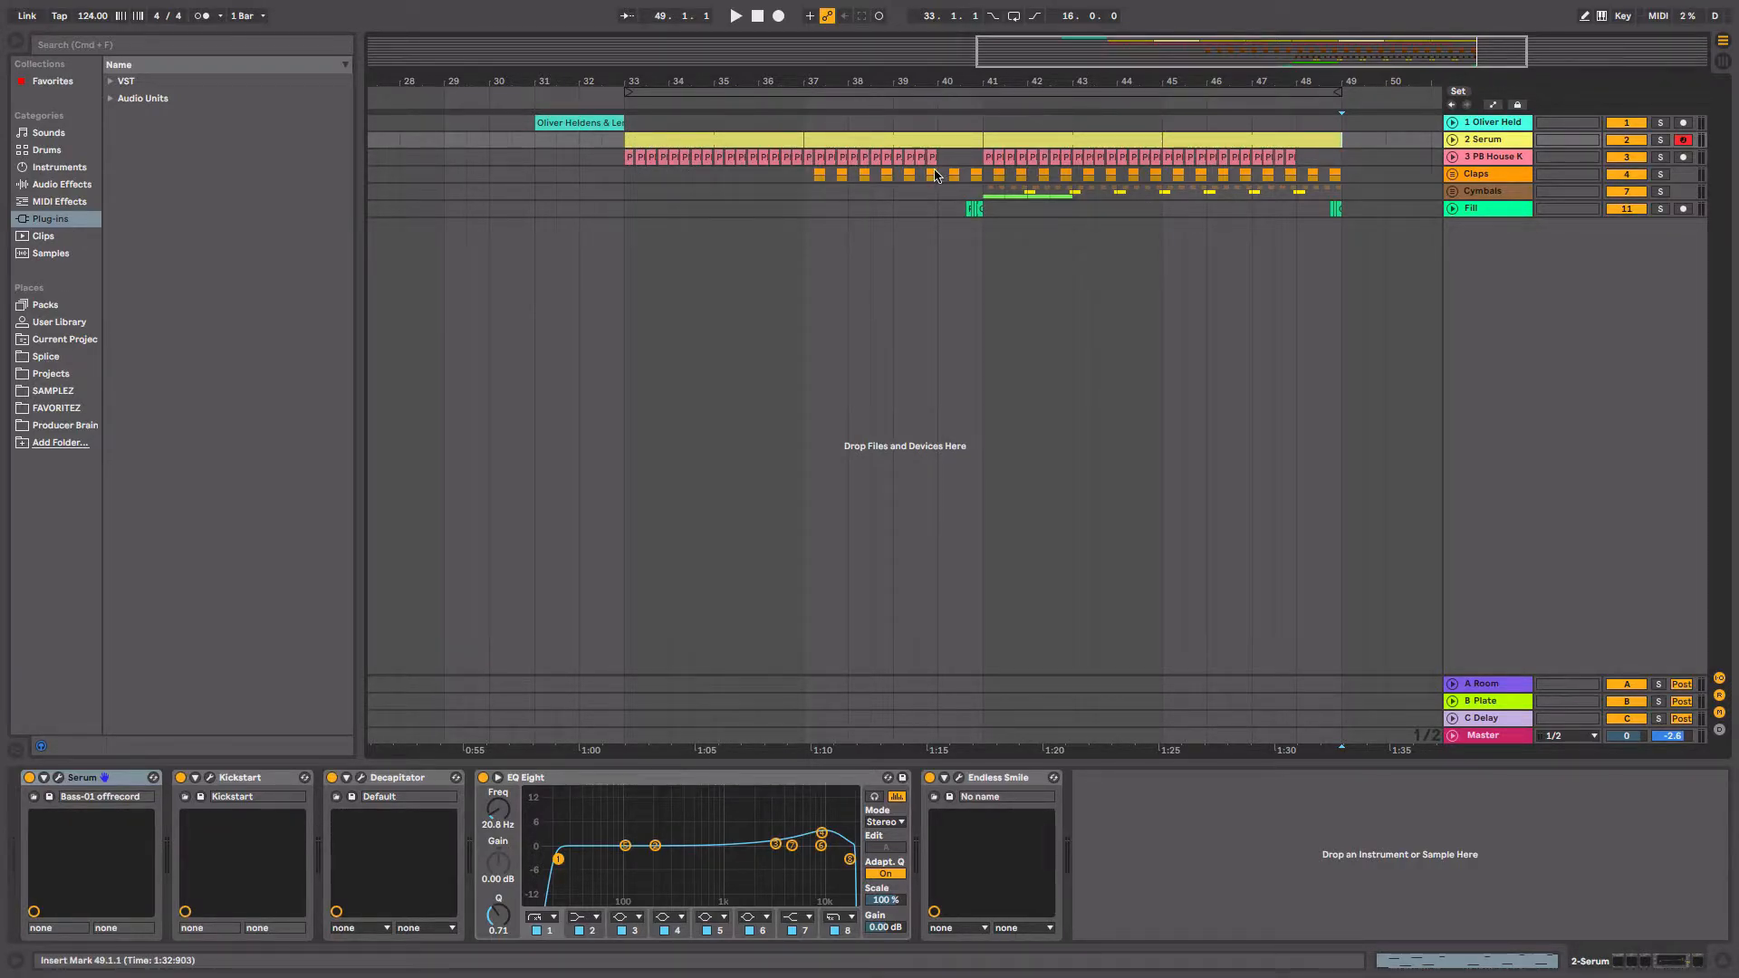
Unfold the Serum track, solo it and play its first clip from bar 33.
click(1452, 140)
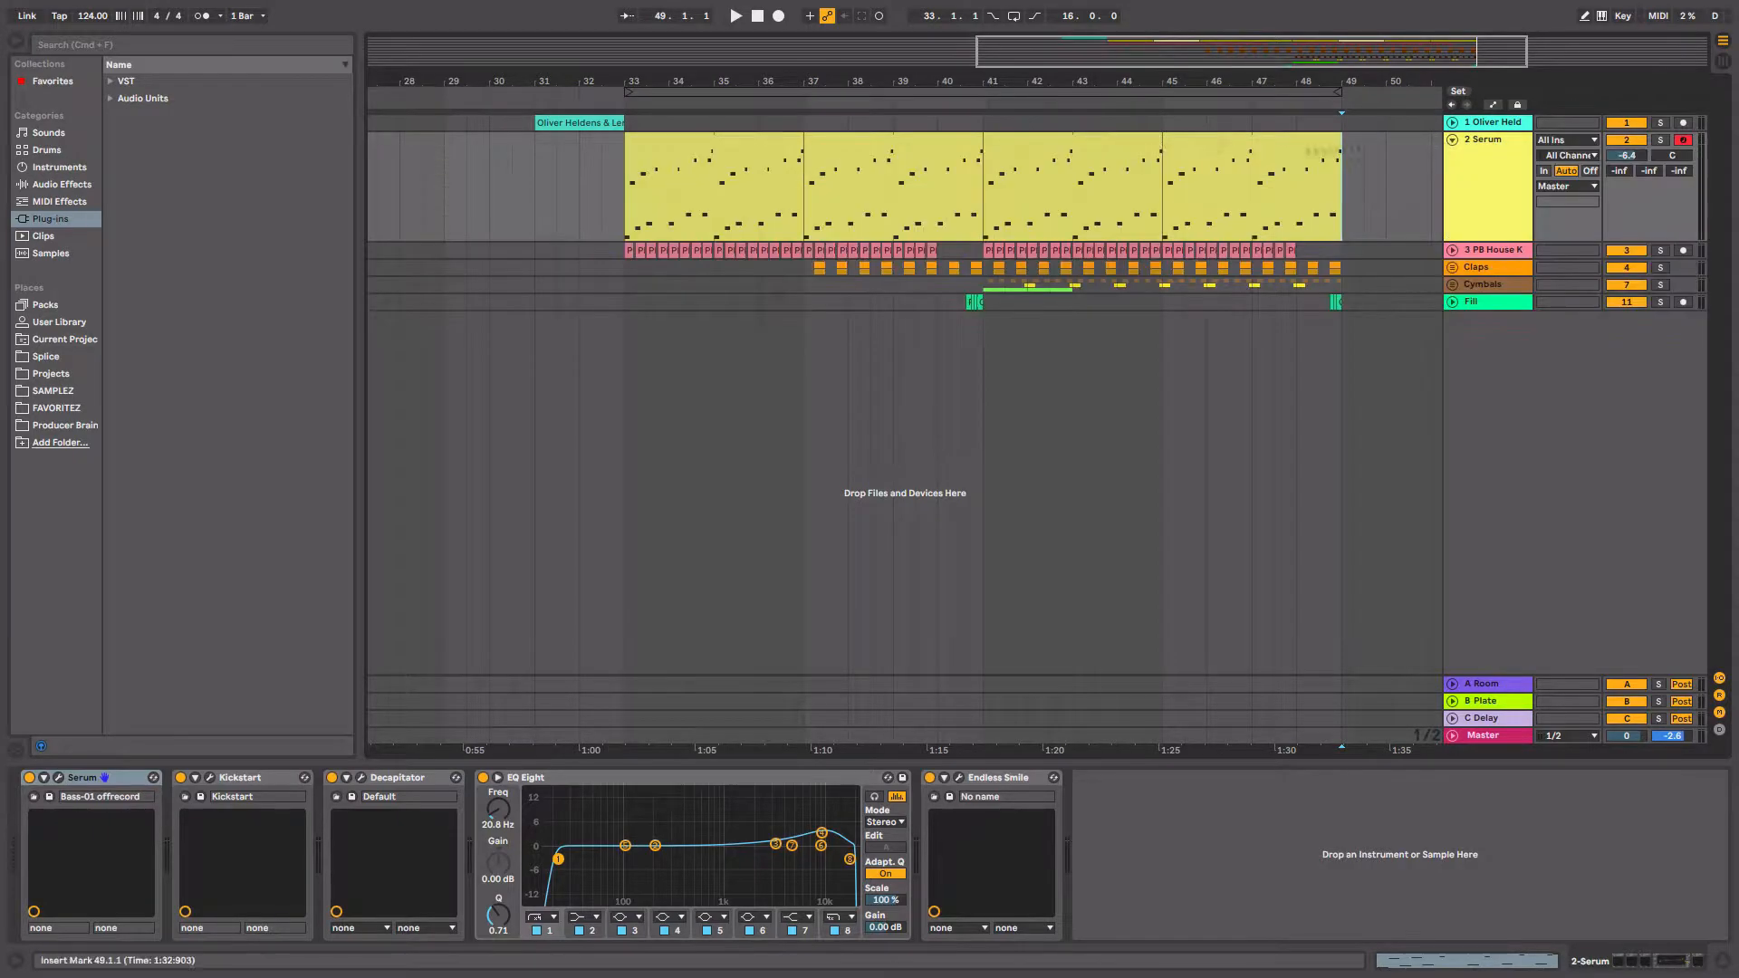
click(703, 155)
click(1660, 139)
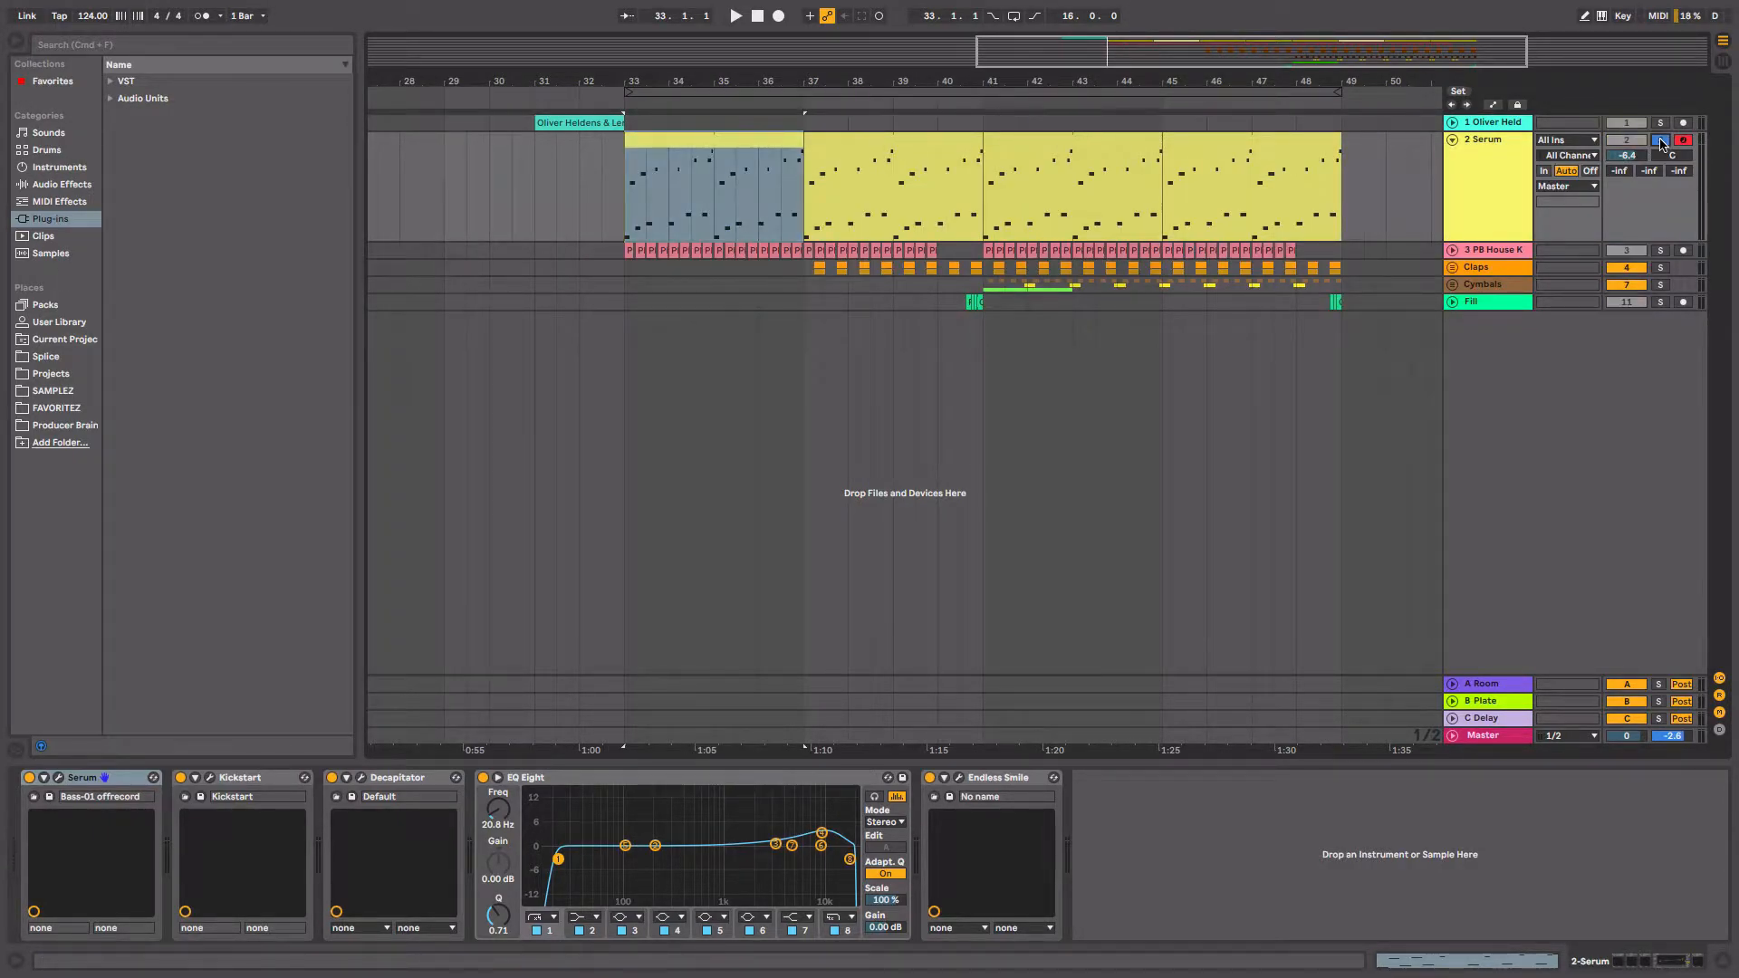
key(space)
Open the first Serum clip's MIDI notes and fold the piano roll to the used pitches only.
double_click(784, 156)
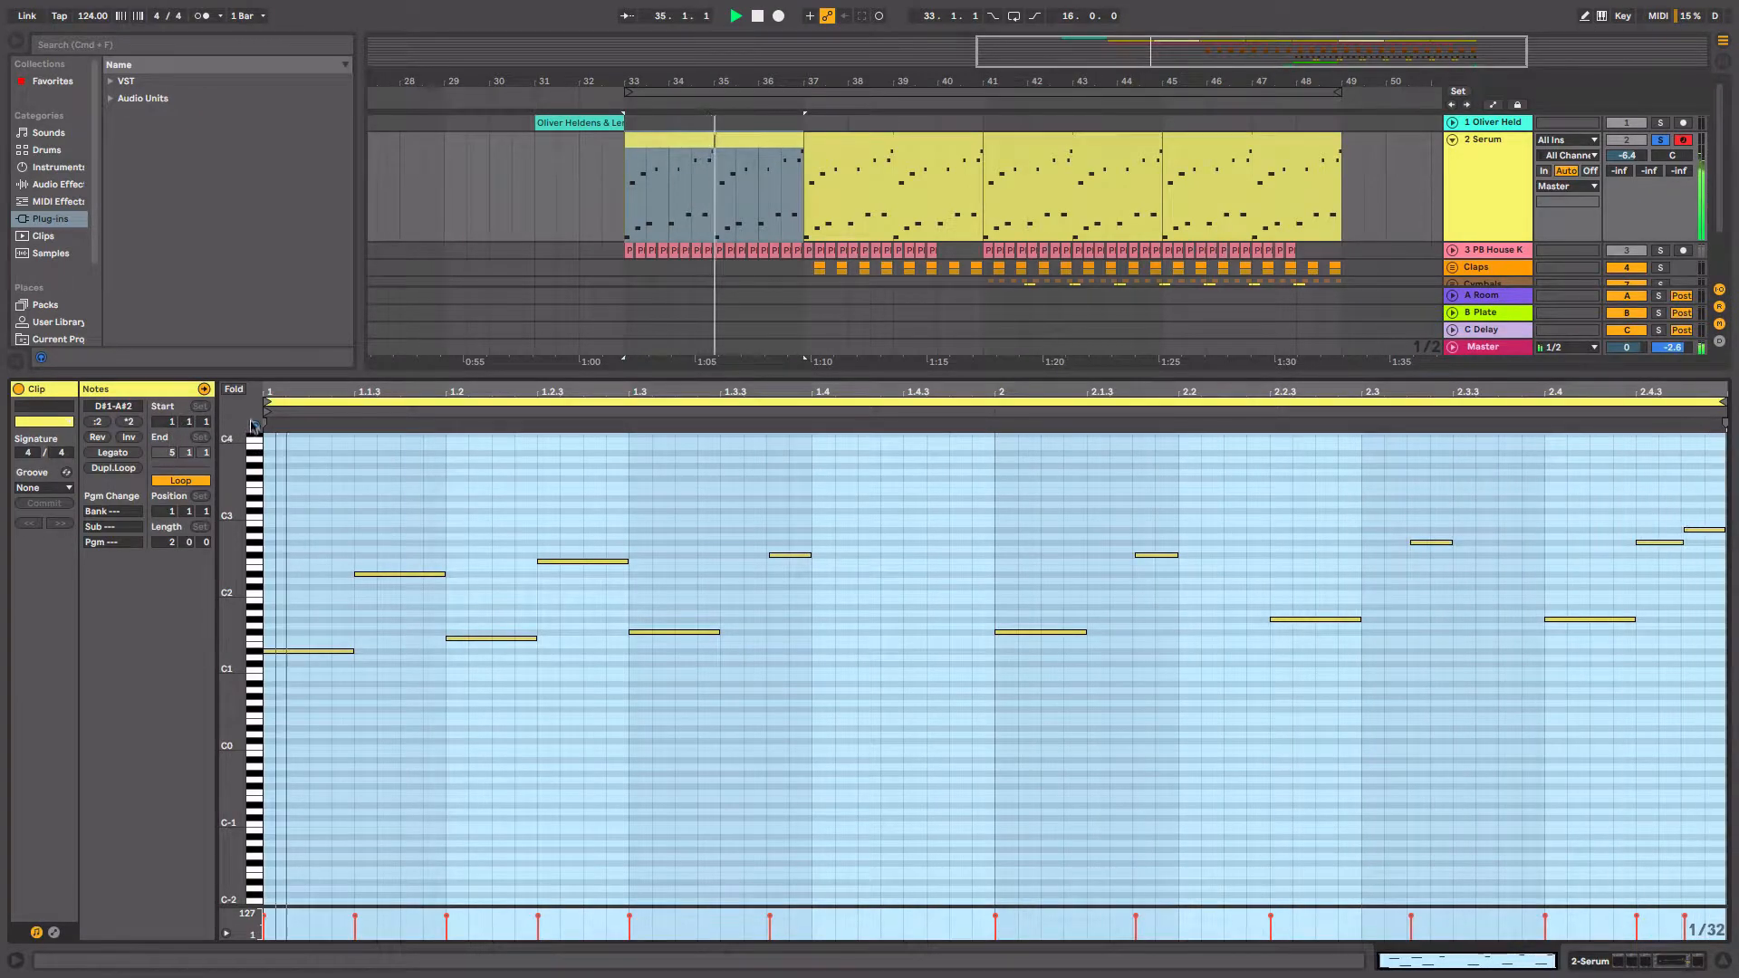
key(f)
click(512, 453)
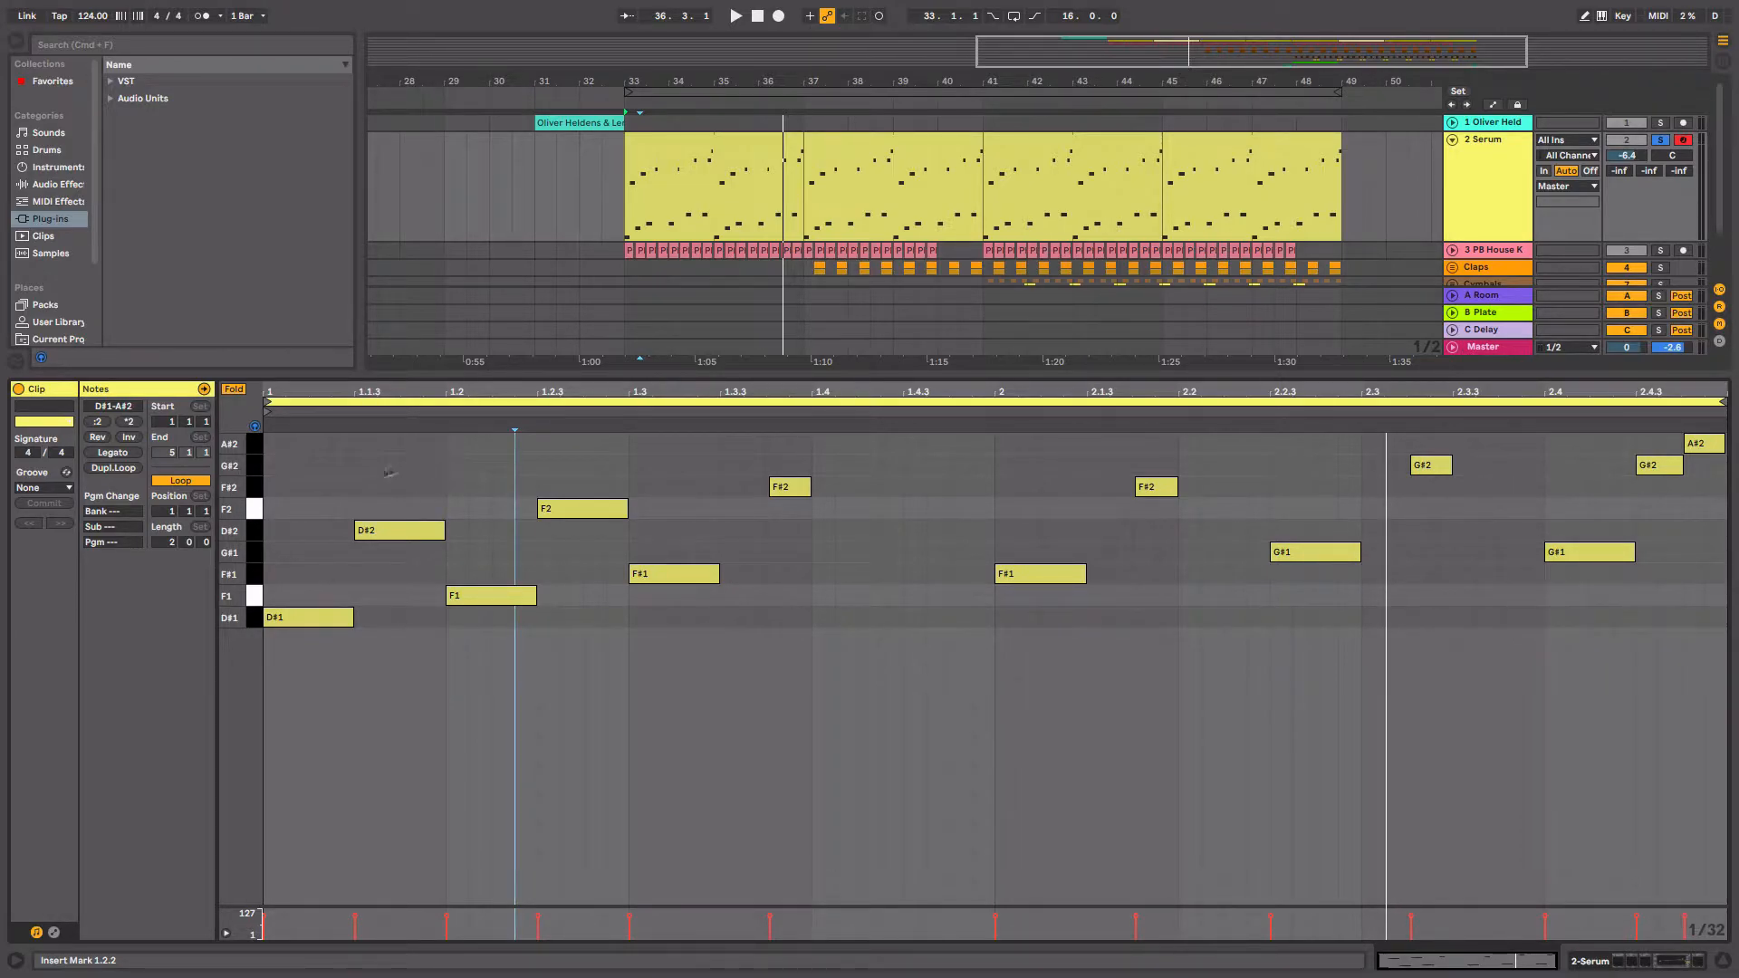
Audition the bassline notes of the first bar in order: D#1, D#2, F1, F2, F#1 and F#2.
click(317, 619)
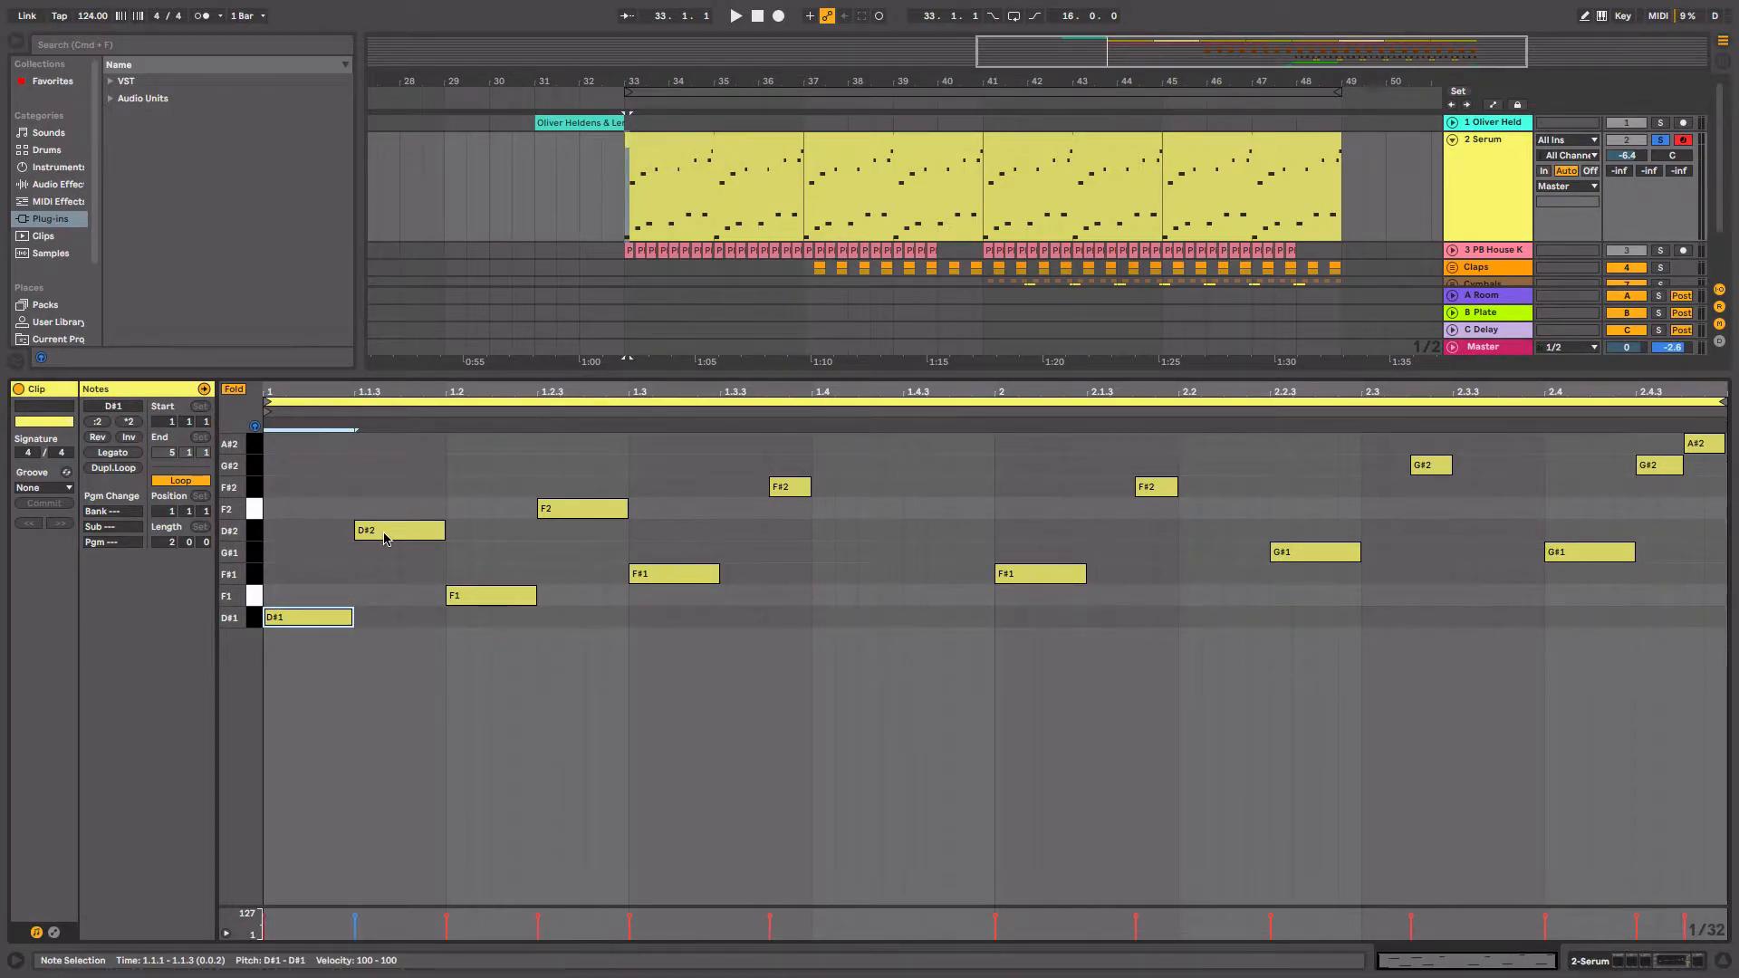
click(387, 532)
click(477, 596)
click(560, 524)
click(571, 509)
click(680, 574)
click(790, 487)
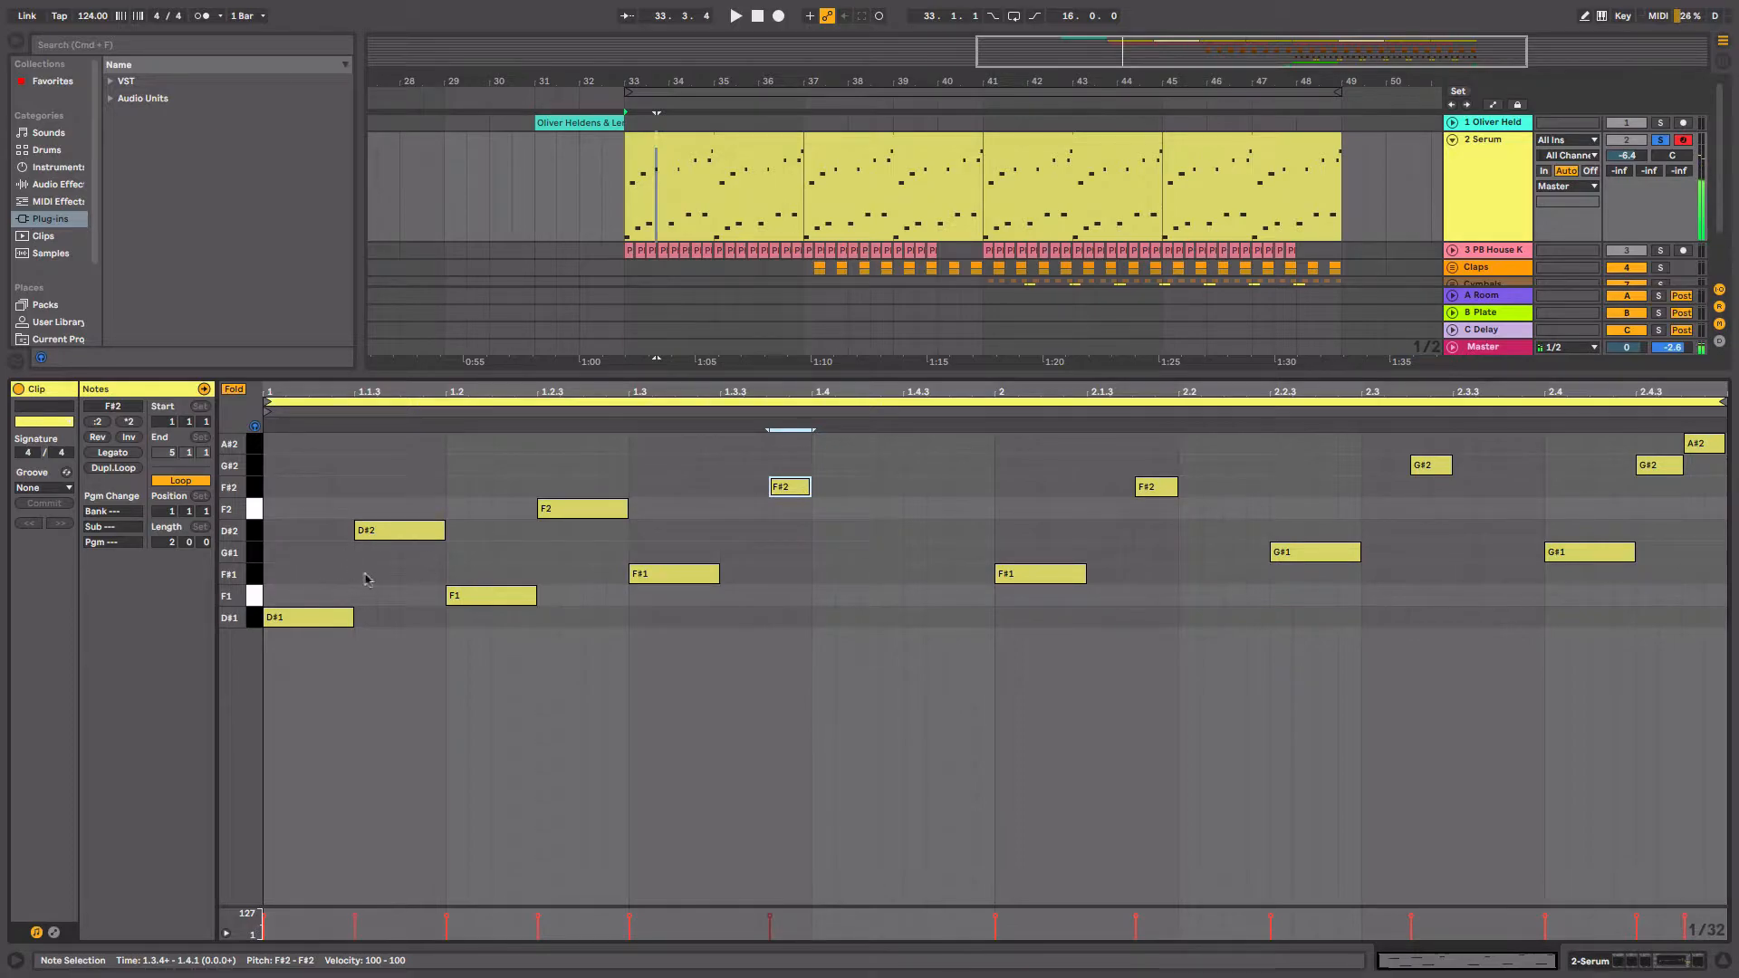
click(857, 514)
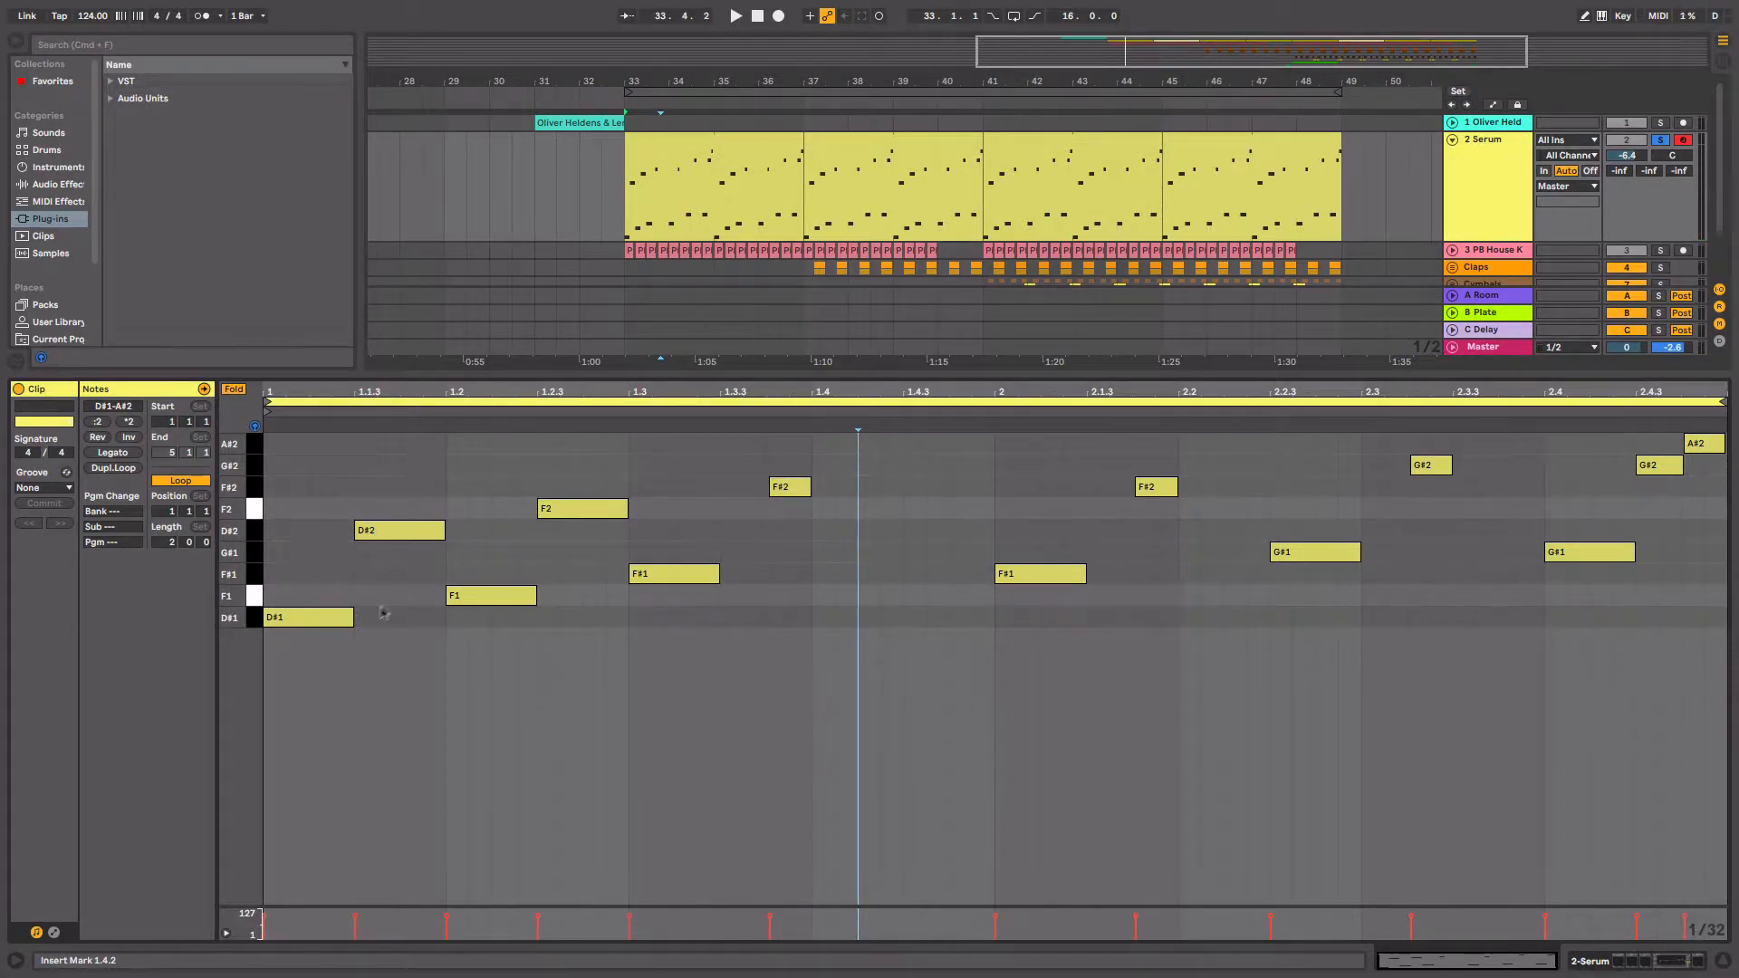
Examine the gap and timing around the first bar's F#2 note at 1.3.4, auditioning the F2 and F#1 before it.
click(752, 530)
drag(759, 527, 741, 568)
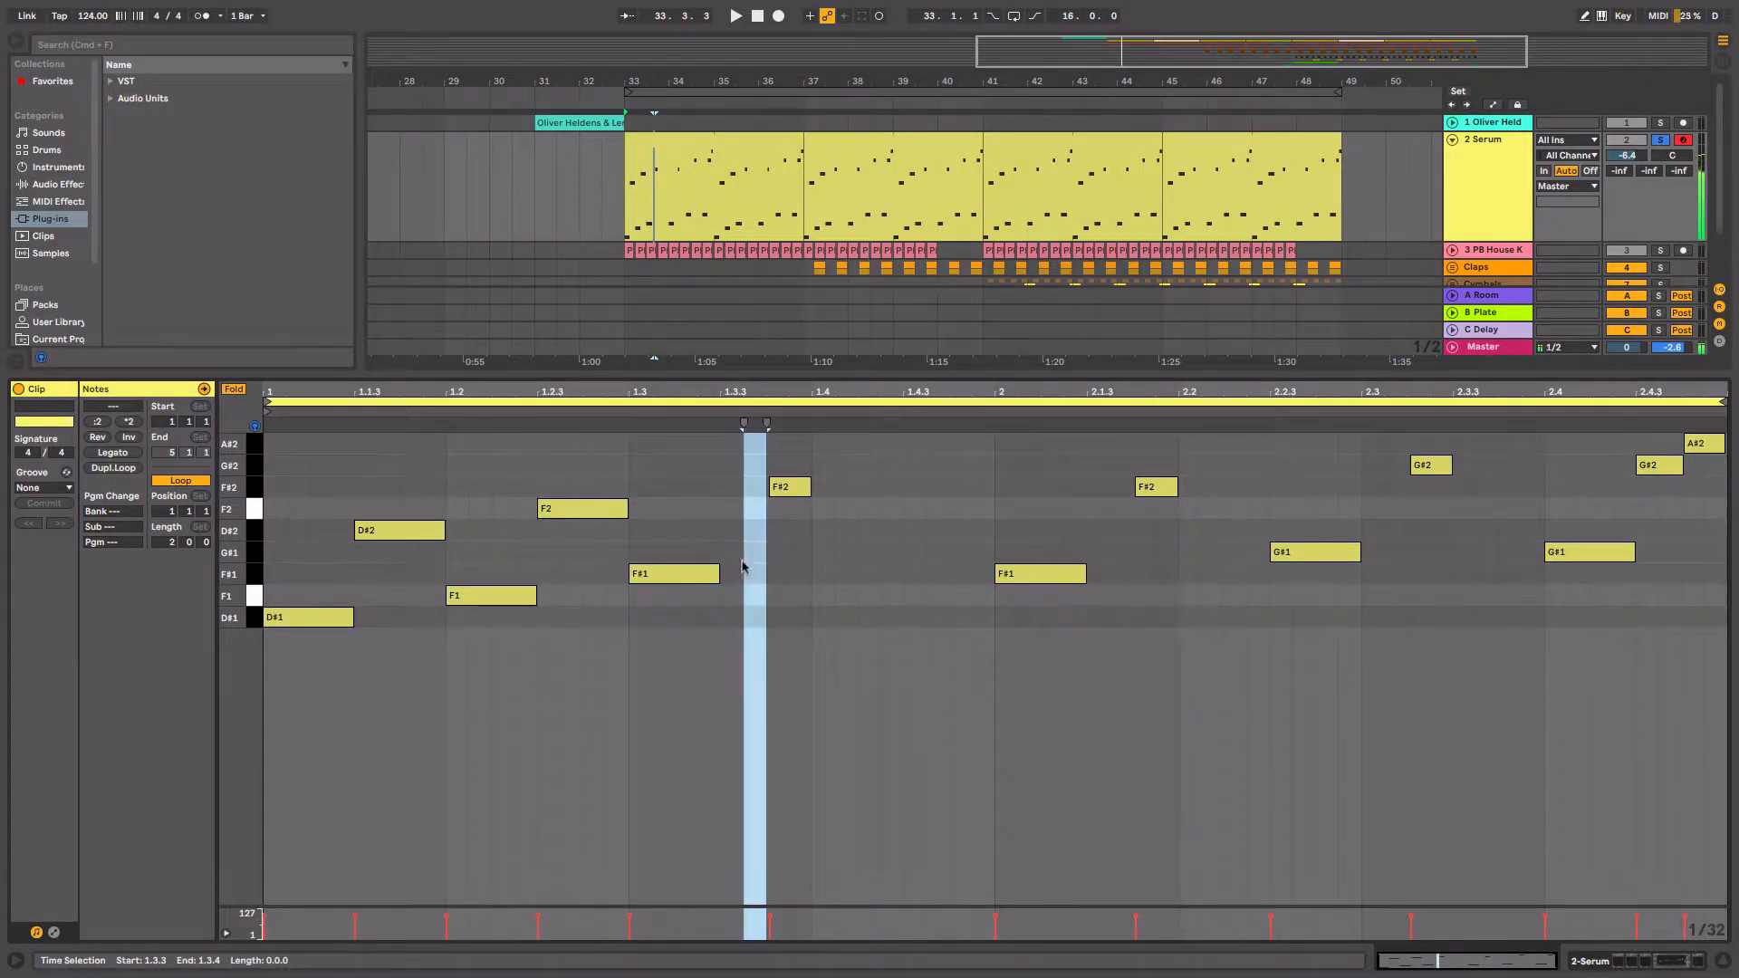
click(735, 527)
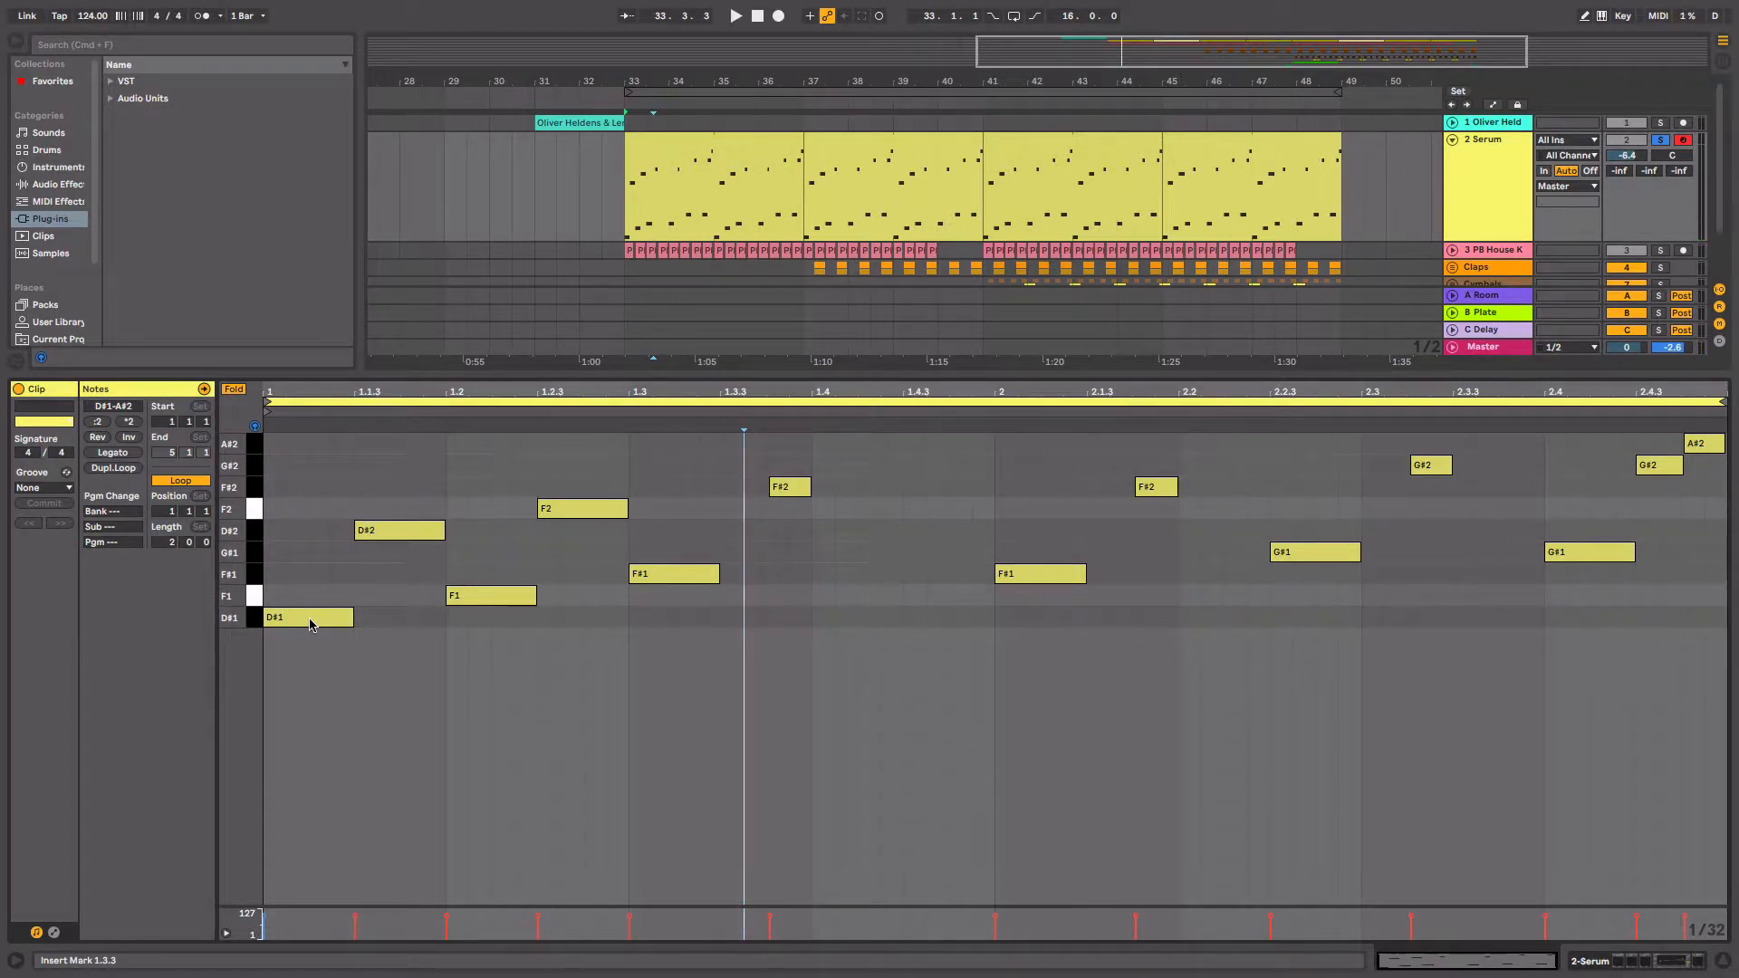
click(565, 510)
click(568, 513)
click(643, 576)
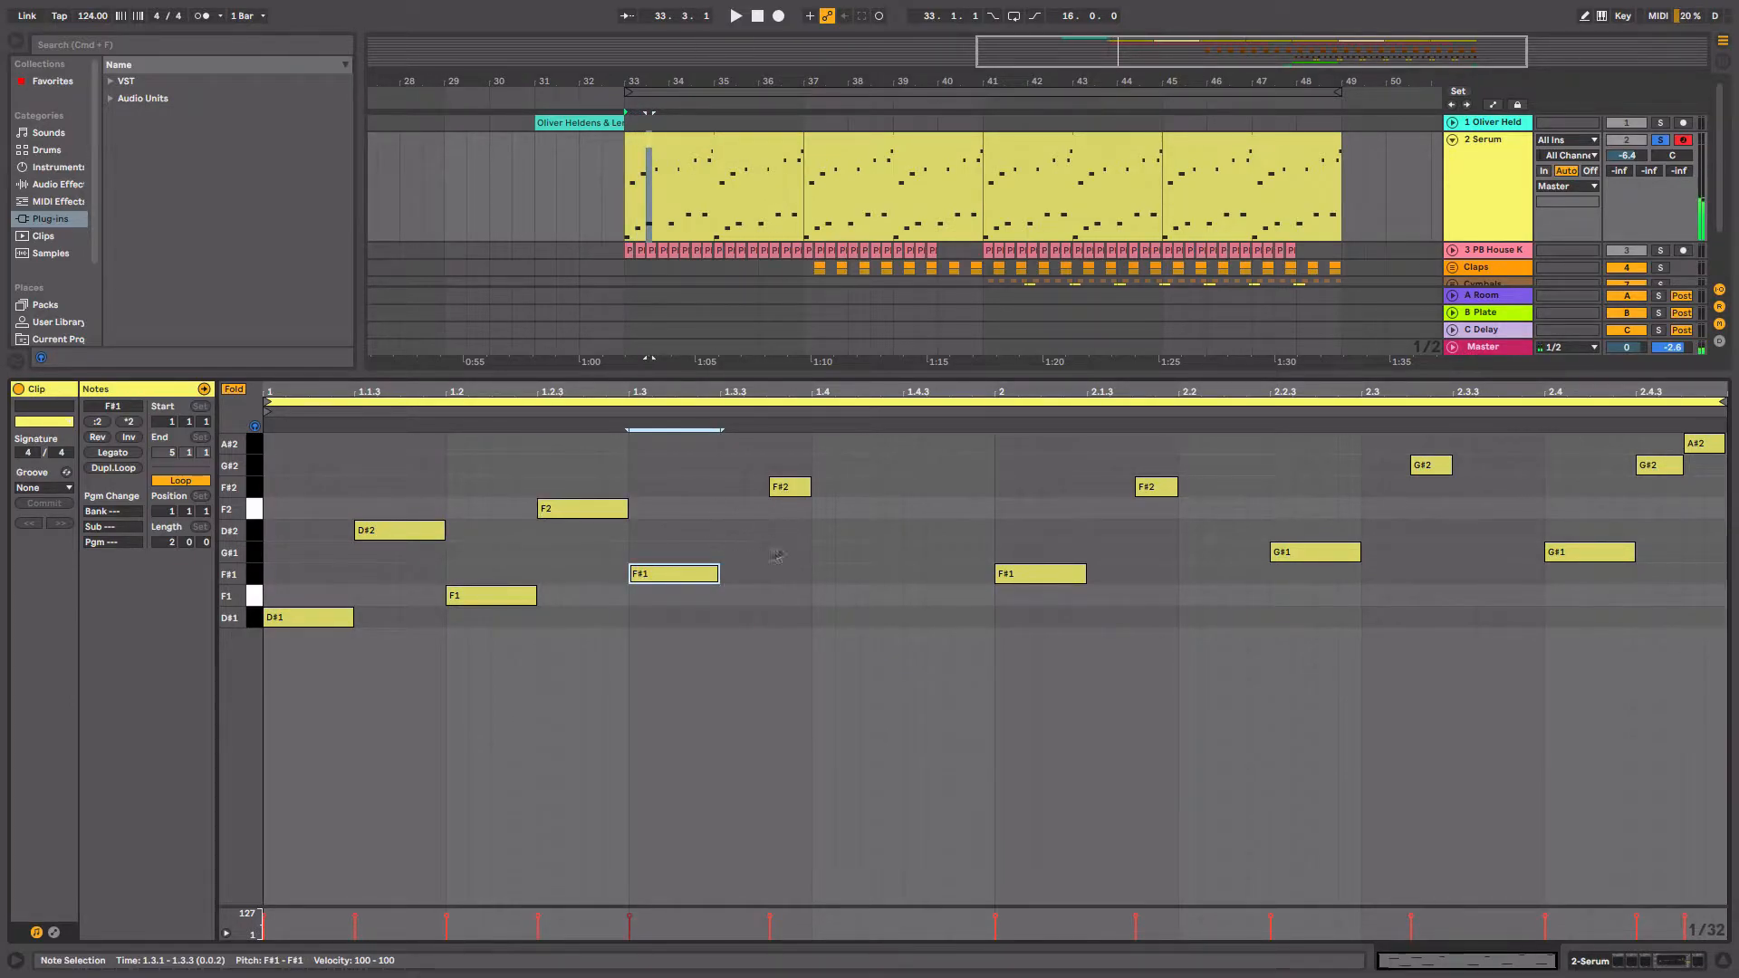
click(787, 493)
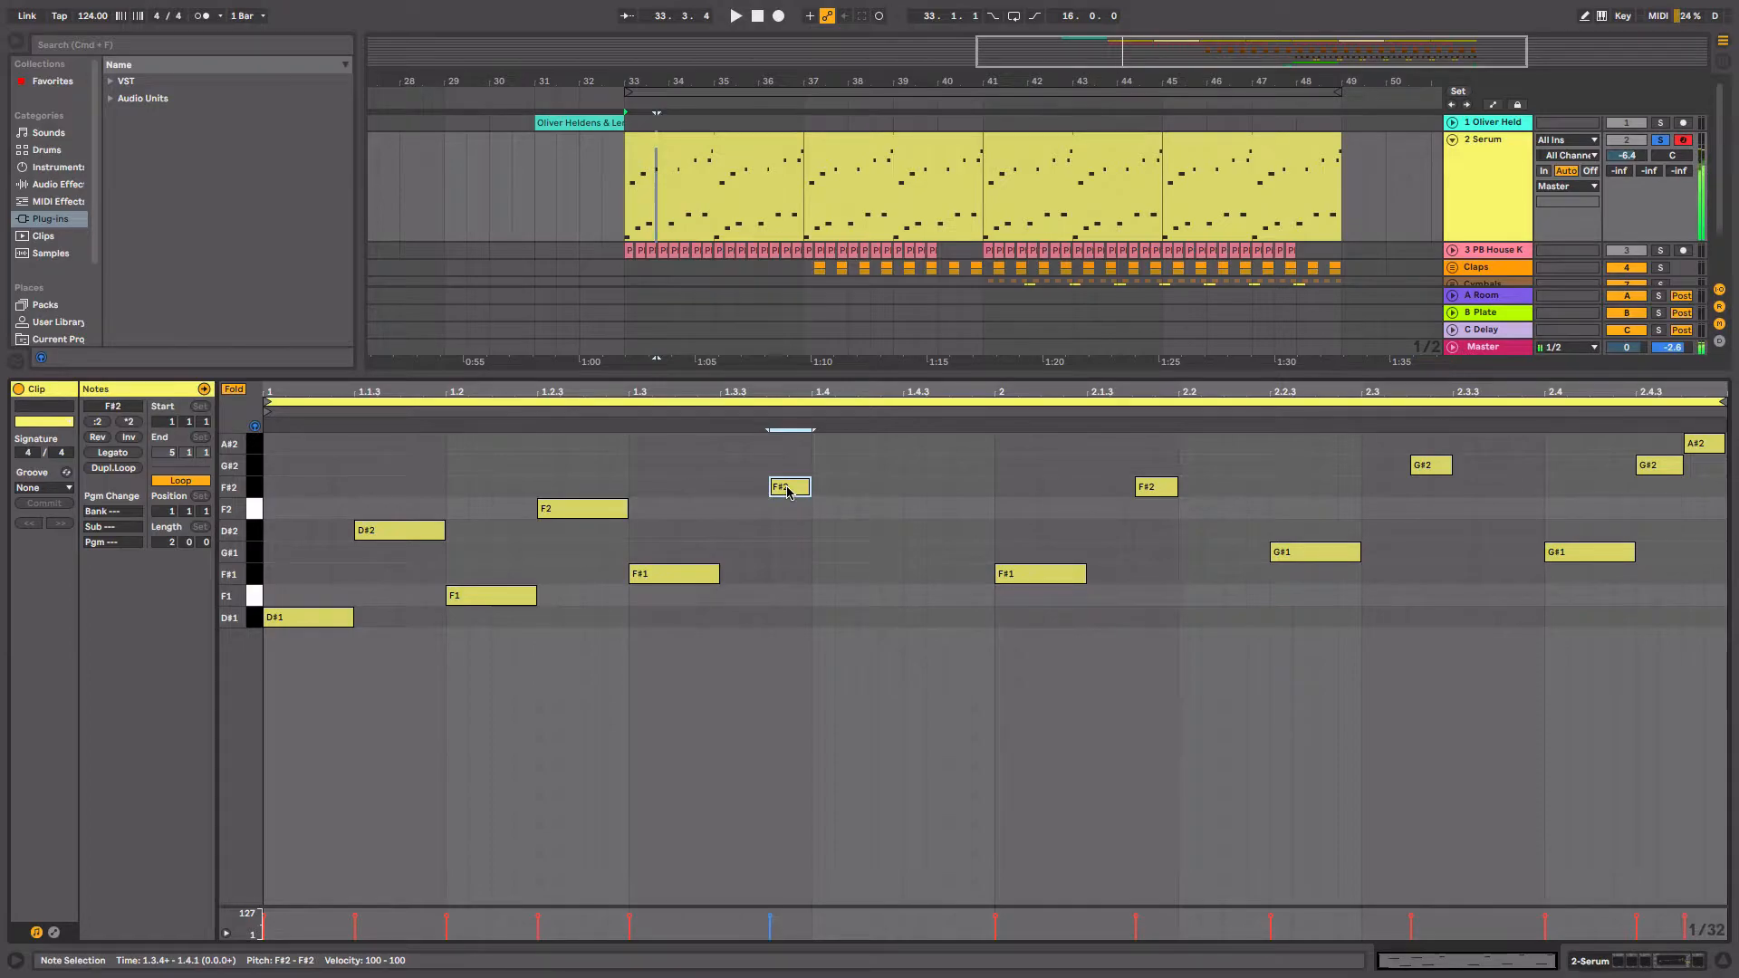
drag(793, 396, 794, 458)
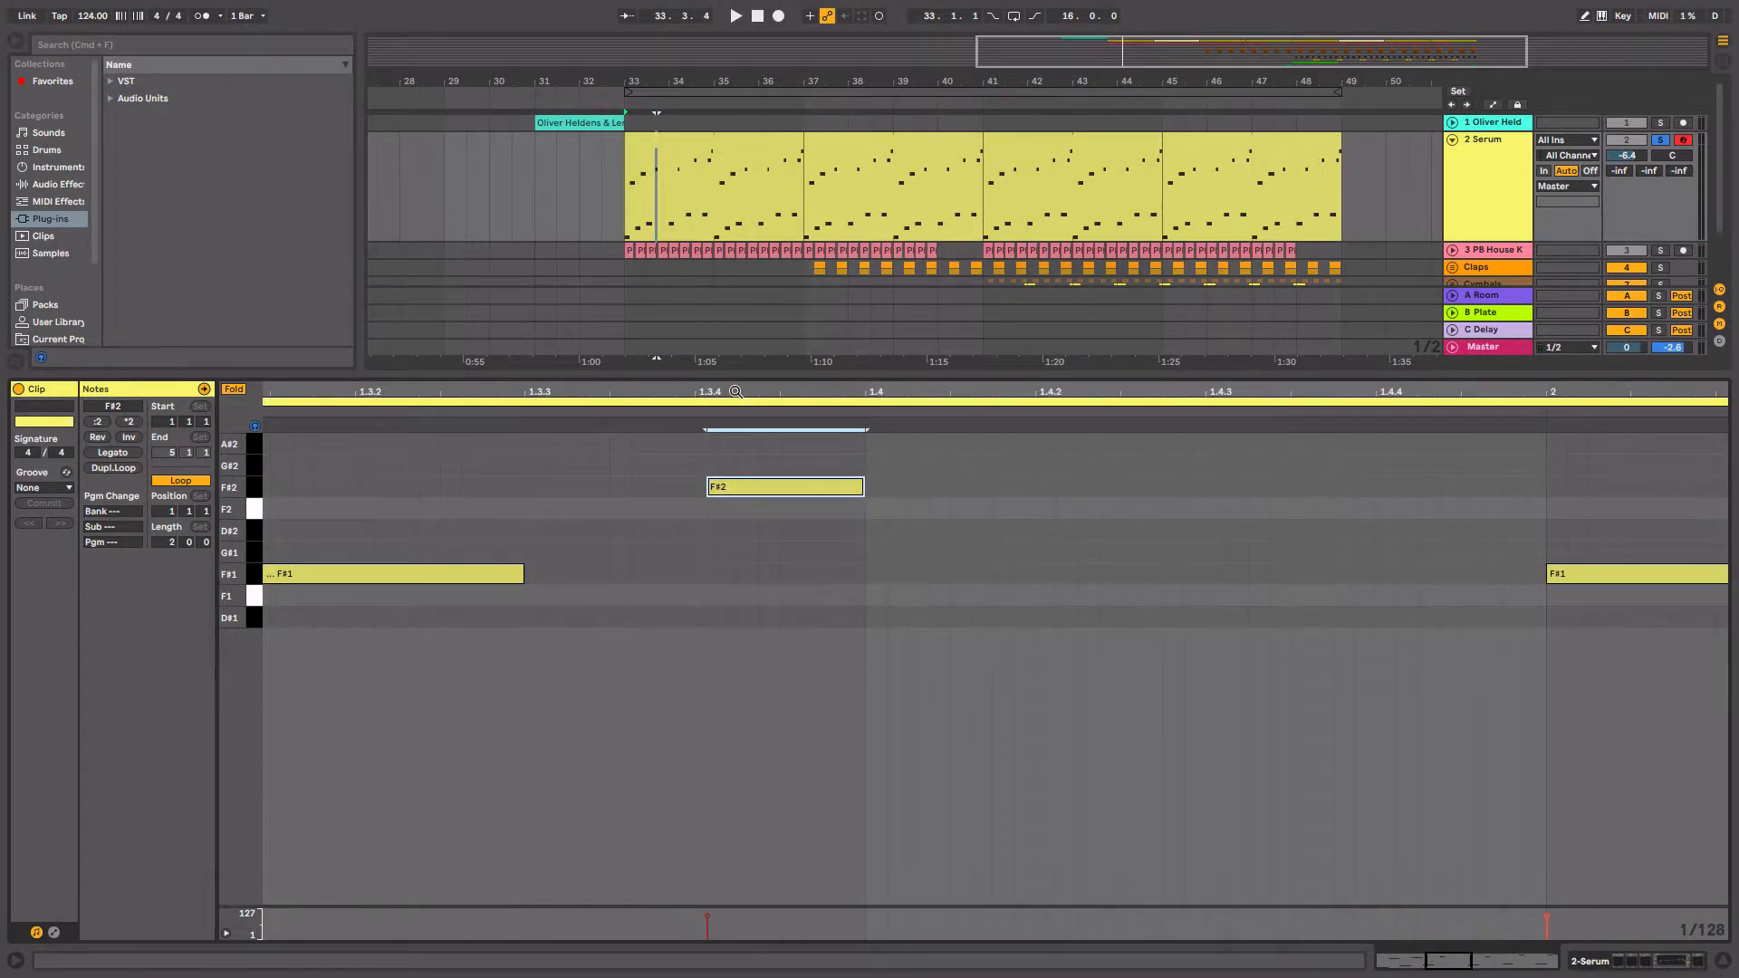
drag(735, 392, 777, 392)
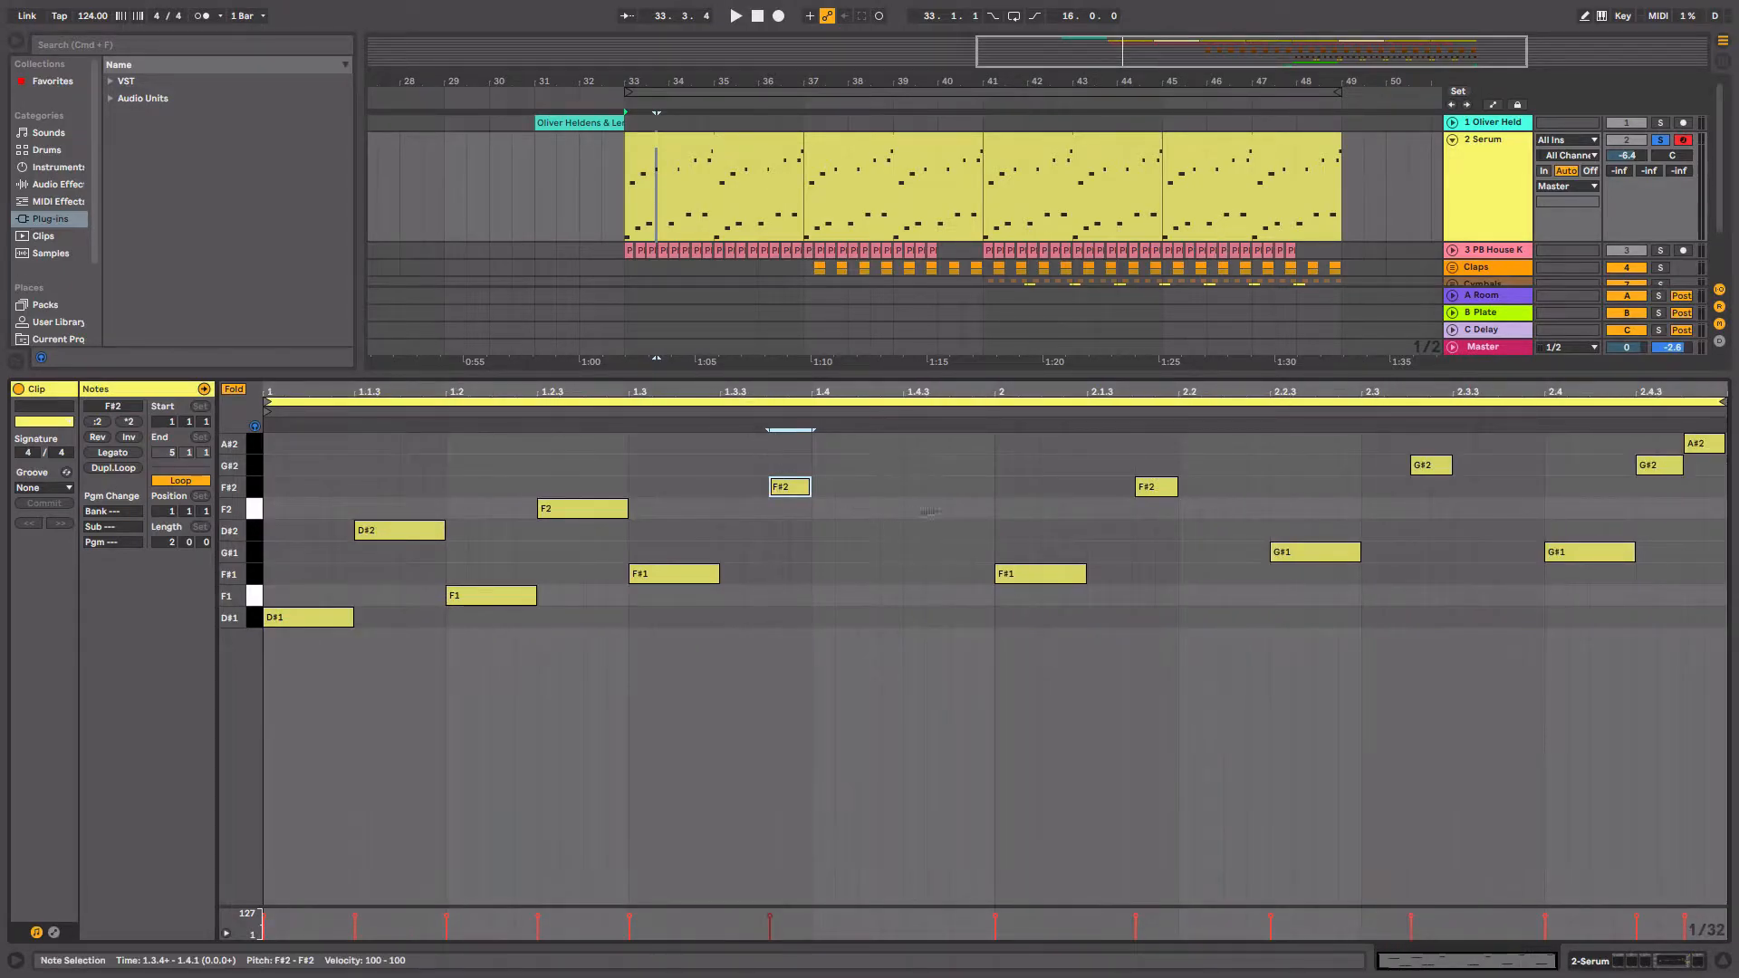
drag(835, 530, 955, 562)
click(956, 561)
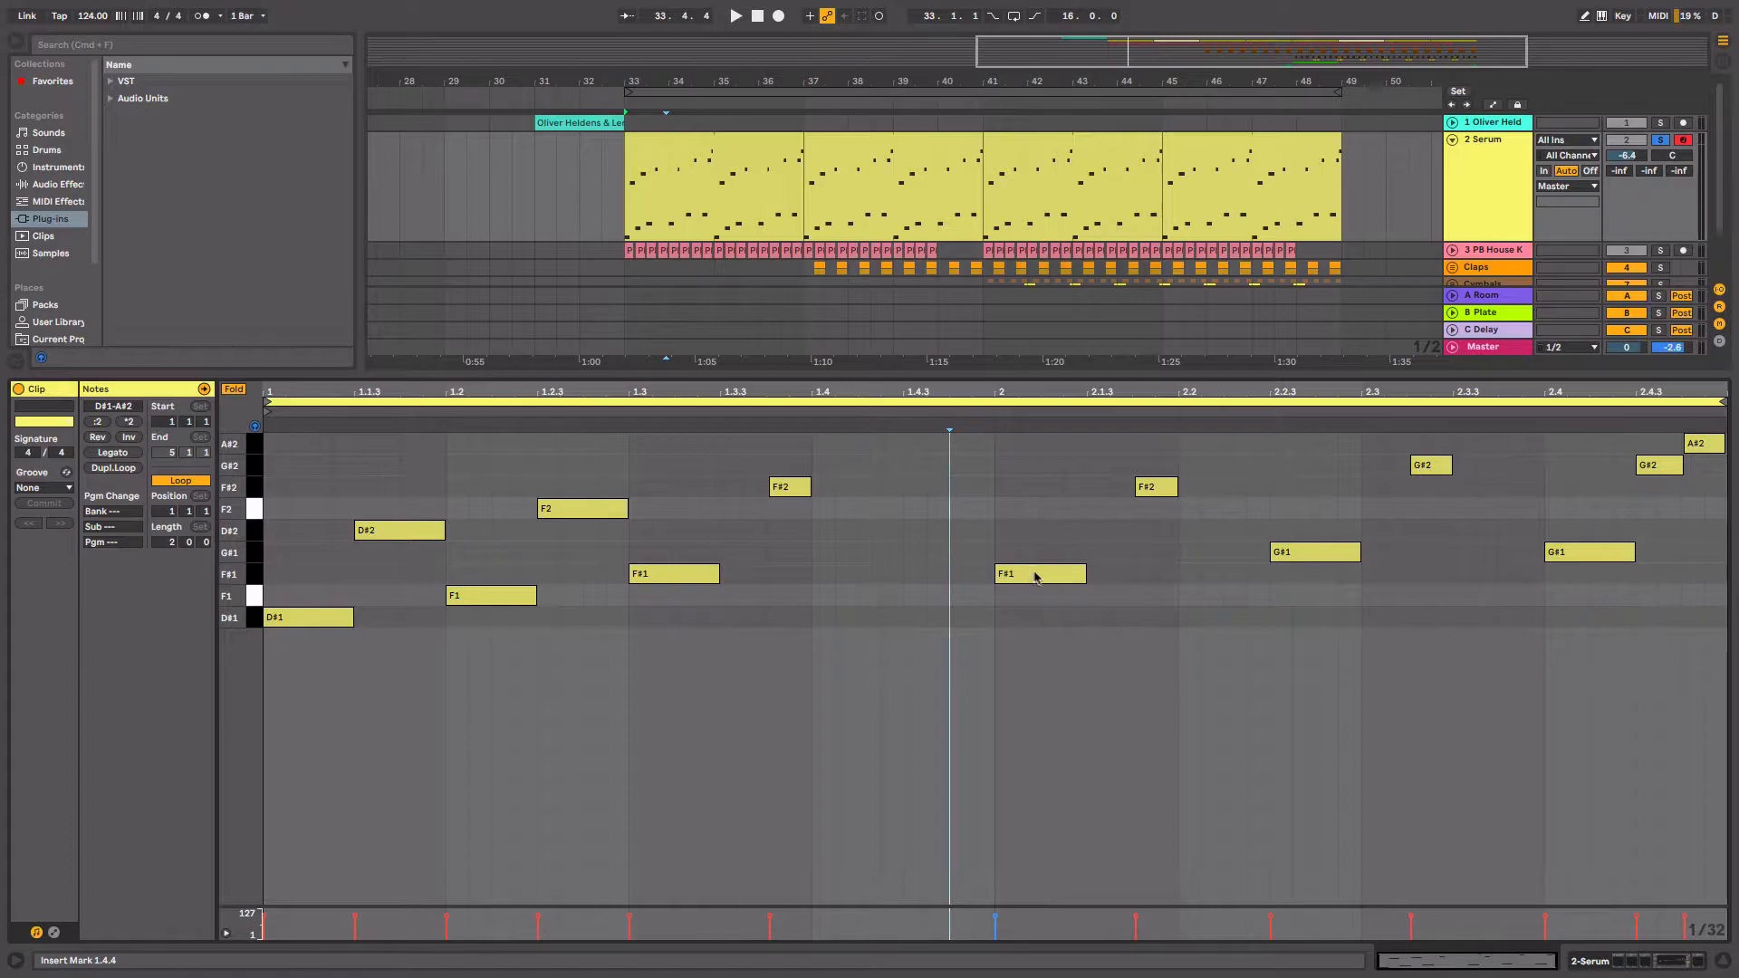
Audition the second bar's bass notes F#1, F#2, G#1 and A#2, comparing them with the first bar's F#1 and F#2.
click(1037, 575)
click(1150, 491)
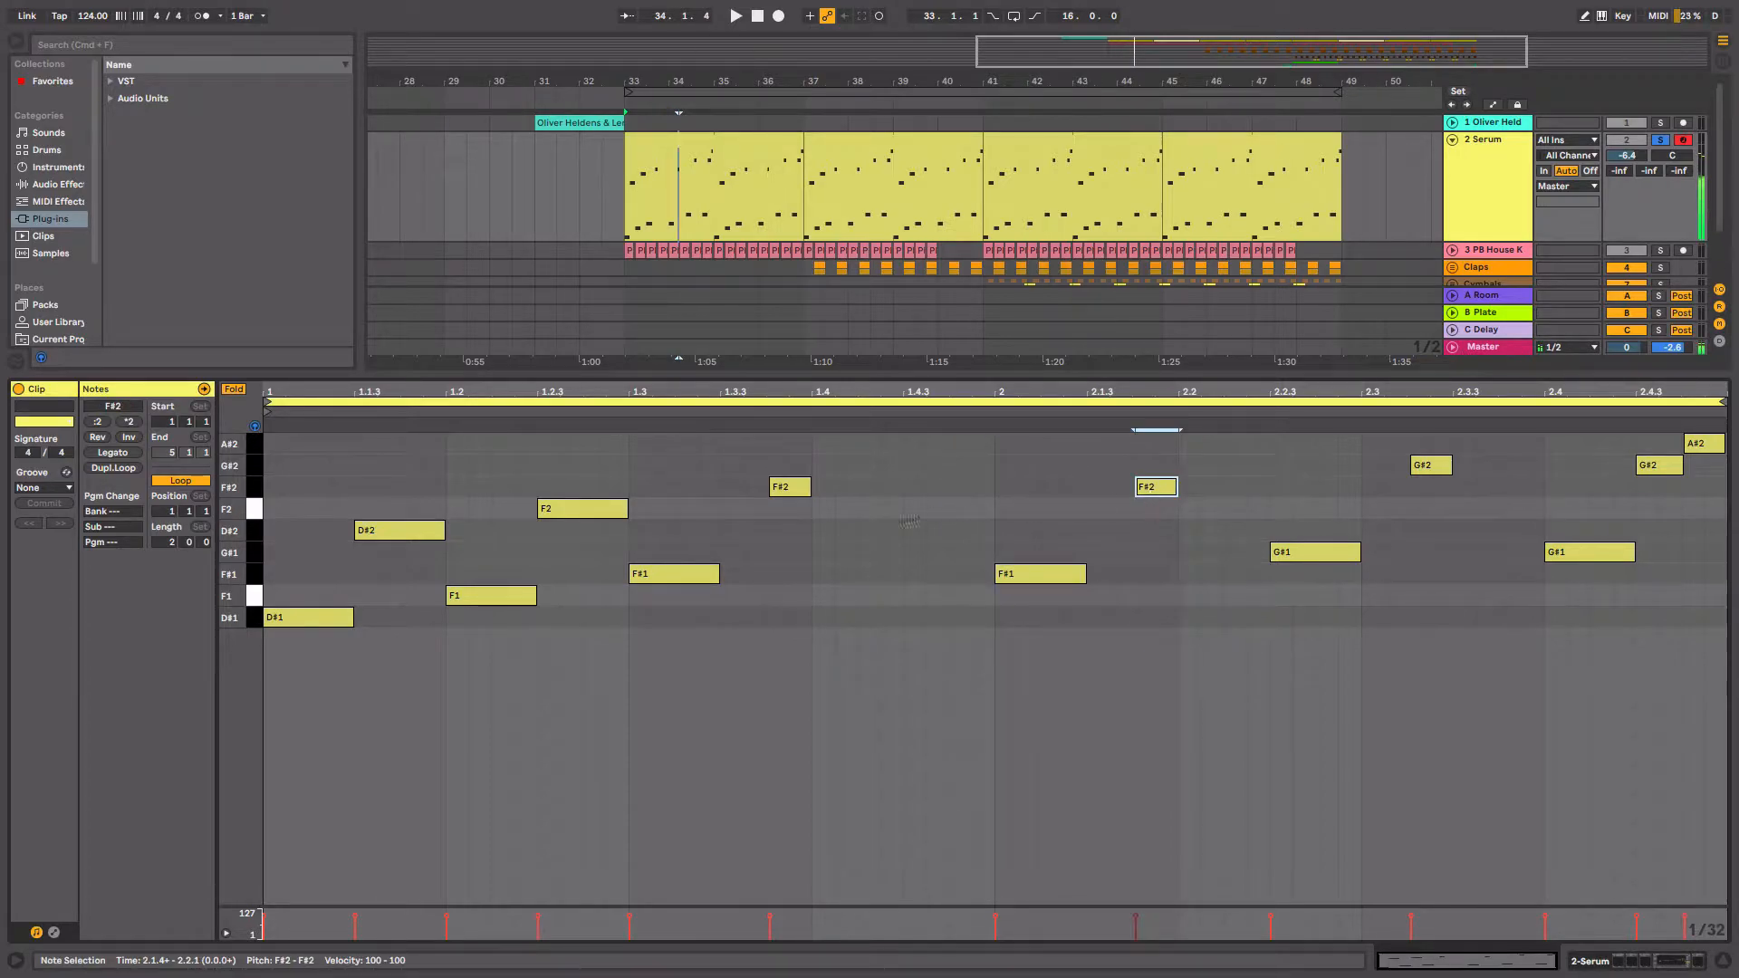
click(689, 575)
click(791, 488)
click(1340, 552)
click(1588, 552)
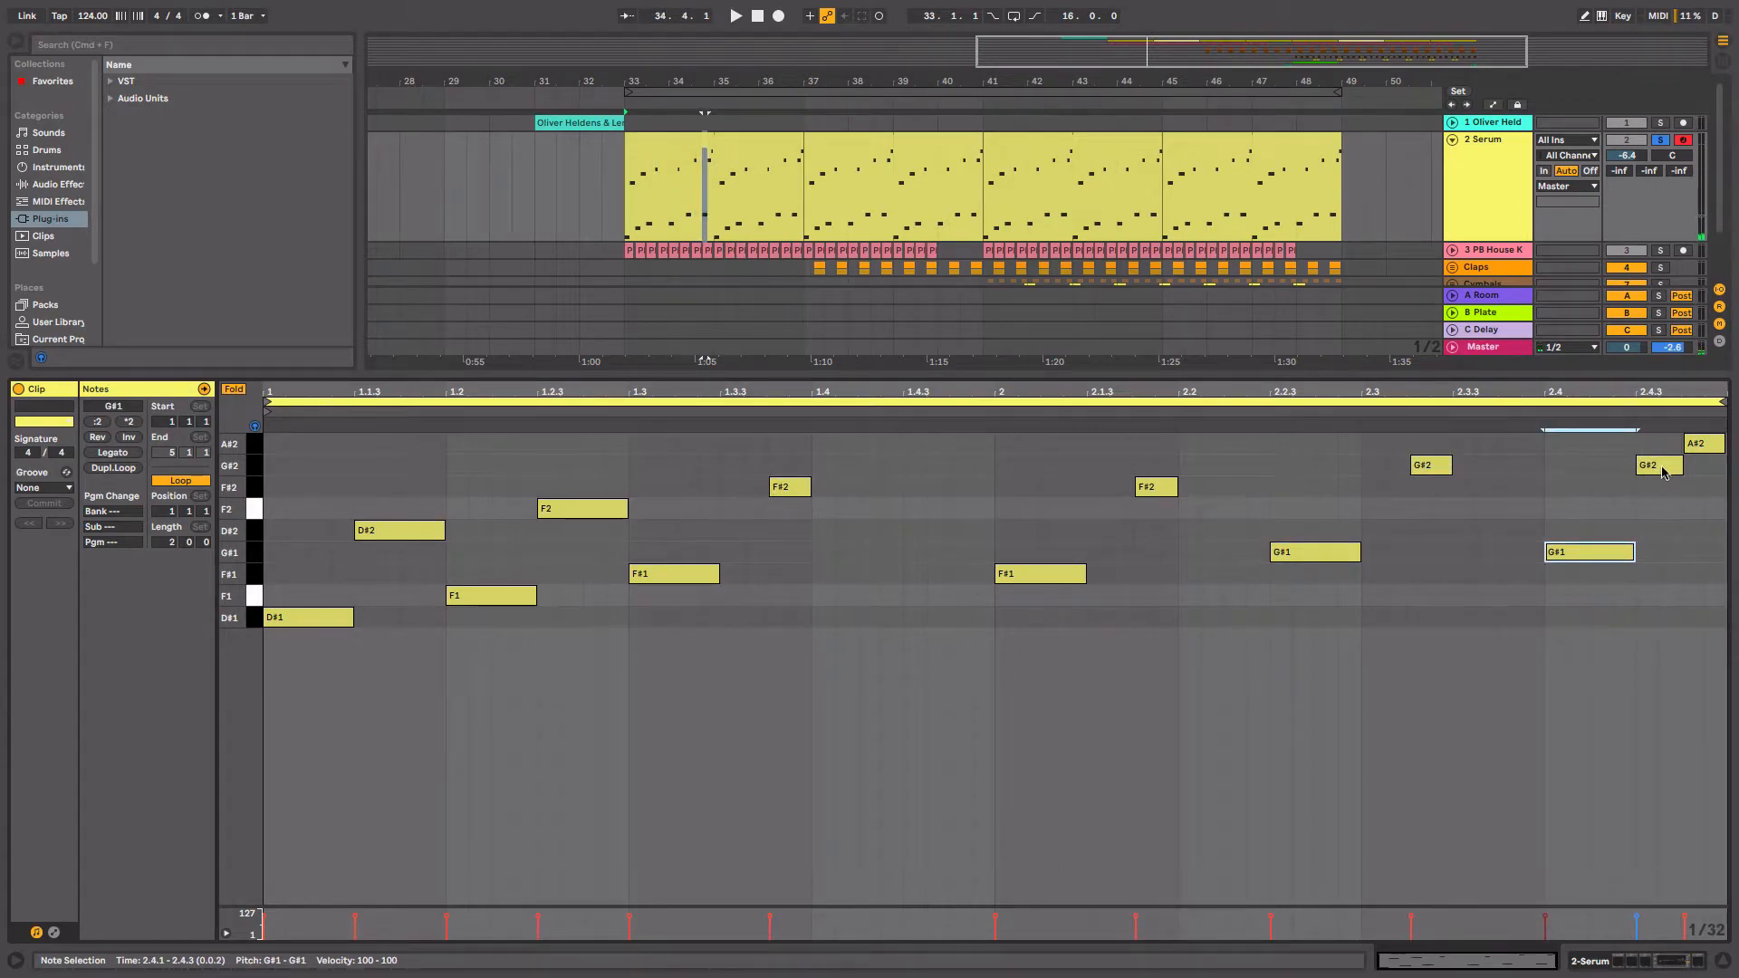
click(1703, 443)
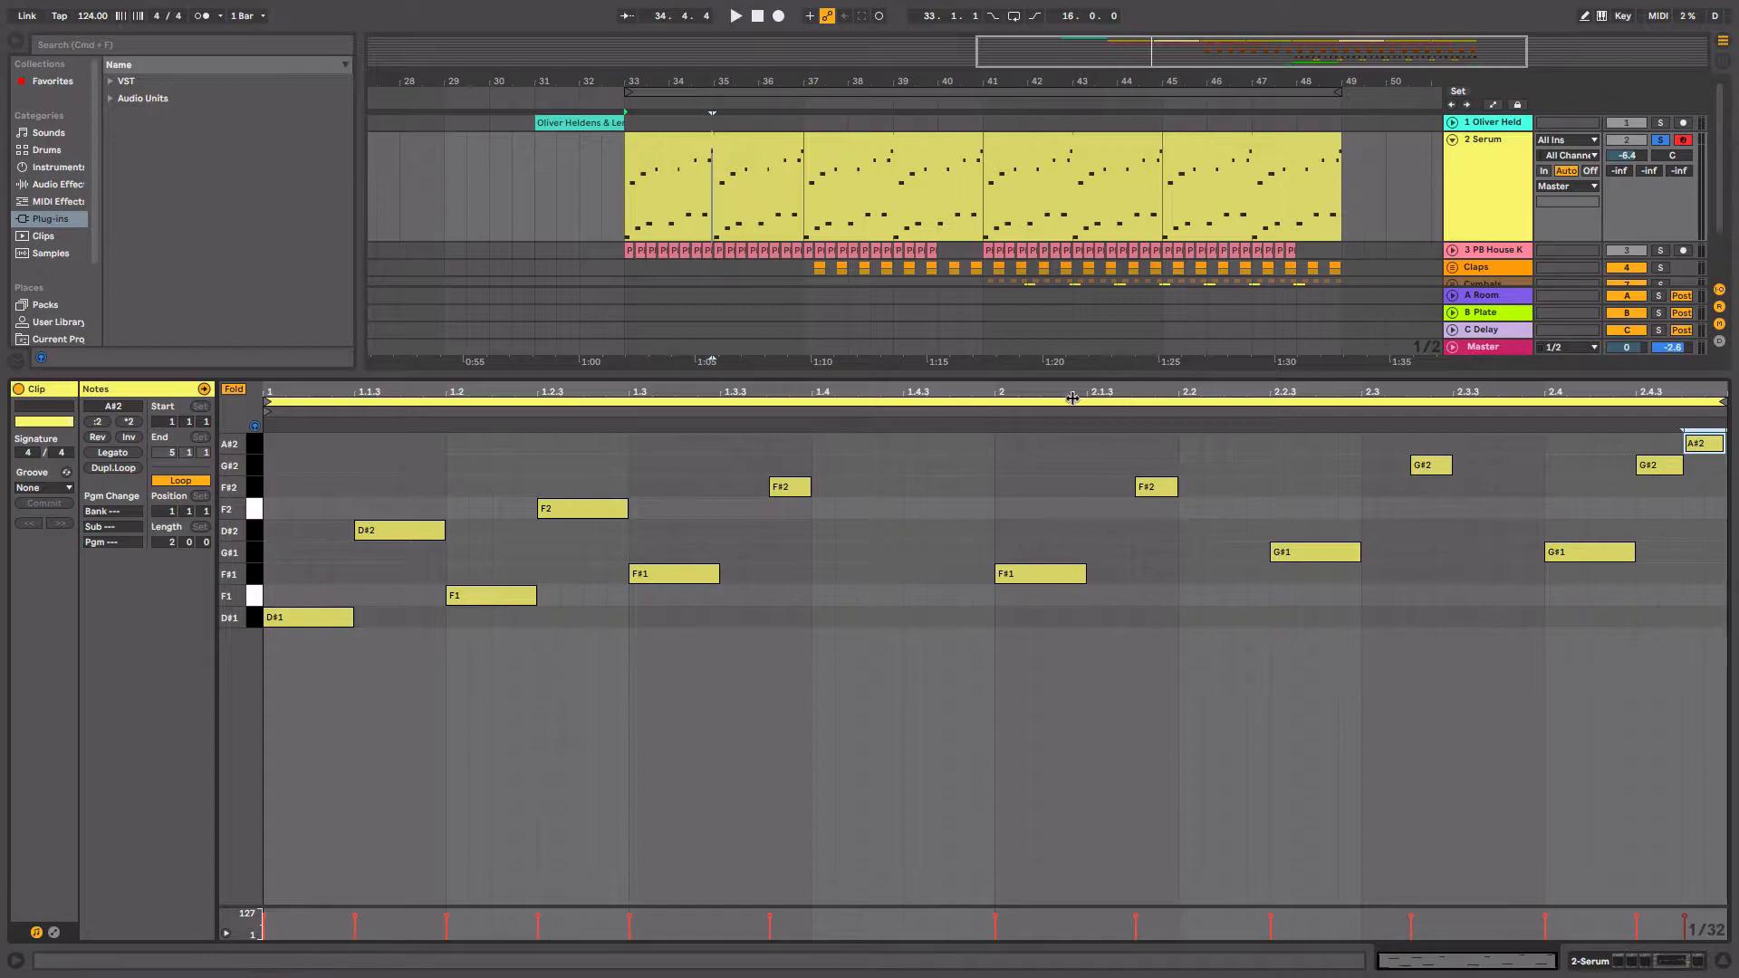
Inspect the second bar's F#1 and F#2 notes up close, audition them and play back the bassline.
drag(1080, 390, 1031, 468)
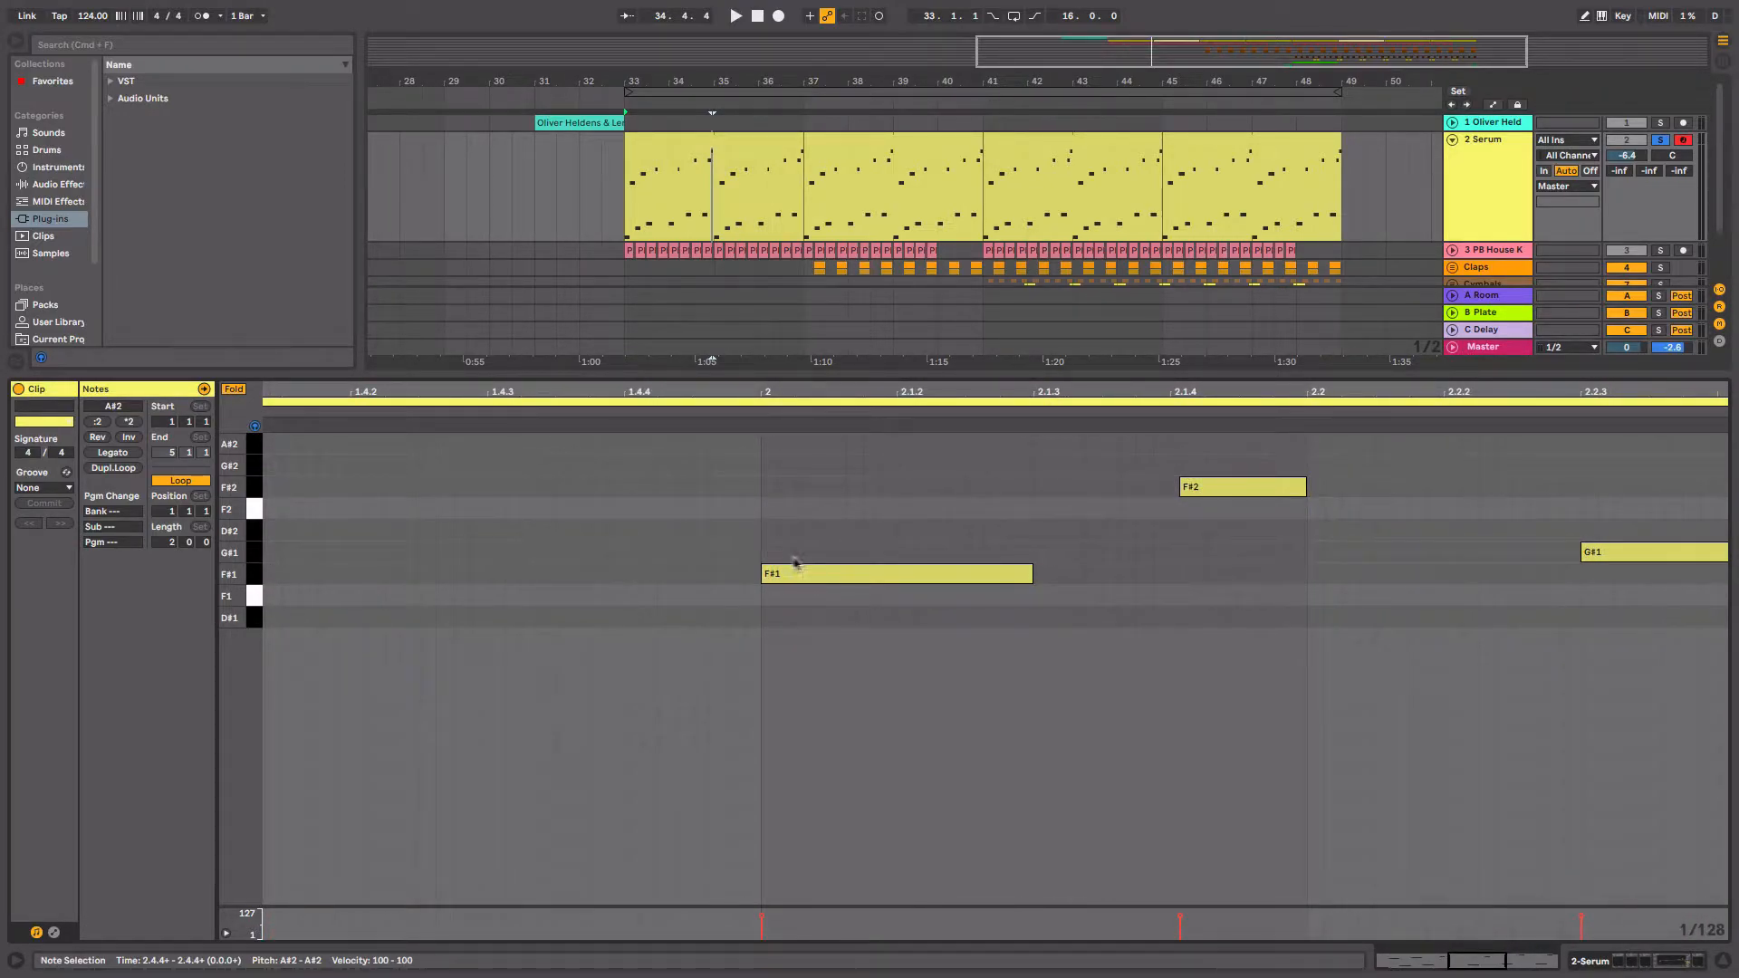
click(810, 582)
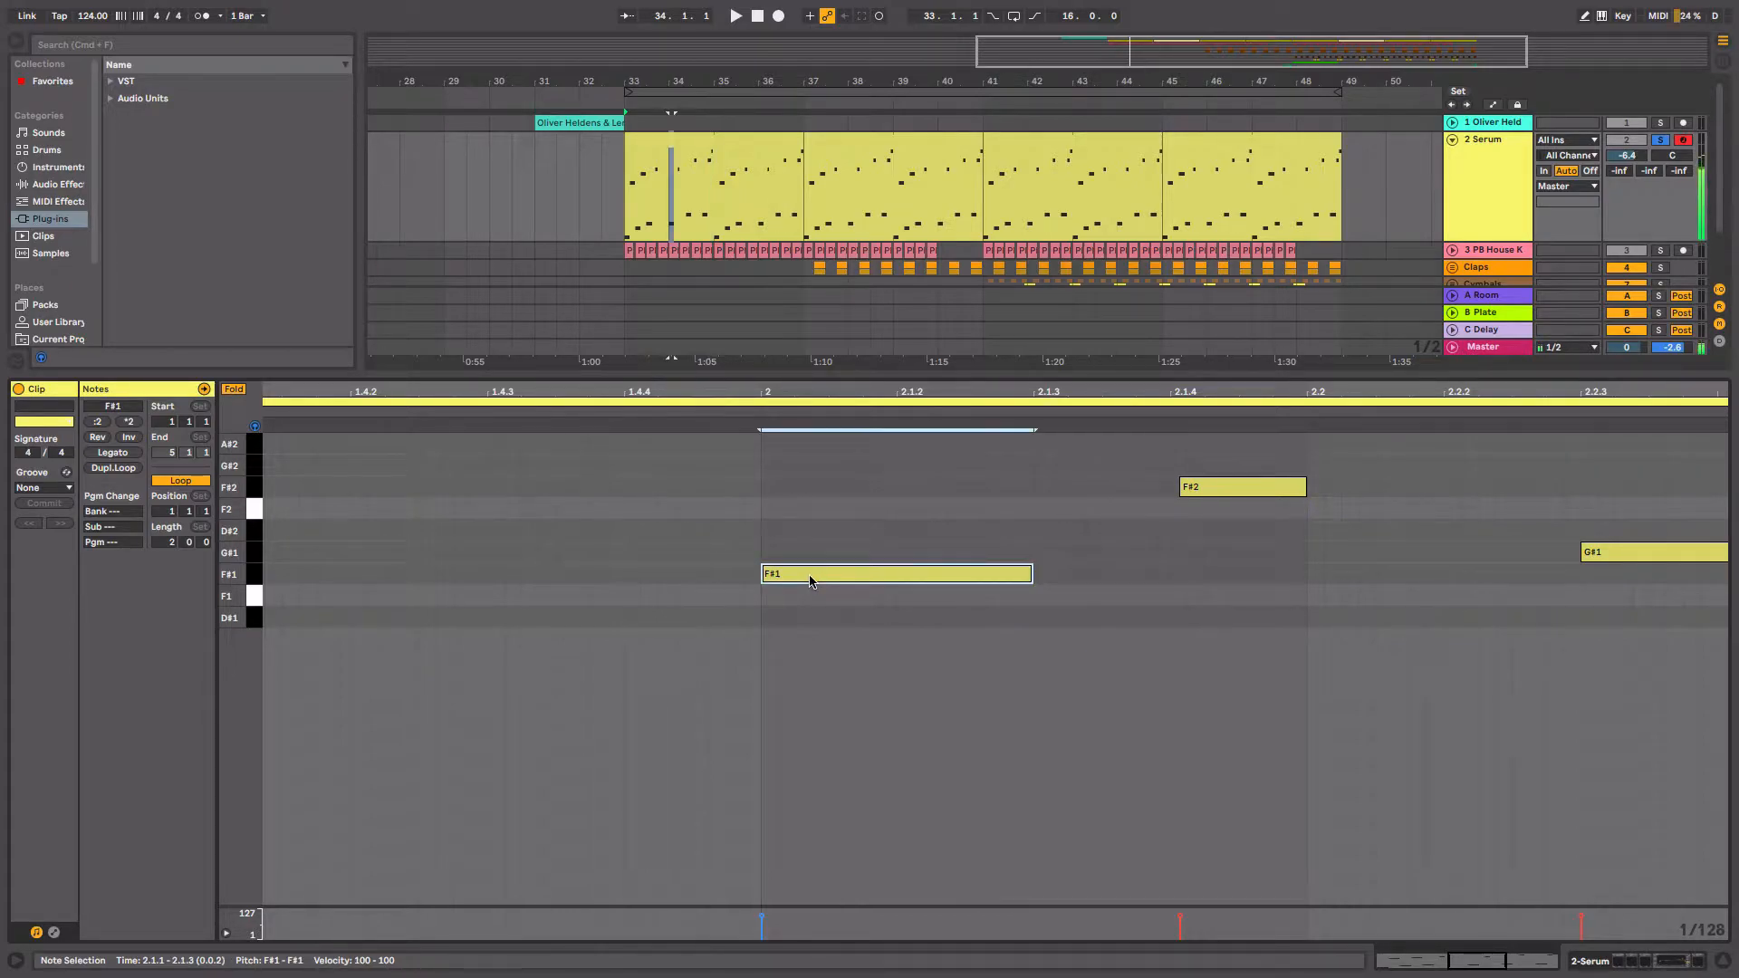
click(1228, 487)
click(1021, 573)
click(1204, 490)
key(space)
drag(940, 396, 940, 299)
click(999, 506)
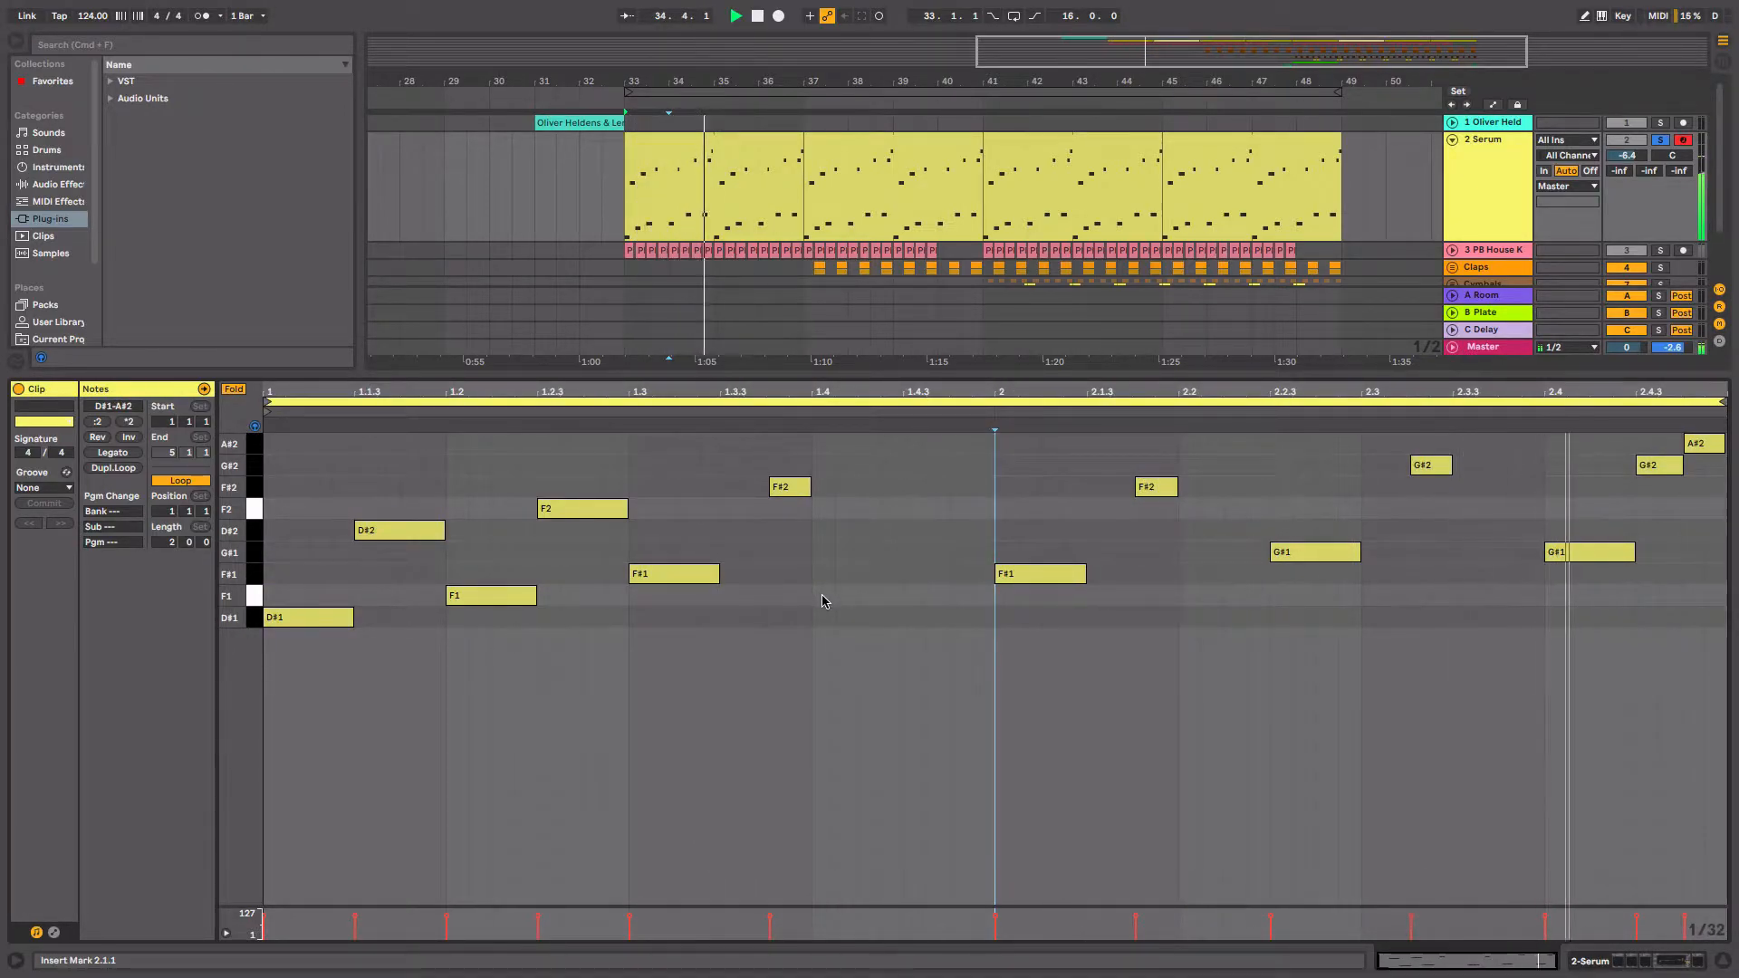
Return to the Serum track's device chain and inspect the sidechain curve and mix amount in Kickstart.
key(shift+Tab)
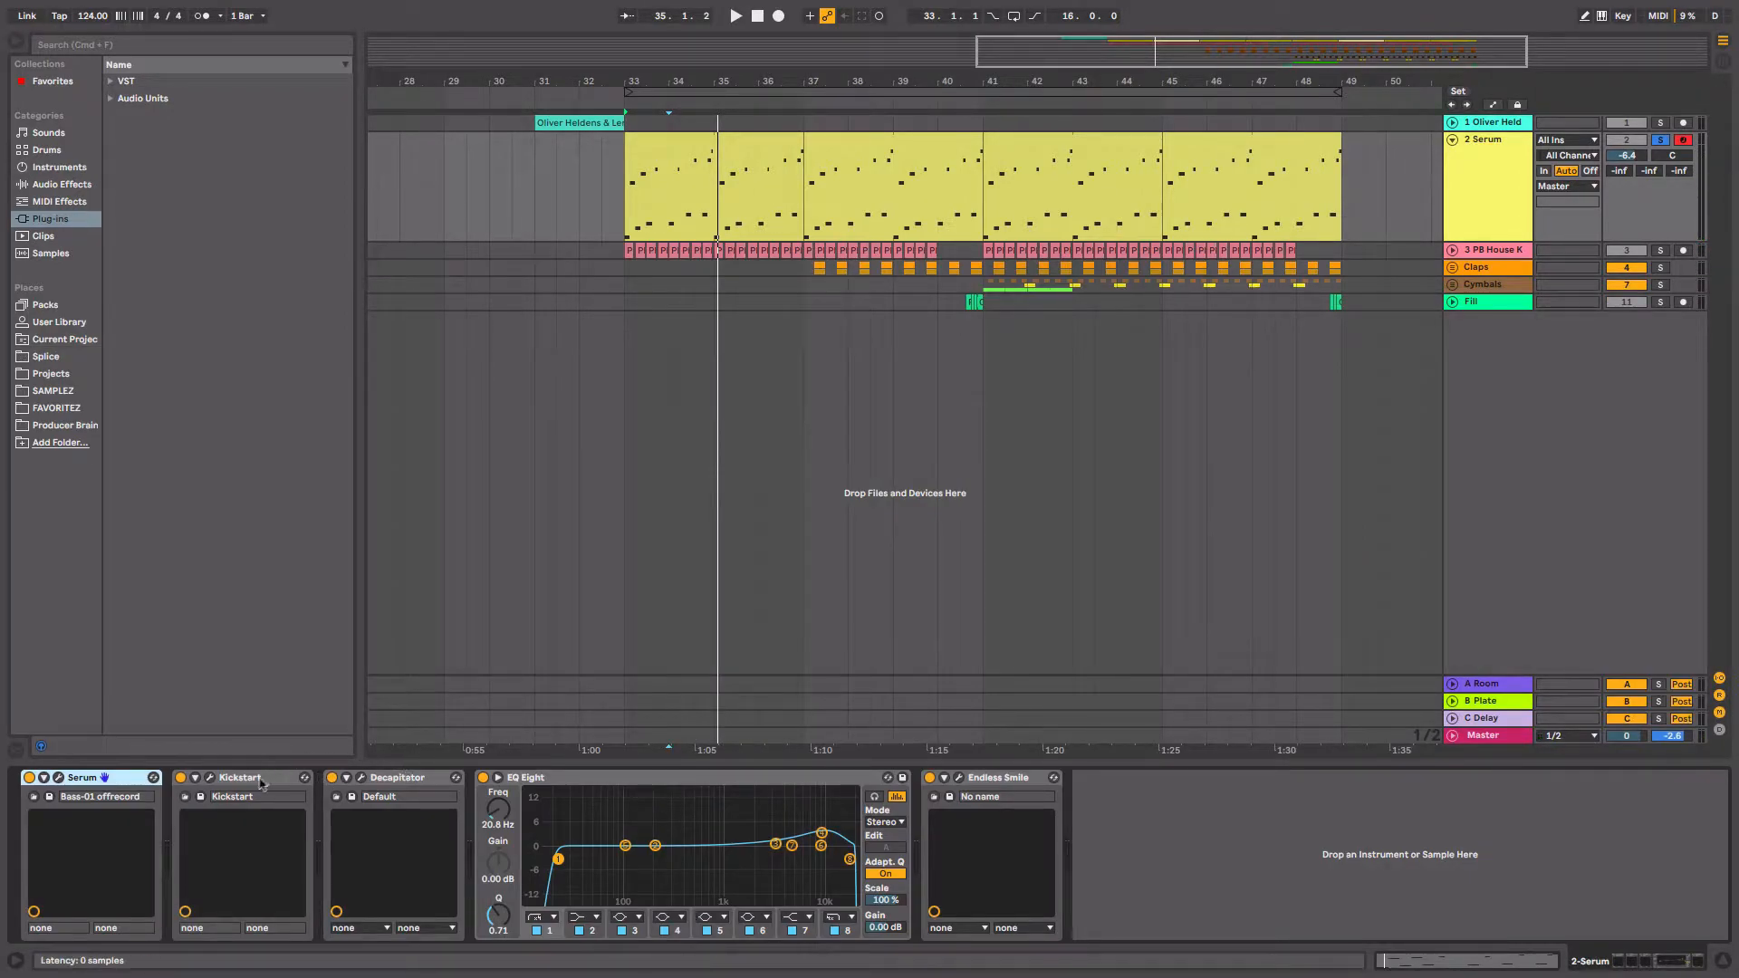
click(209, 778)
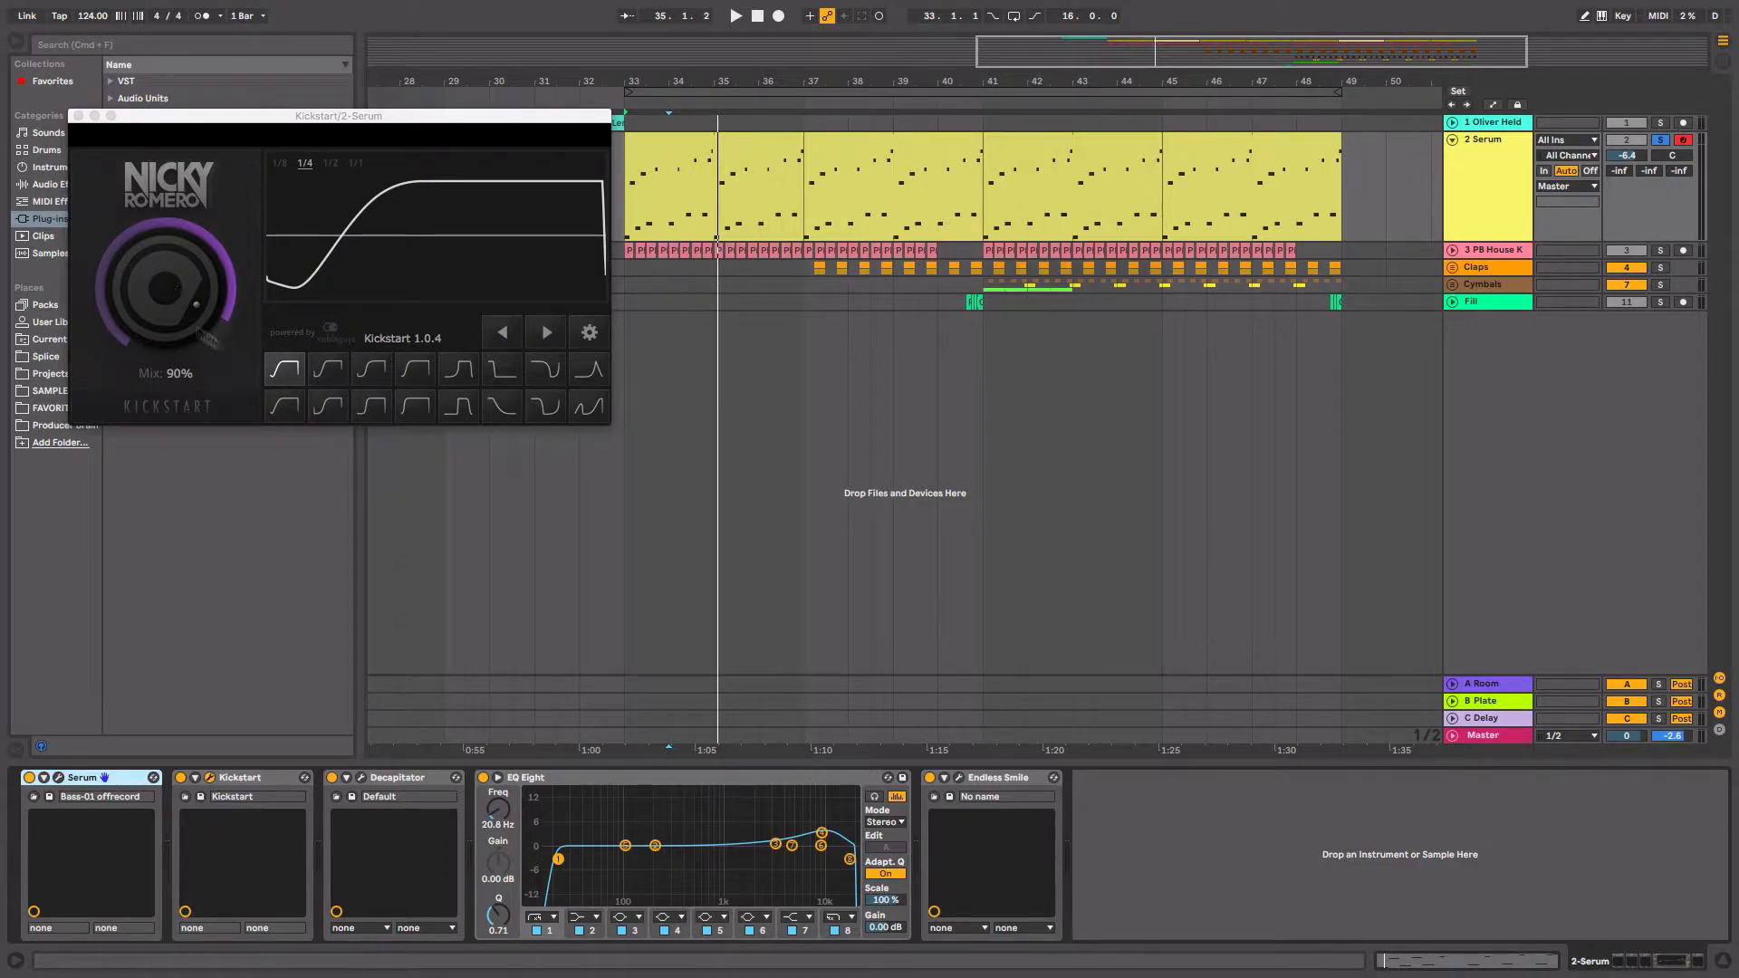
click(288, 369)
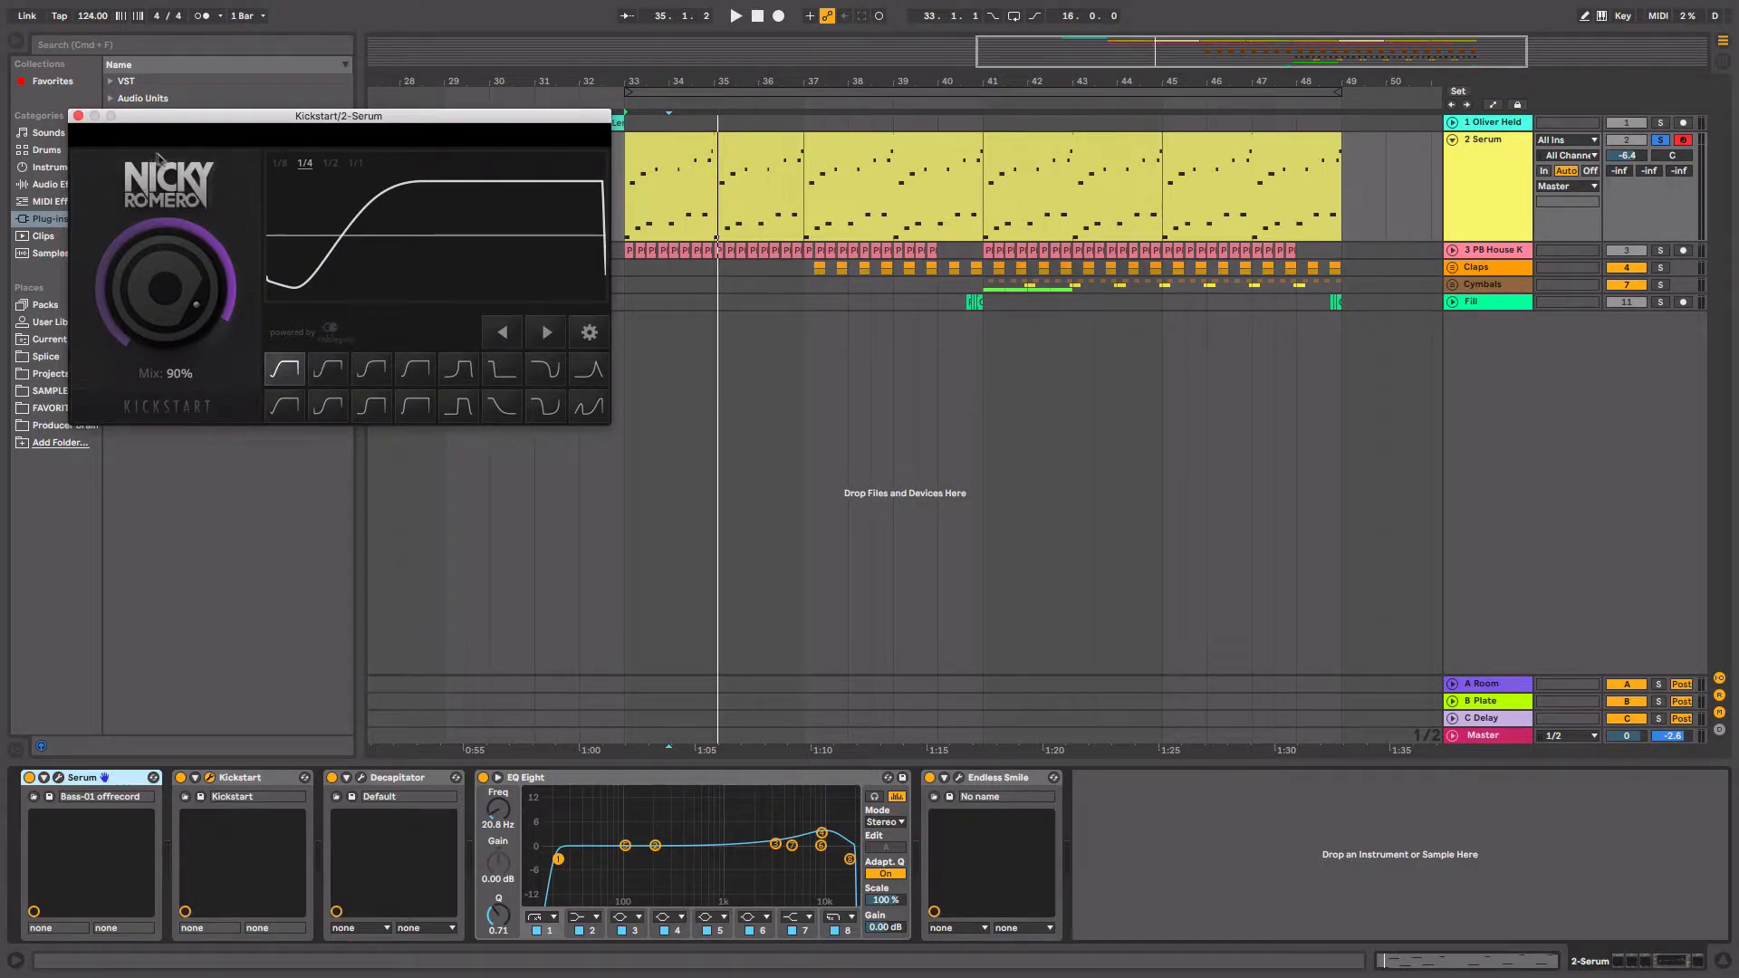
click(79, 117)
Play the soloed bass from bar 33 and bypass Kickstart to hear it without sidechaining.
key(space)
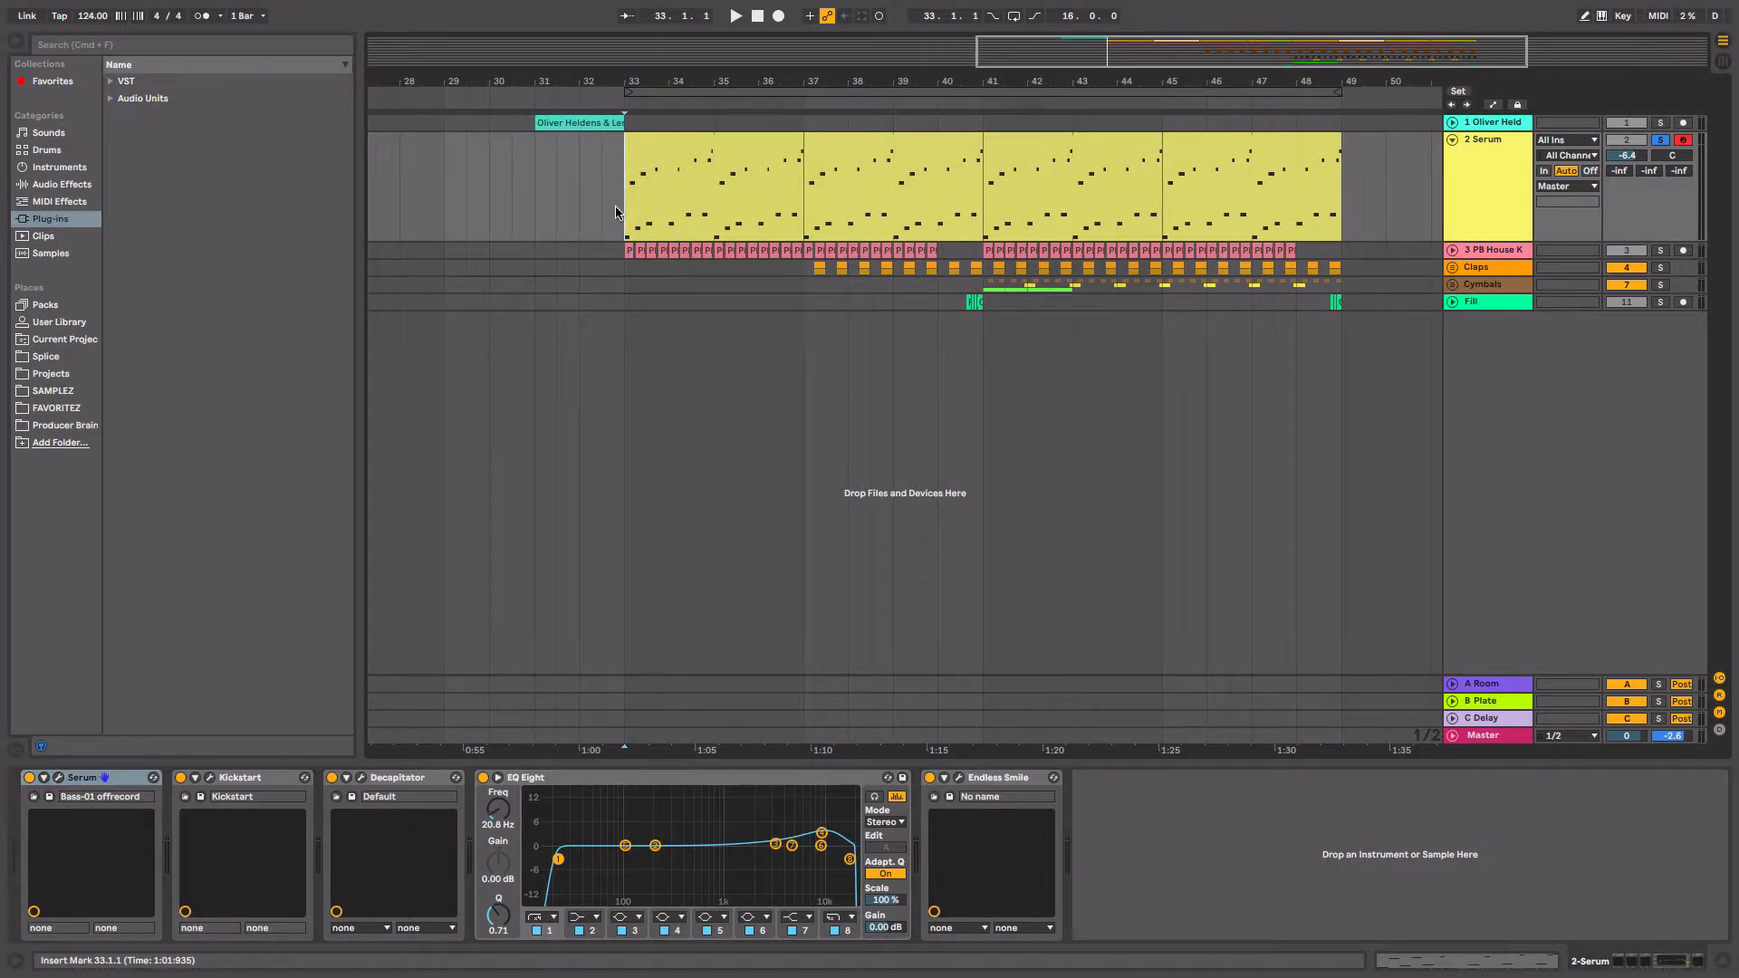
key(space)
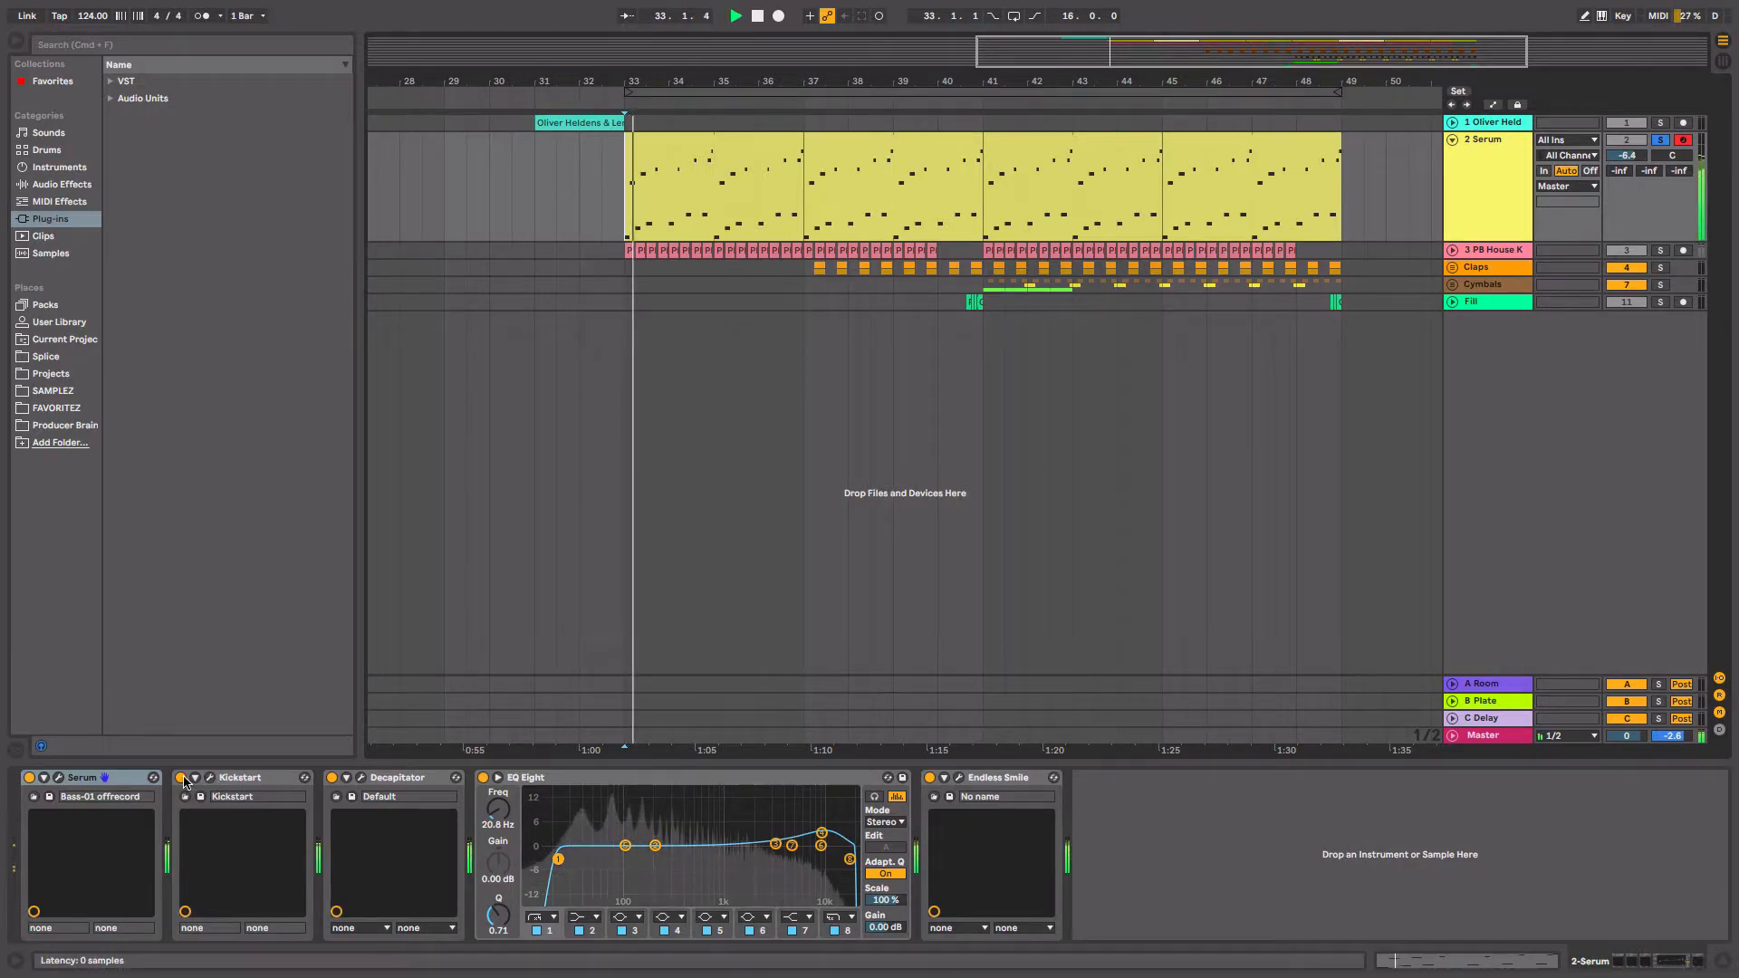
click(180, 777)
key(space)
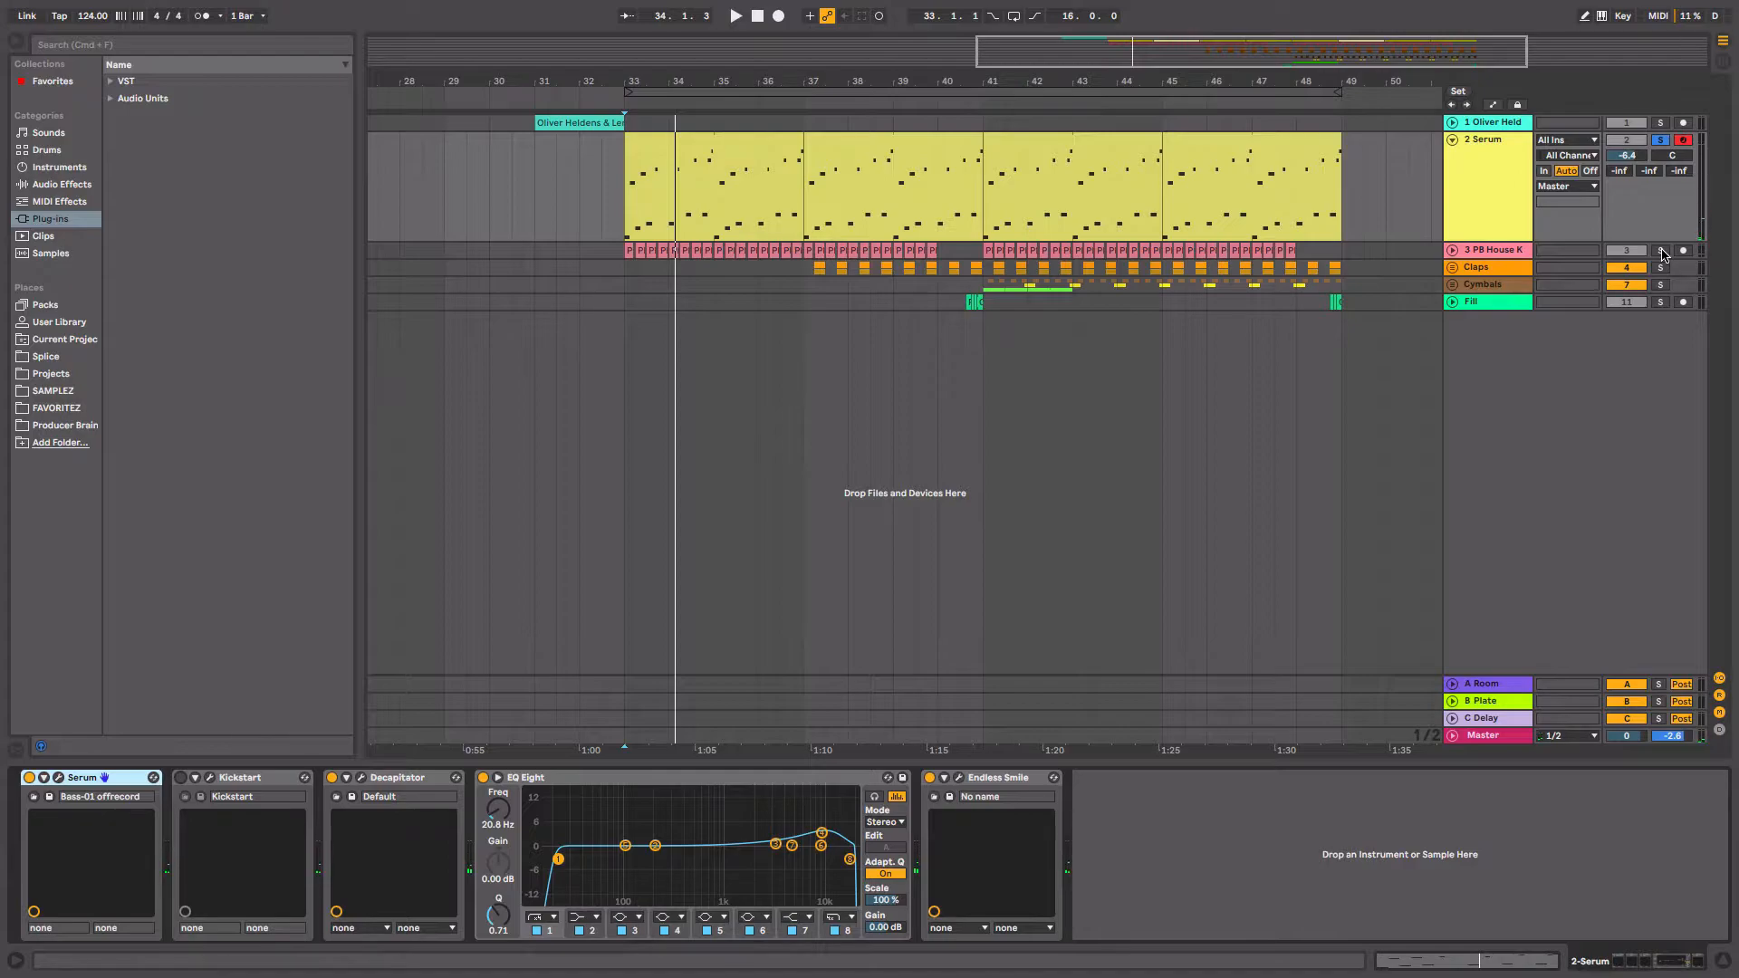
Solo the PB House Kick track with the bass and compare Kickstart off and on during playback, leaving it on.
click(1661, 251)
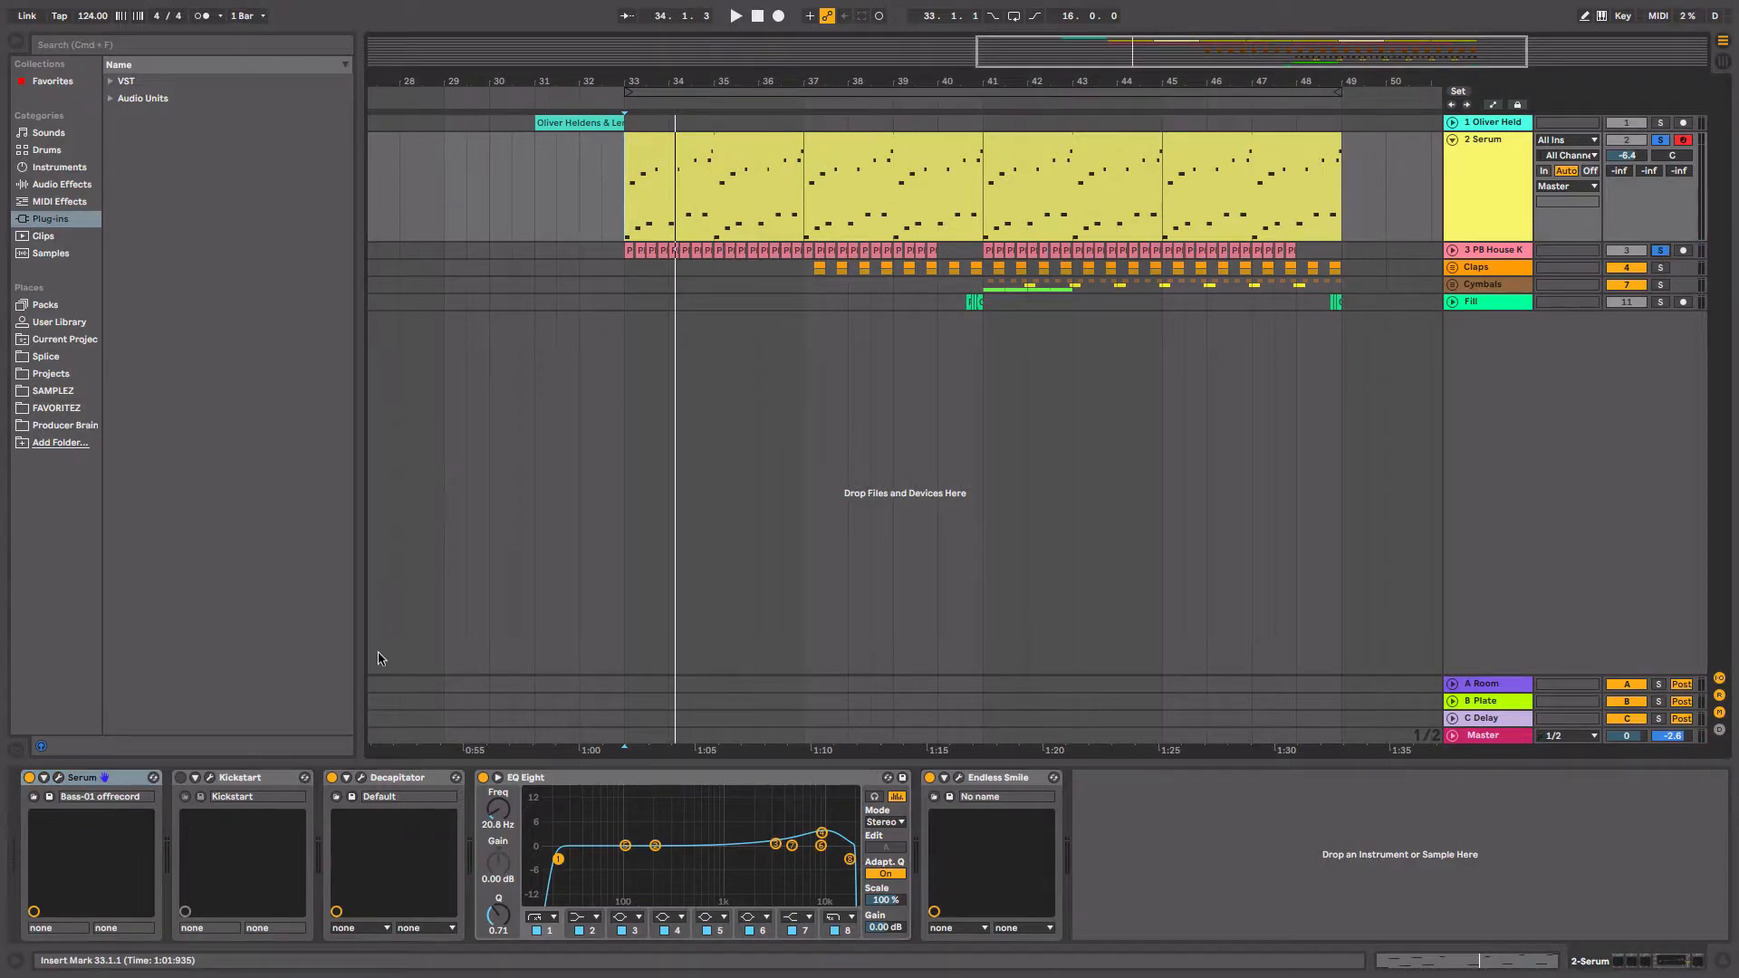
key(space)
click(180, 777)
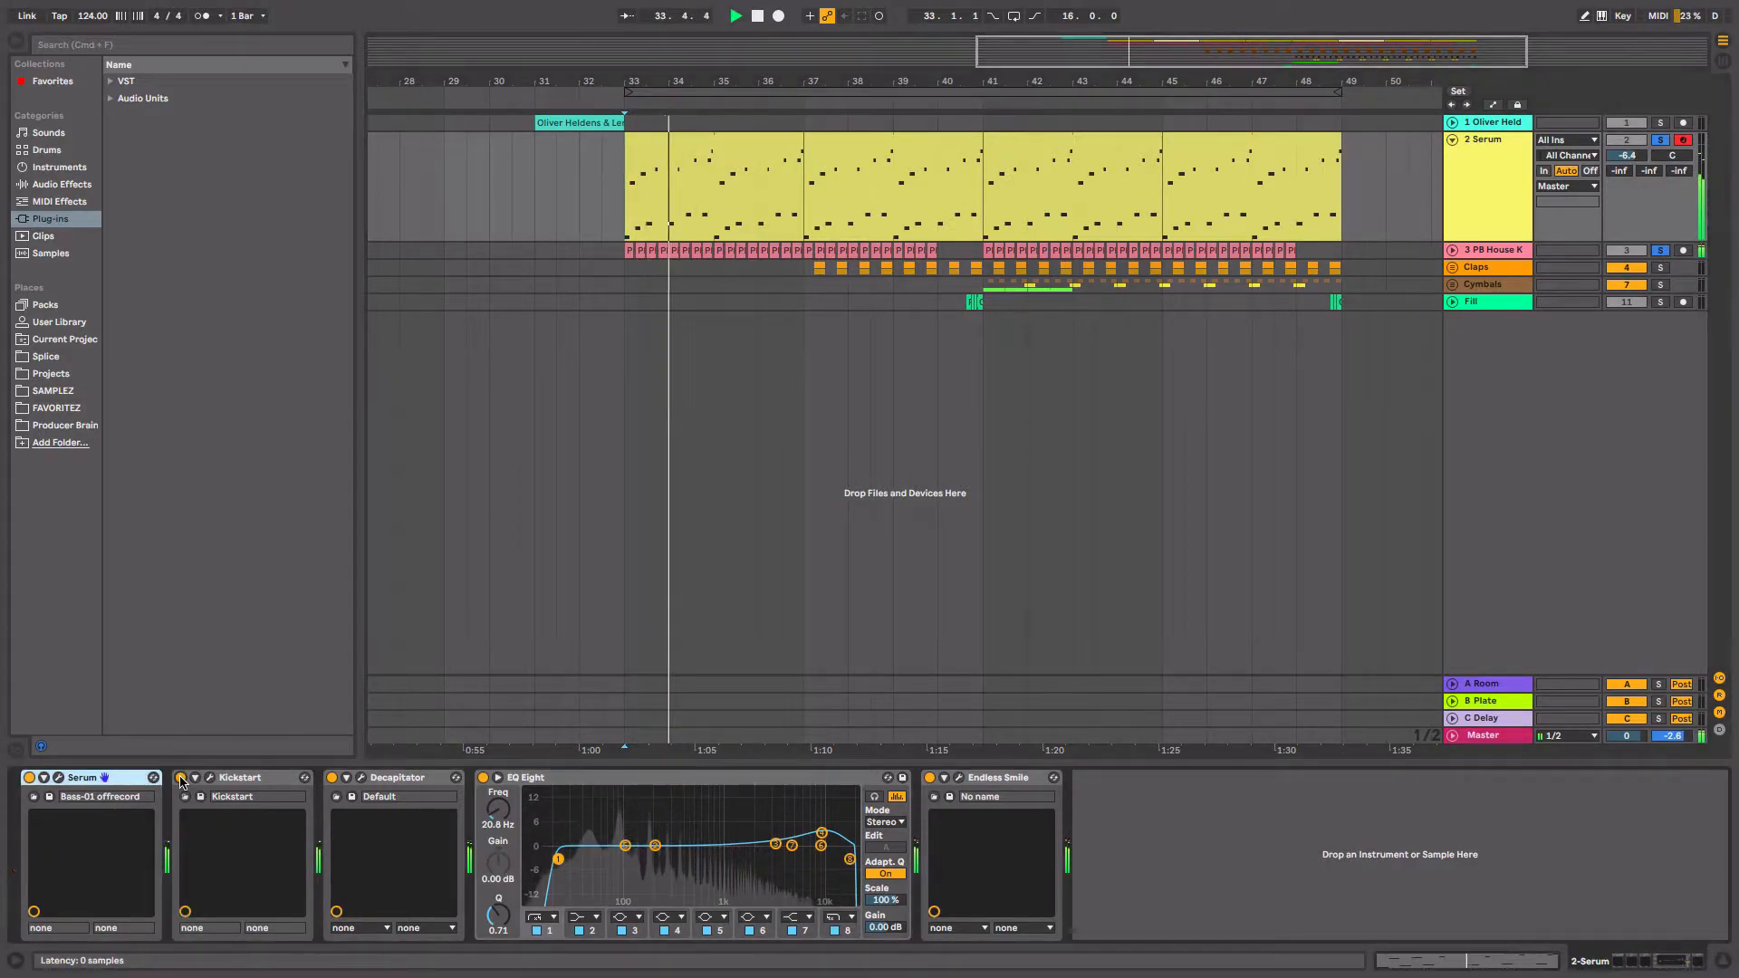
click(180, 779)
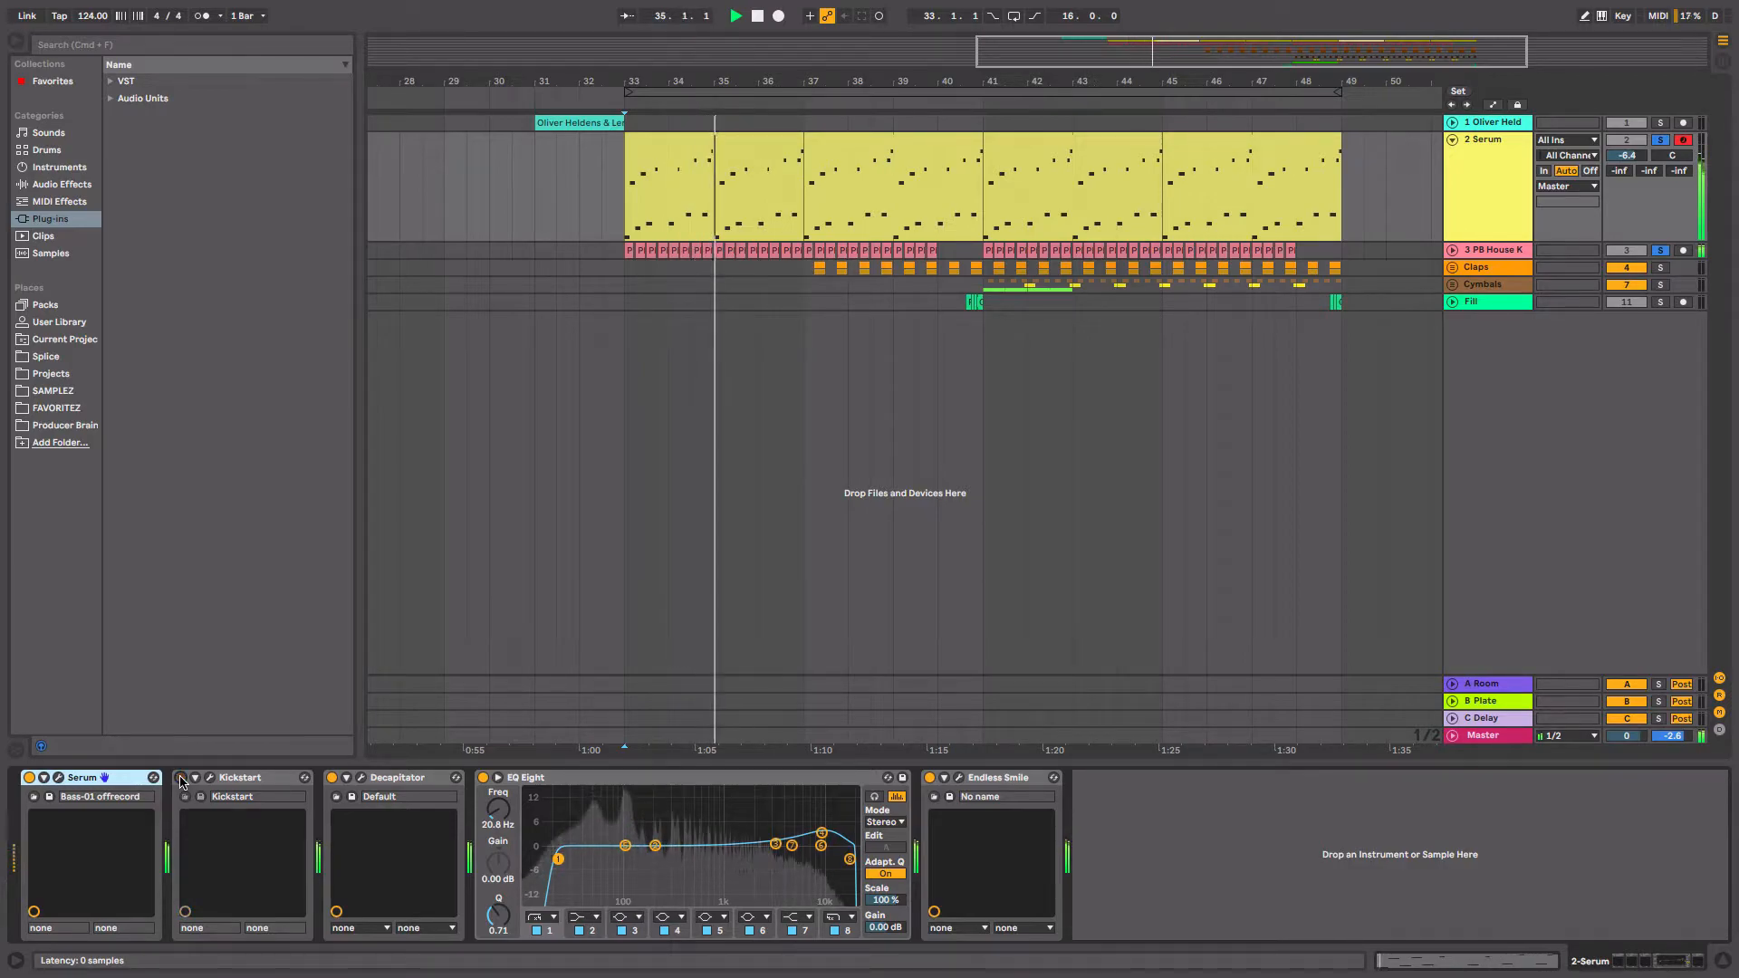
click(180, 779)
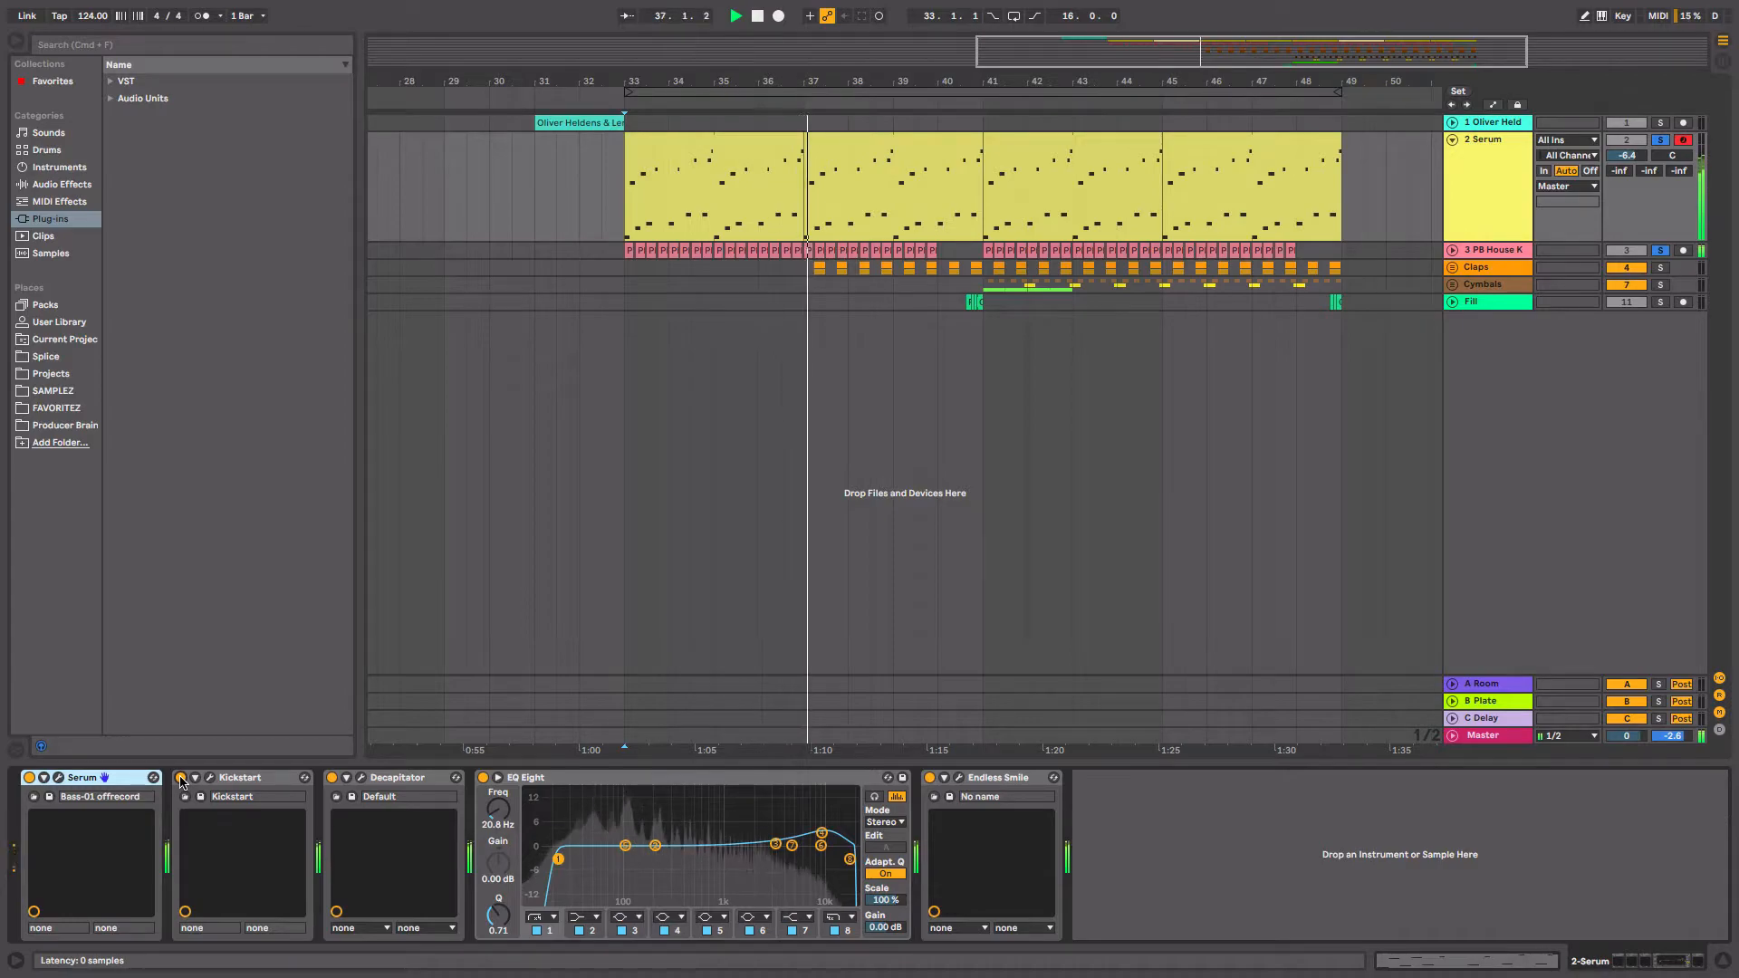
Stop playback, select the Serum clip at bars 33 to 37 and inspect the Bass-01_offrecord patch in Serum.
key(space)
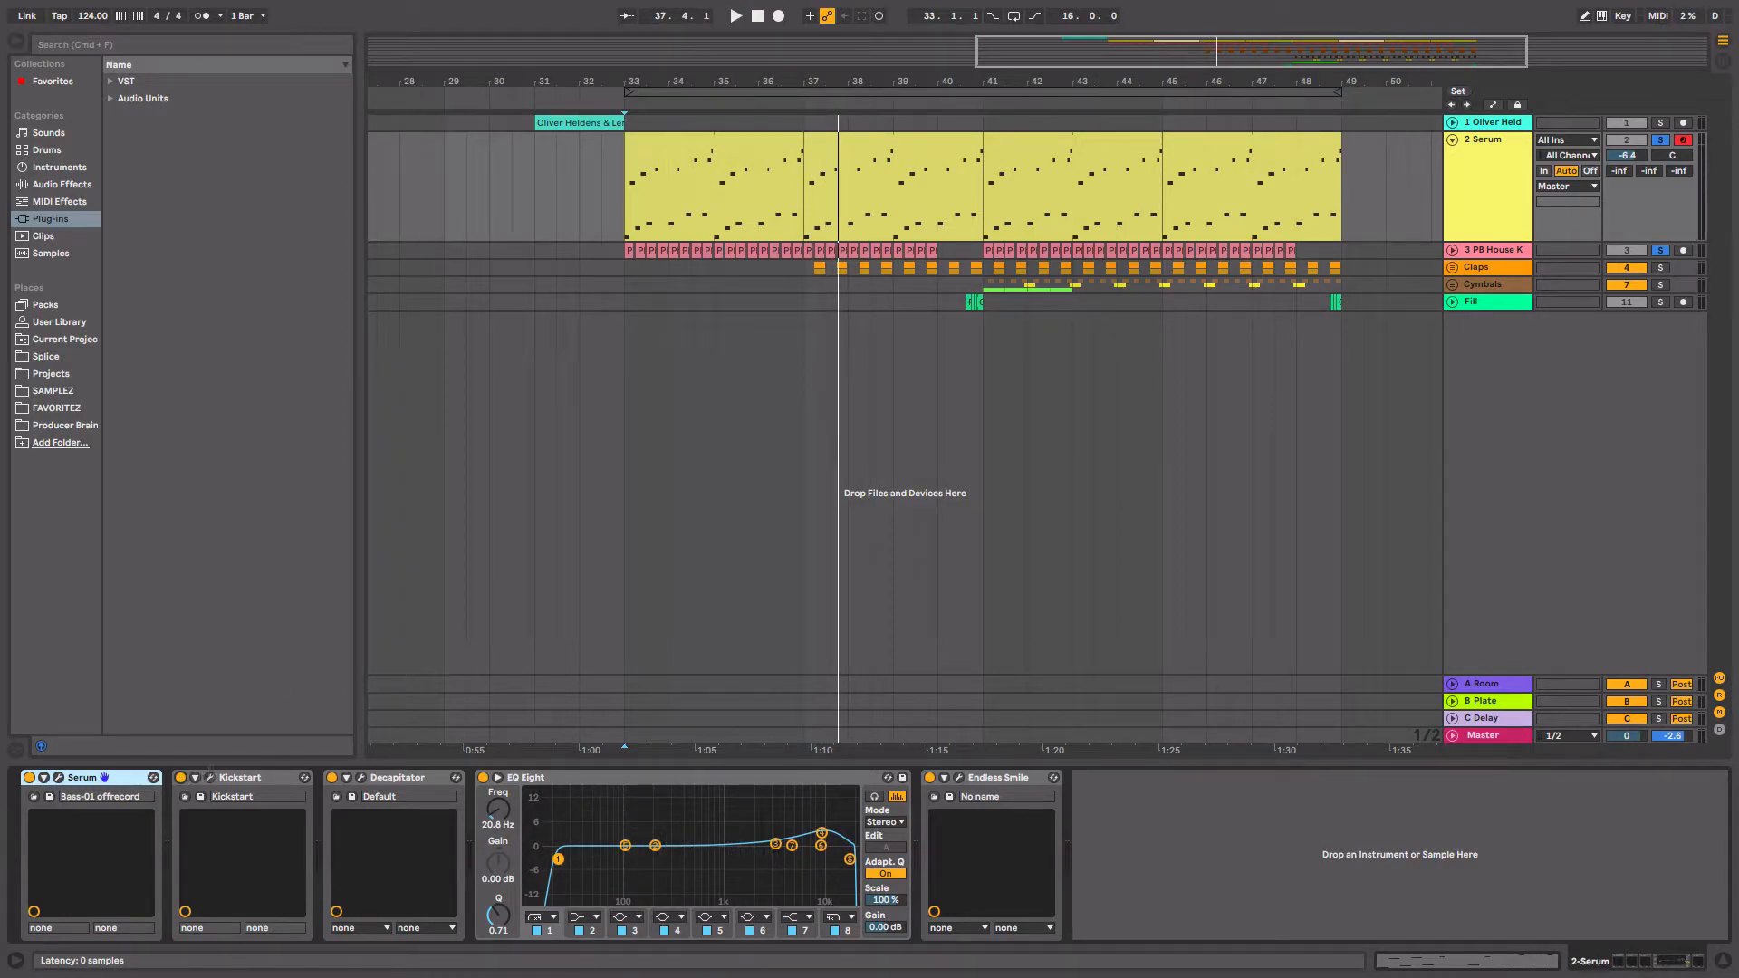
click(758, 156)
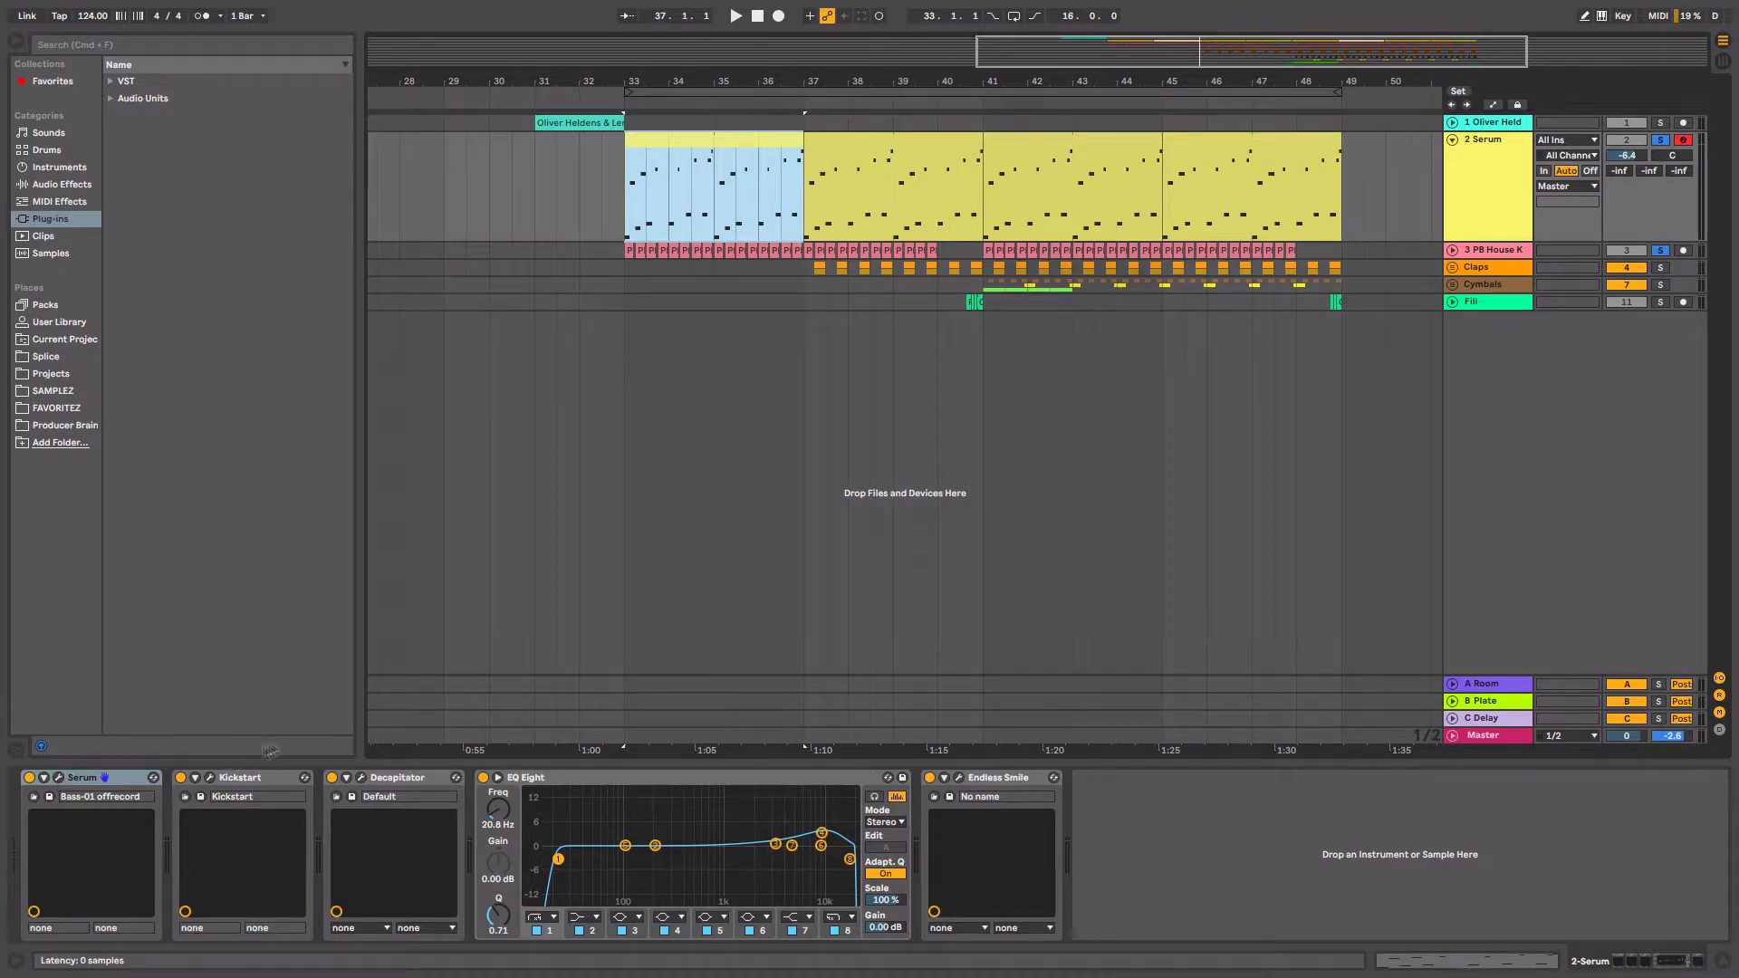
click(59, 778)
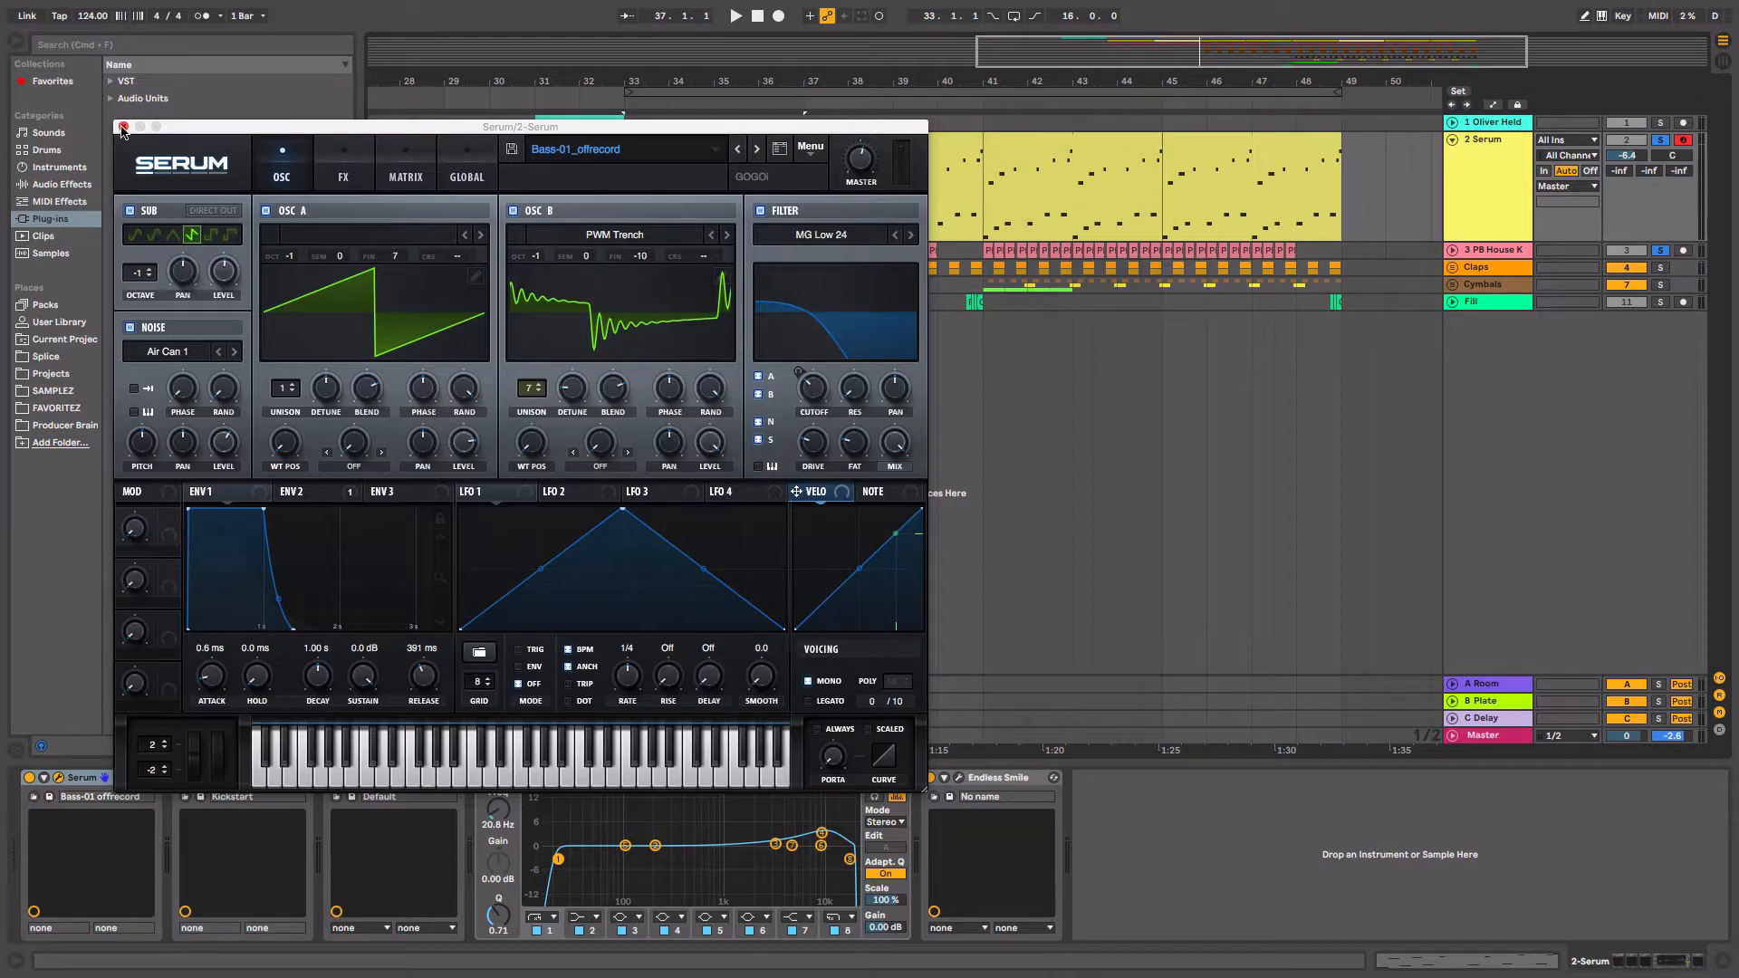
click(123, 128)
Duplicate the Serum track, with only the copy soloed and armed, and select its first clip.
click(1508, 160)
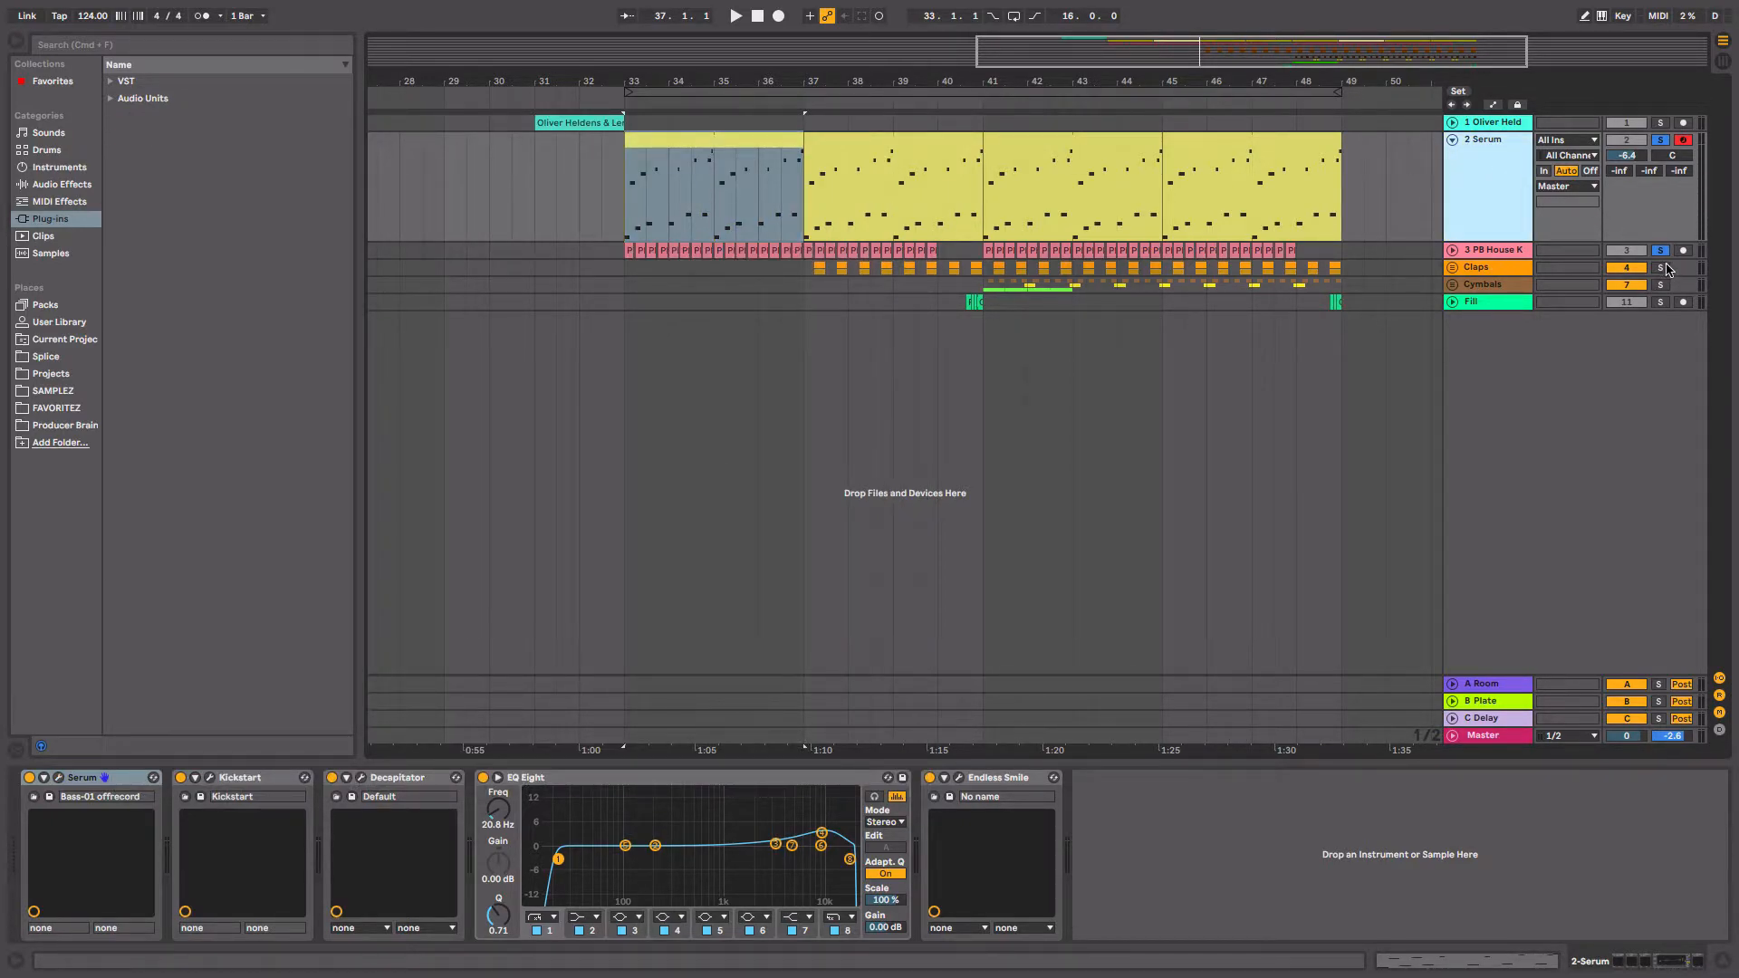
key(super+d)
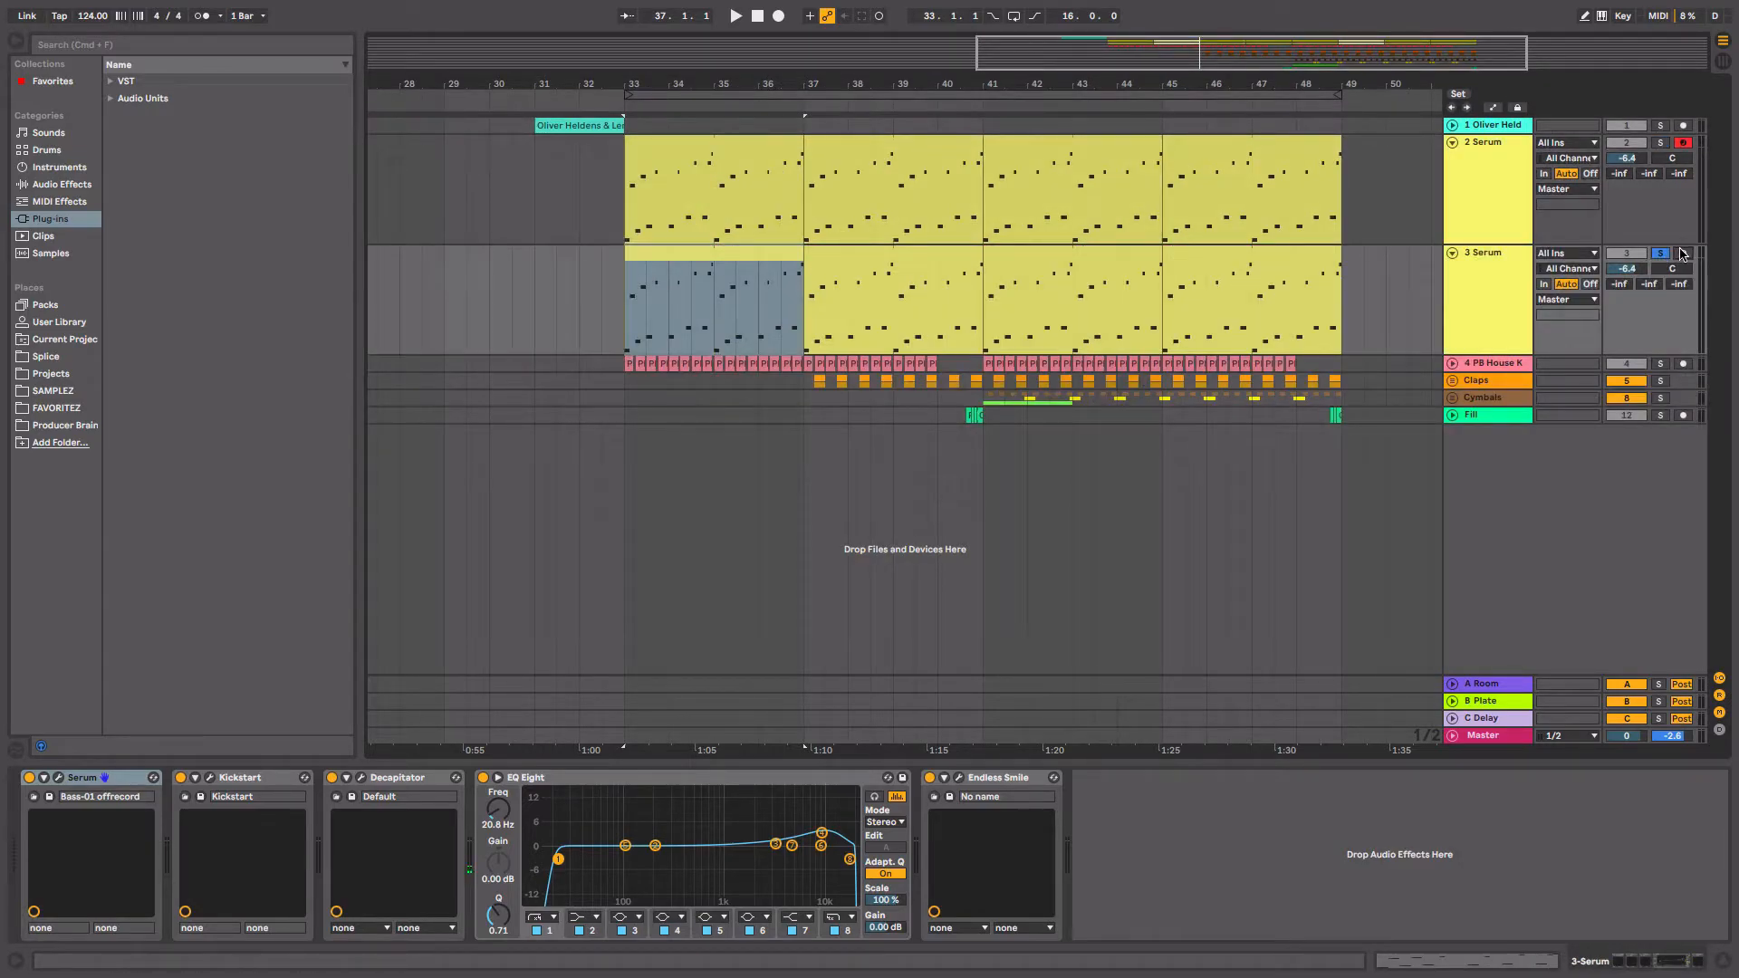
click(738, 265)
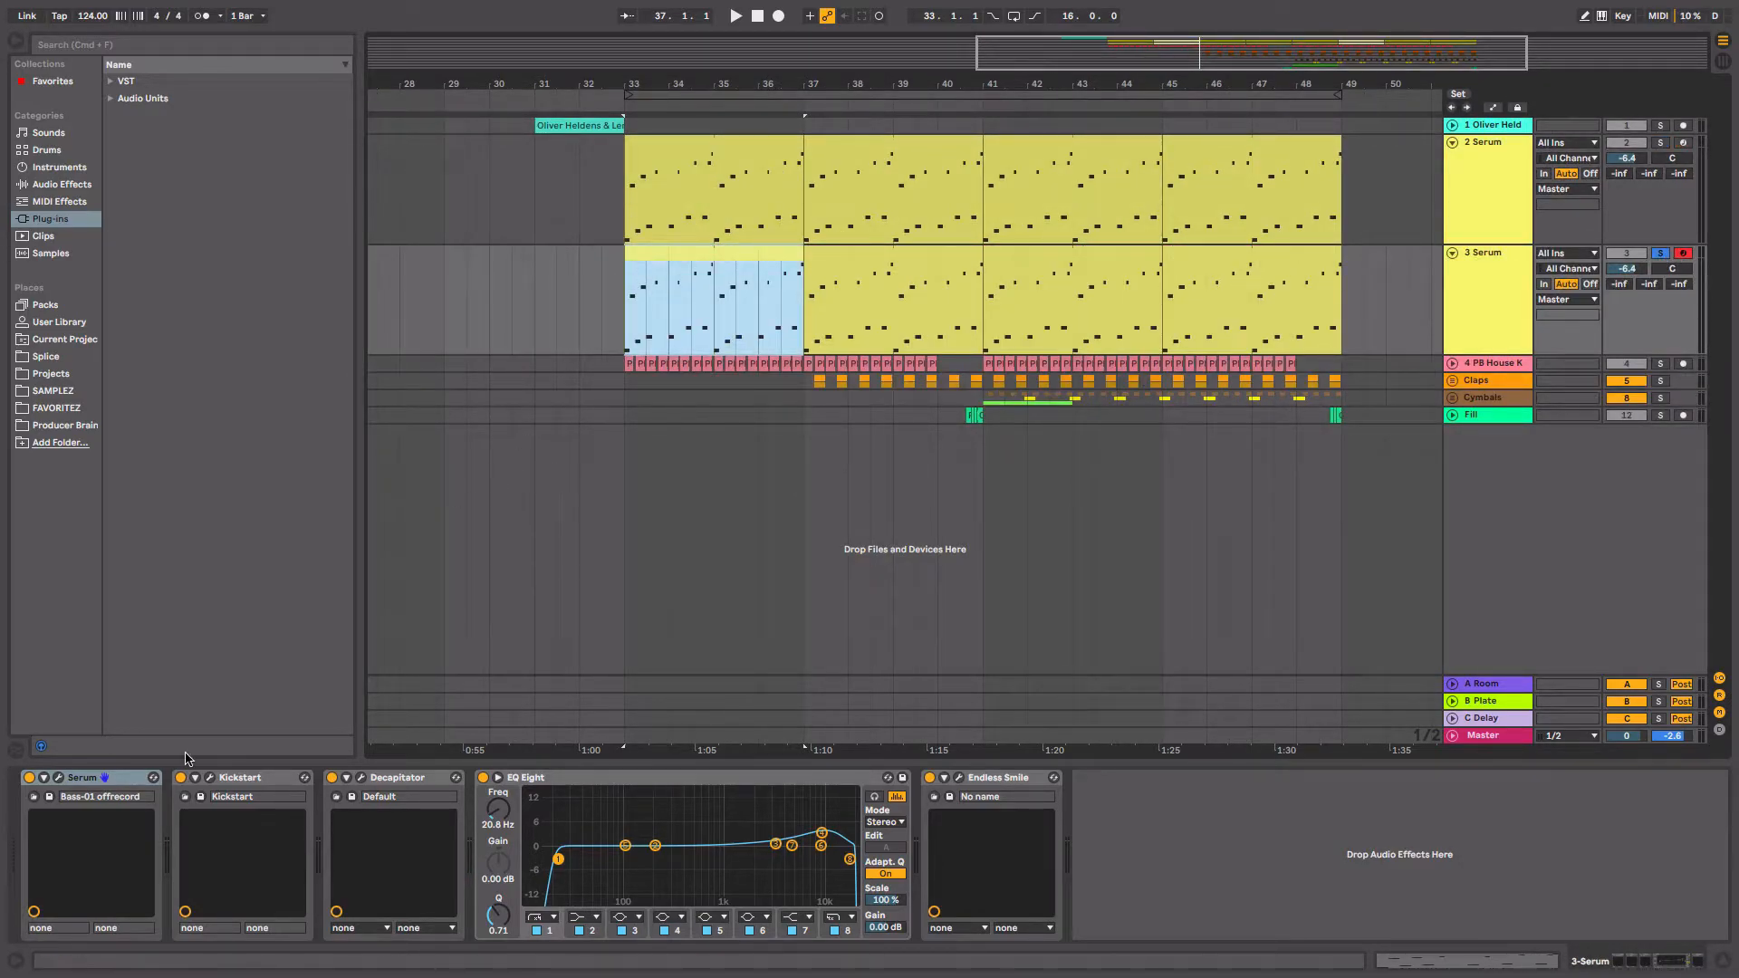
Open the Serum instrument on the duplicated track and bypass that track's Decapitator and EQ Eight.
click(59, 778)
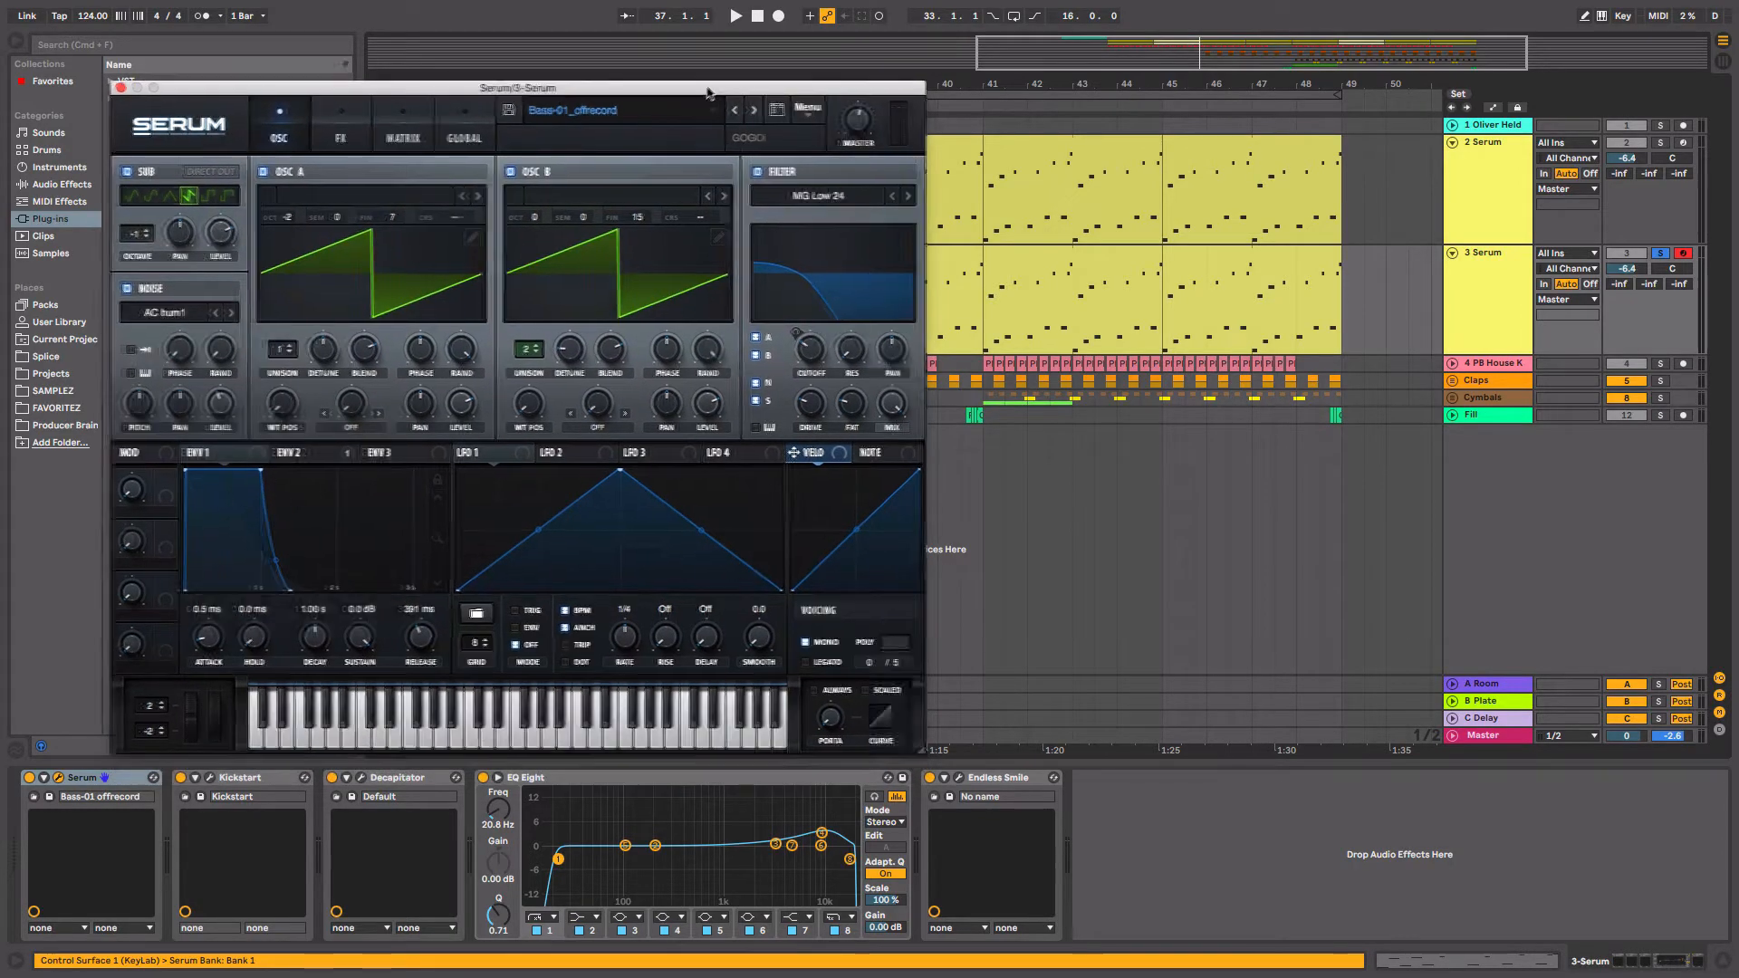
click(332, 777)
click(482, 777)
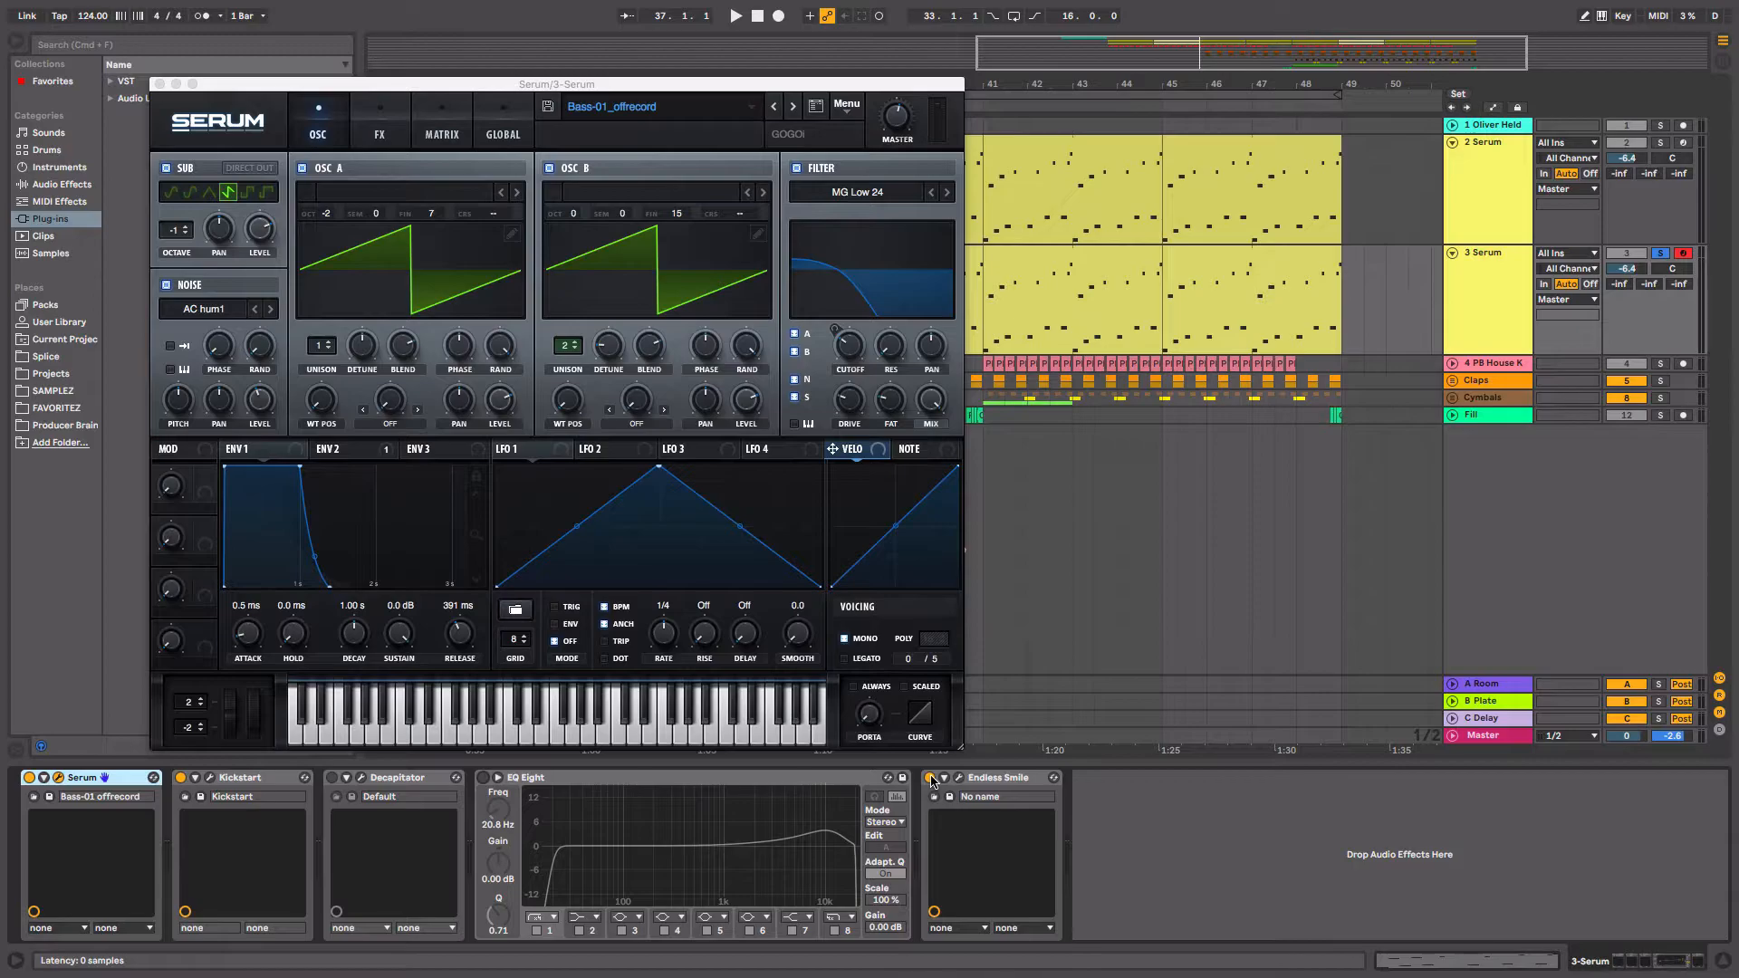
drag(593, 88, 603, 76)
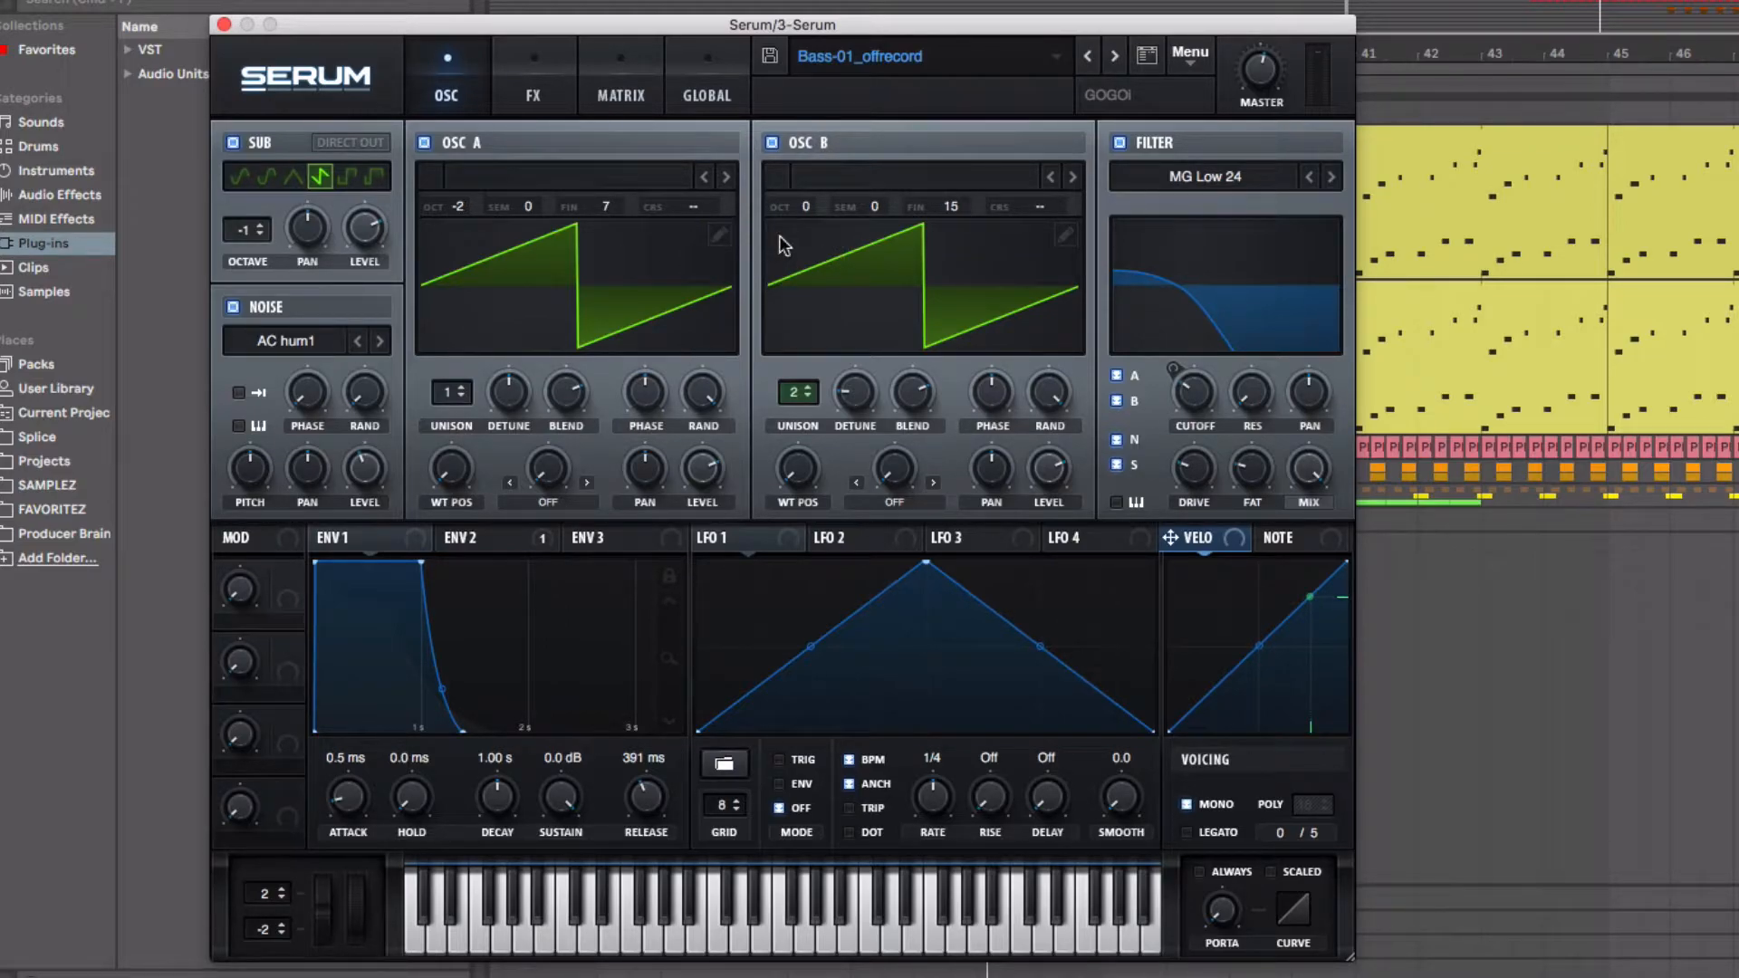
Load the PWM C64 wavetable from the Analog category into oscillator B.
click(872, 174)
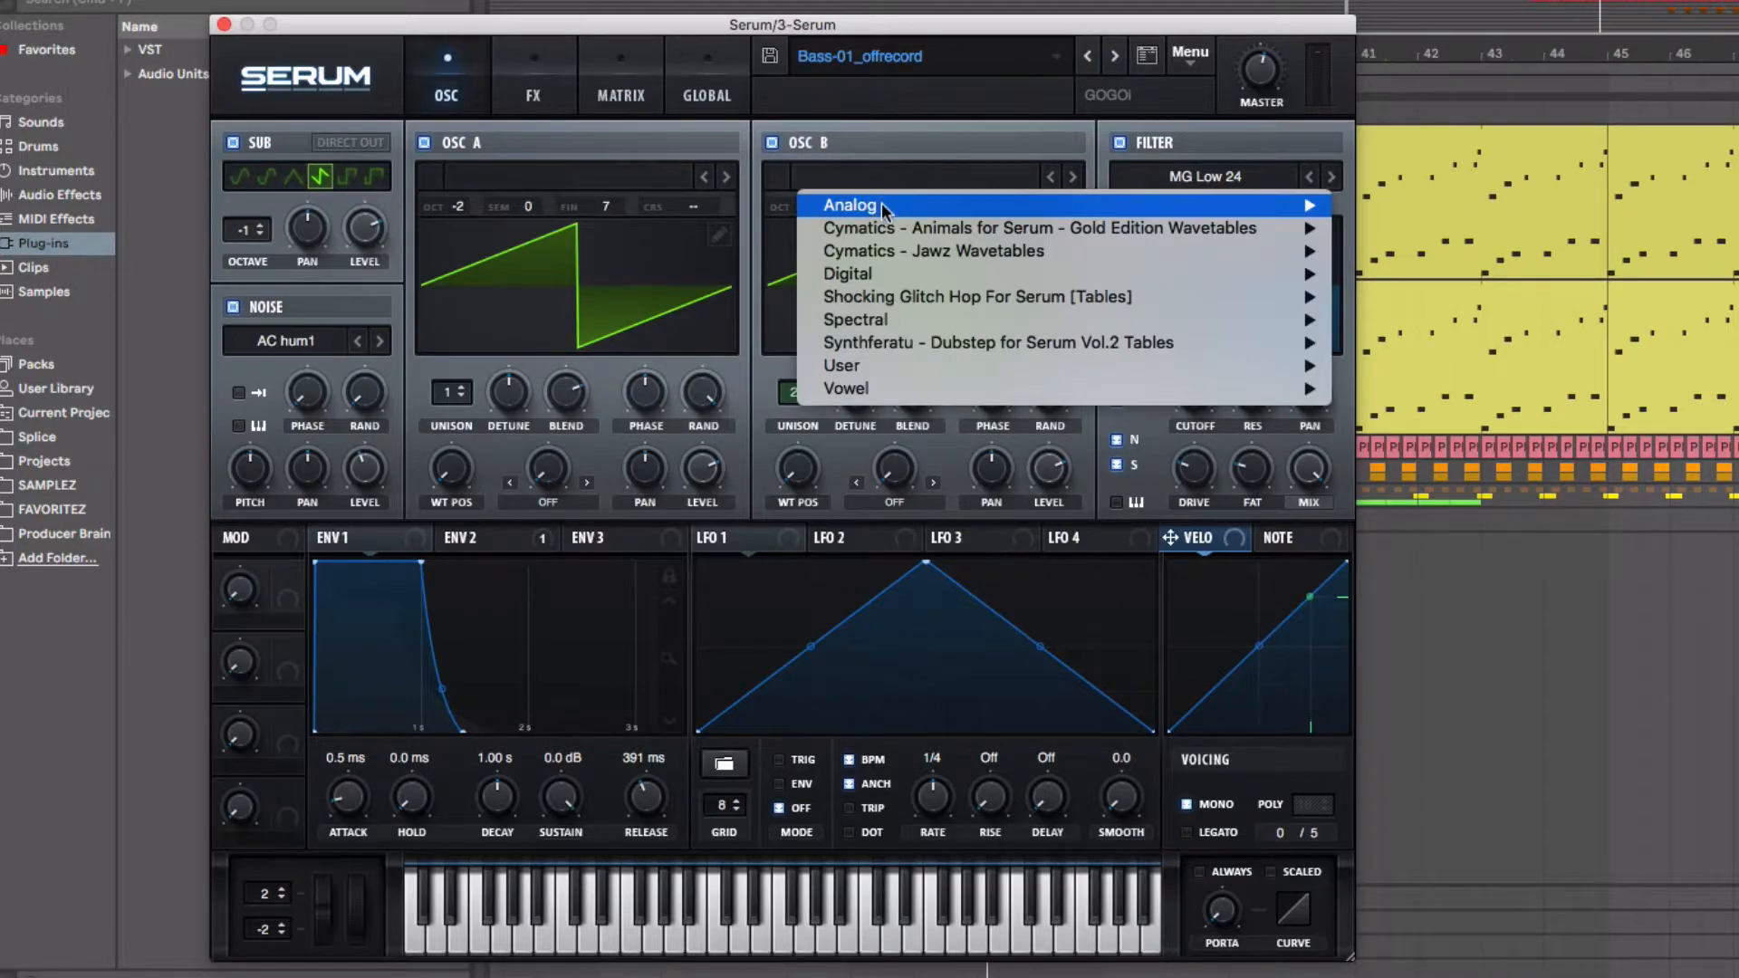
click(942, 179)
click(925, 178)
mouse_move(941, 196)
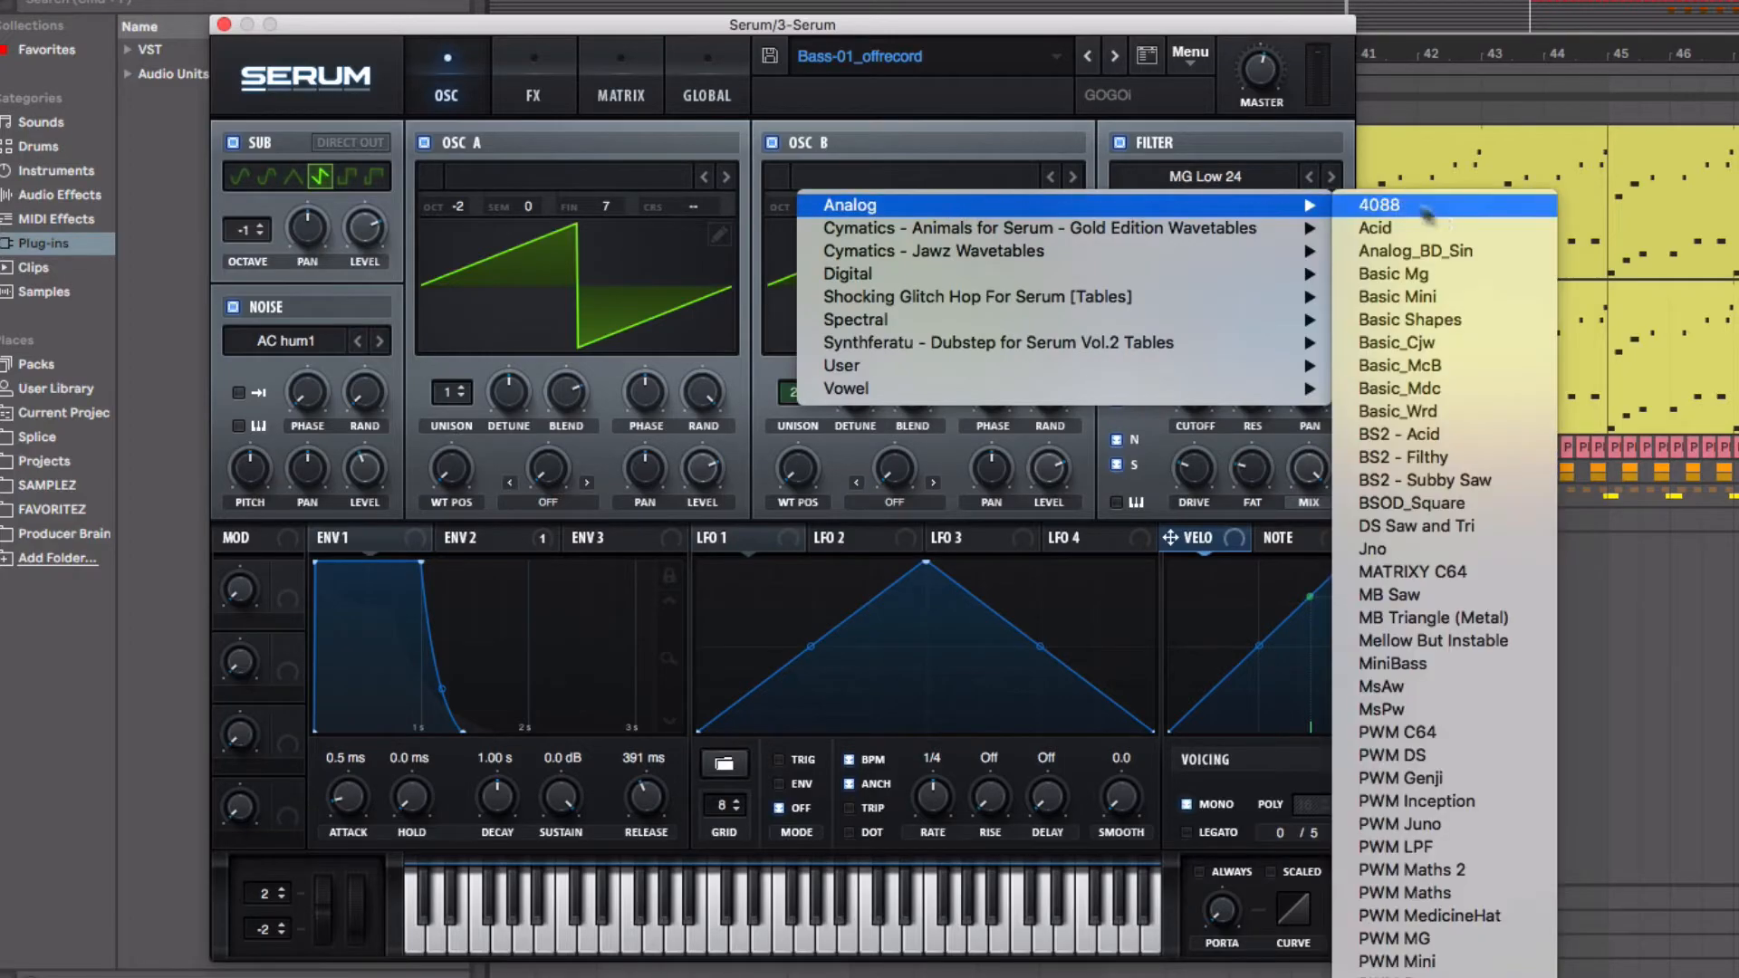
click(1427, 730)
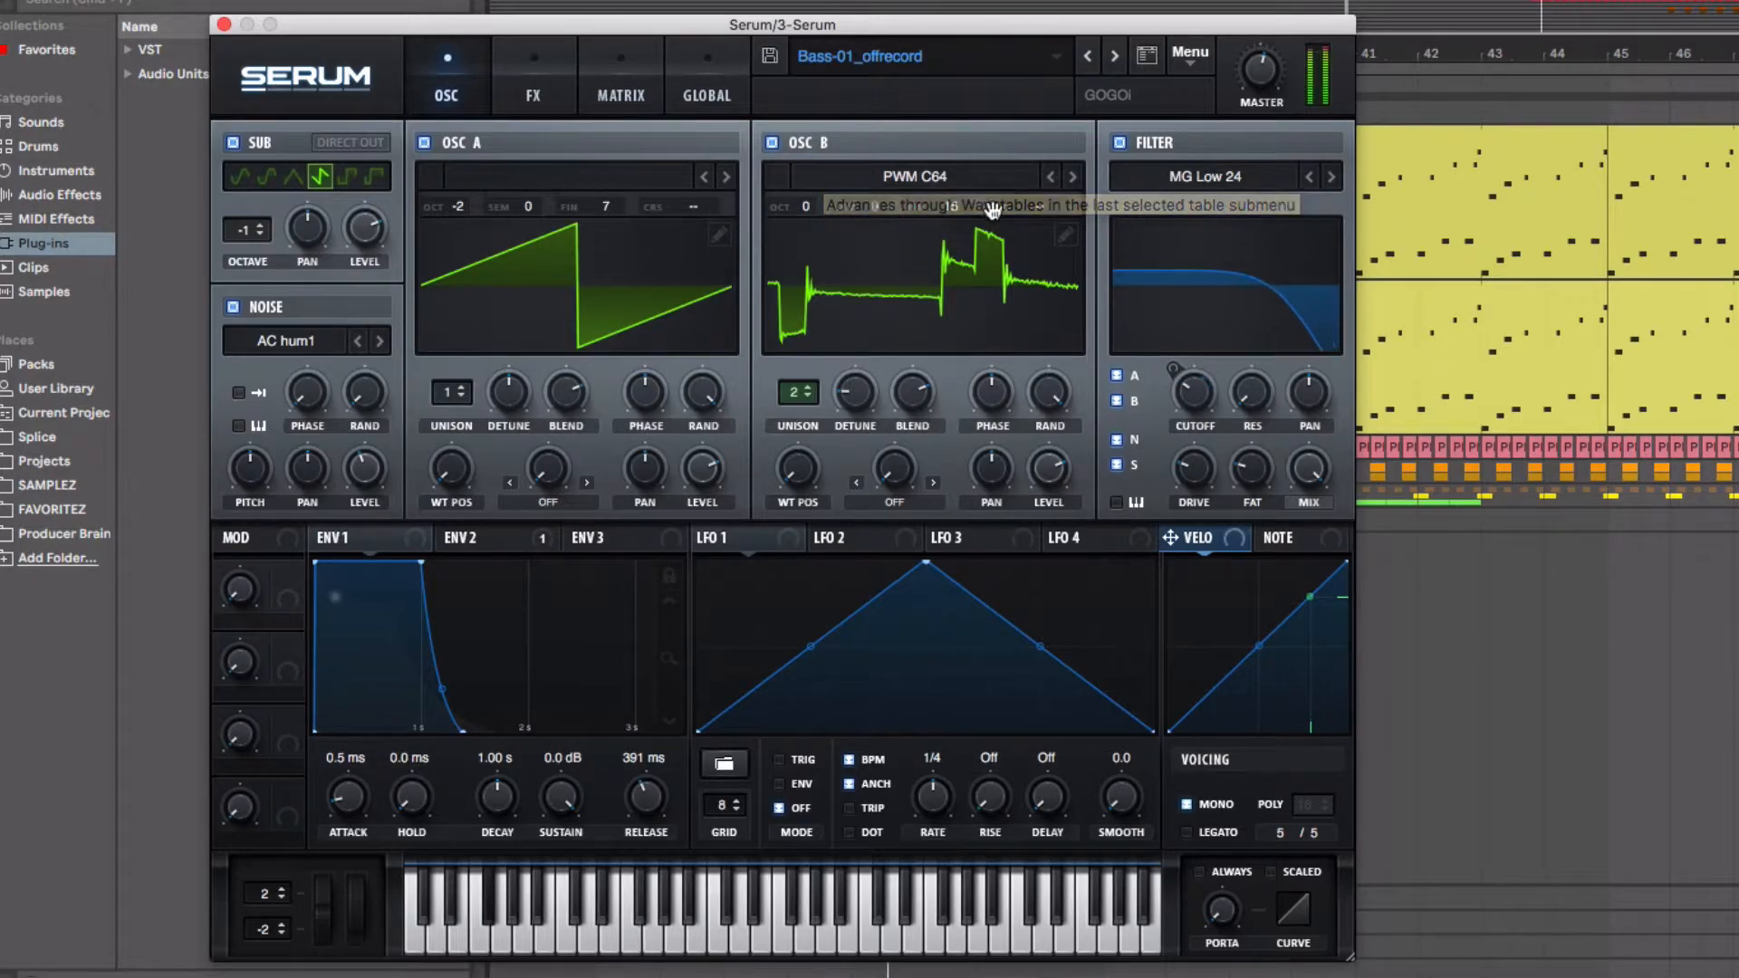
Audition the successive PWM wavetables on oscillator B and settle on PWM Trench.
click(1070, 177)
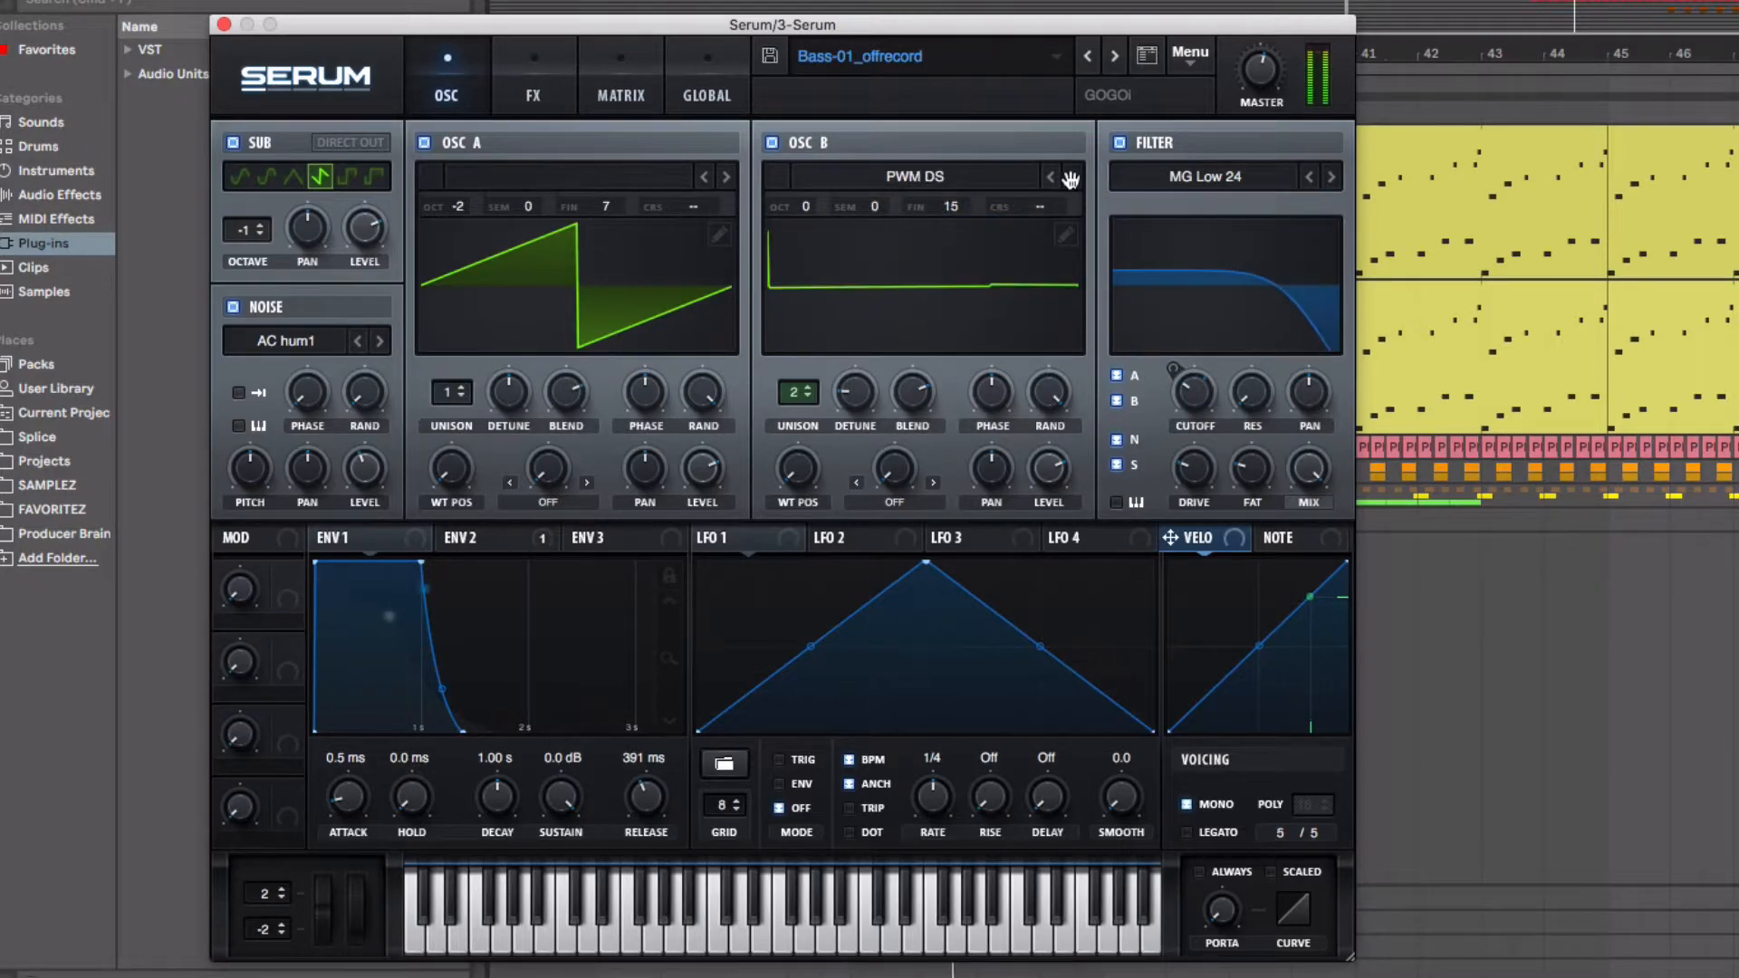
click(1070, 177)
click(1070, 178)
click(1071, 177)
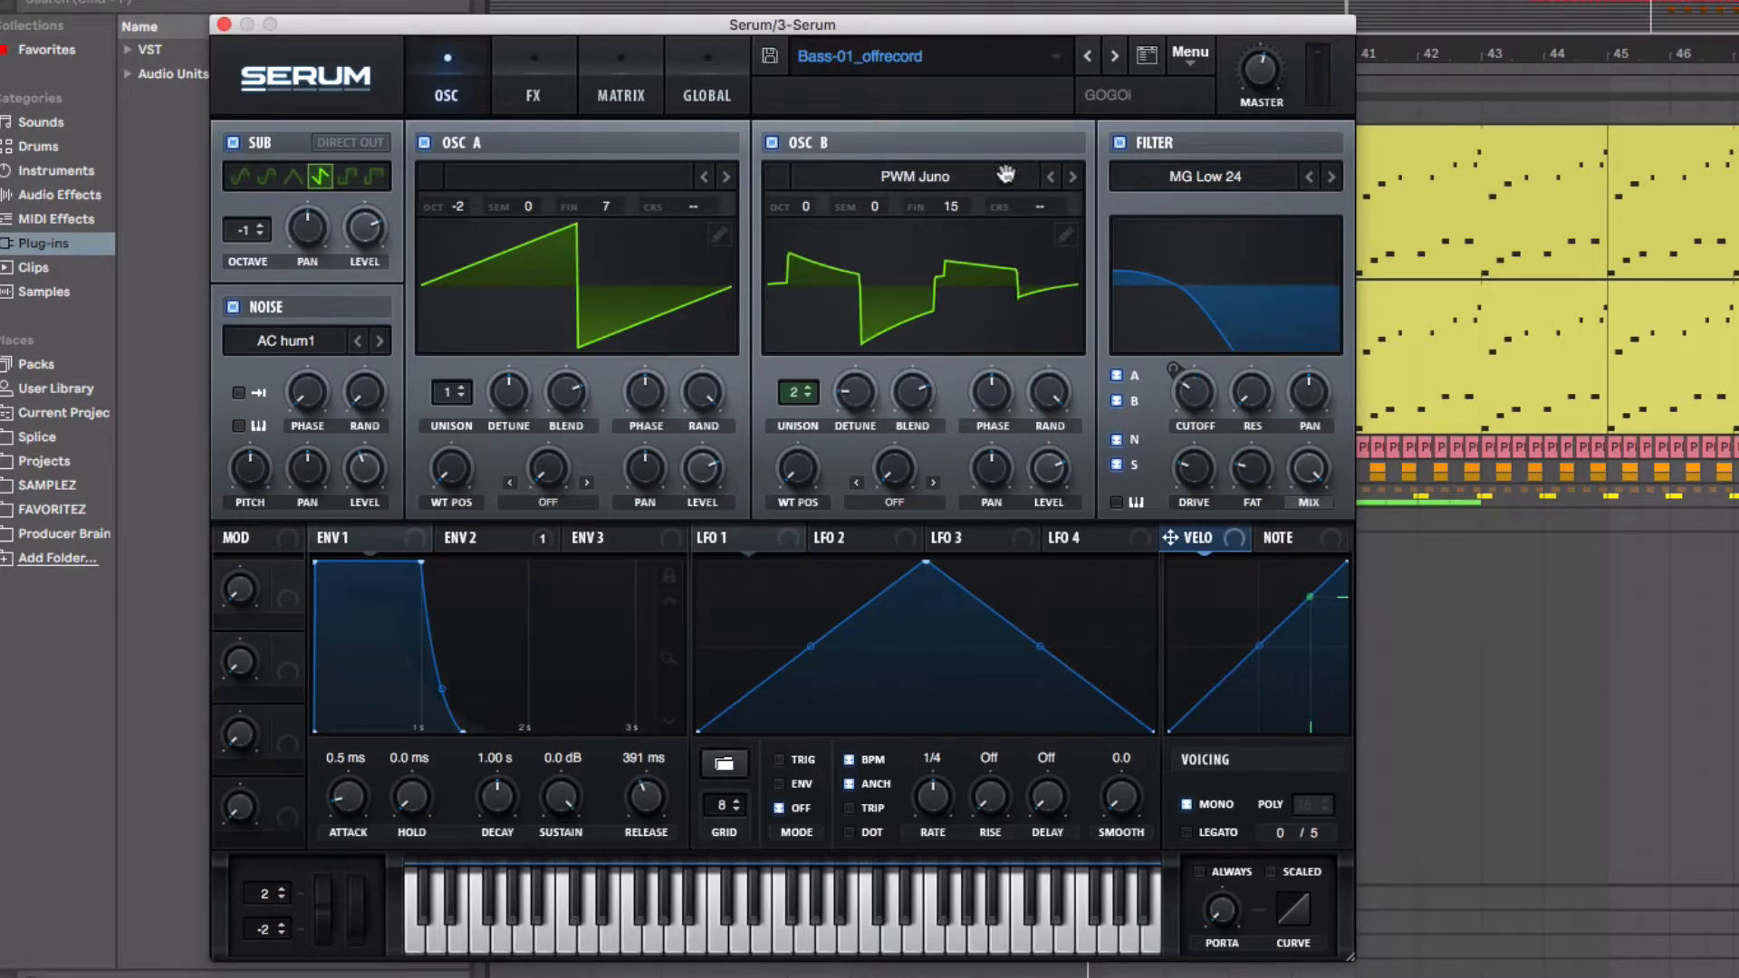
click(1072, 178)
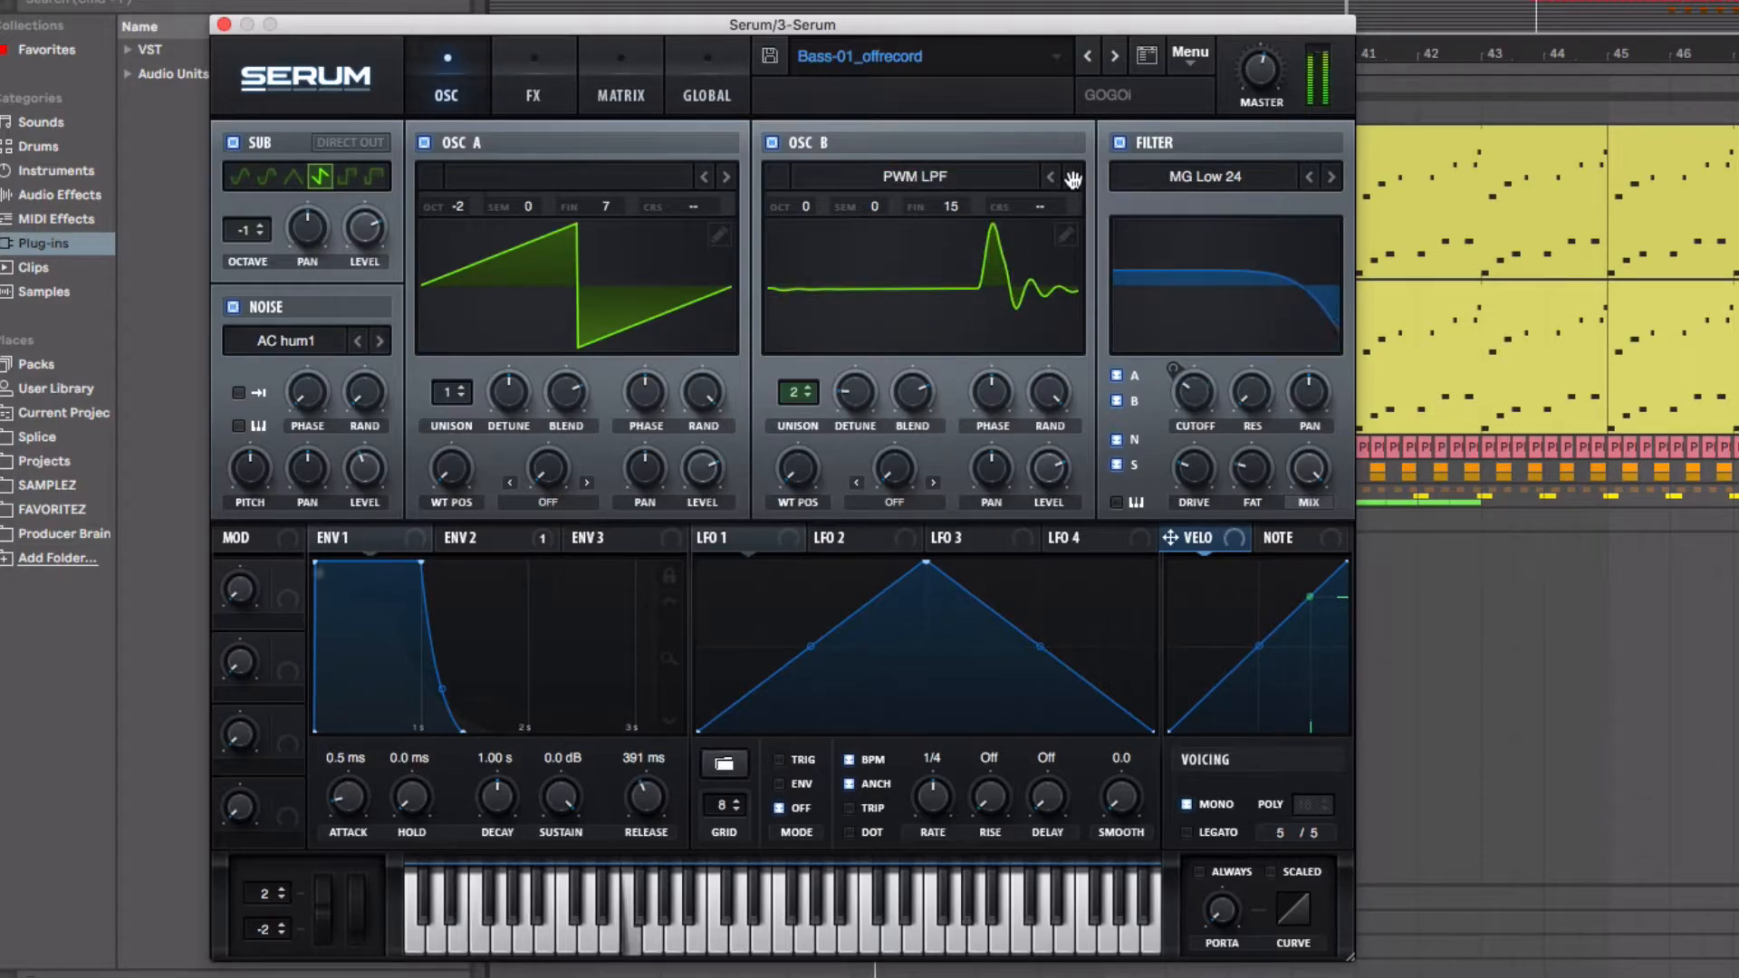
click(1071, 177)
click(1072, 178)
click(1072, 177)
click(1072, 178)
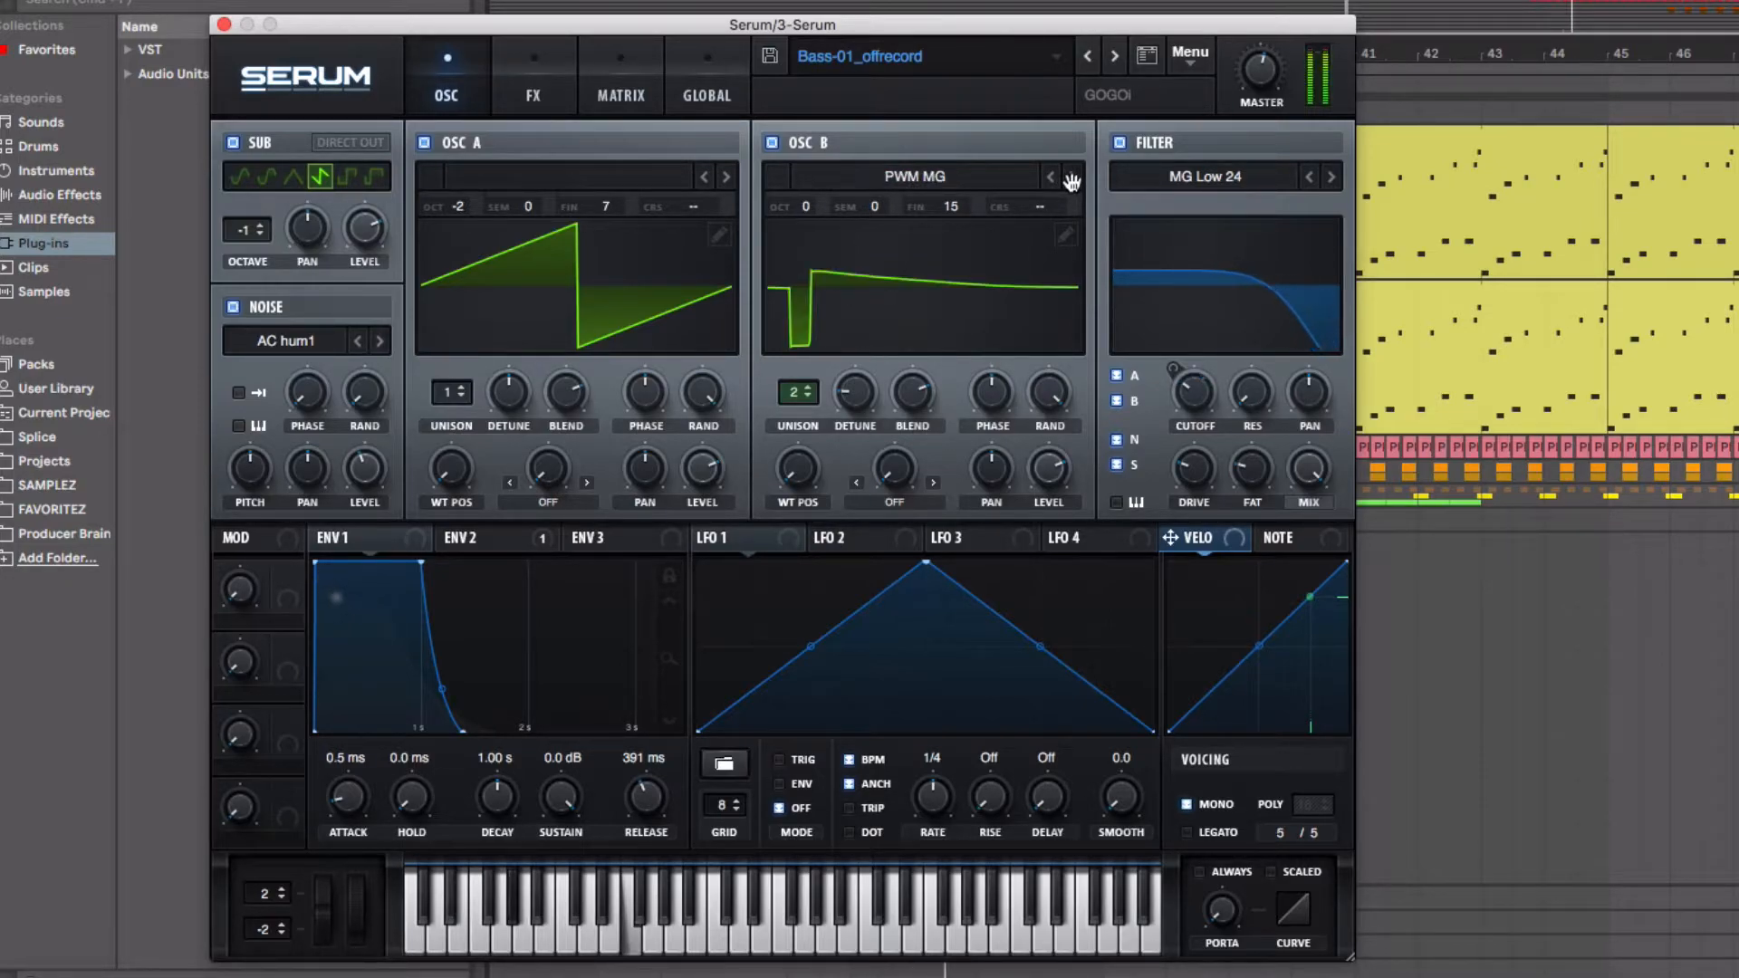
click(1072, 178)
click(1073, 177)
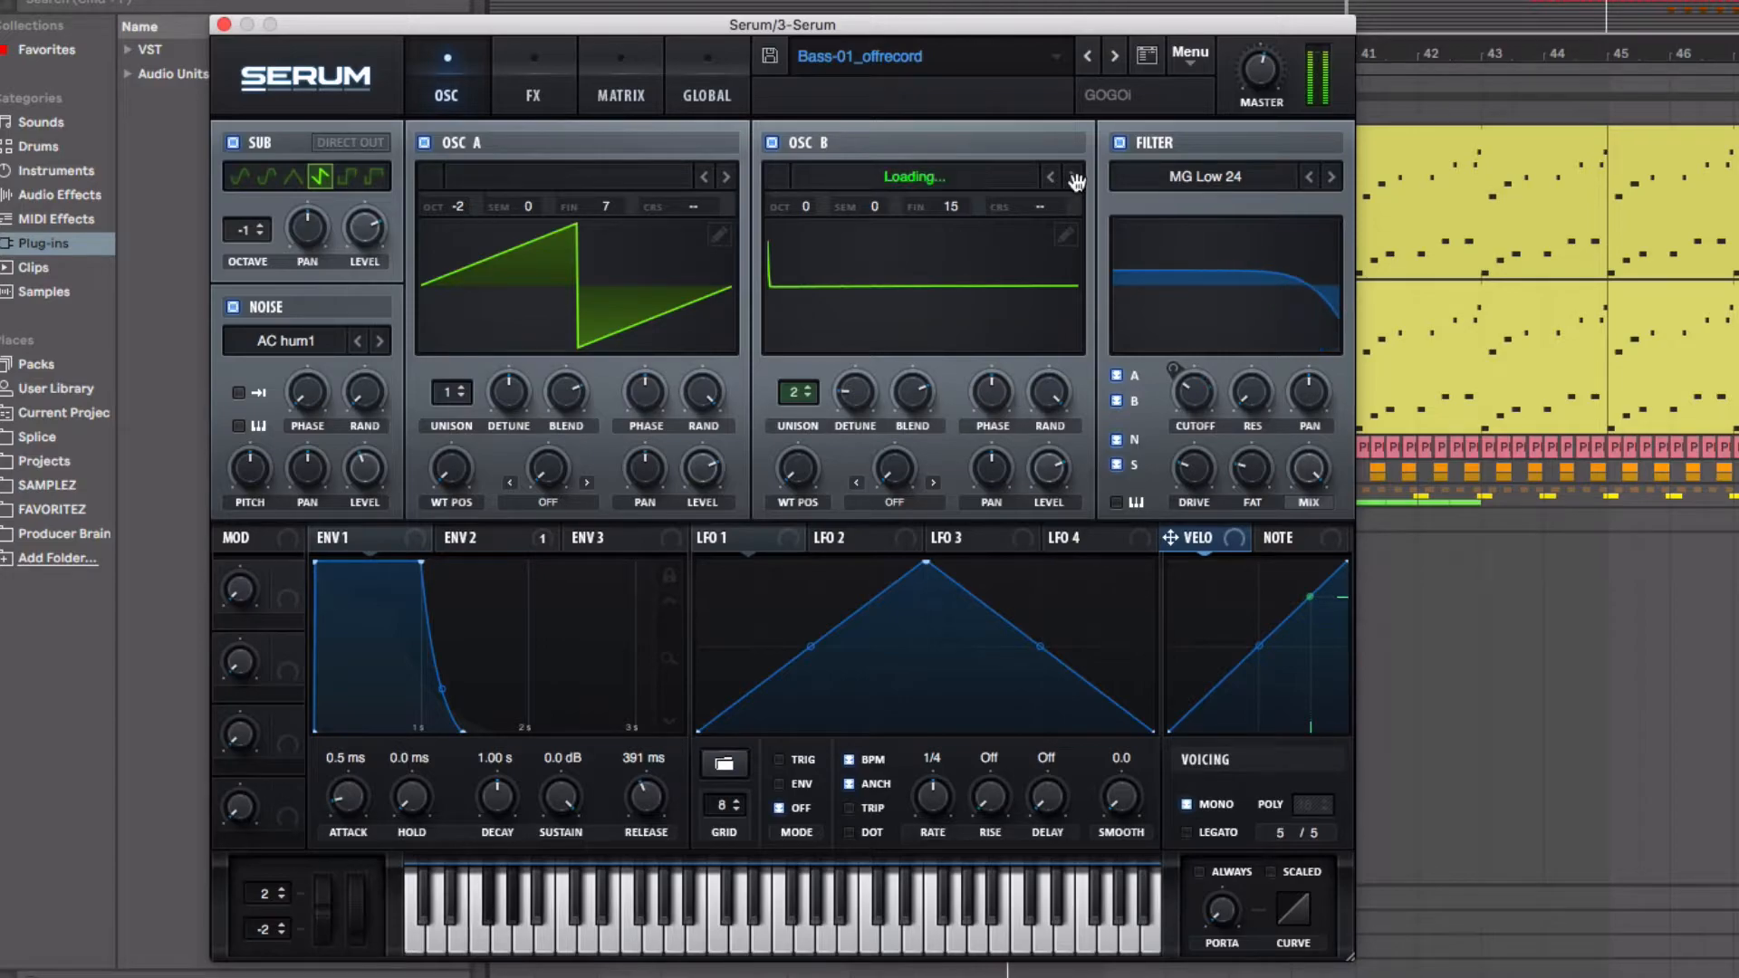
click(1073, 178)
click(1073, 178)
click(1073, 177)
click(1069, 178)
click(1053, 178)
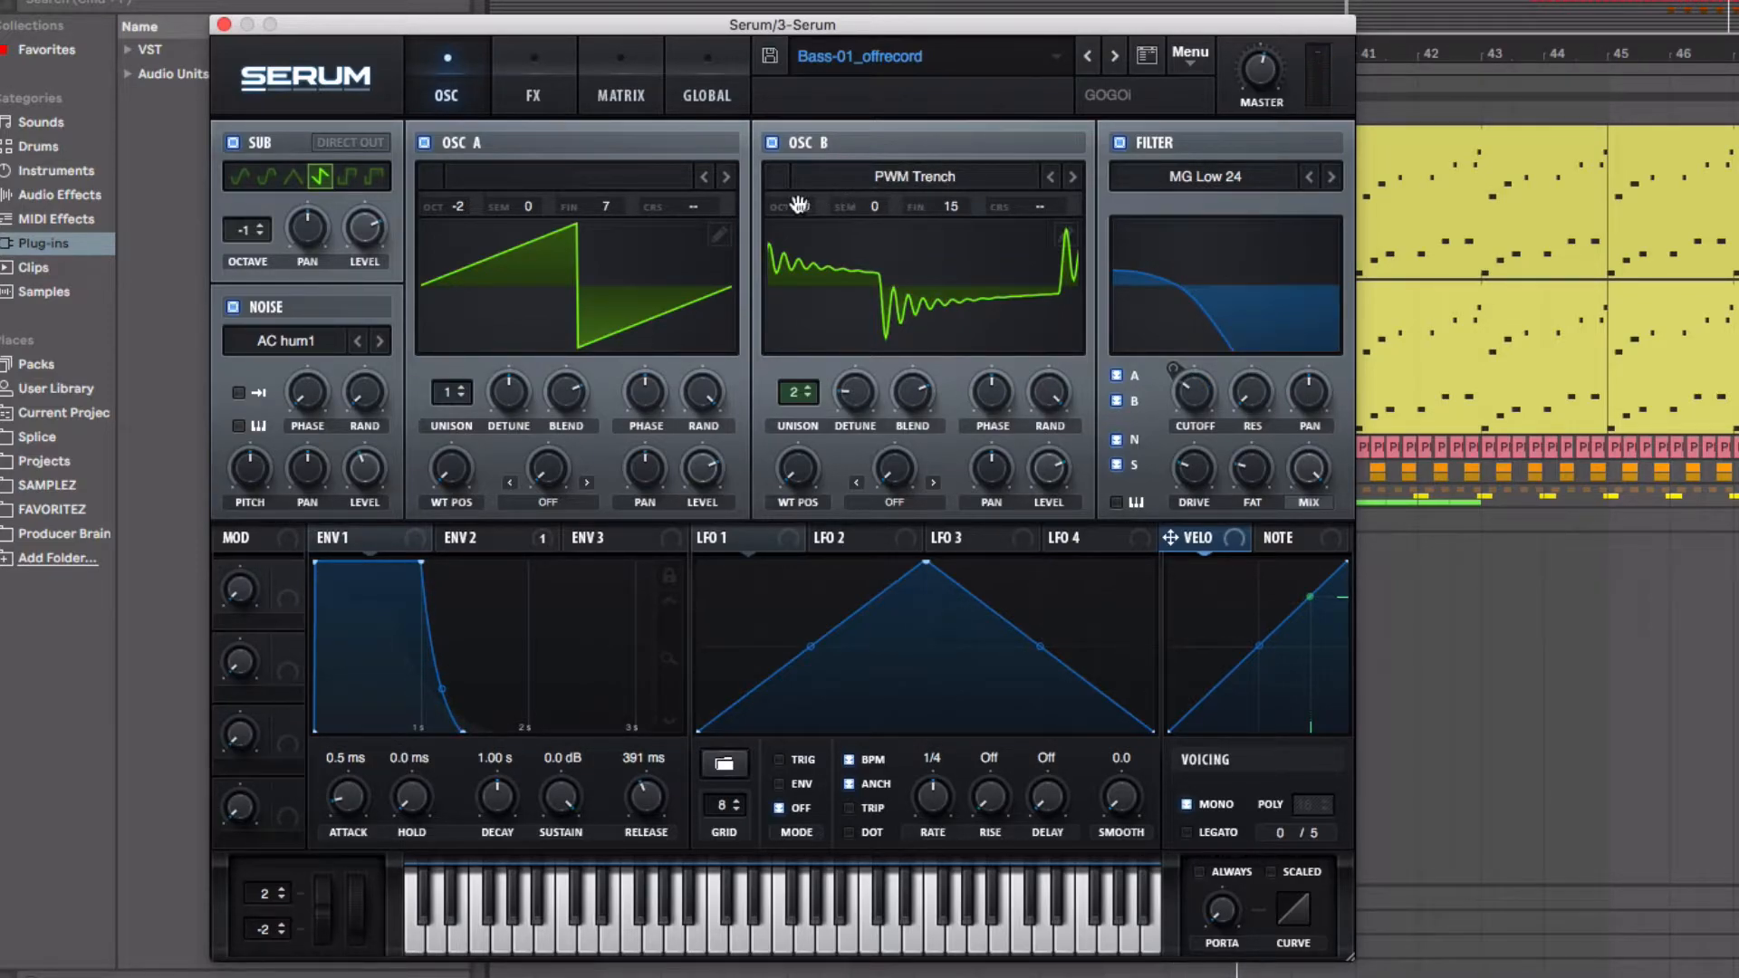
Set oscillator B's octave to -1 and compare the sound with oscillator B off and on.
drag(797, 209, 797, 231)
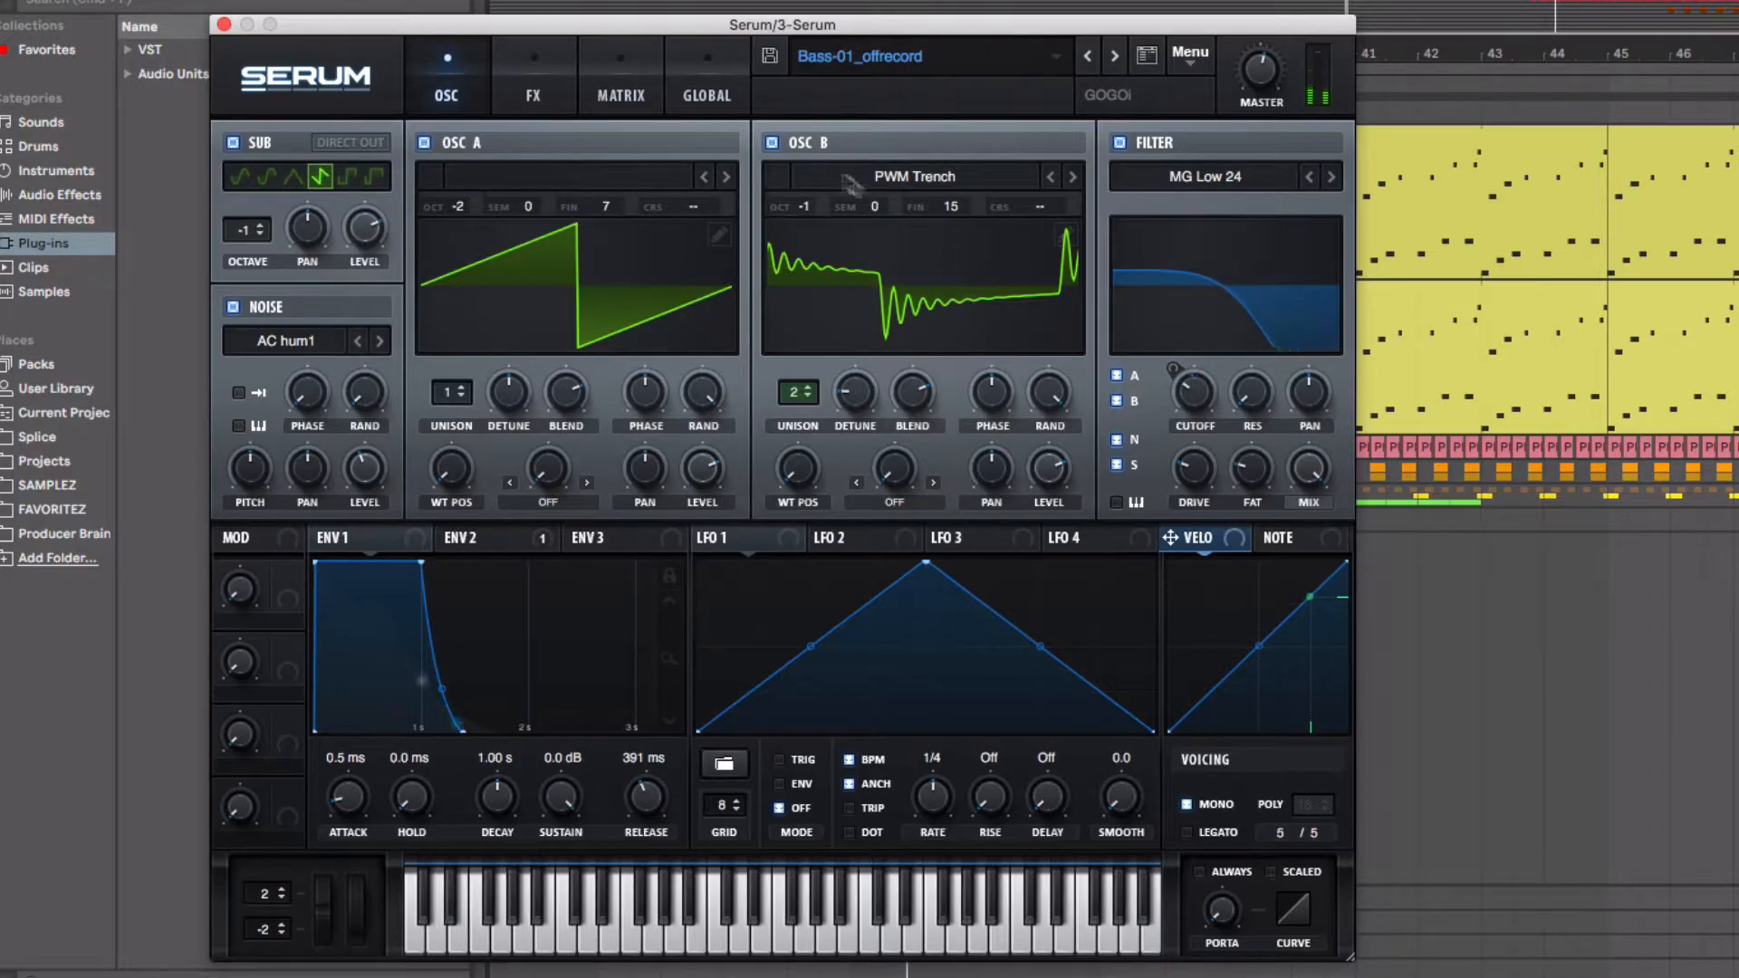
click(773, 143)
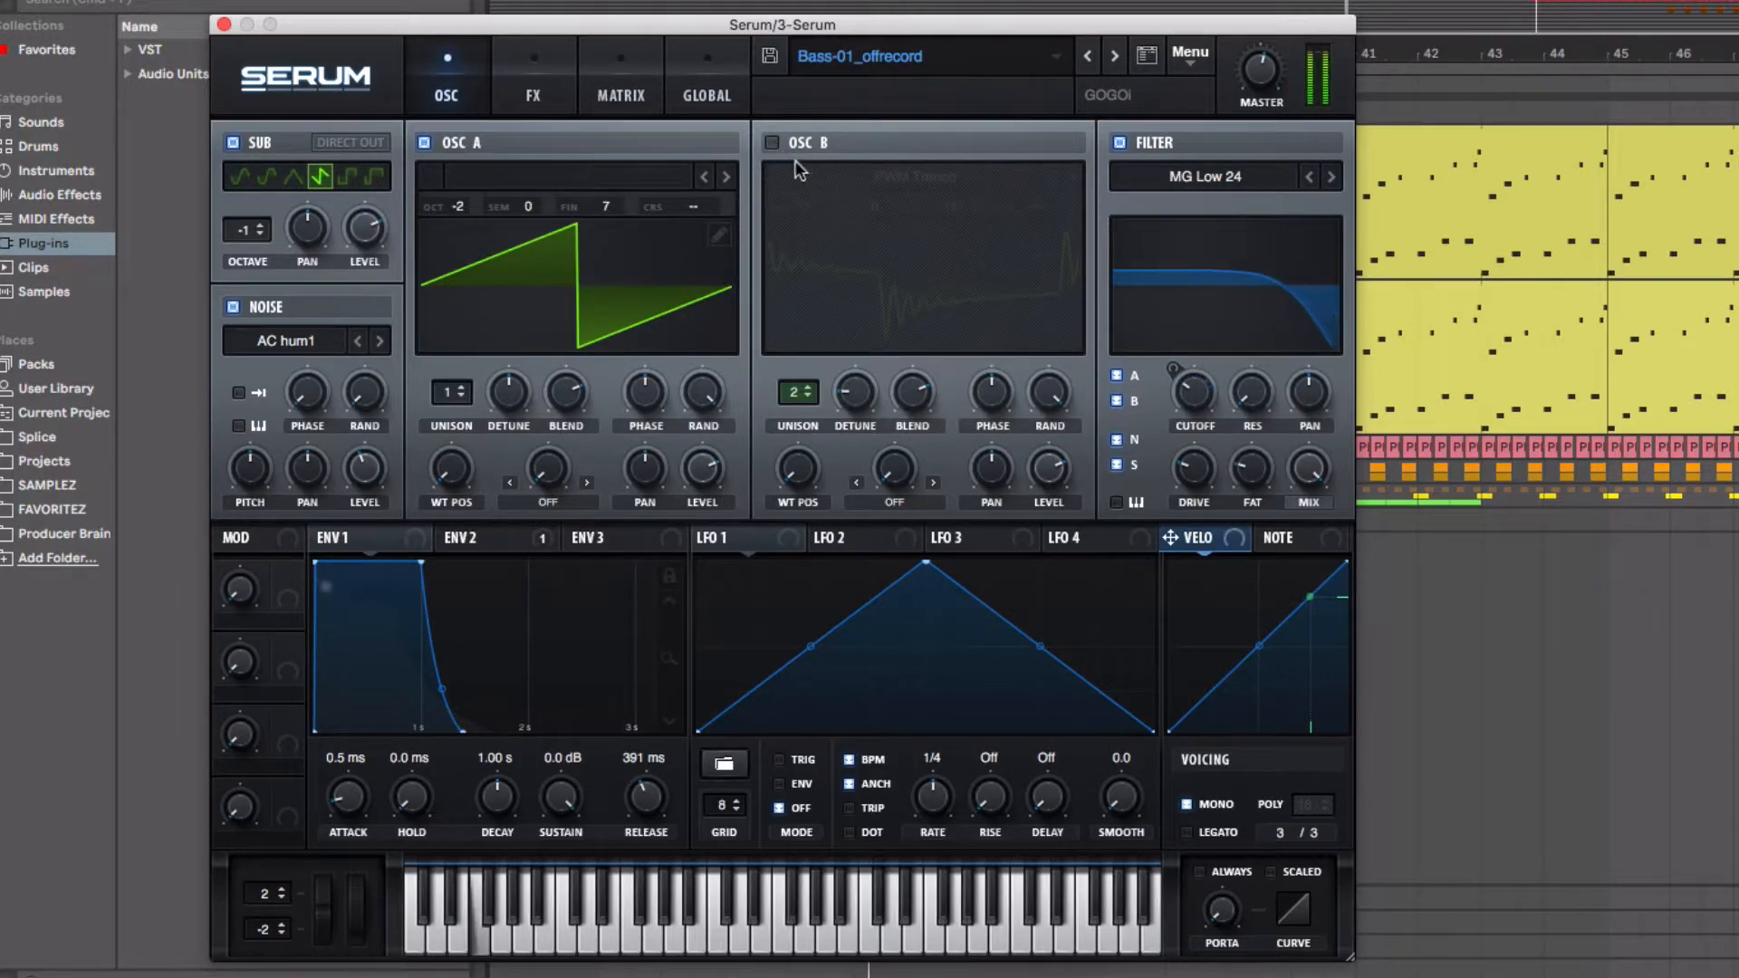
click(772, 143)
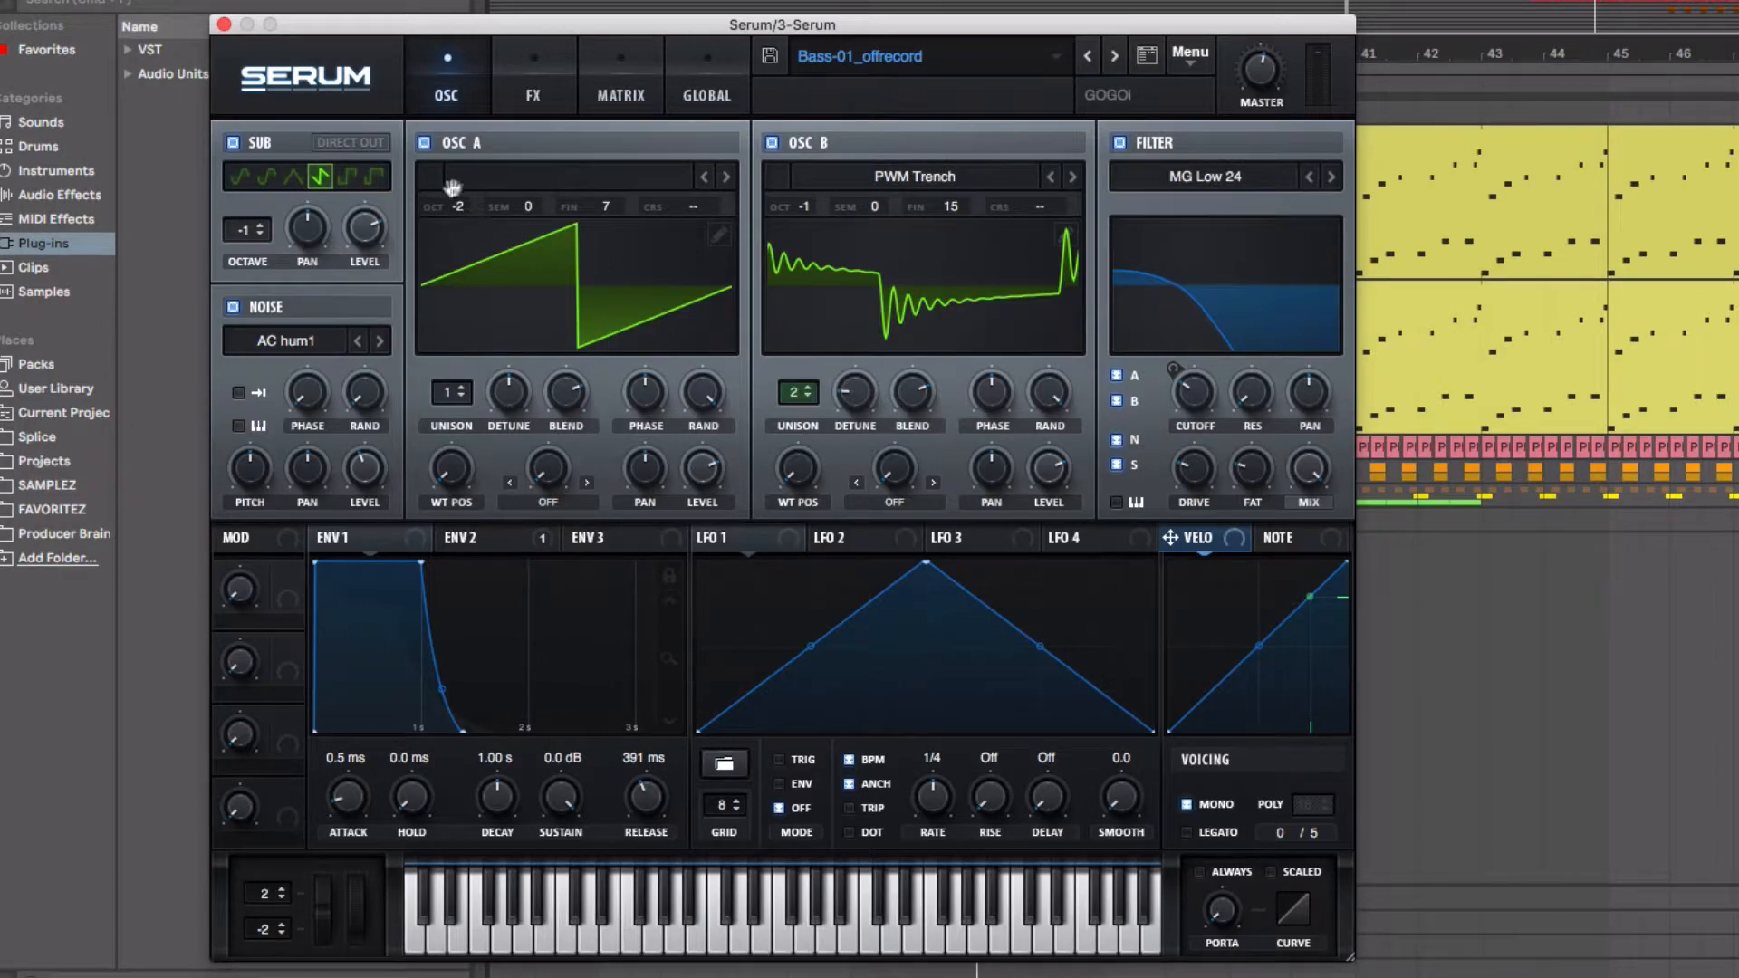
Set oscillator A's octave to -1 and raise oscillator B's level.
mouse_move(455, 203)
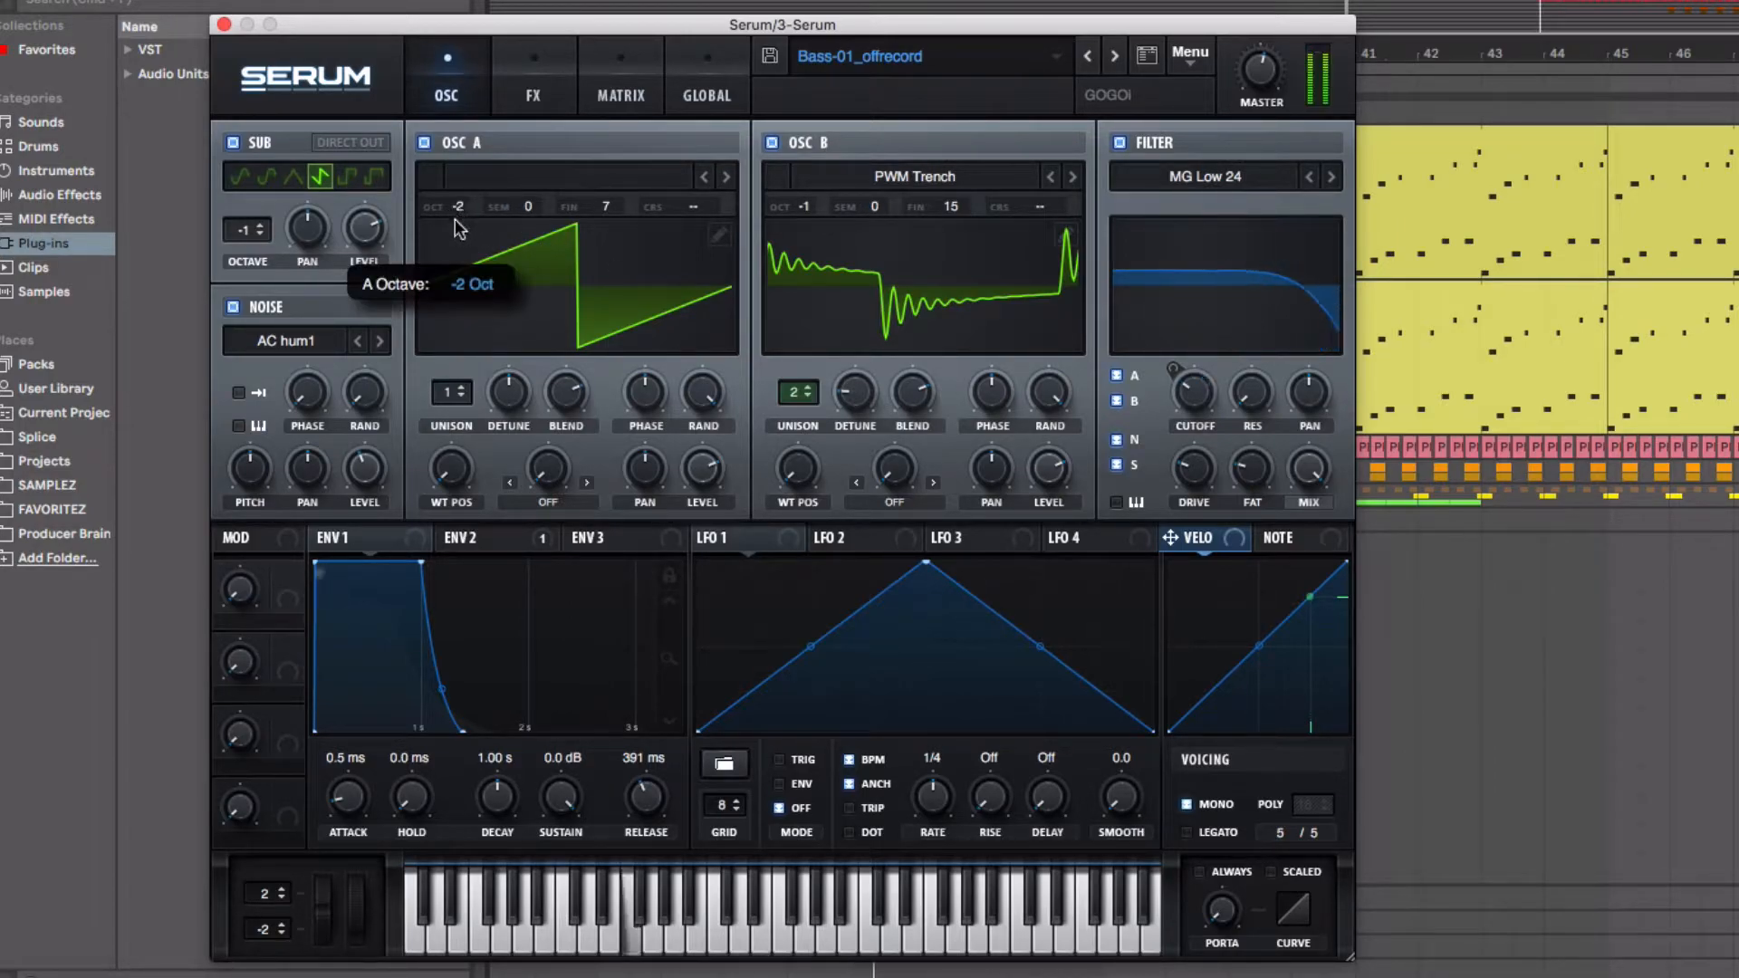
drag(459, 204, 462, 196)
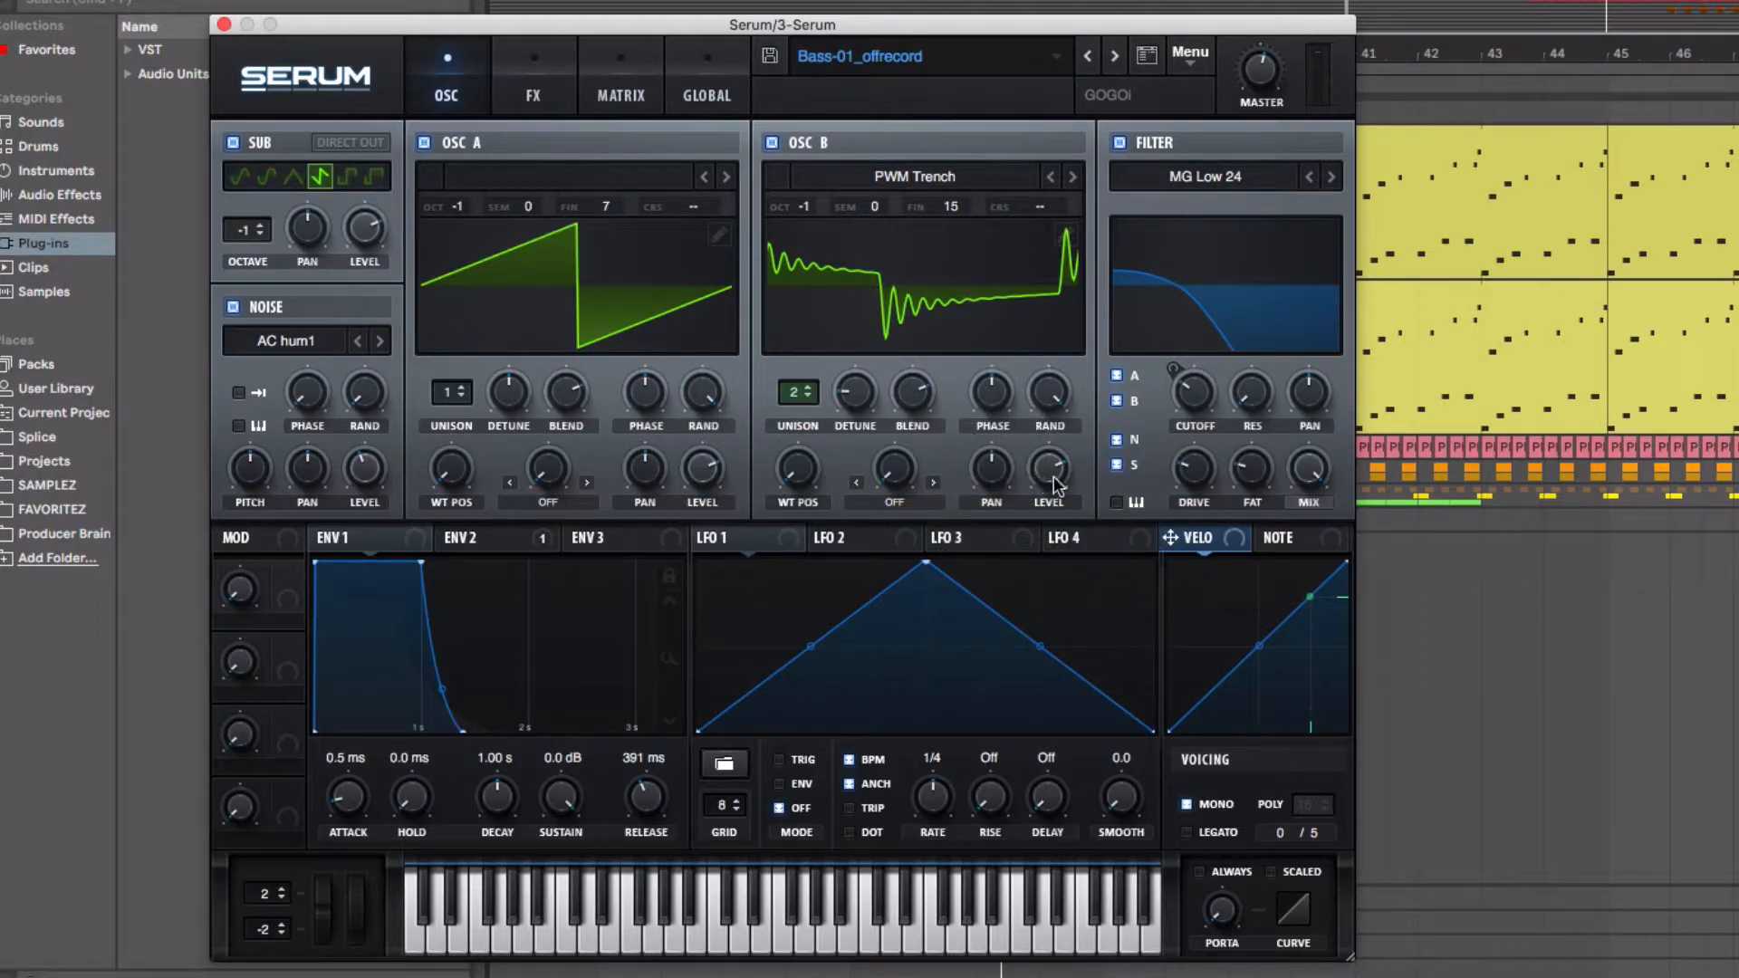
drag(1054, 477, 1057, 416)
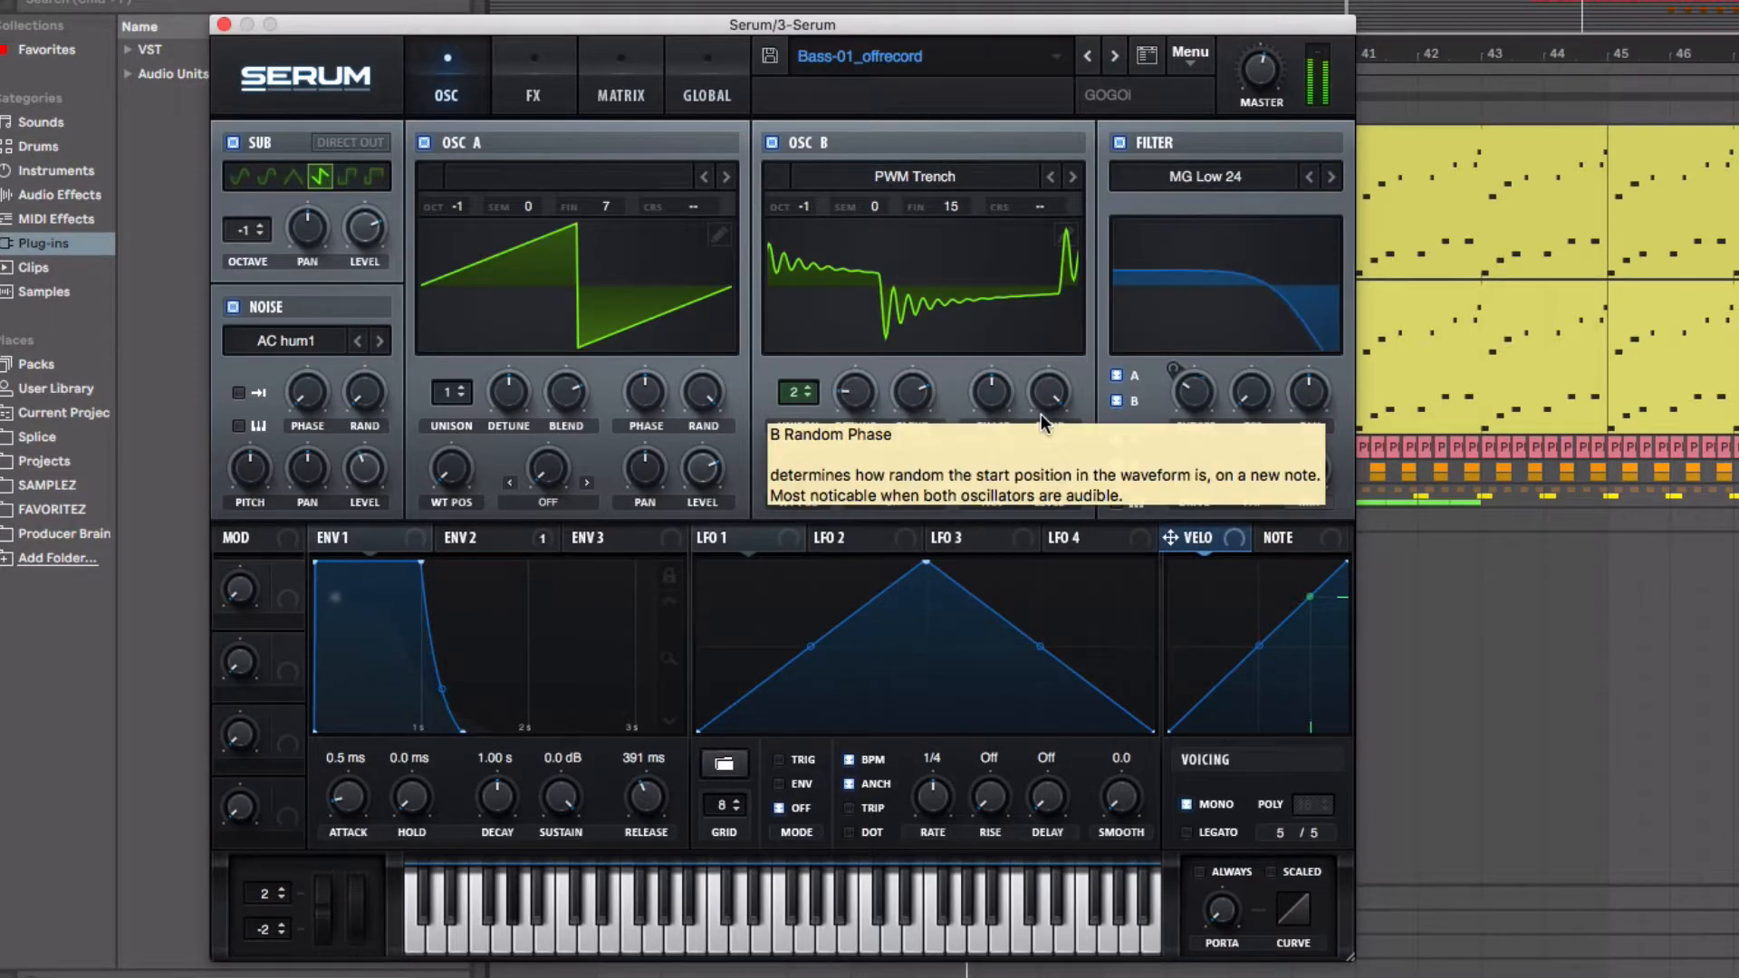
Browse the noise samples and set the noise oscillator to Air Can 1.
click(379, 343)
click(379, 341)
click(358, 341)
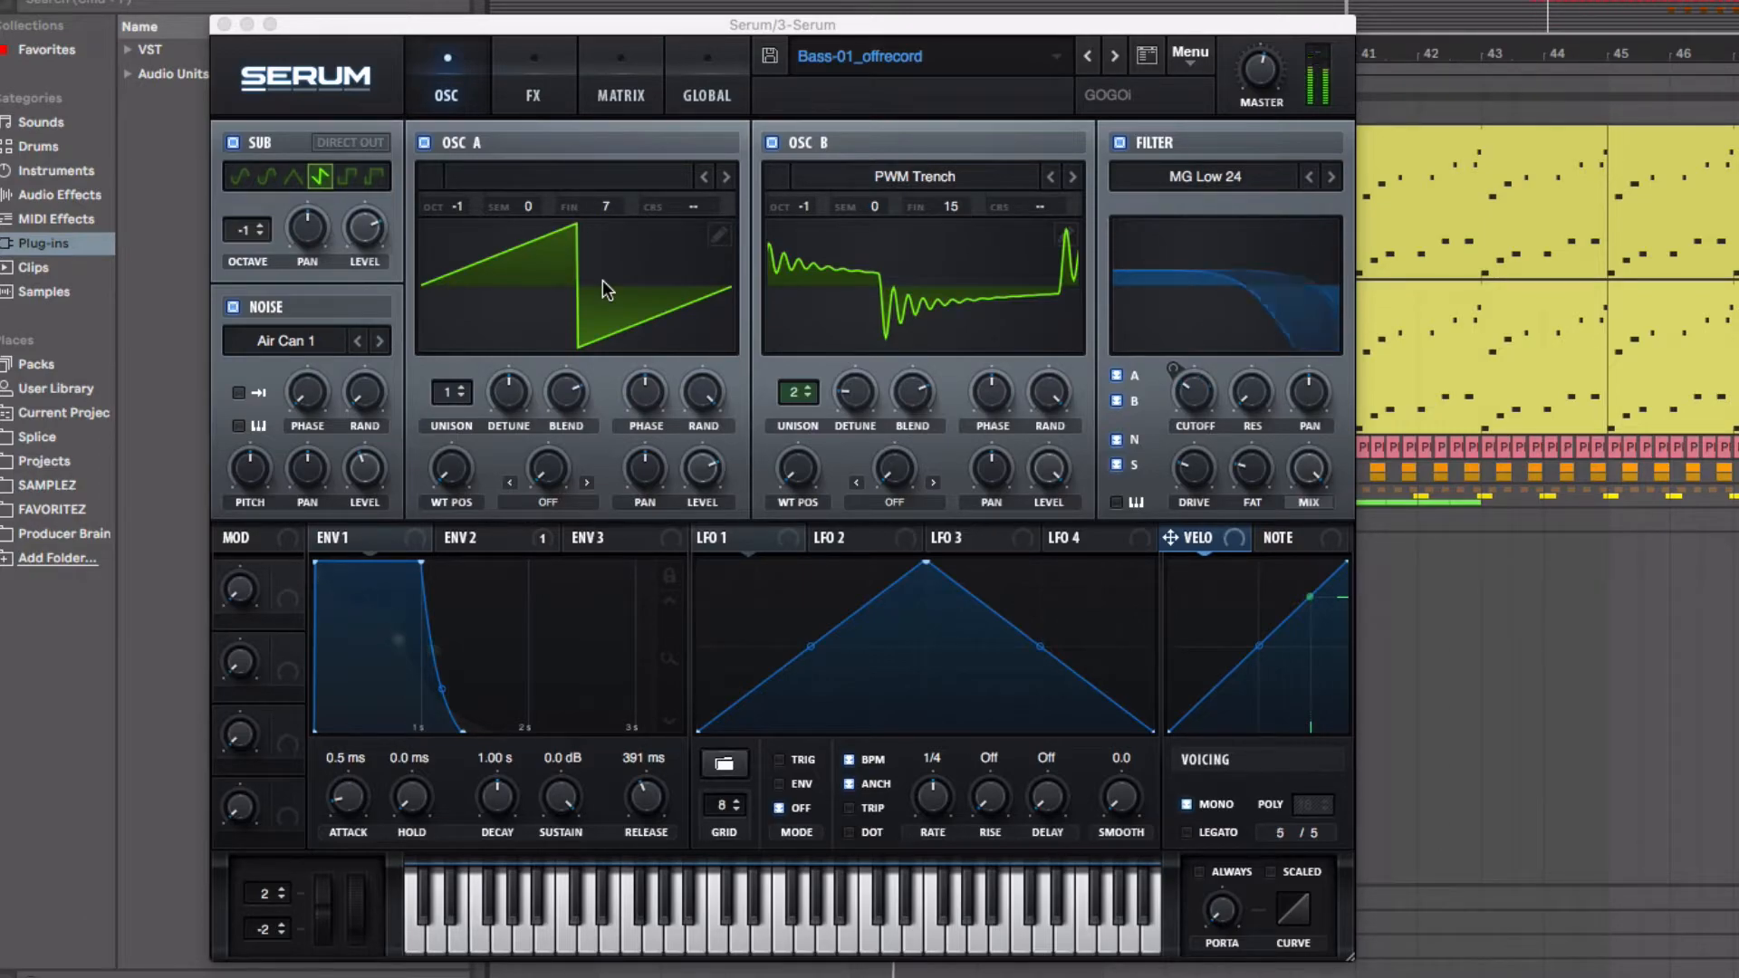
Review Serum's chorus, distortion, compressor and EQ effects, return to the oscillator view and close the plug-in window.
click(532, 74)
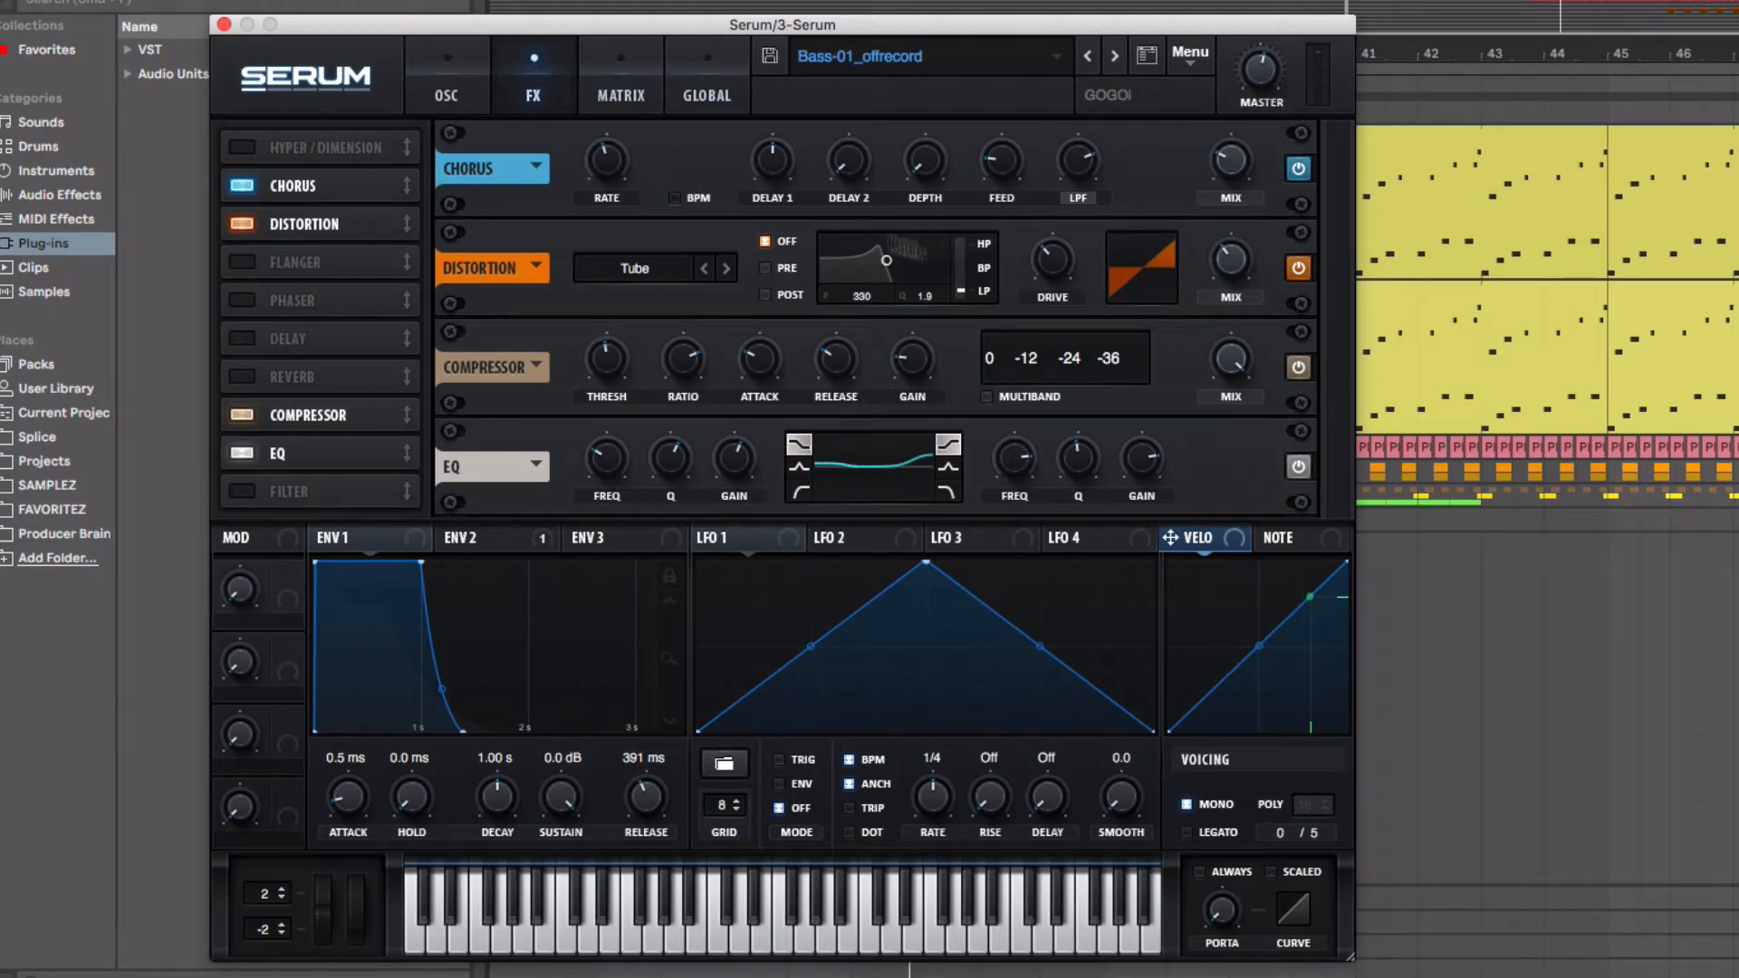
click(446, 89)
click(223, 24)
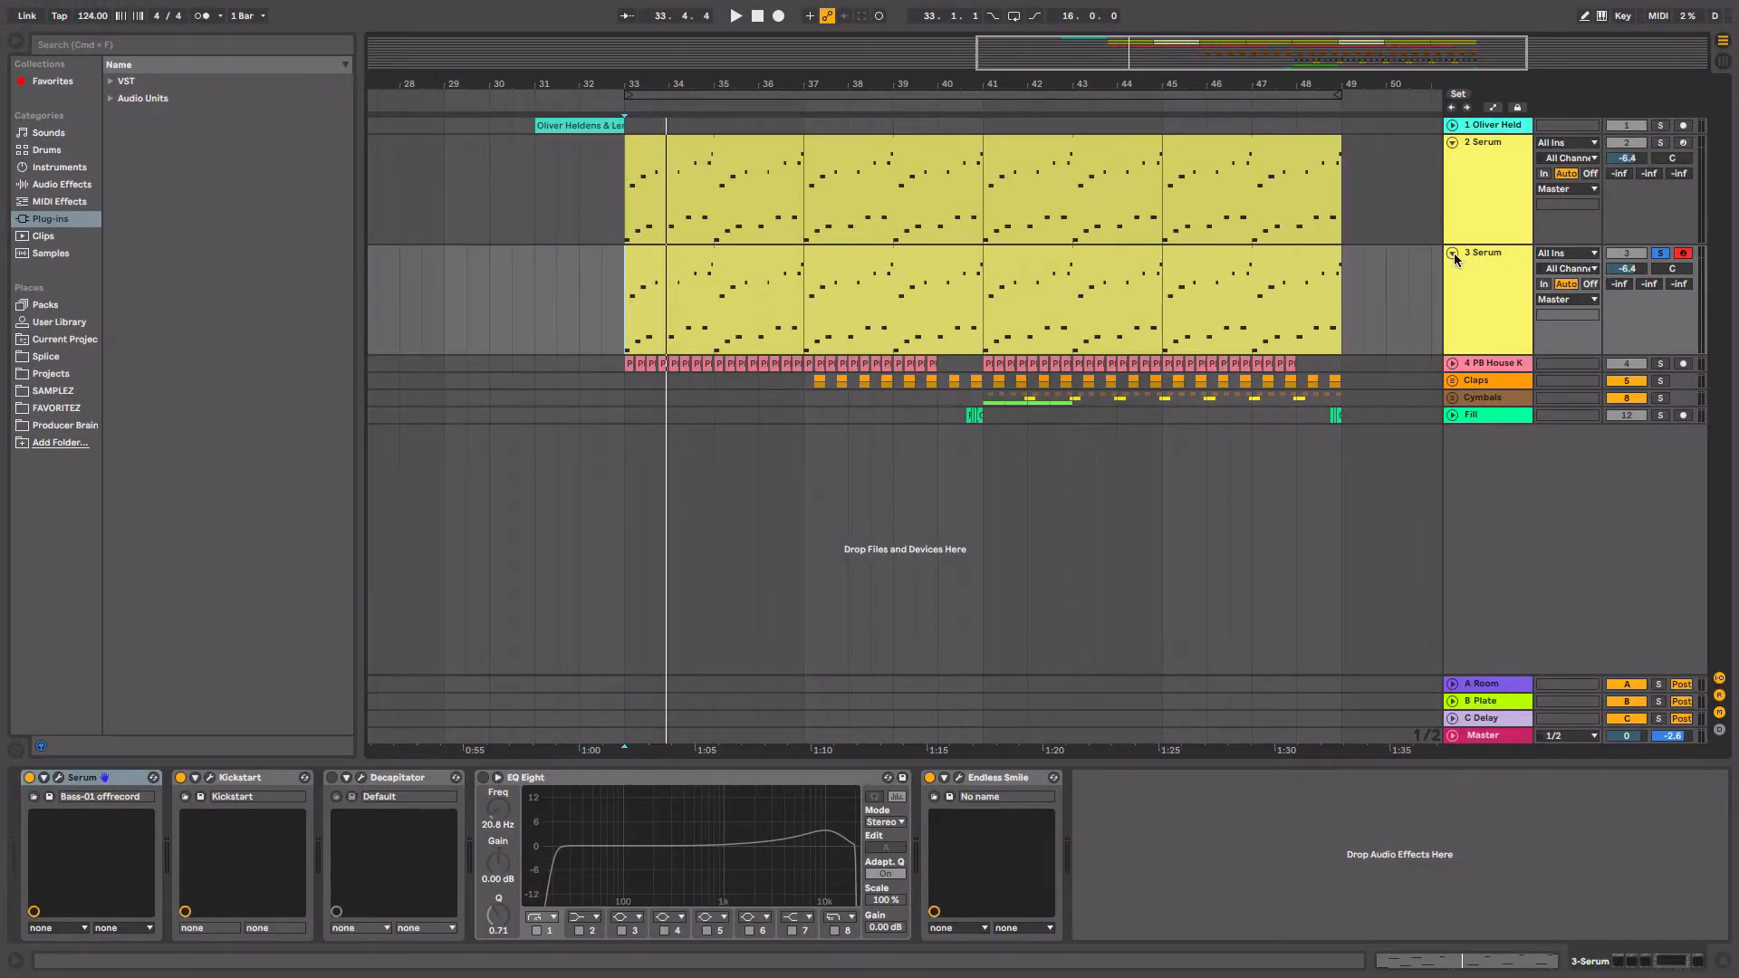
Collapse the duplicated Serum track and delete it.
click(1454, 255)
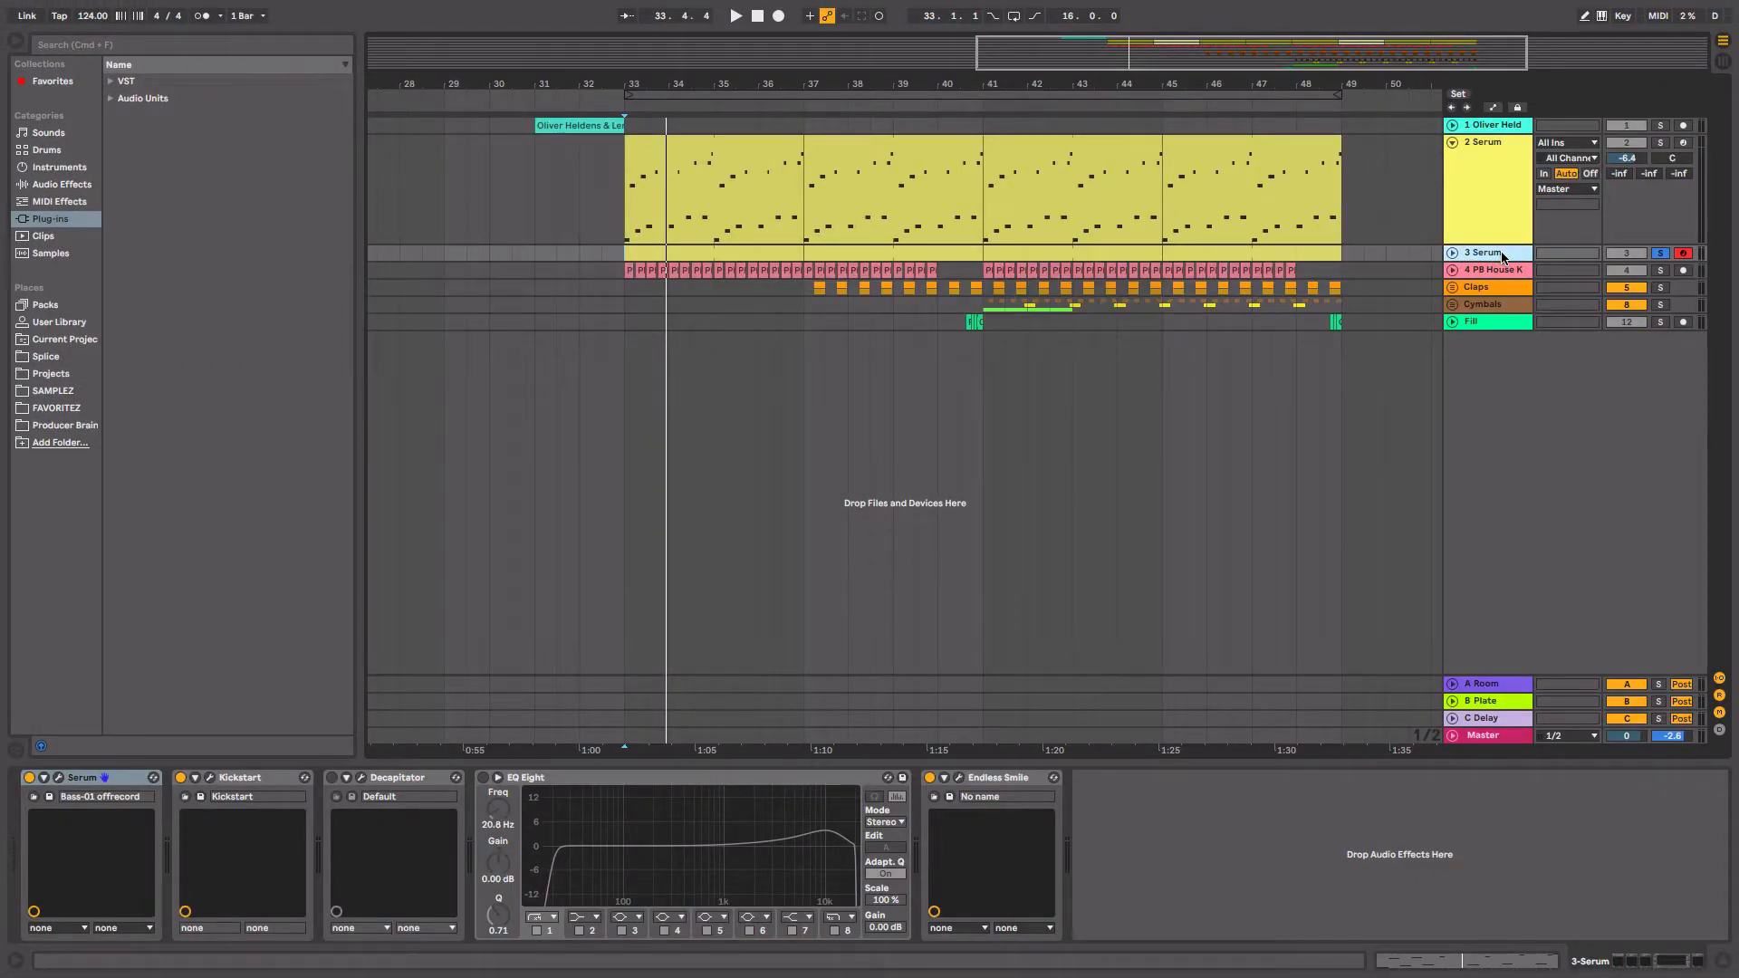
key(Delete)
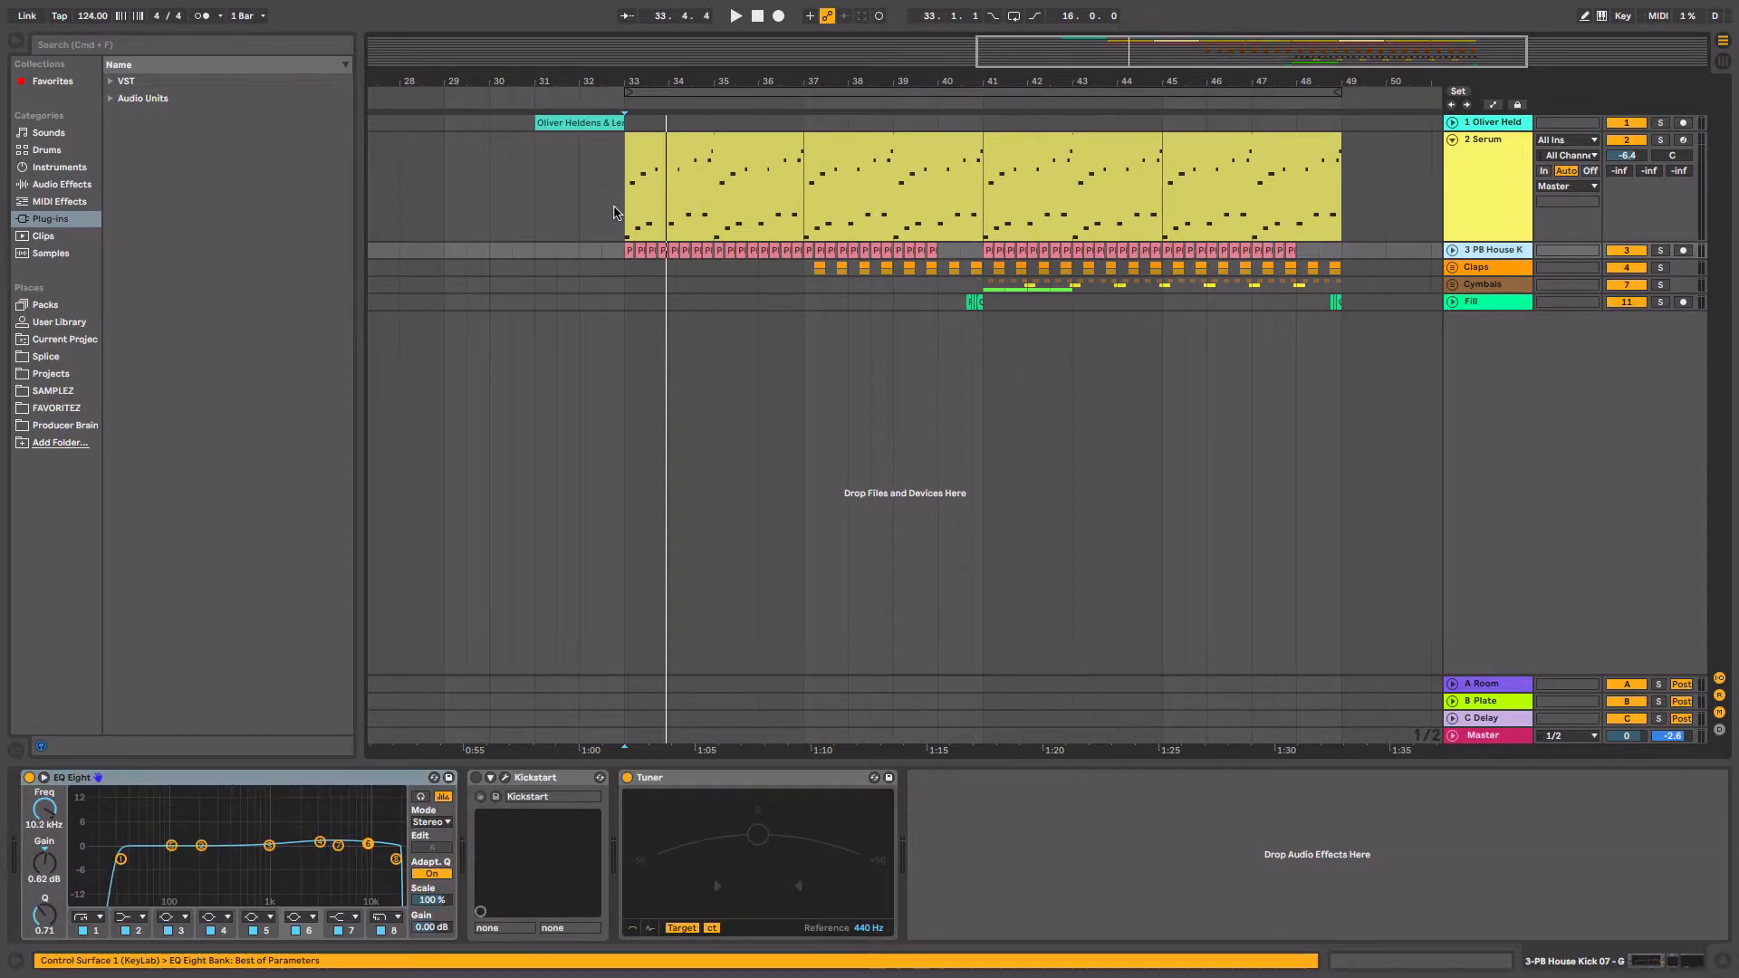
Place the start point at bar 33 on the Serum track, solo the track and open its Decapitator.
click(616, 212)
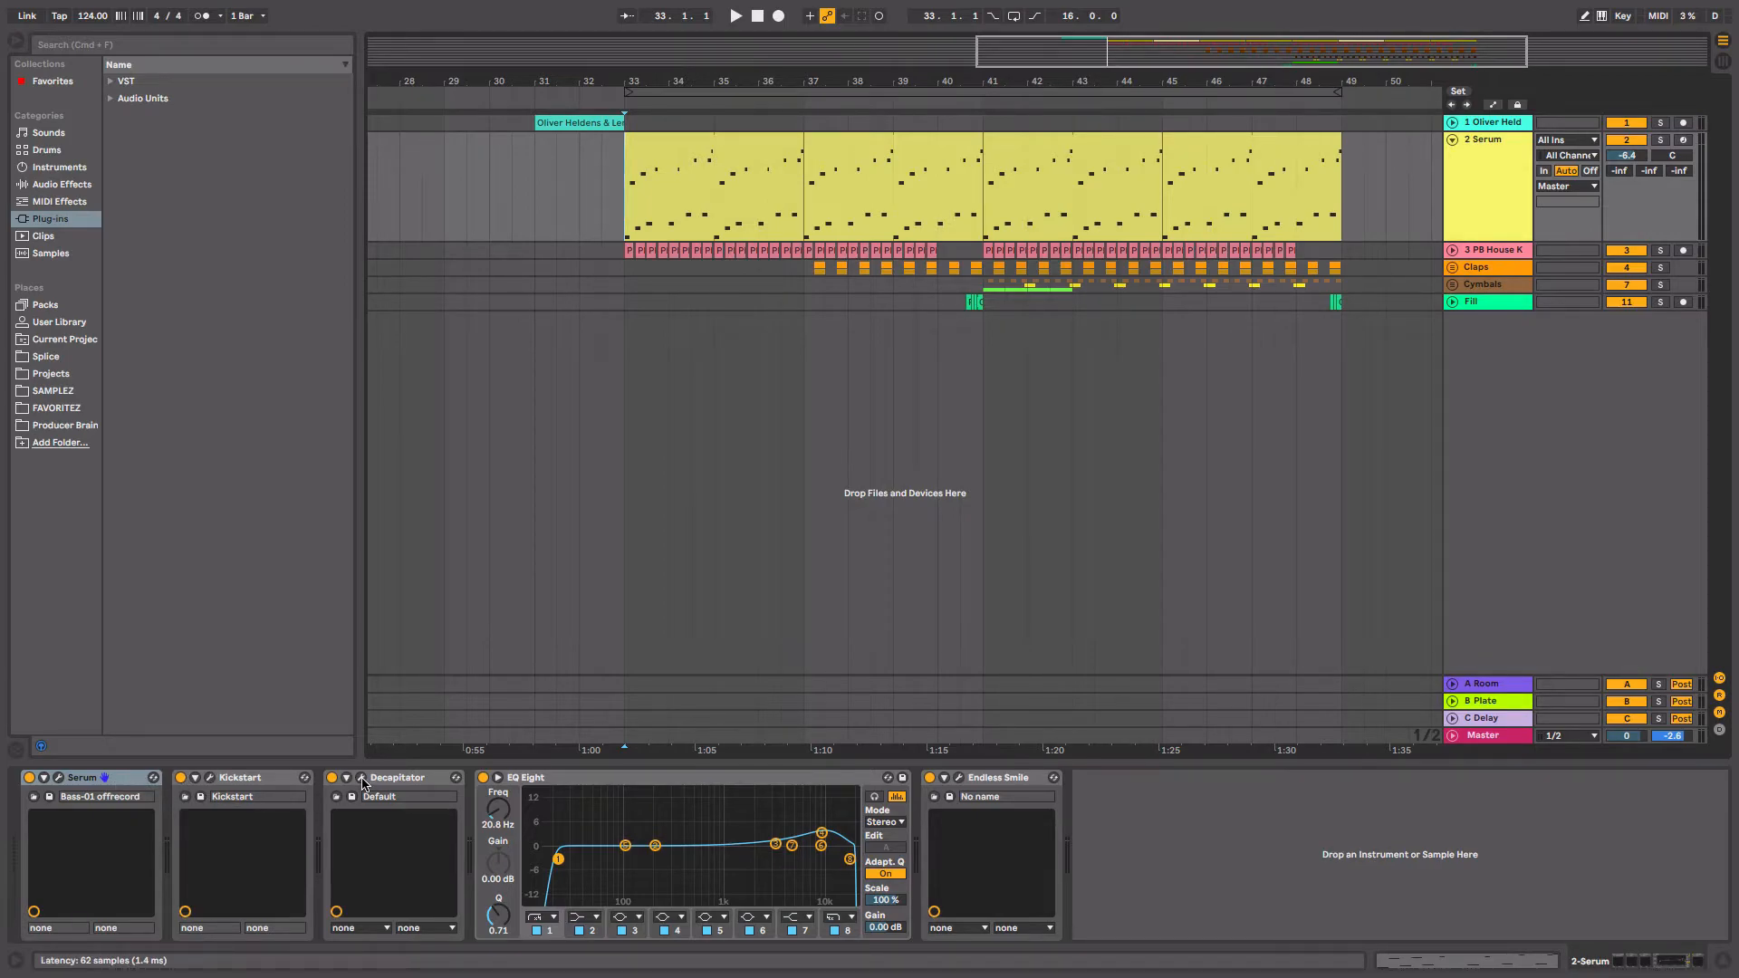
click(1660, 139)
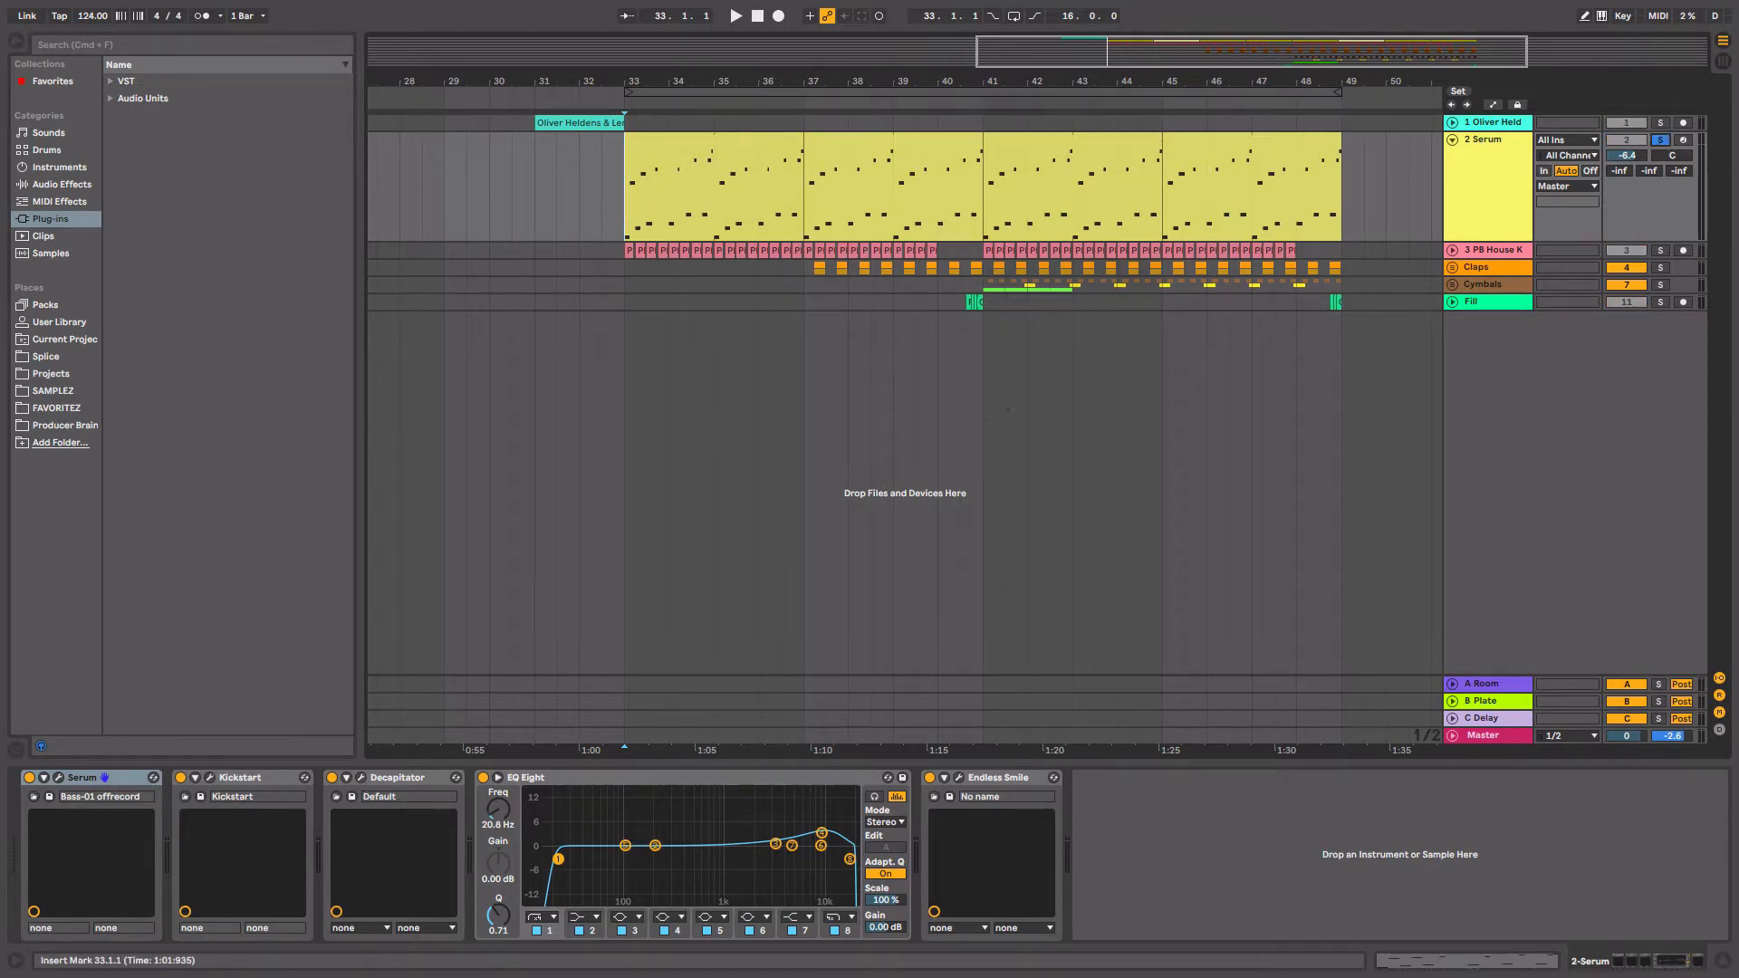
click(361, 777)
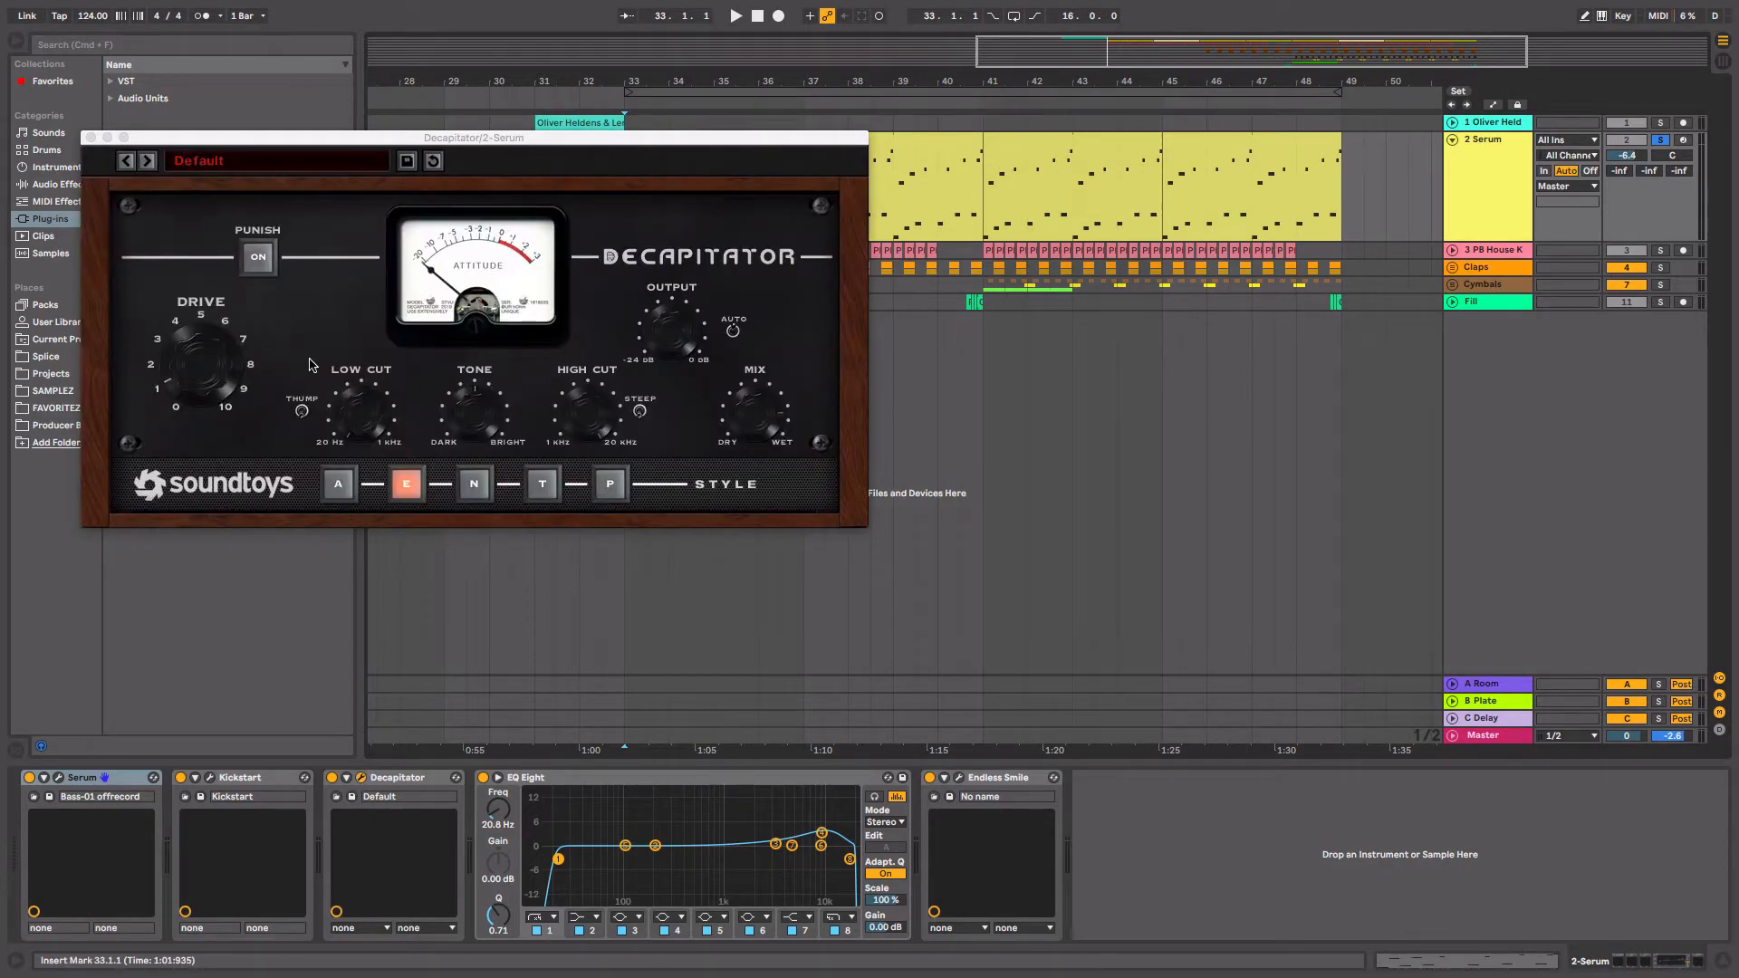
Play the Serum bass from bar 33 with Decapitator bypassed and re-enabled to compare the sound, and close its plug-in window.
key(space)
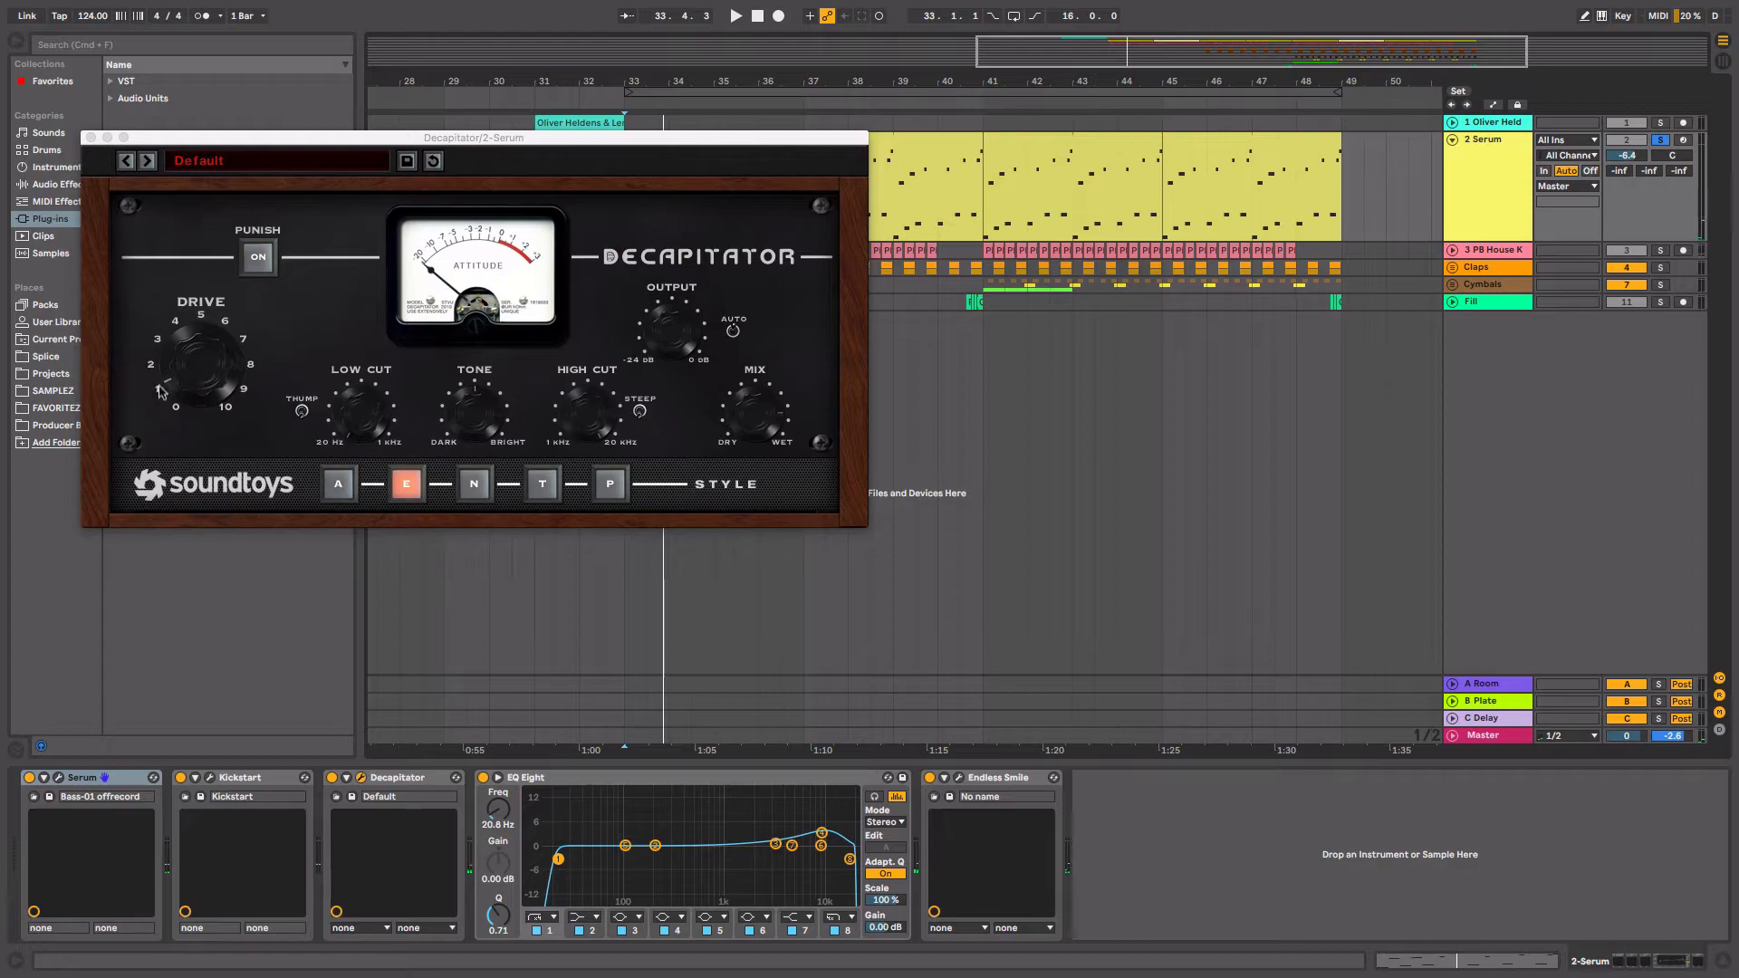
click(752, 415)
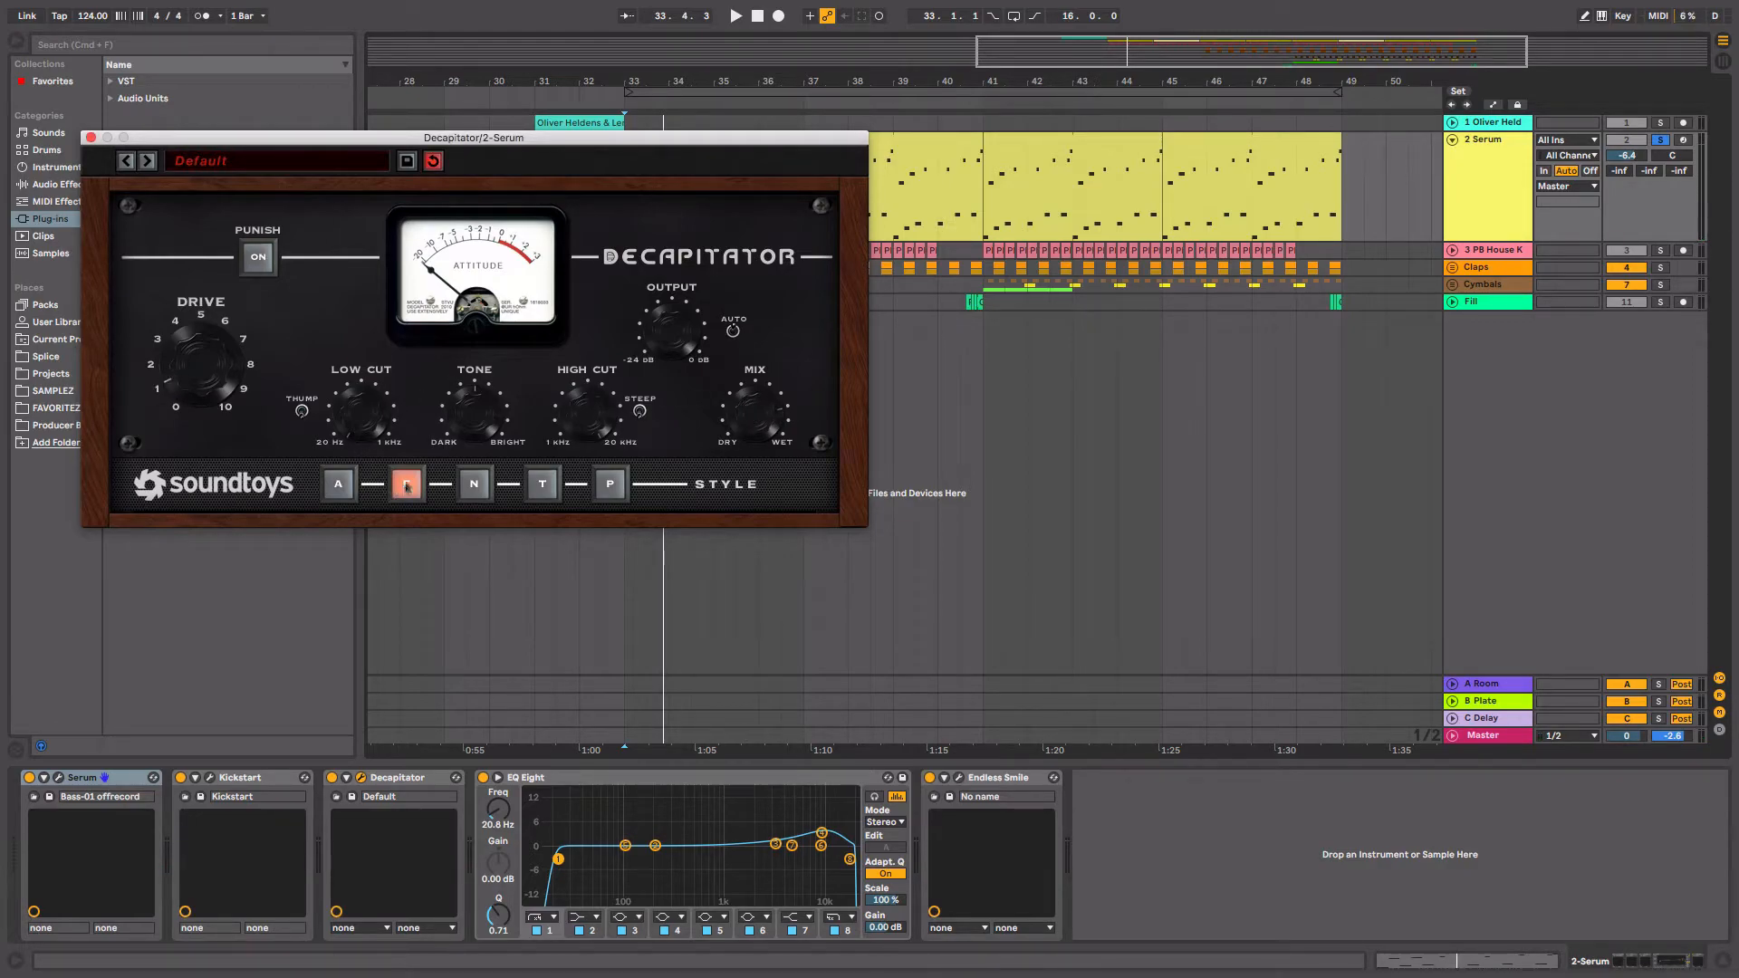
key(space)
click(333, 778)
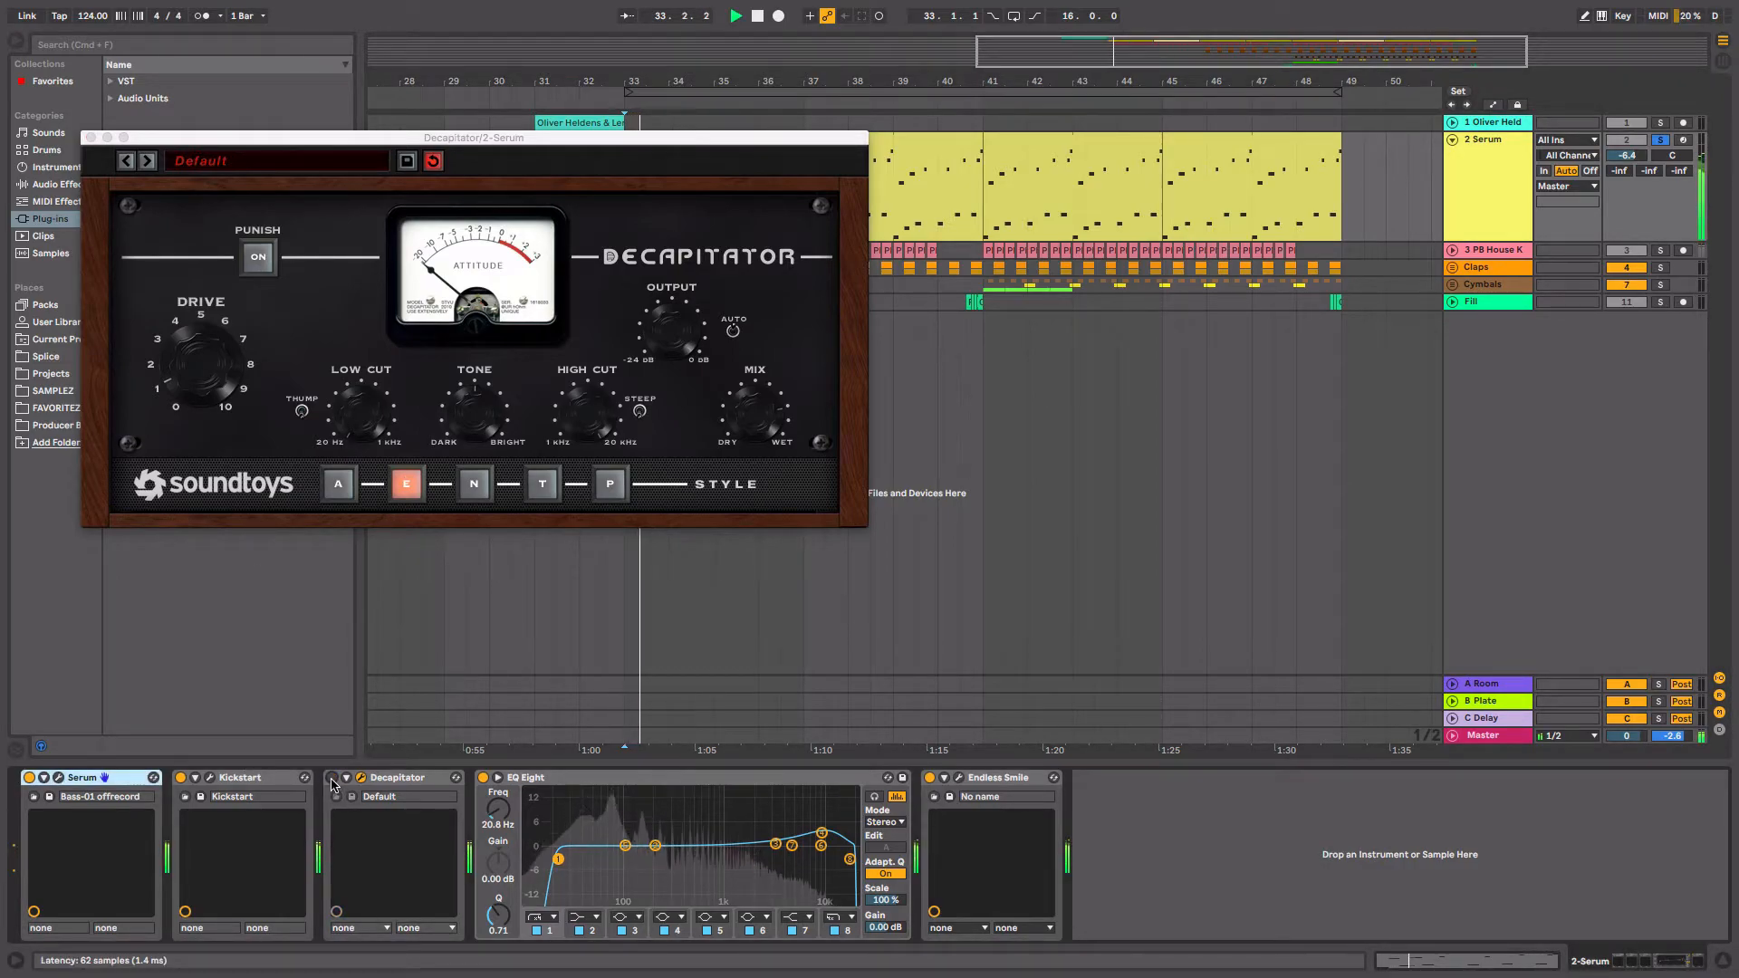
click(333, 778)
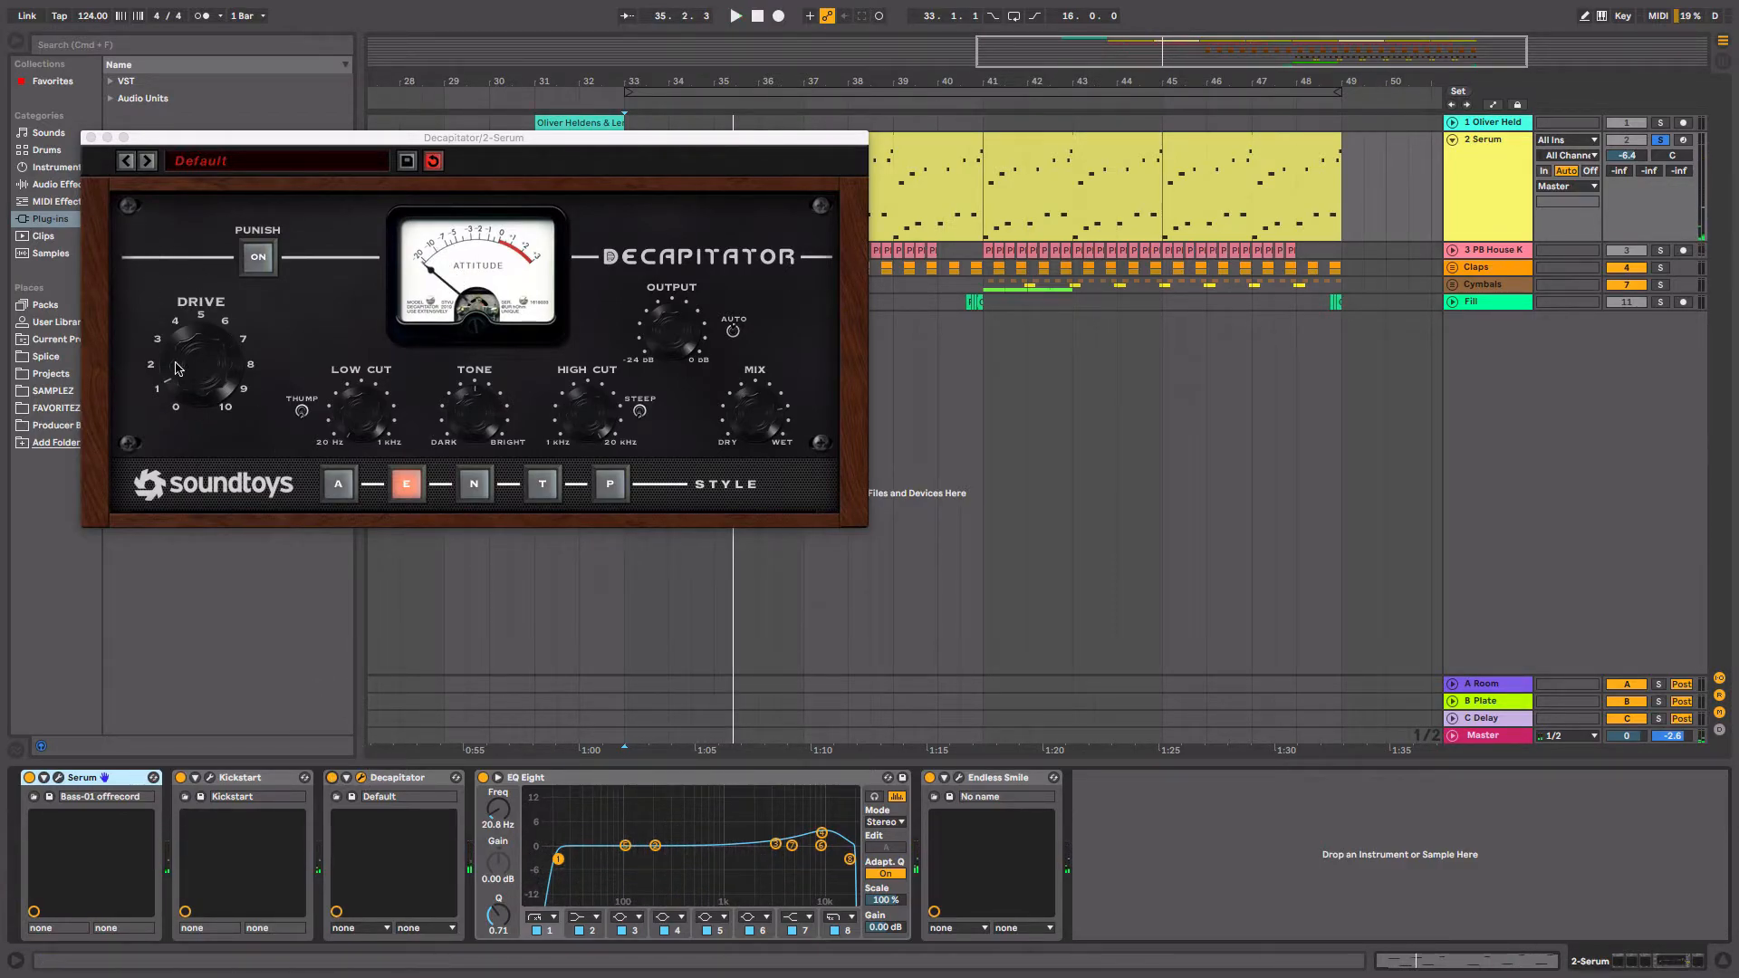
click(90, 138)
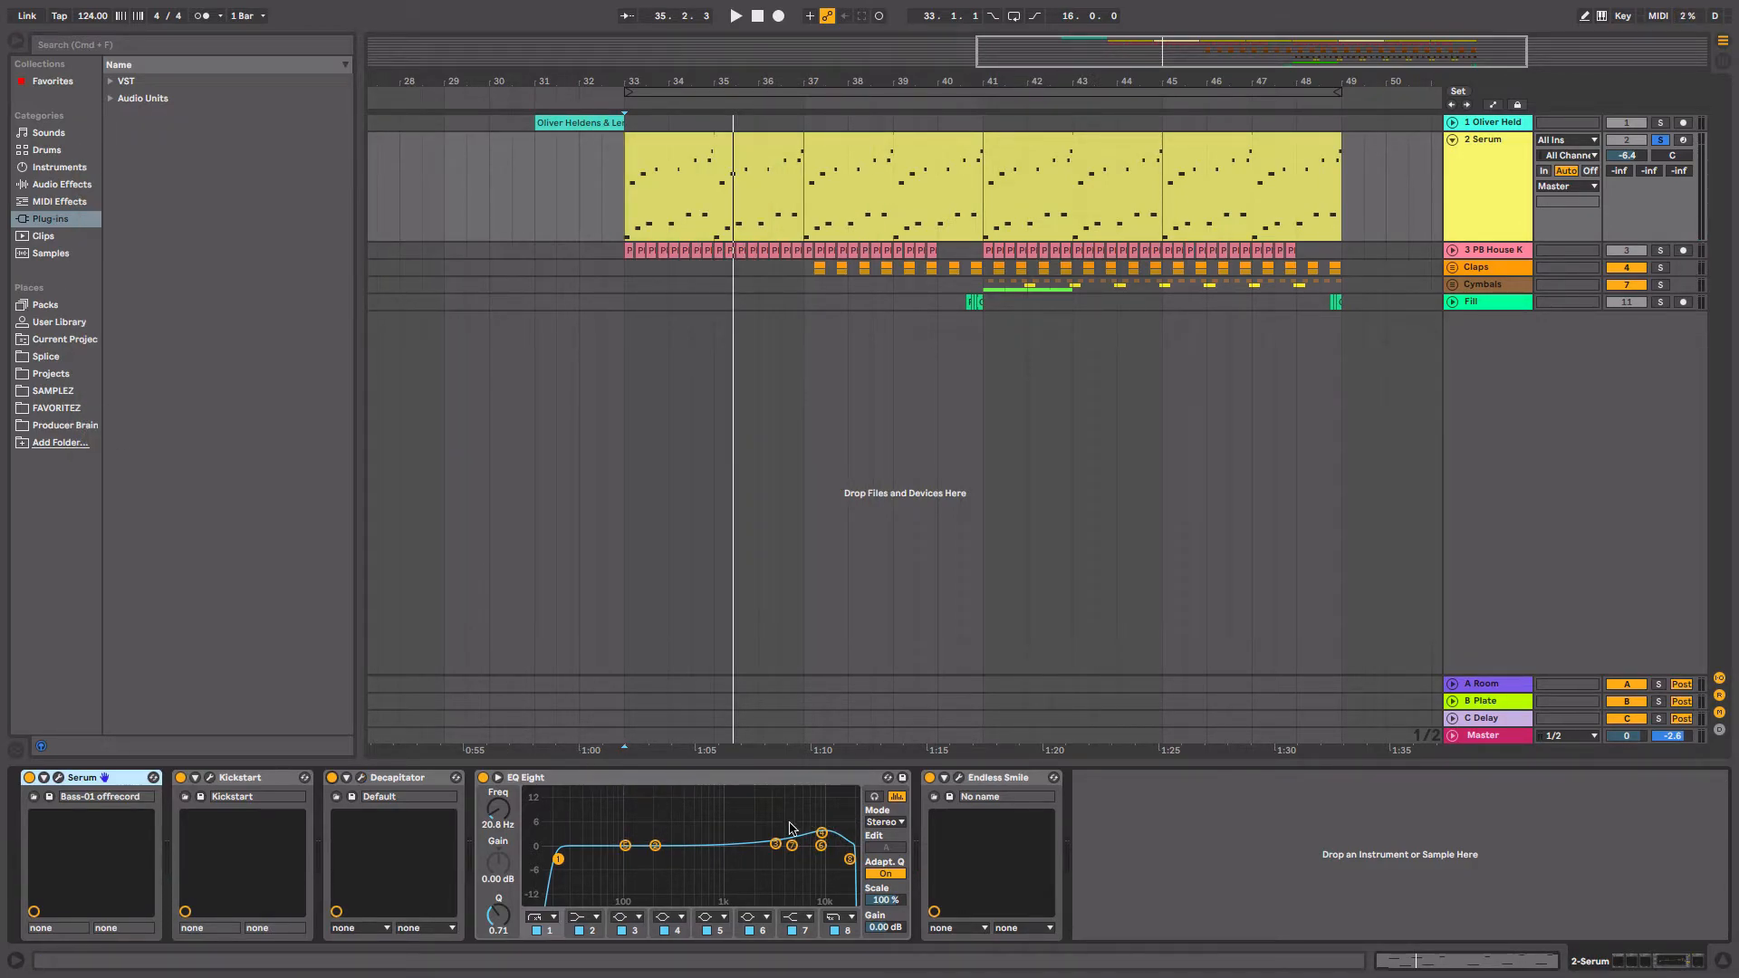
Compare the Serum bass from bar 33 with EQ Eight bypassed and re-enabled during playback, making the comparison twice.
click(482, 777)
key(space)
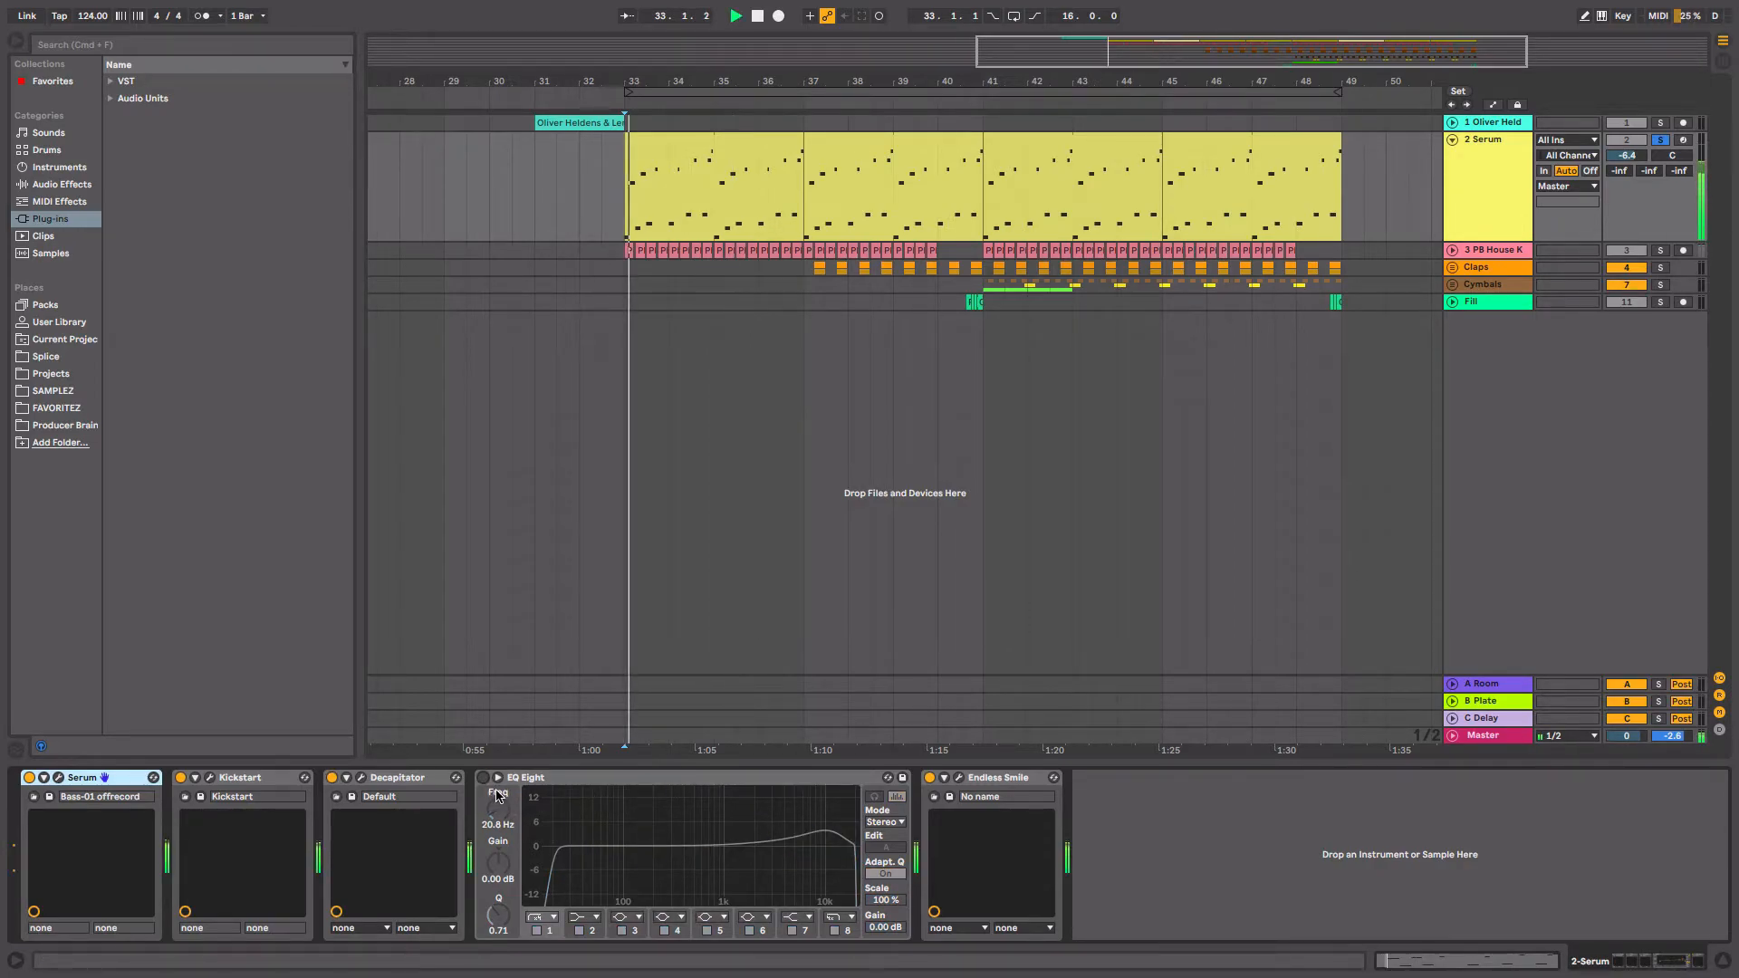
click(483, 778)
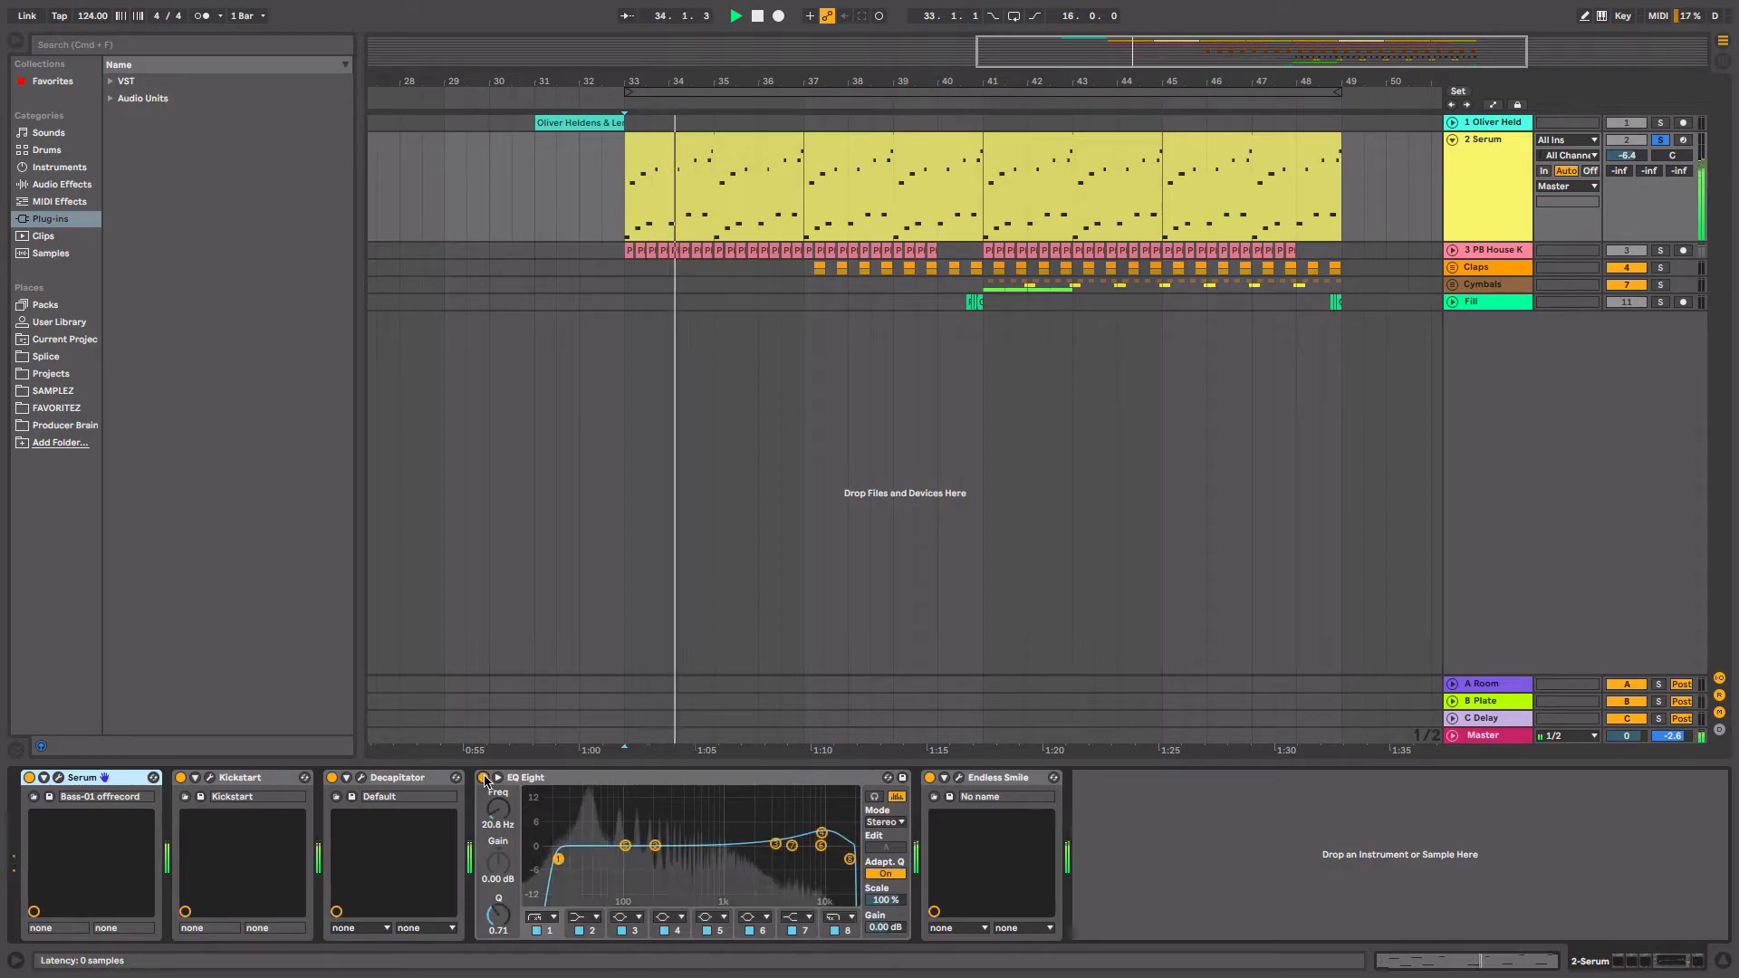
key(space)
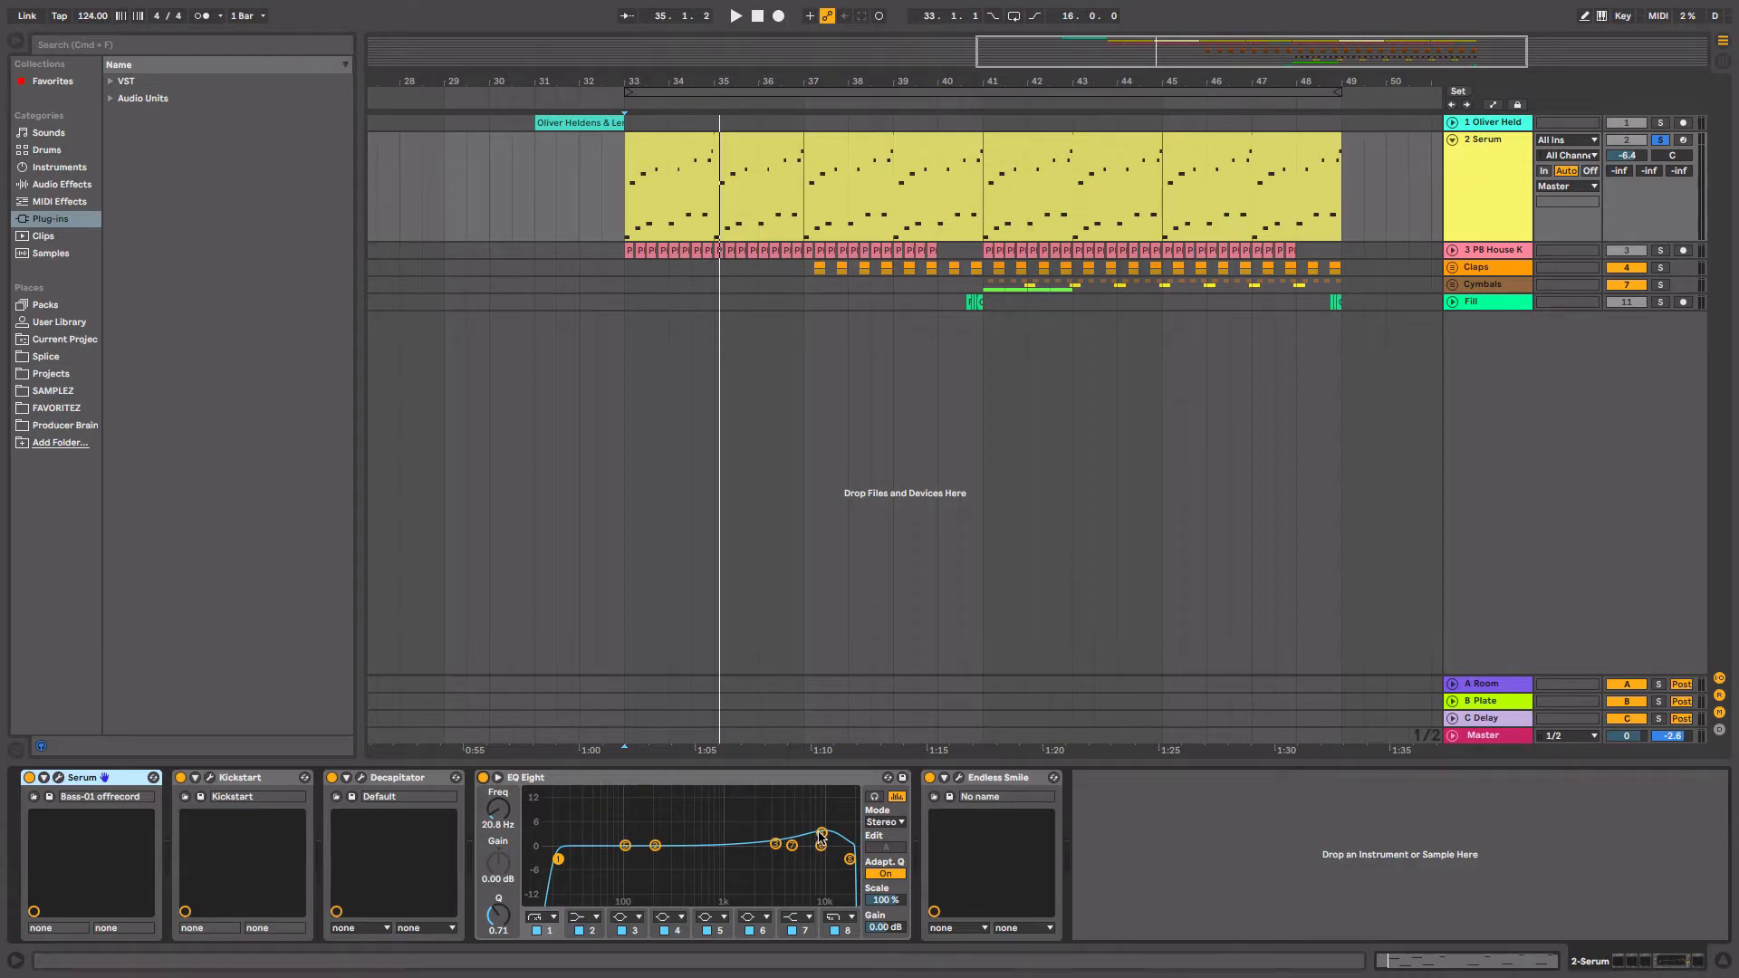
click(483, 778)
key(space)
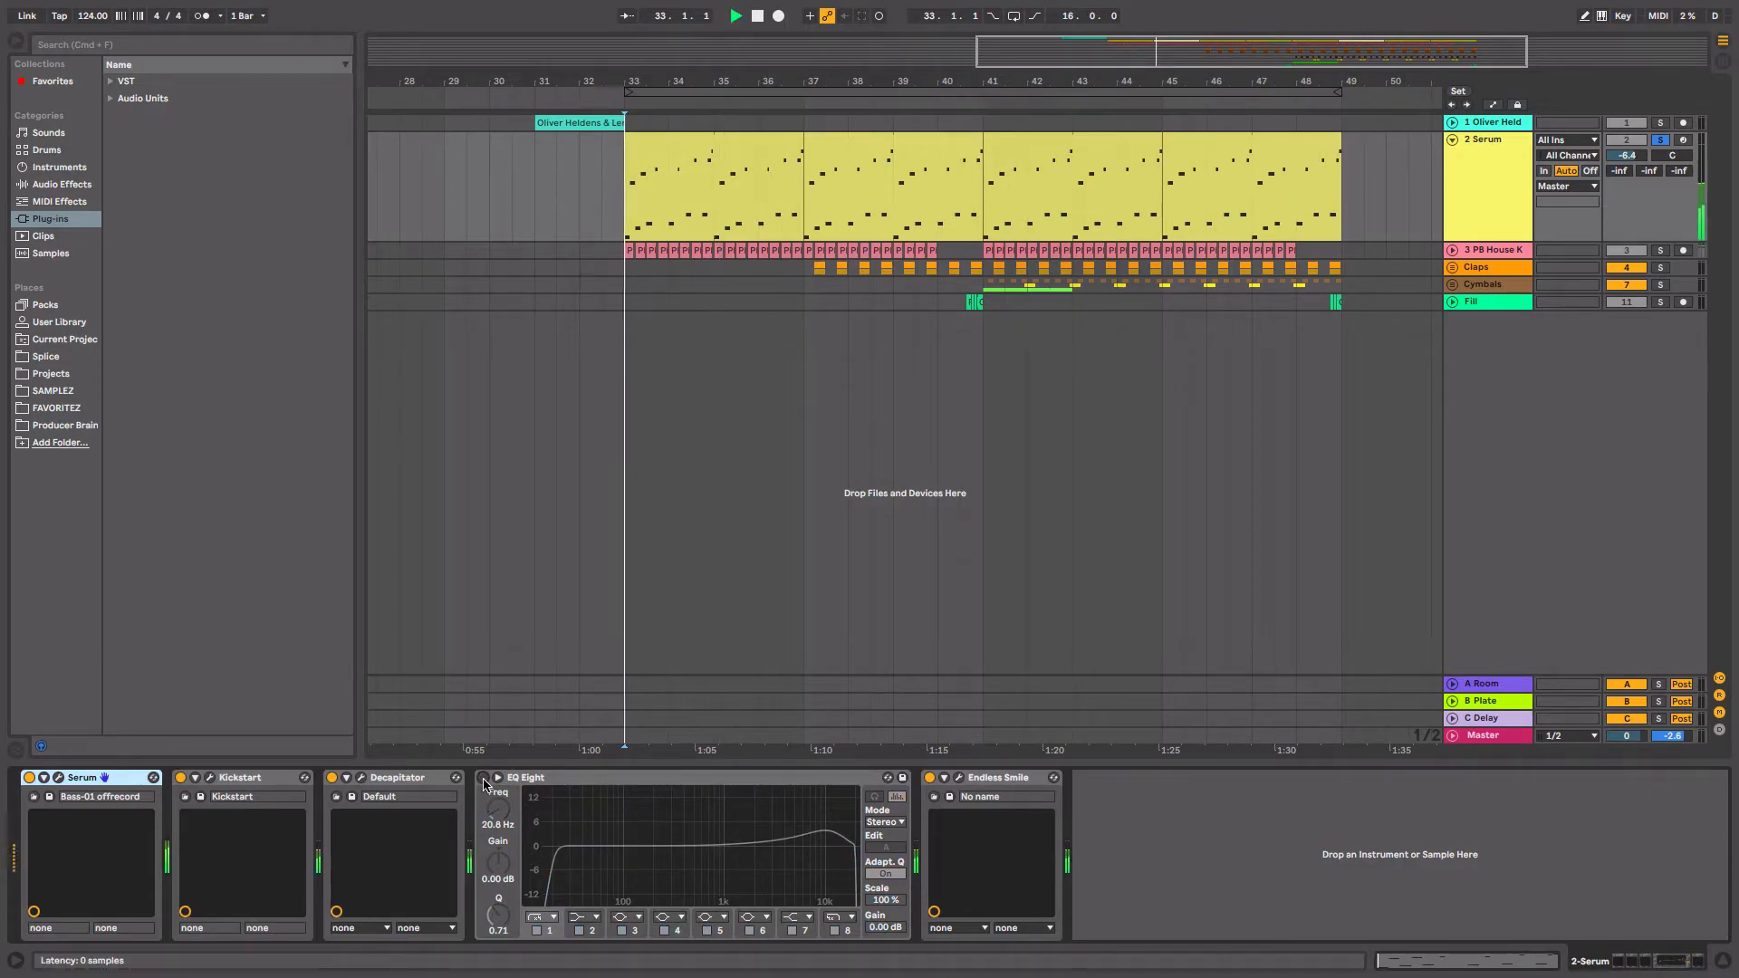
click(483, 778)
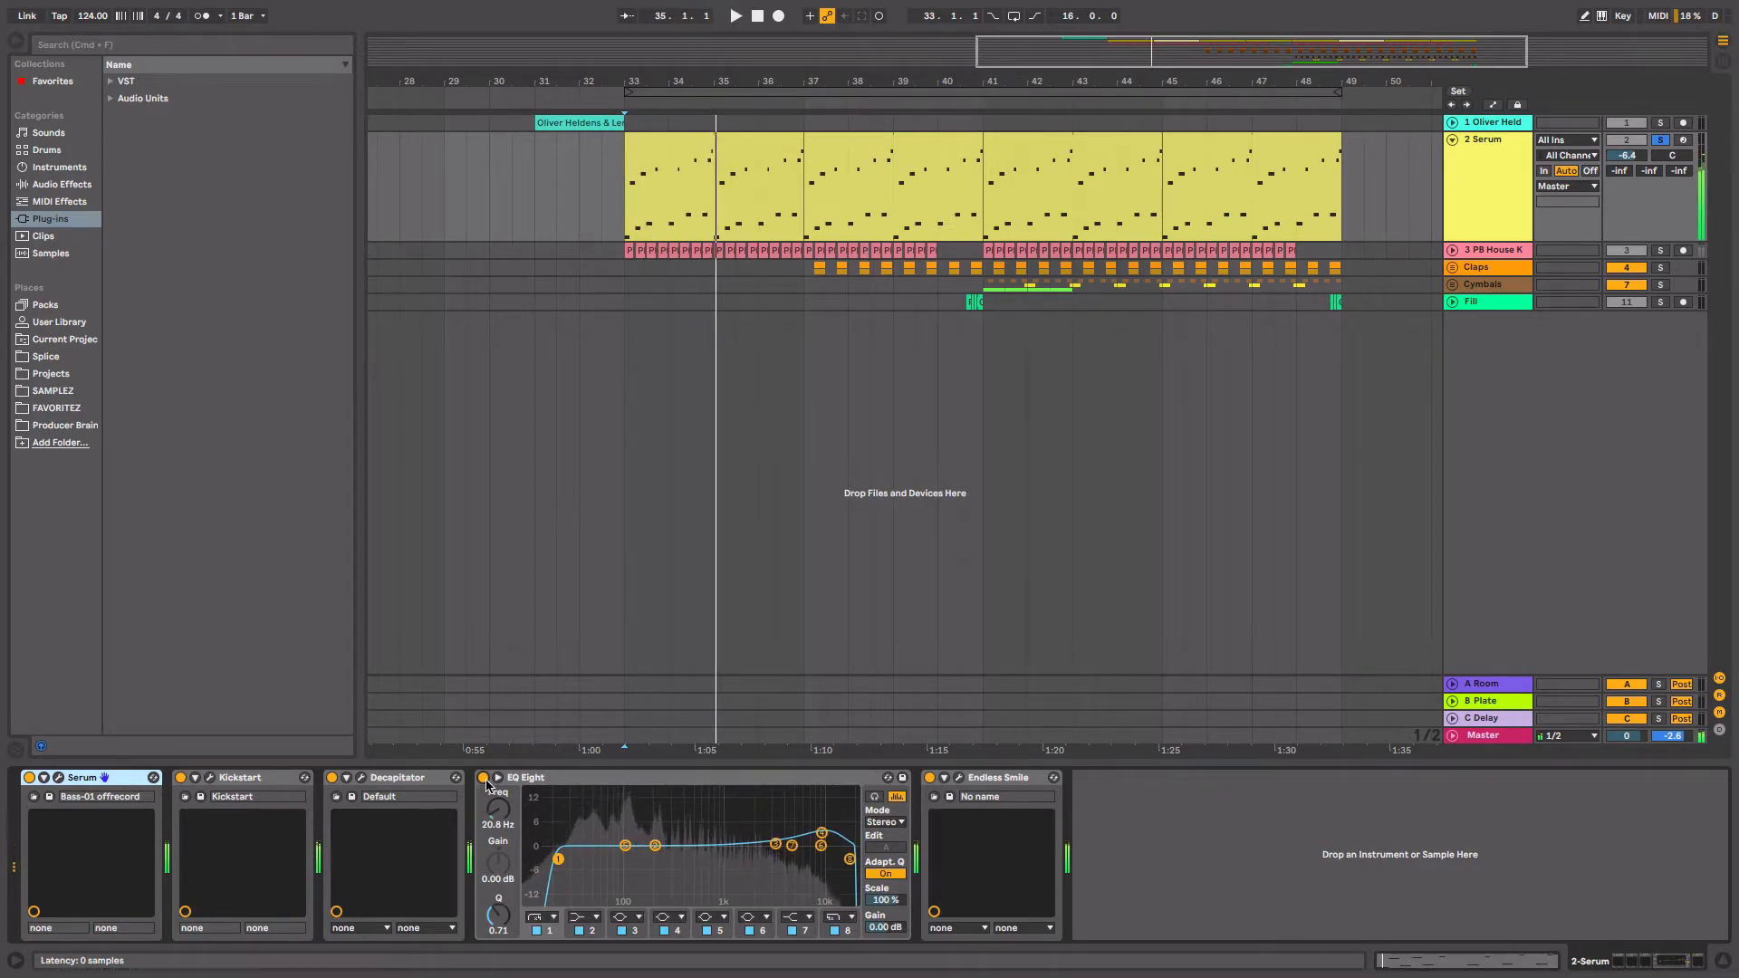
key(space)
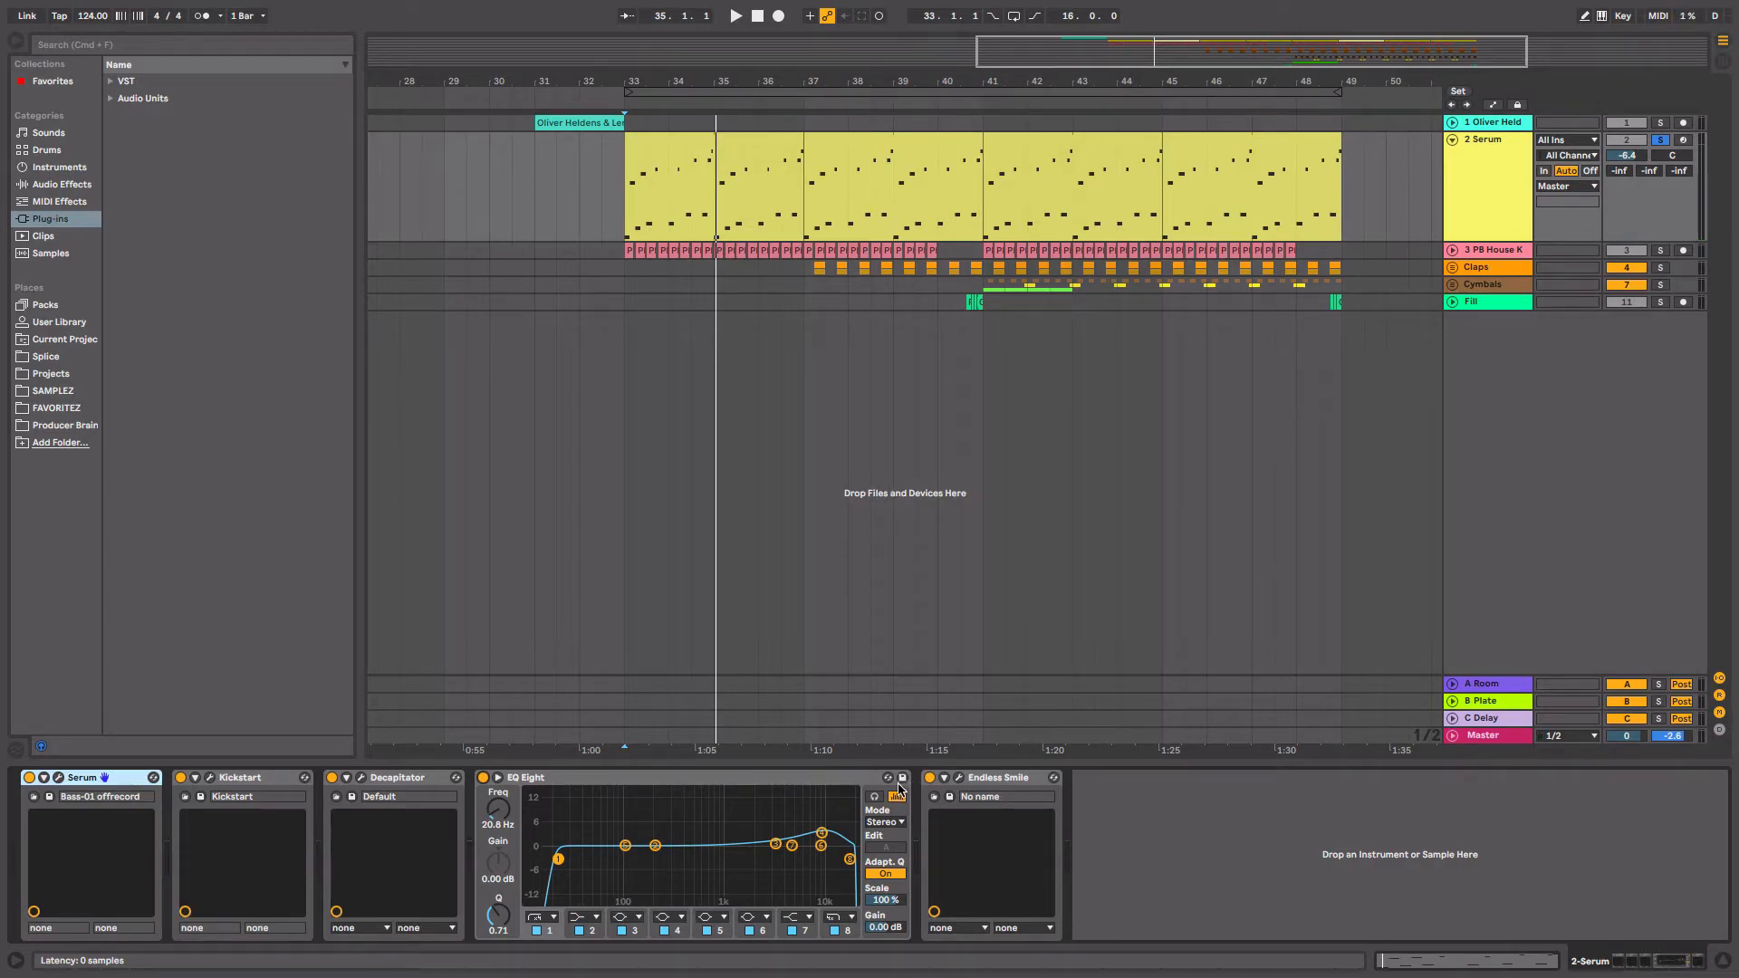
Open the Endless Smile plug-in and show its Intensity automation on the Serum track.
click(958, 779)
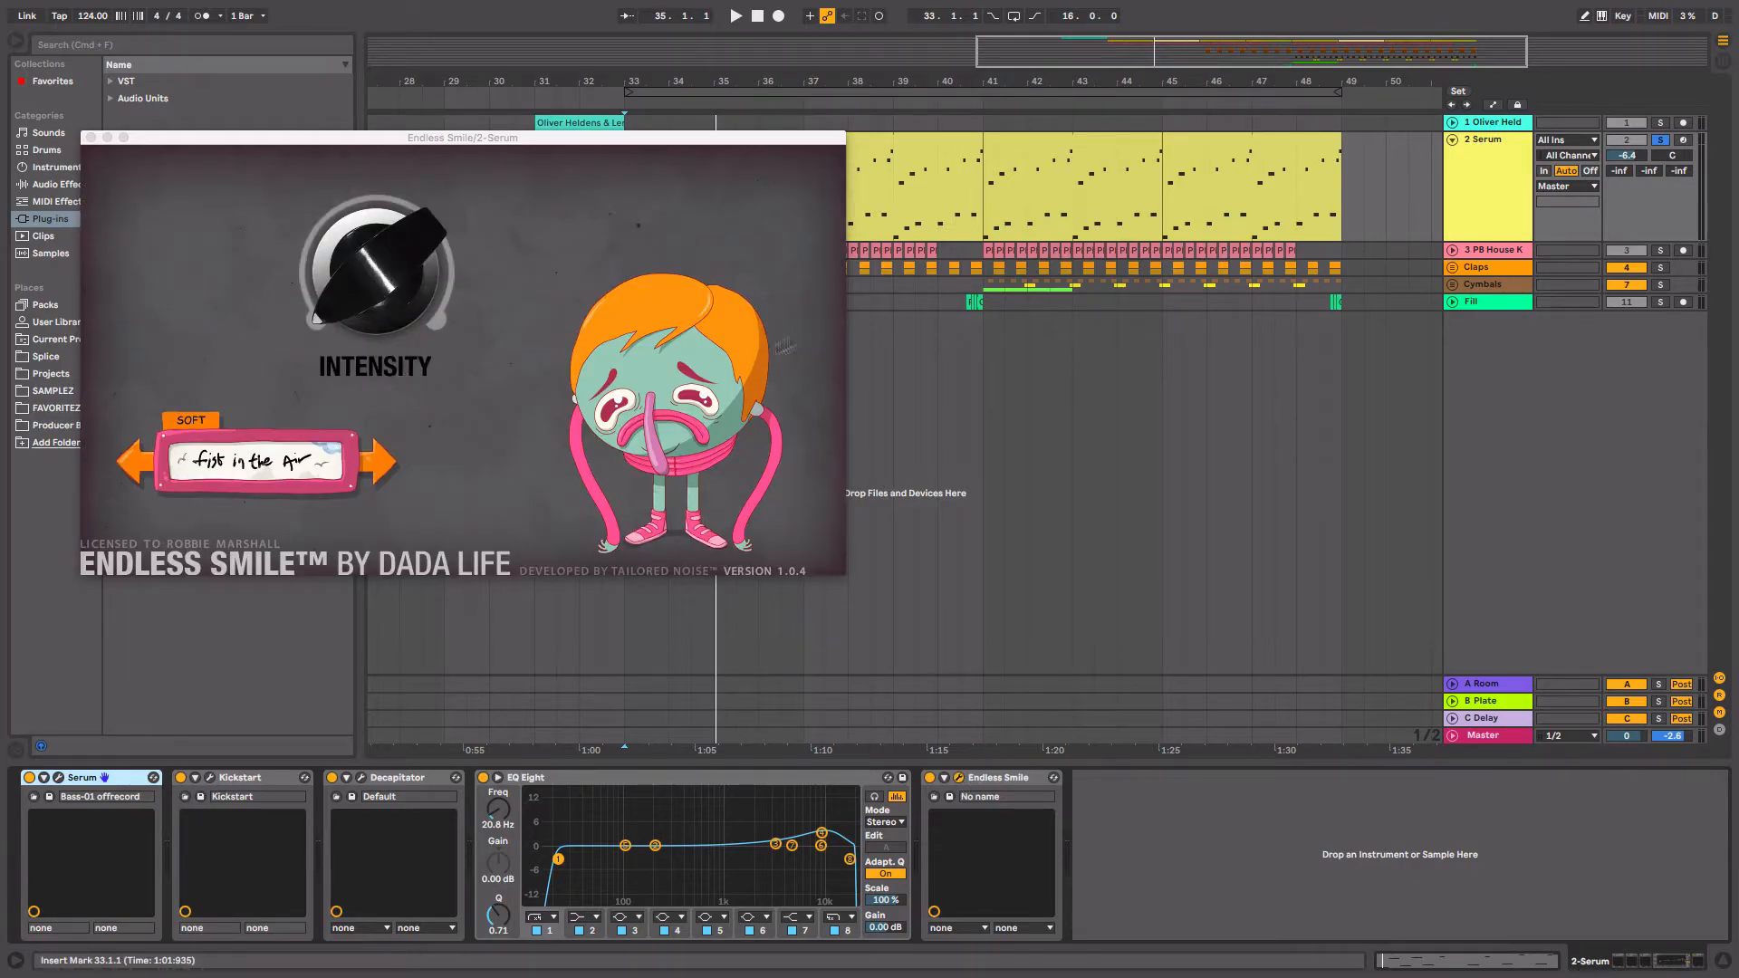
click(930, 223)
key(a)
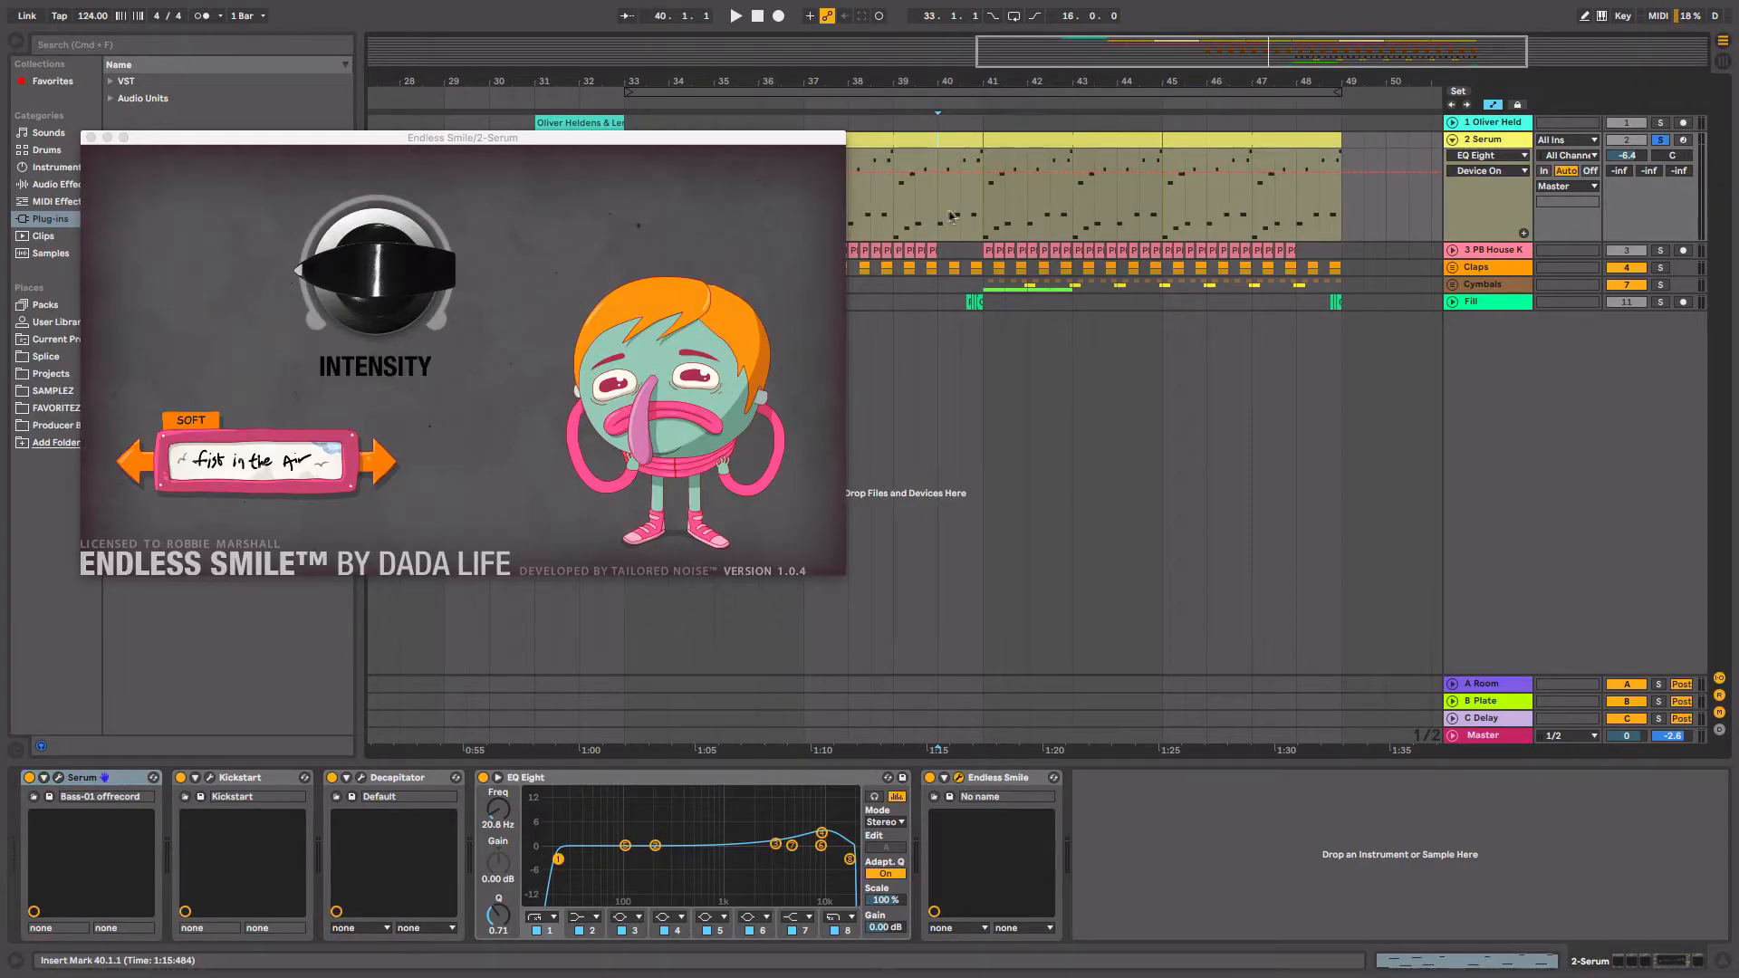
click(1516, 155)
click(1504, 237)
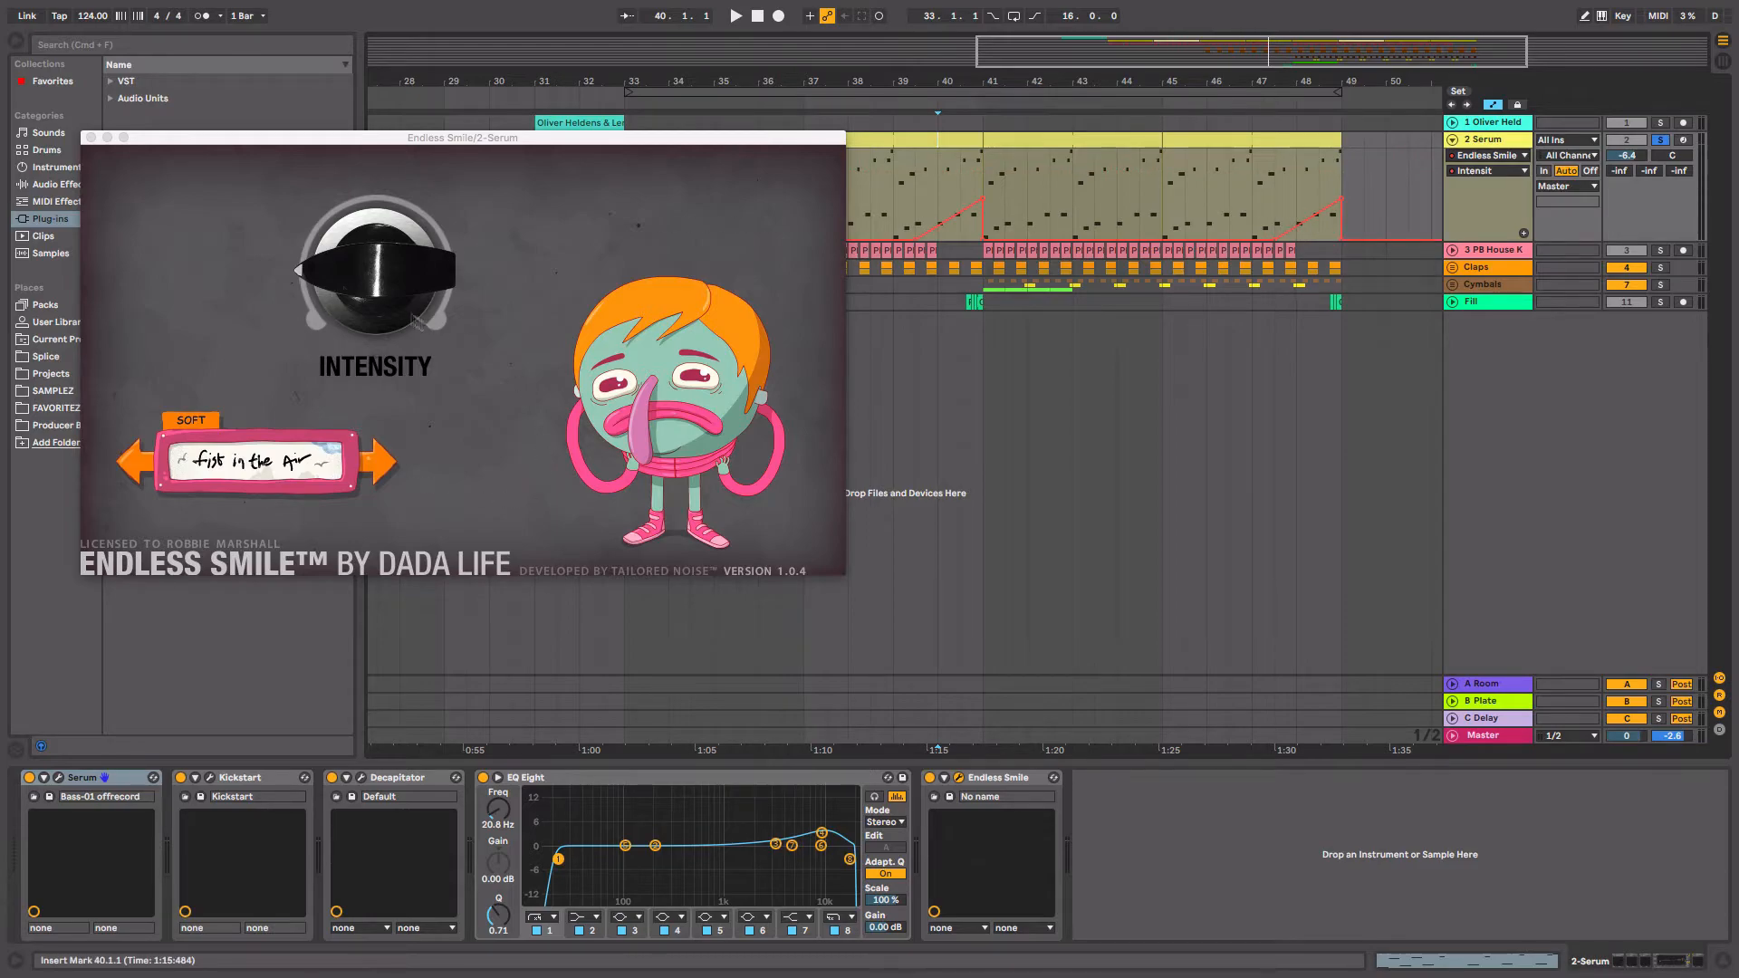
Play the Serum track from bar 39.3 through bar 41 to hear the Endless Smile Intensity ramp.
click(914, 207)
key(space)
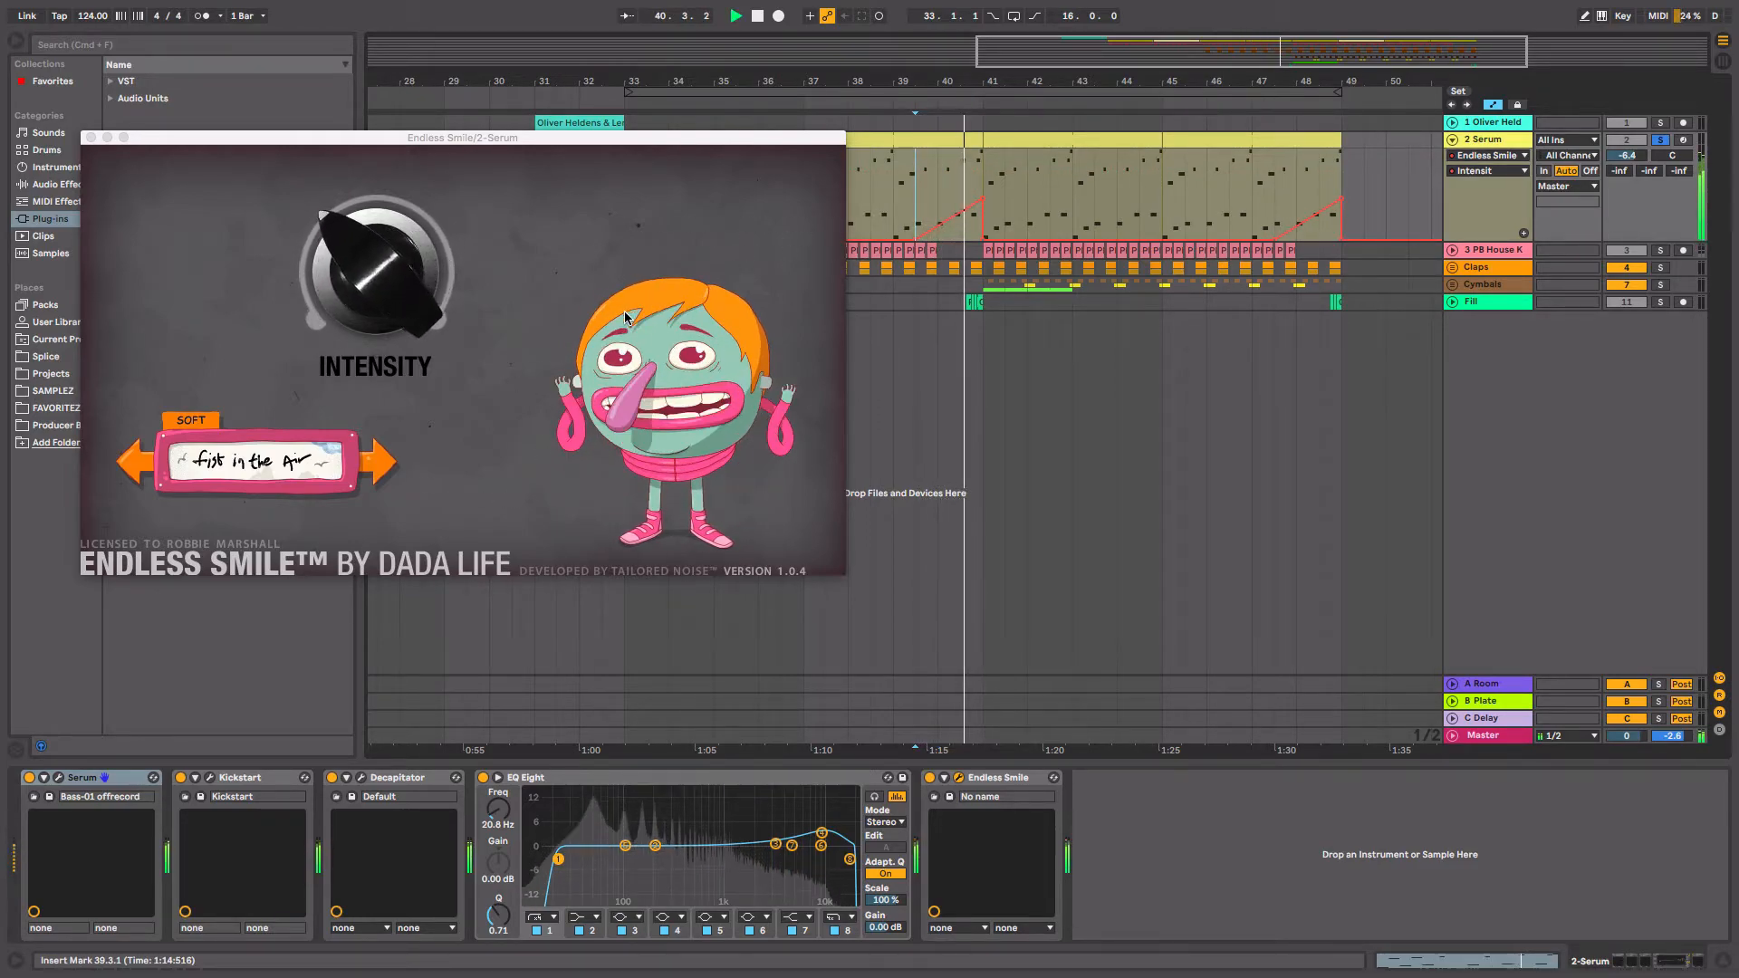
key(space)
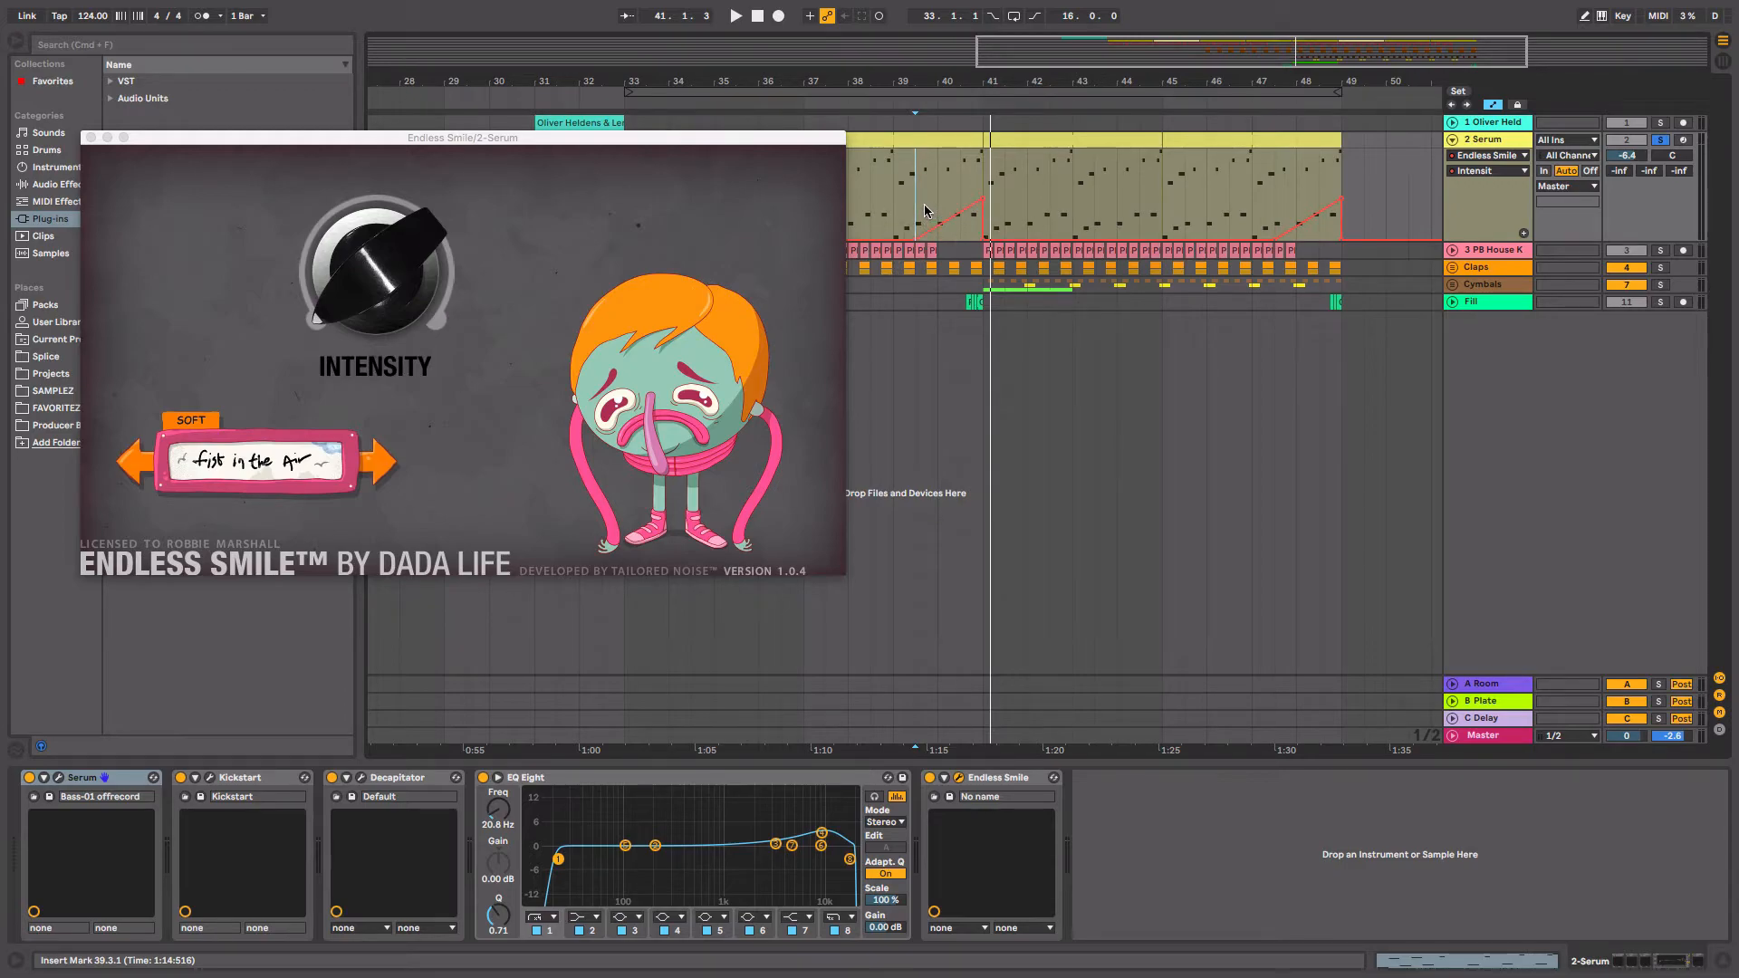
key(space)
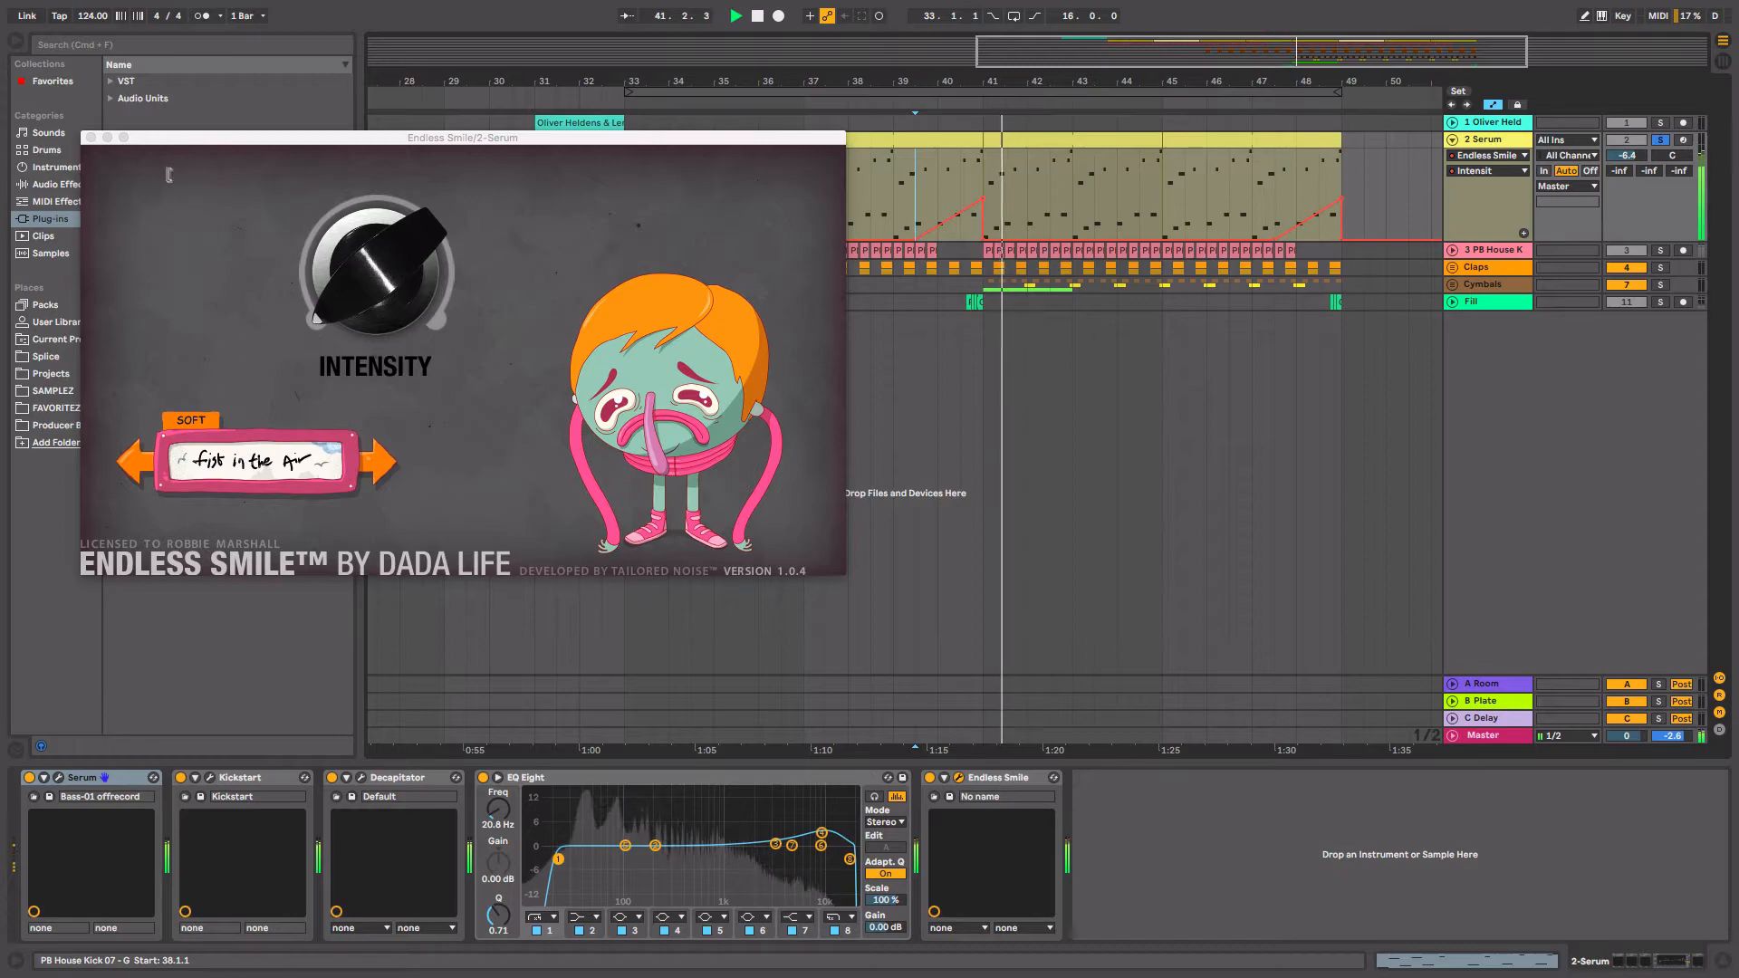
key(space)
Close the Endless Smile window, unsolo the Serum track, and hide its automation and fold the track.
click(90, 138)
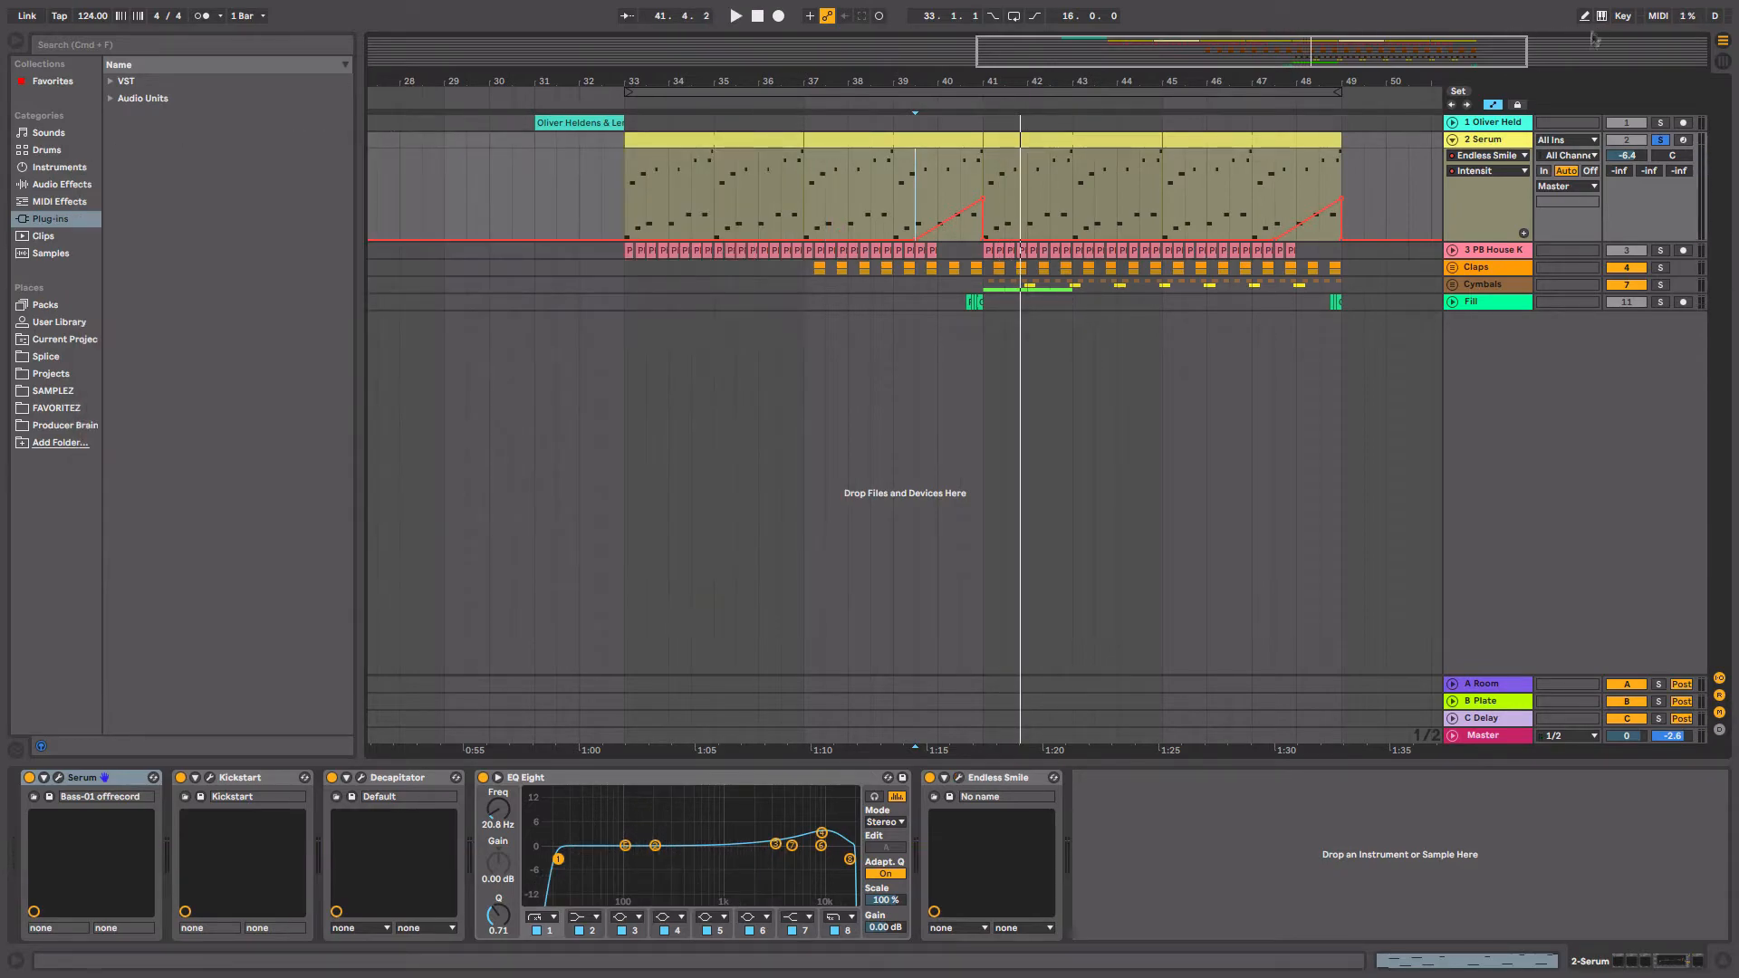
click(1662, 141)
key(a)
click(1453, 140)
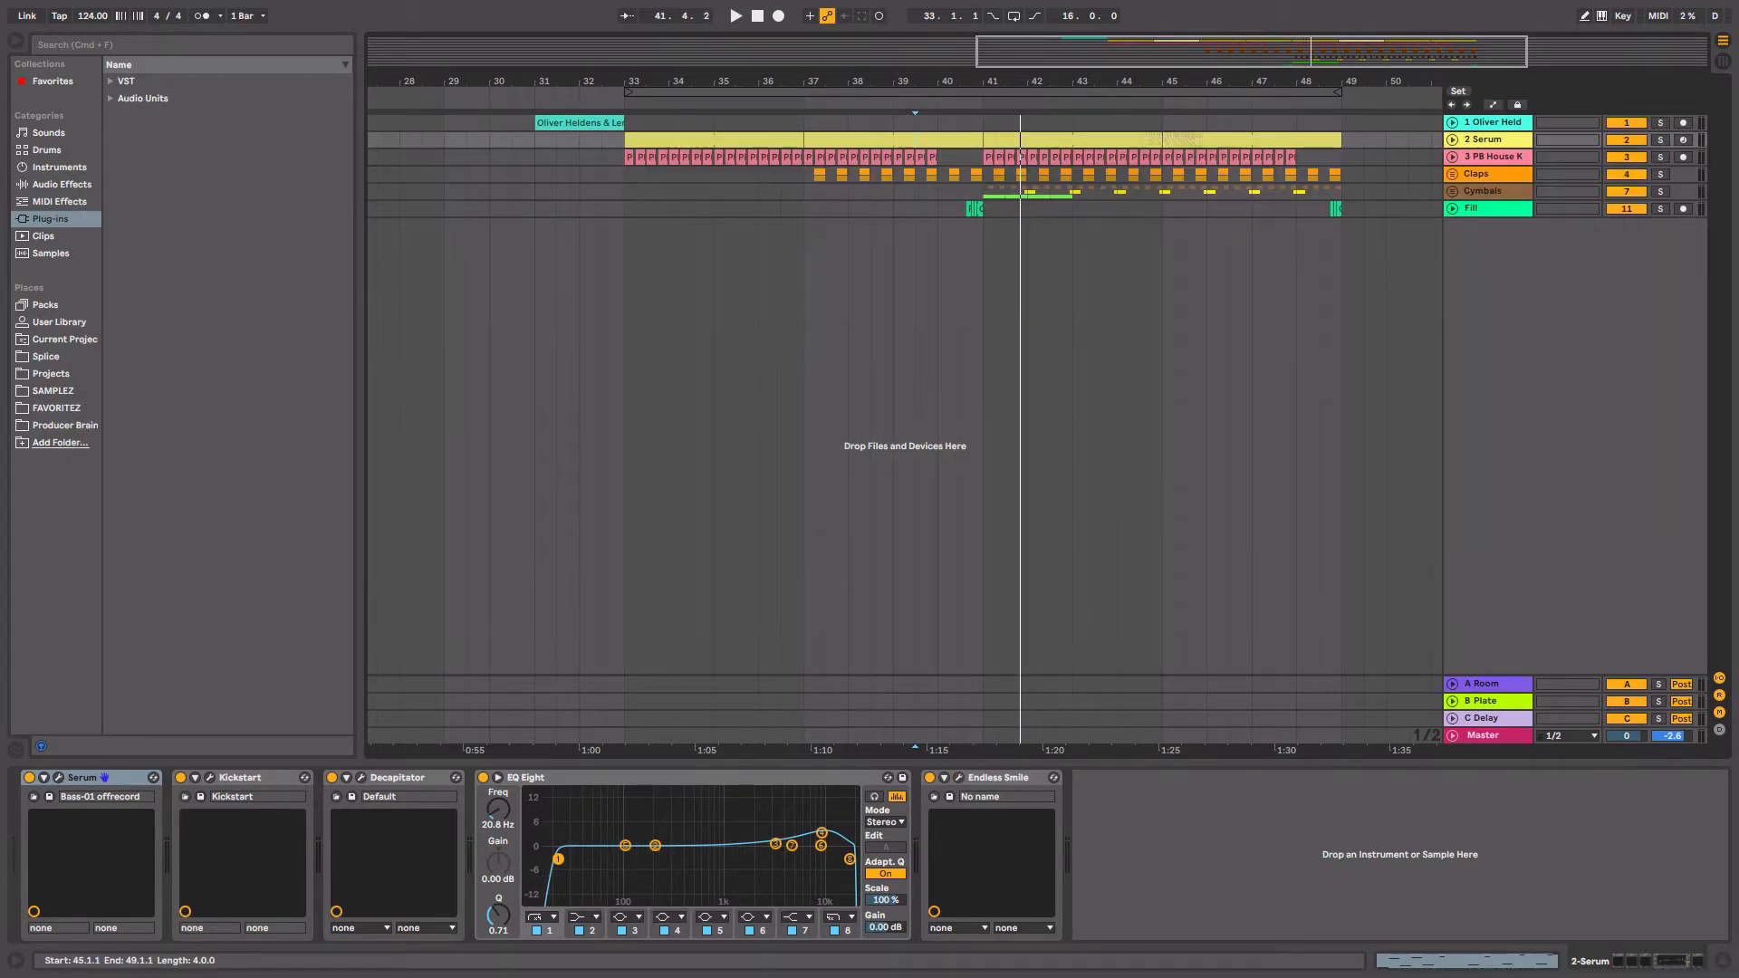
Unfold the PB House Kick track, place the start point at bar 41 and solo the track.
click(645, 156)
drag(892, 76, 830, 76)
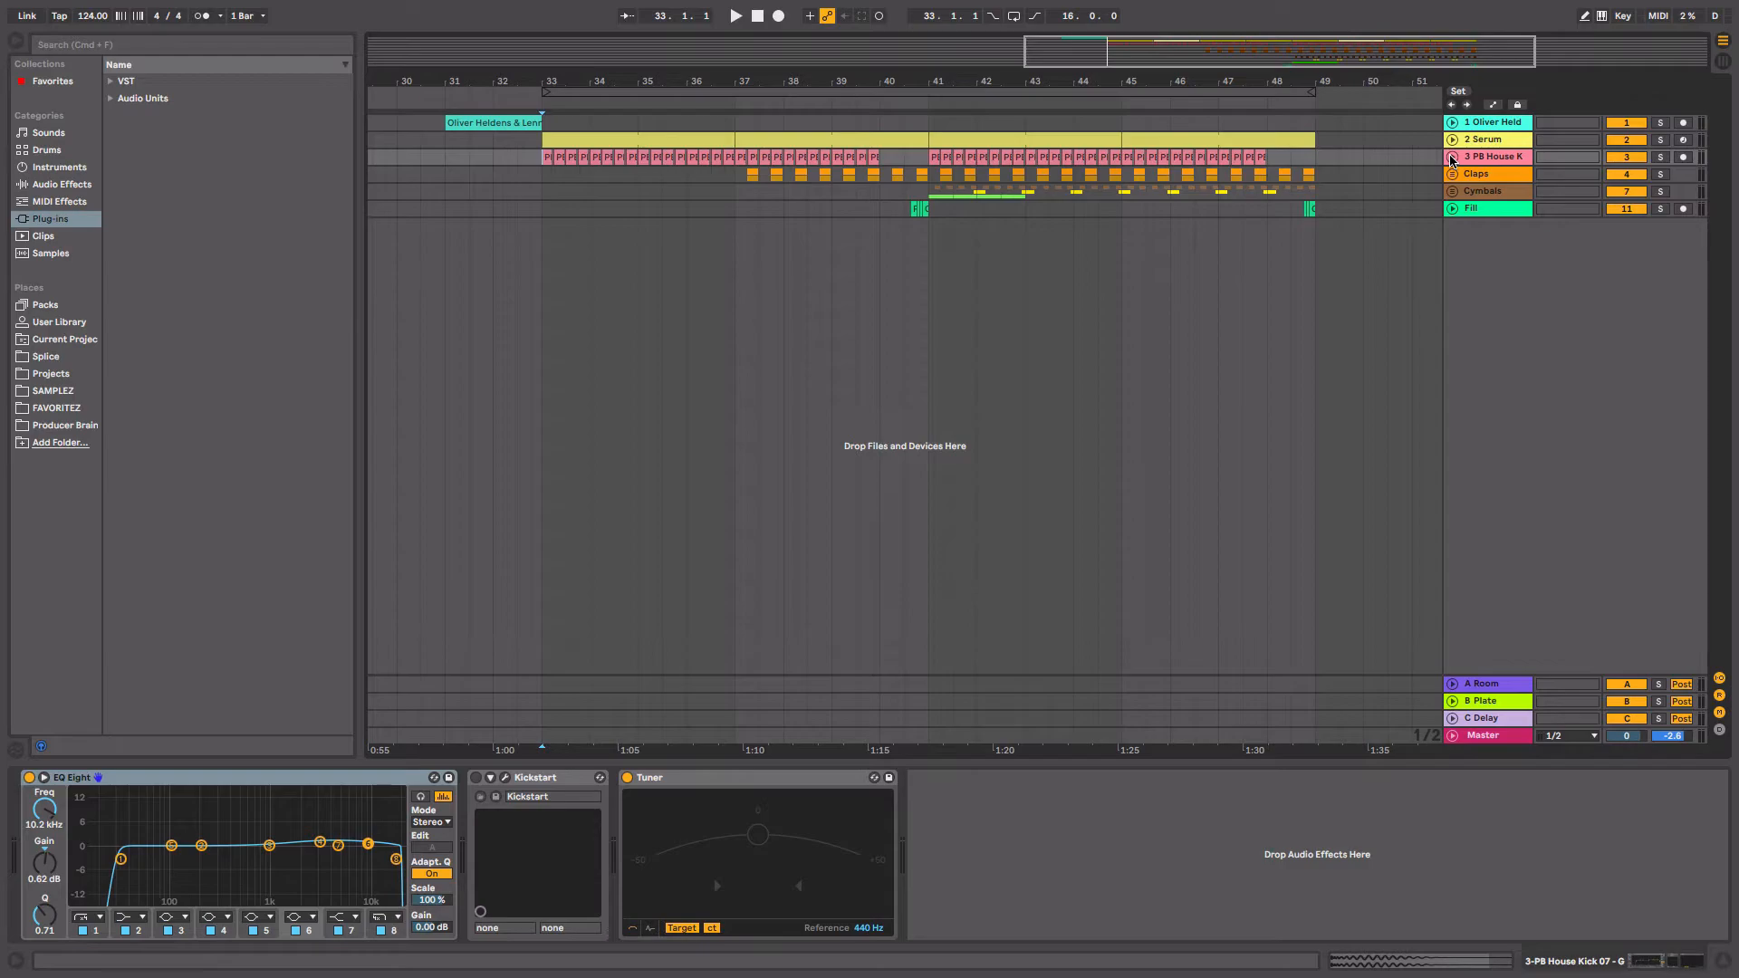
click(1452, 159)
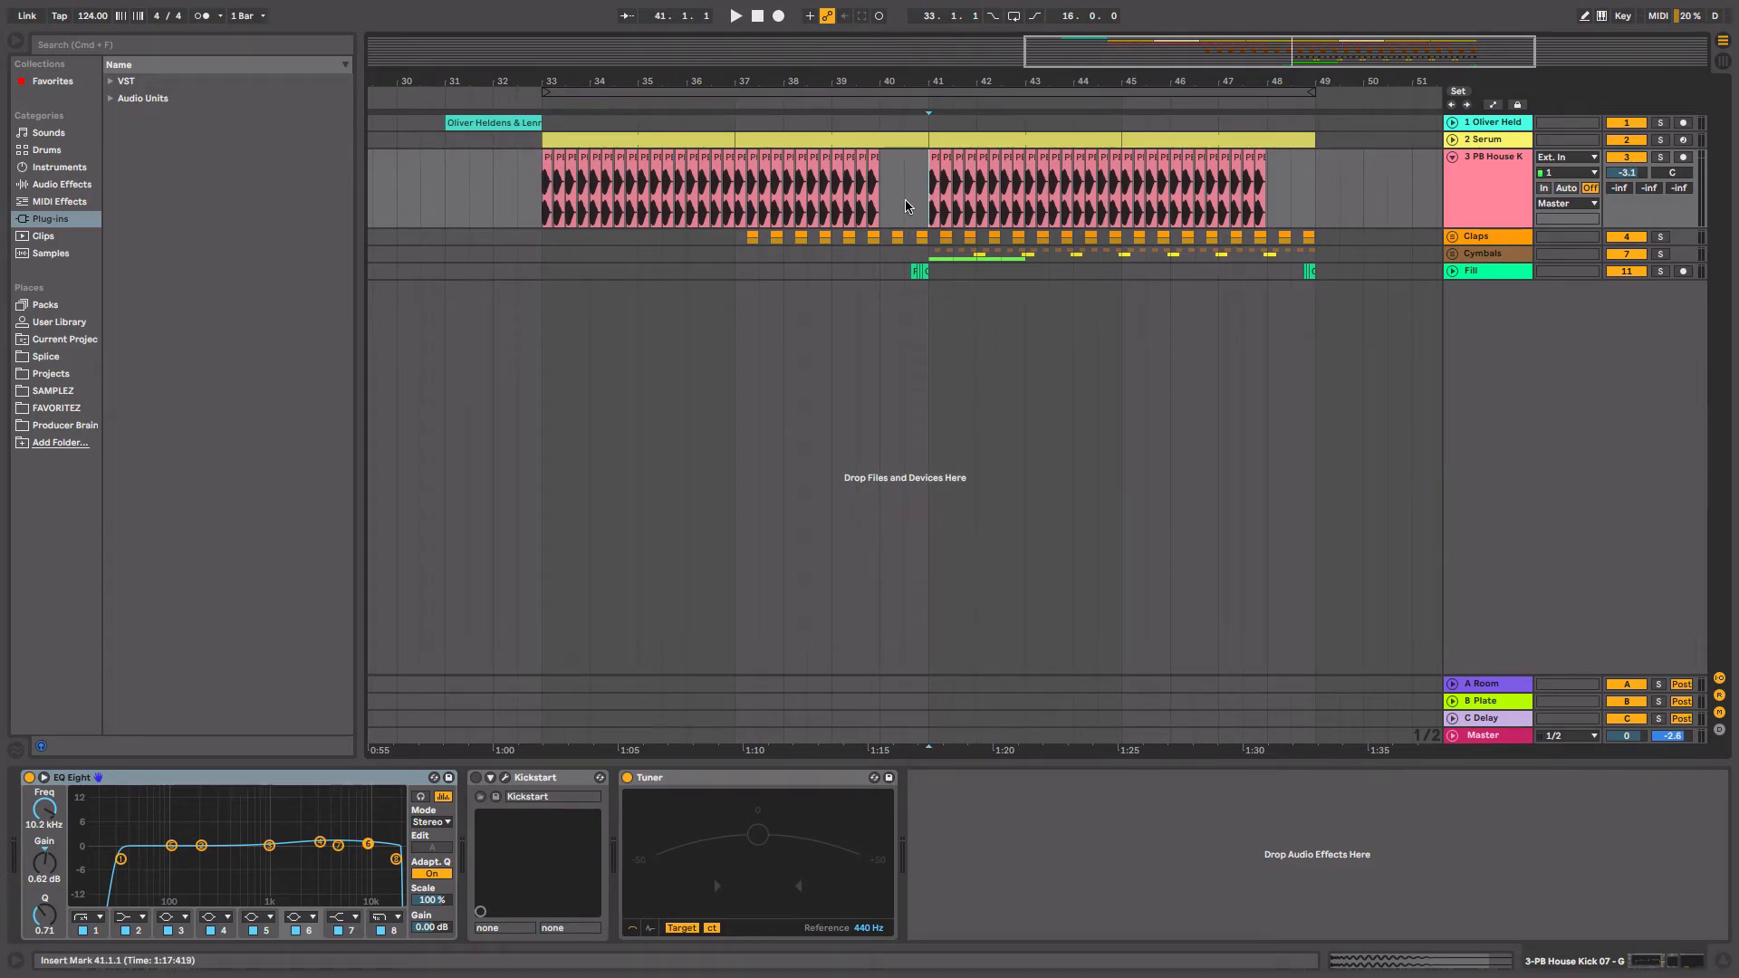
drag(1015, 83, 994, 83)
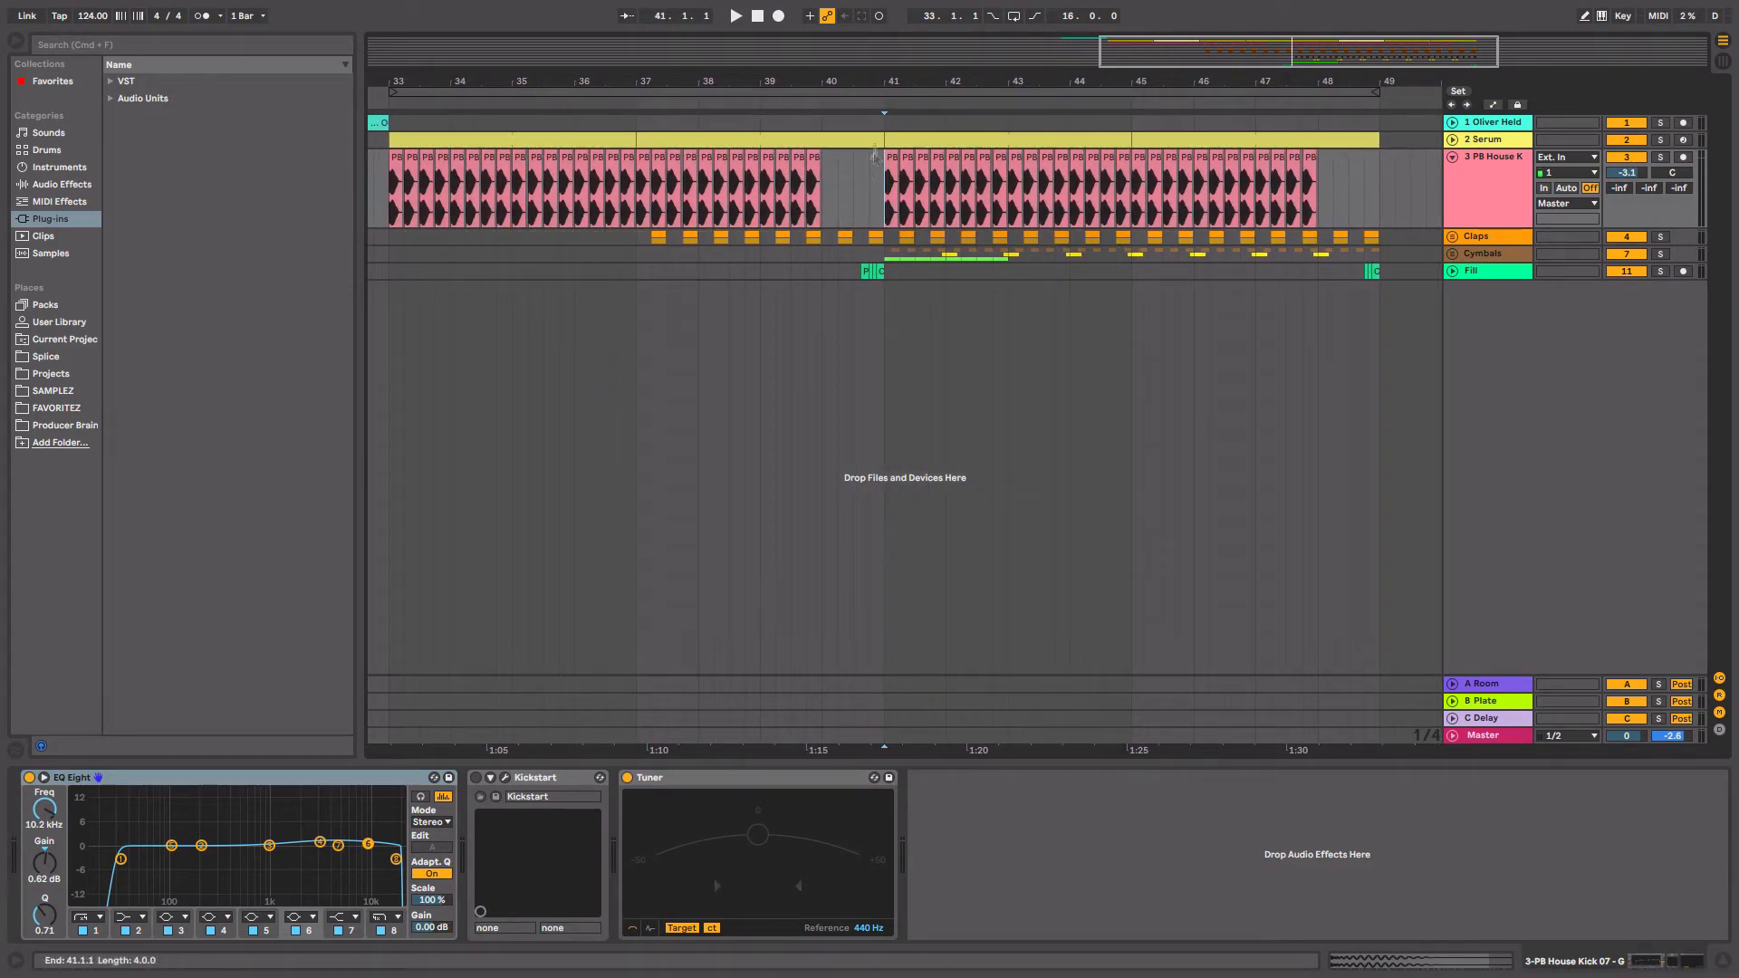
click(1660, 156)
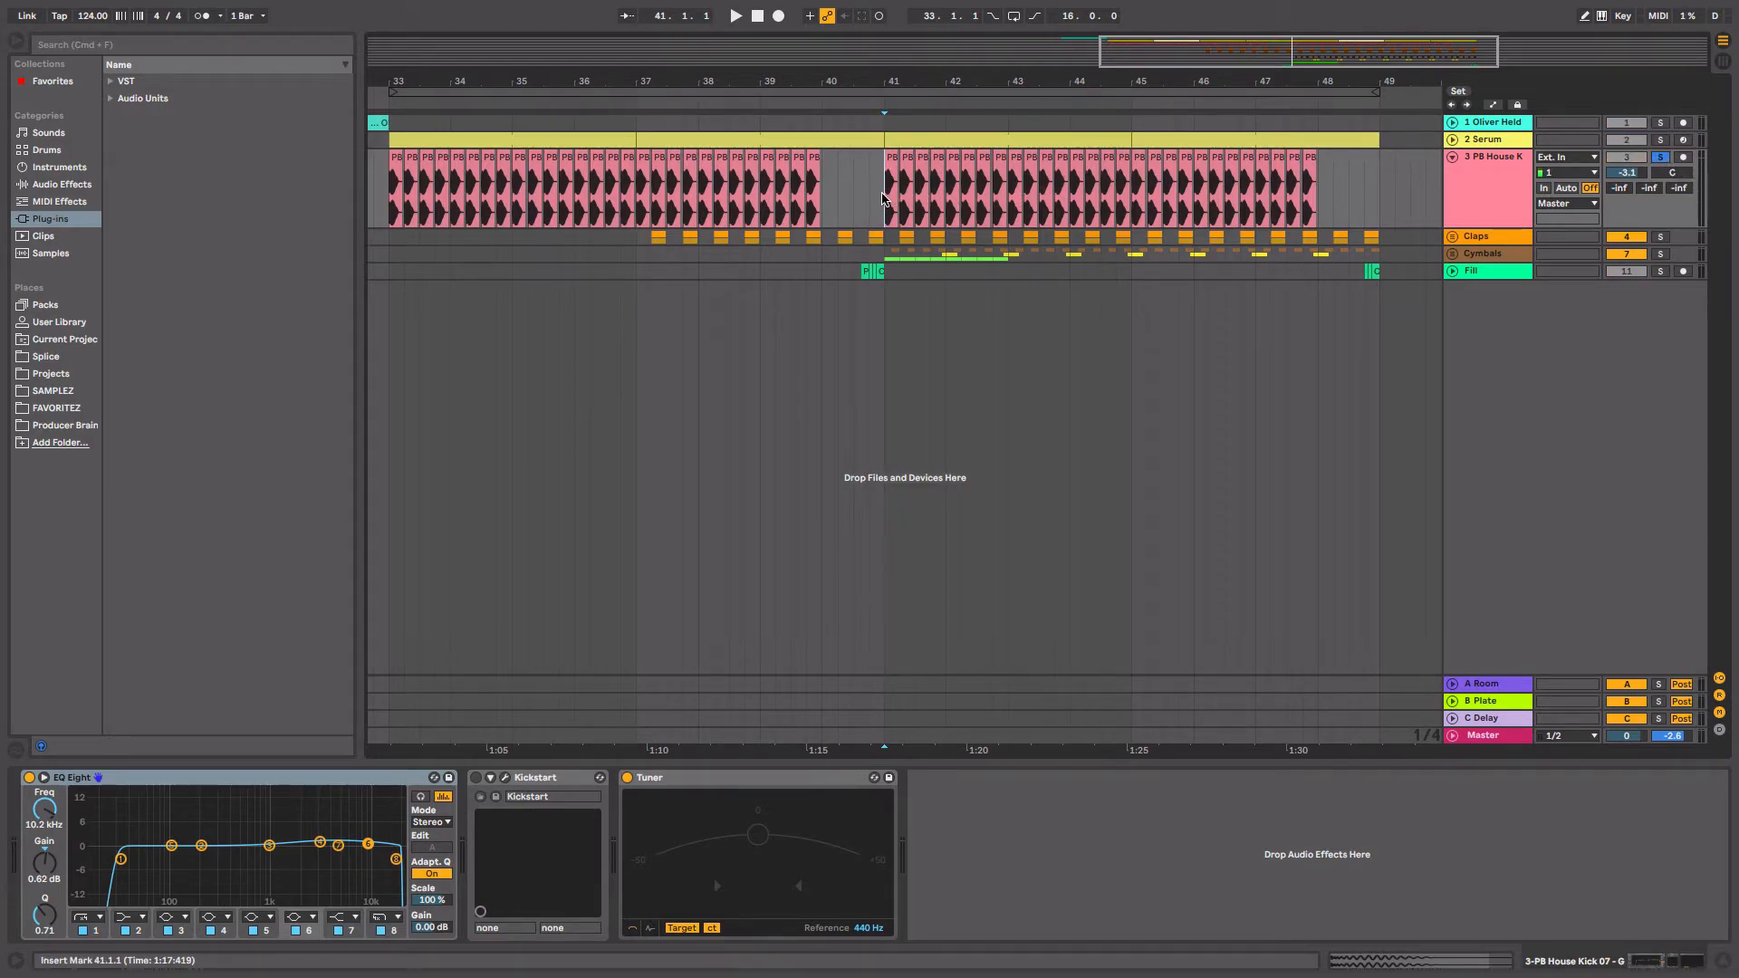
Play the kick from bar 41, examine the waveform of the clip at bar 41 and return to the track's devices.
key(space)
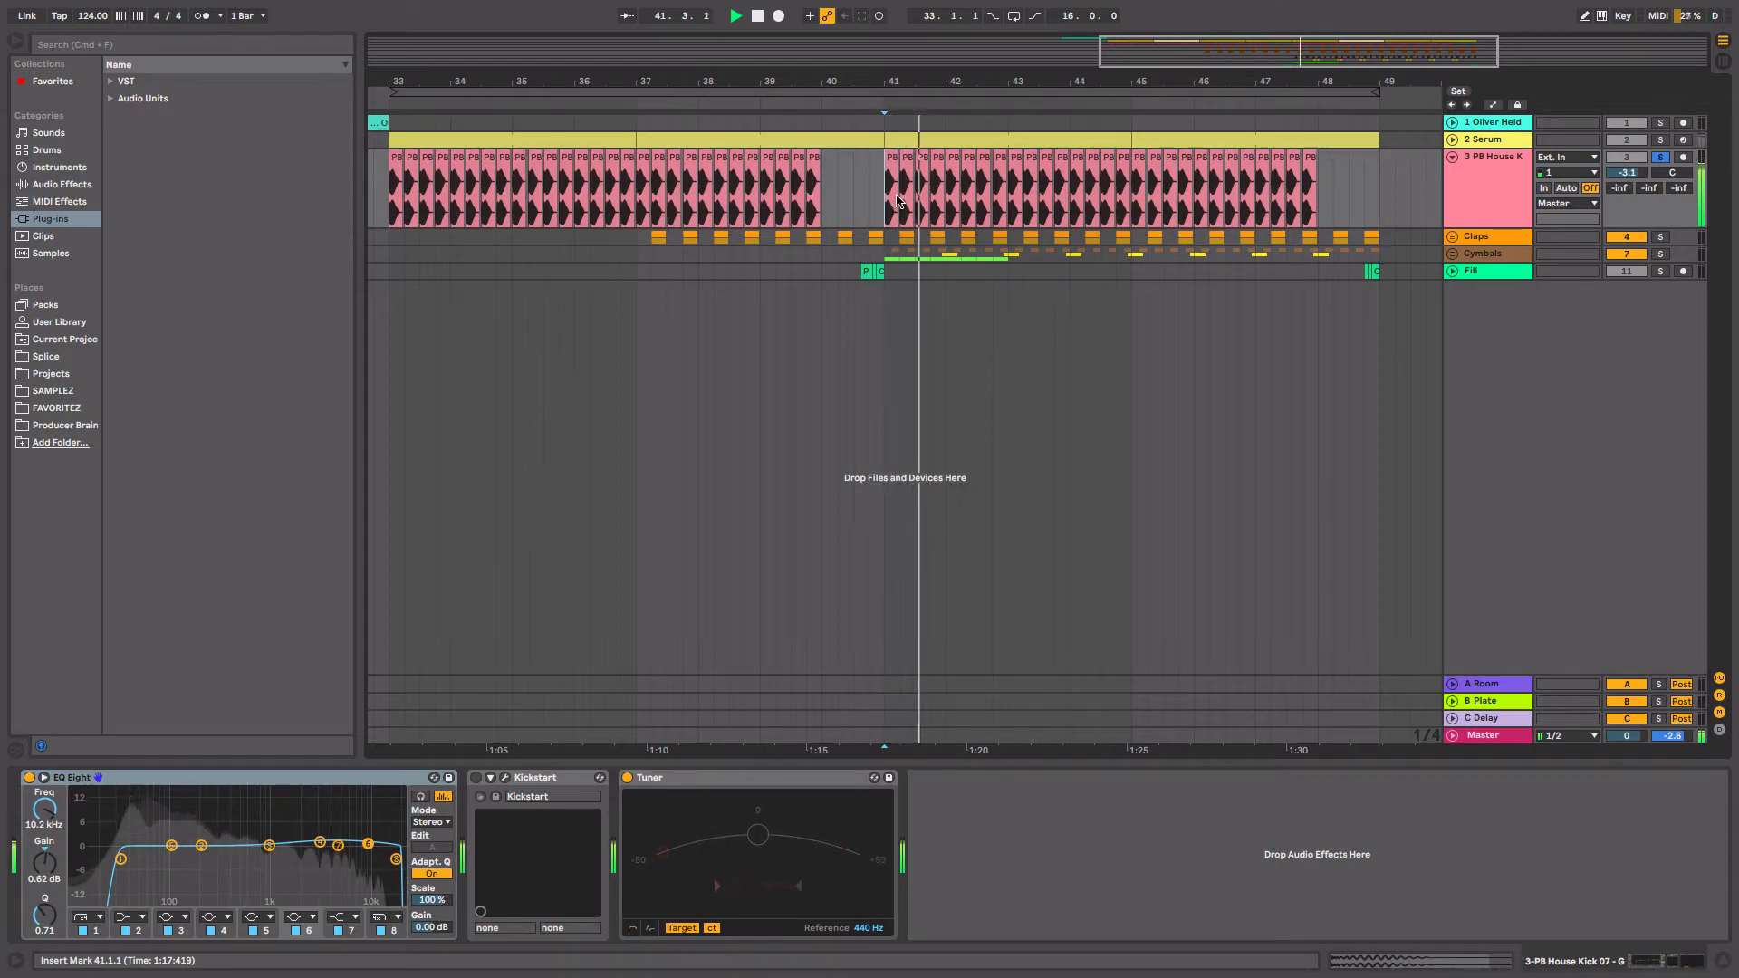
double_click(893, 184)
key(space)
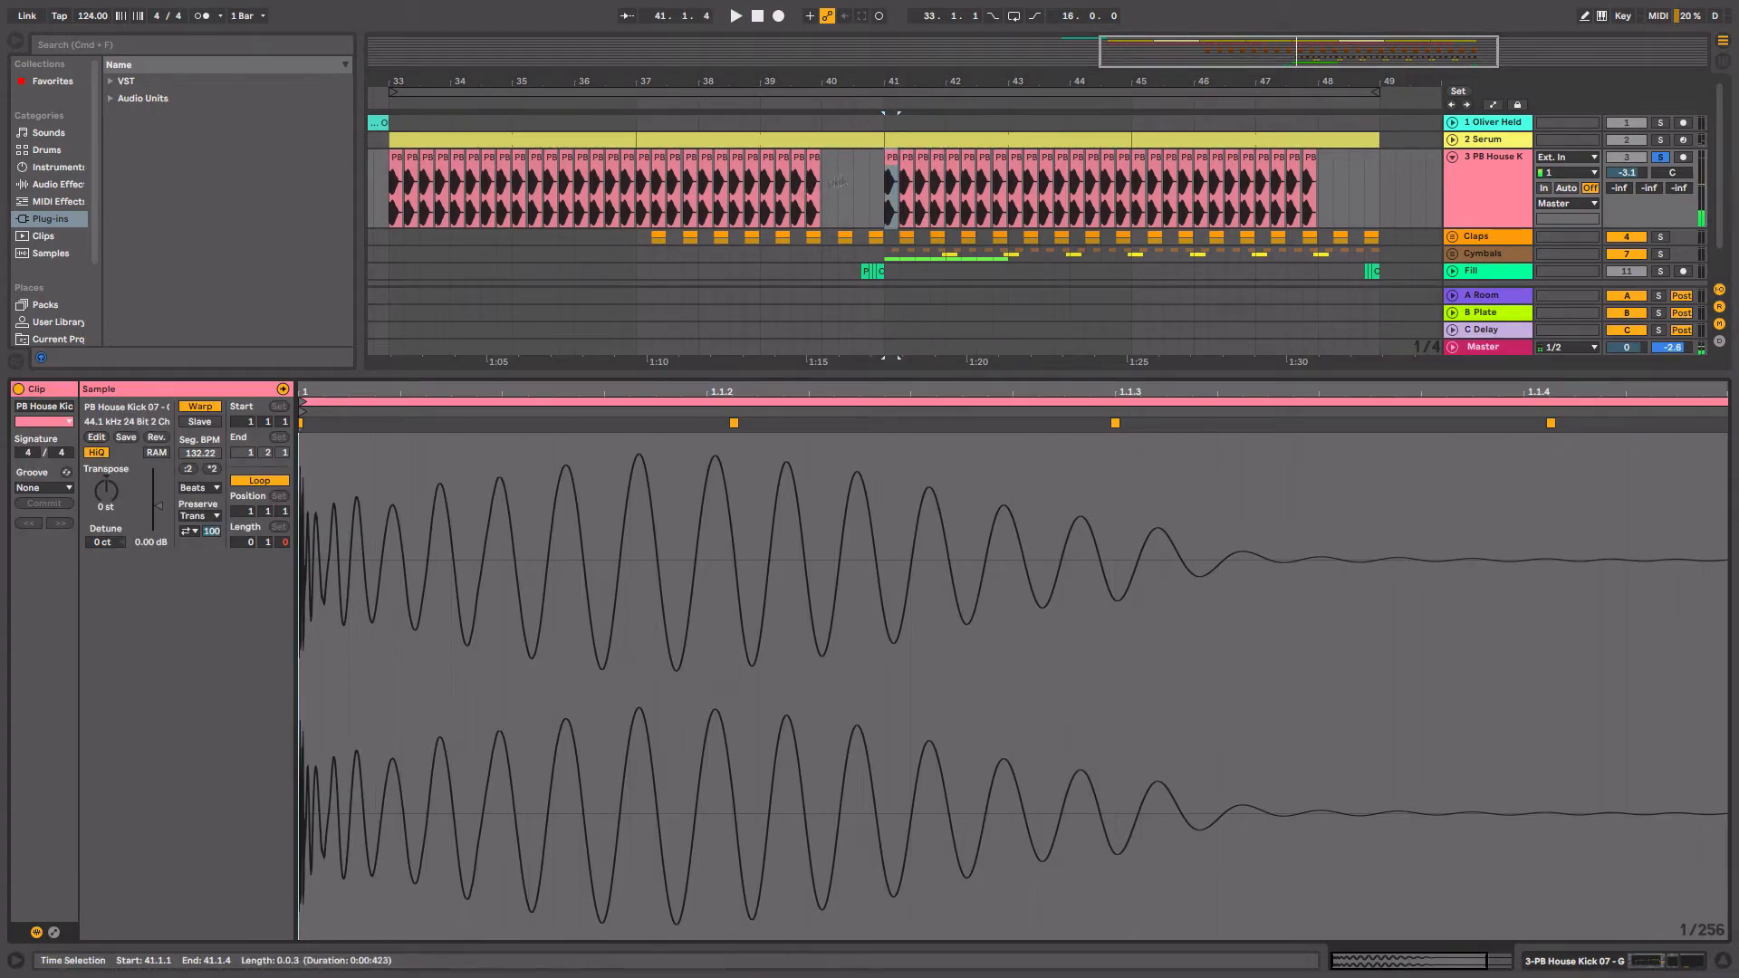
key(shift+Tab)
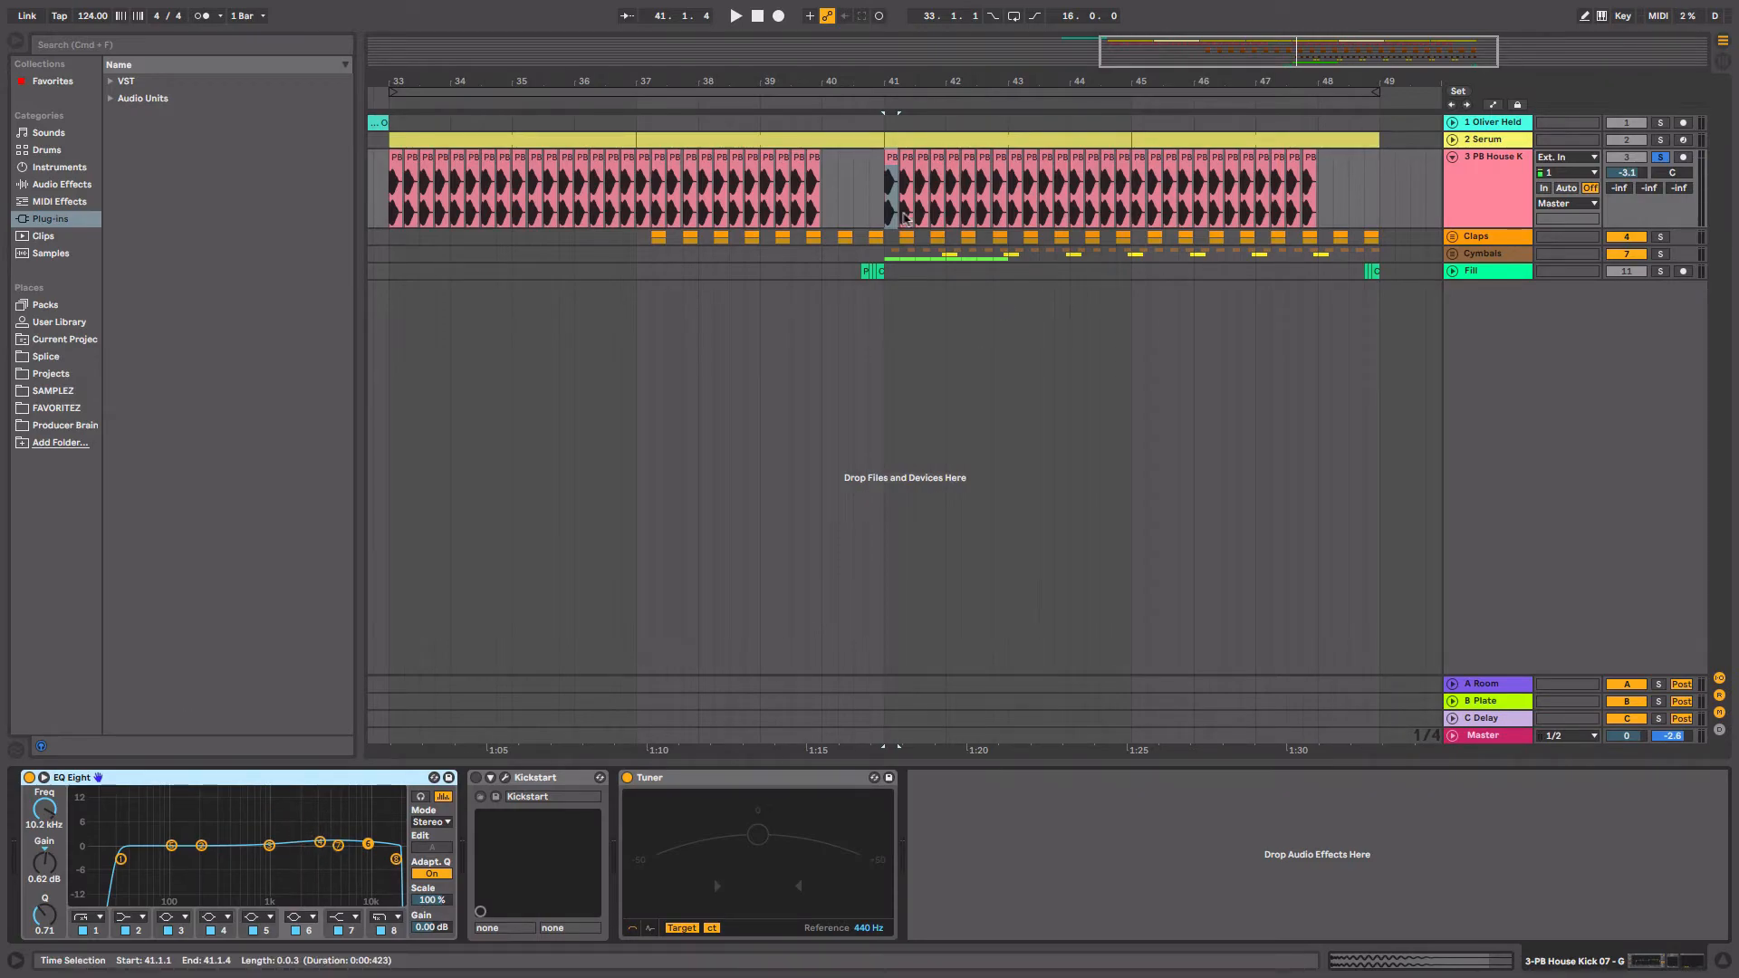
Play the kick from bar 41, adding the Claps group to the solo and unfolding it, and stop playback.
click(877, 224)
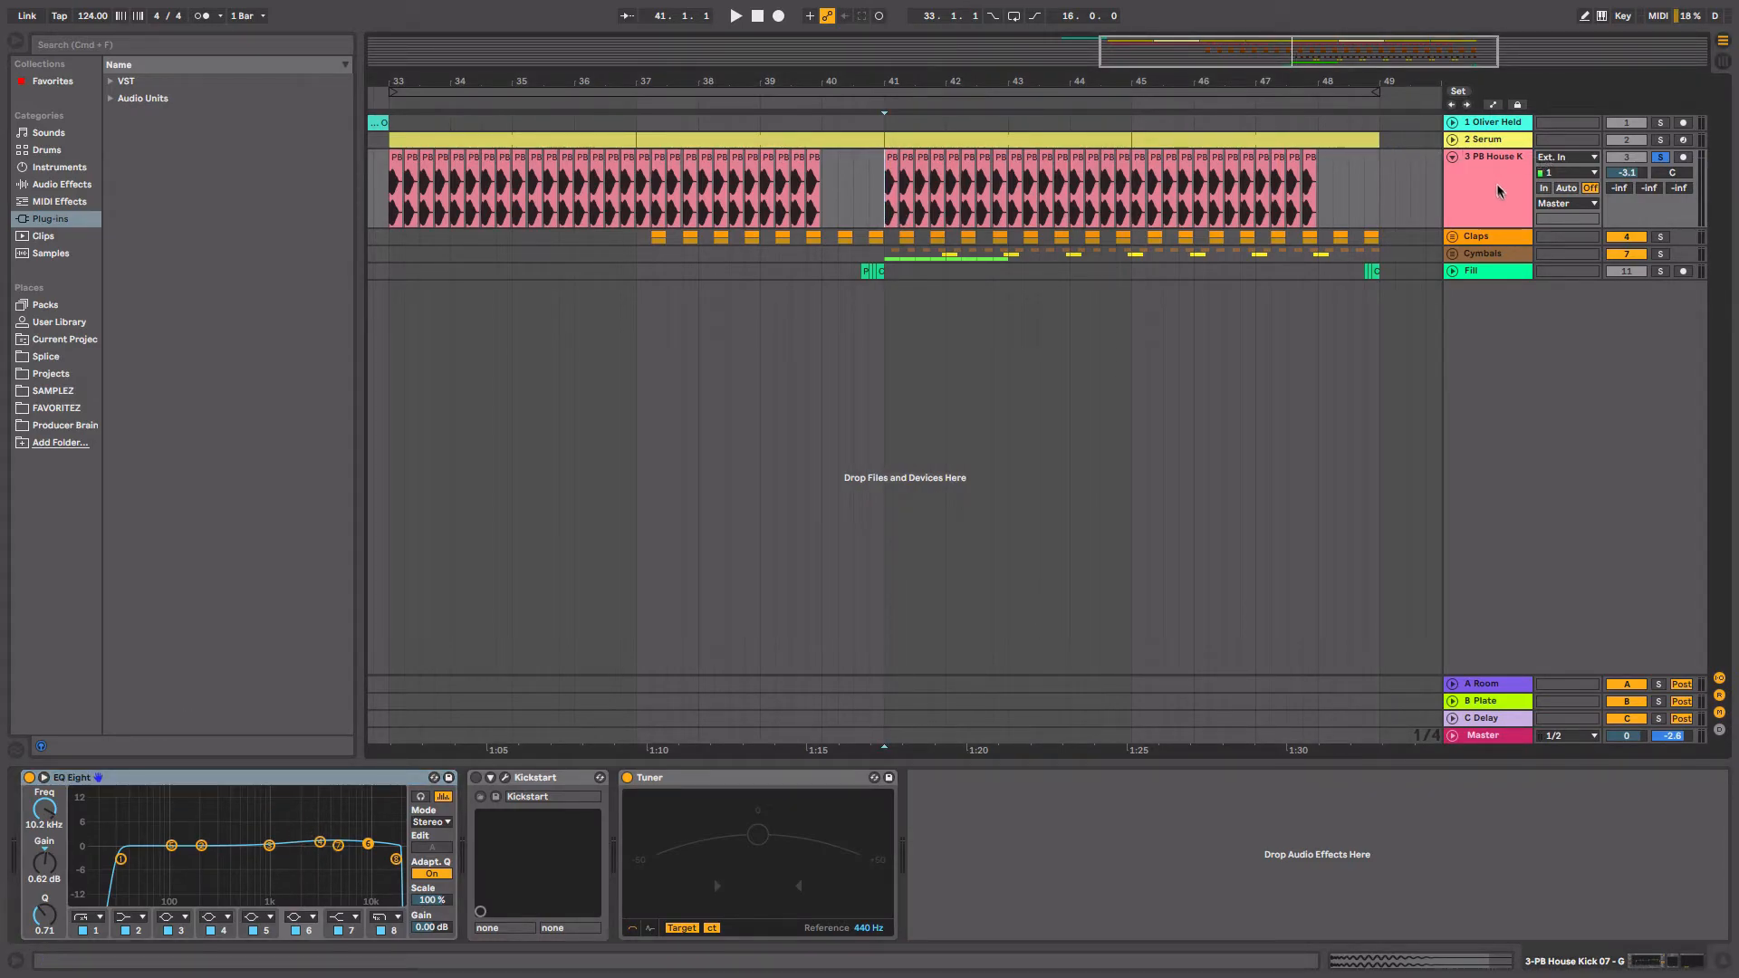
key(space)
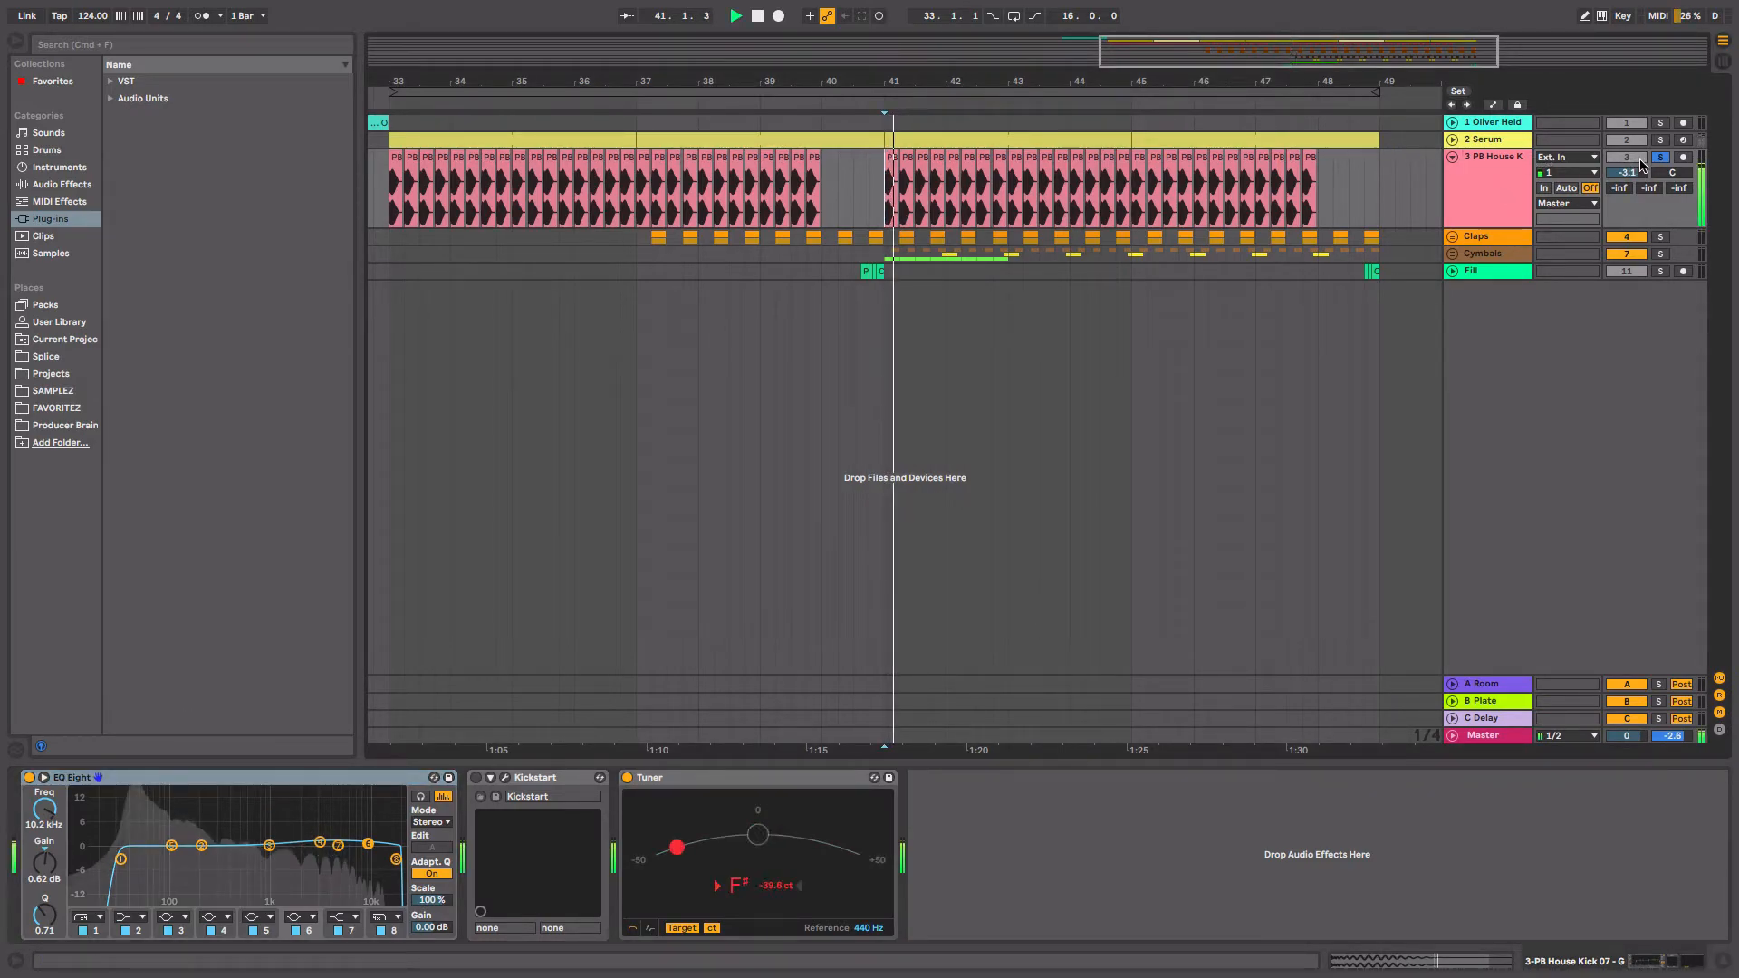
click(1661, 238)
click(1452, 237)
key(space)
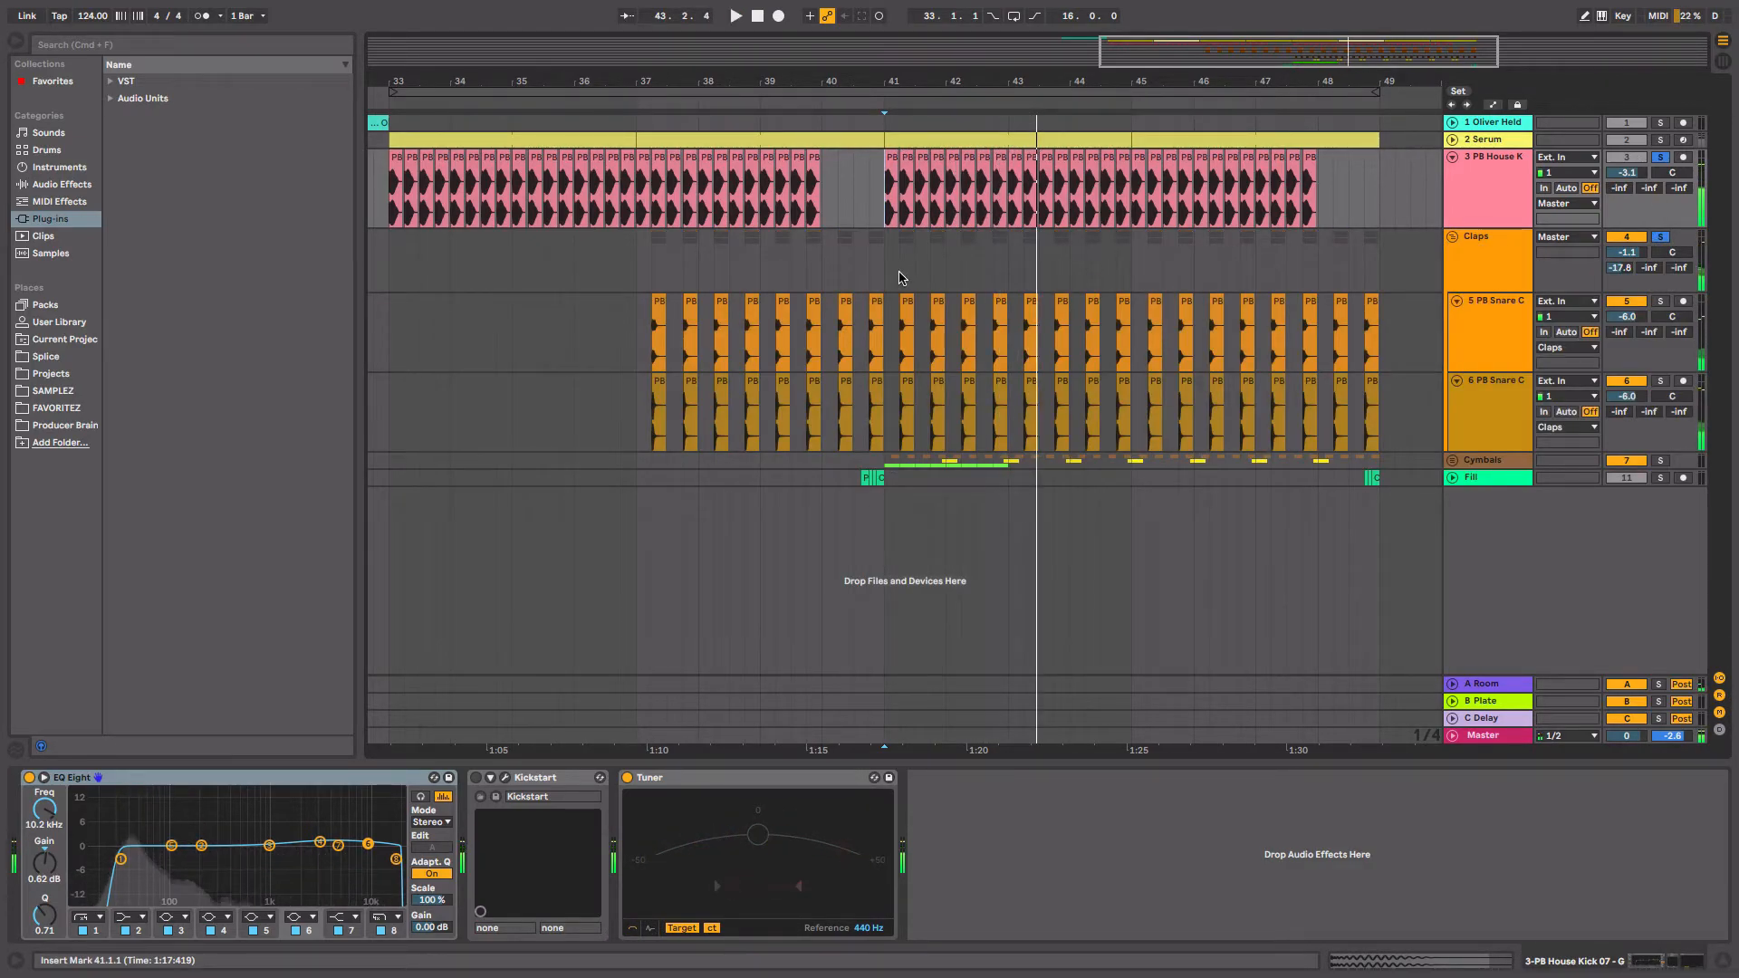
Audition each of the two PB Snare layers in solo from bar 41.2, and solo the whole Claps group.
click(902, 272)
click(1661, 302)
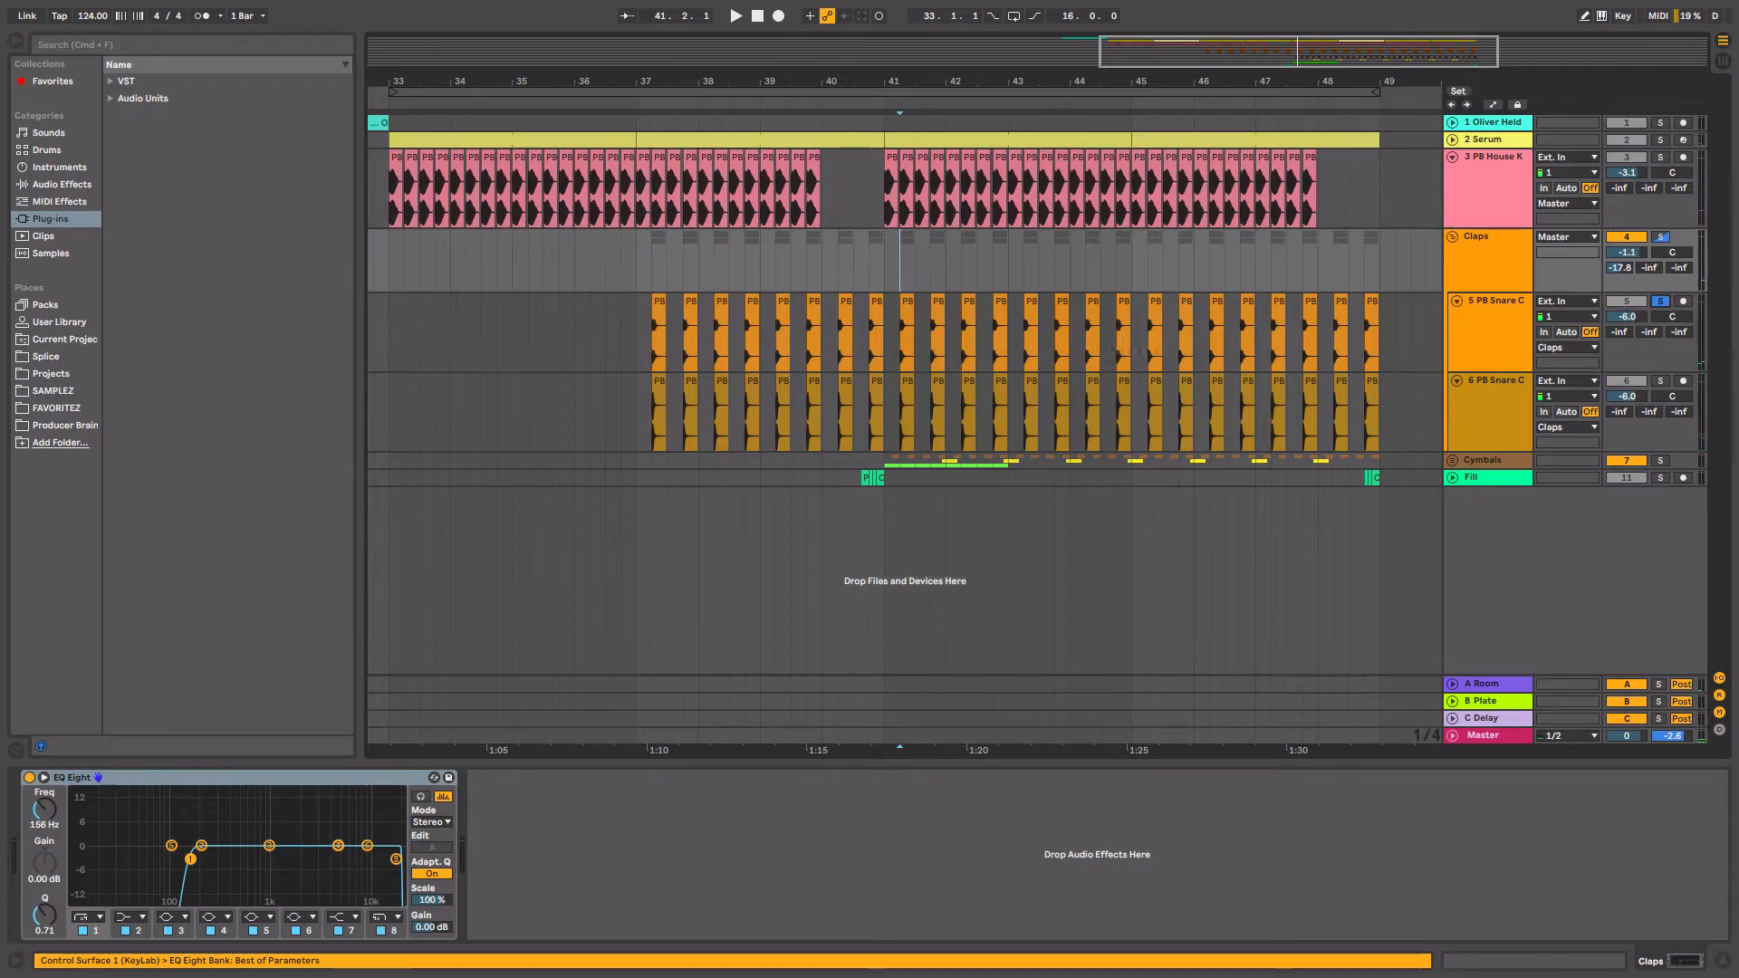
click(906, 310)
key(space)
click(1661, 382)
click(1661, 237)
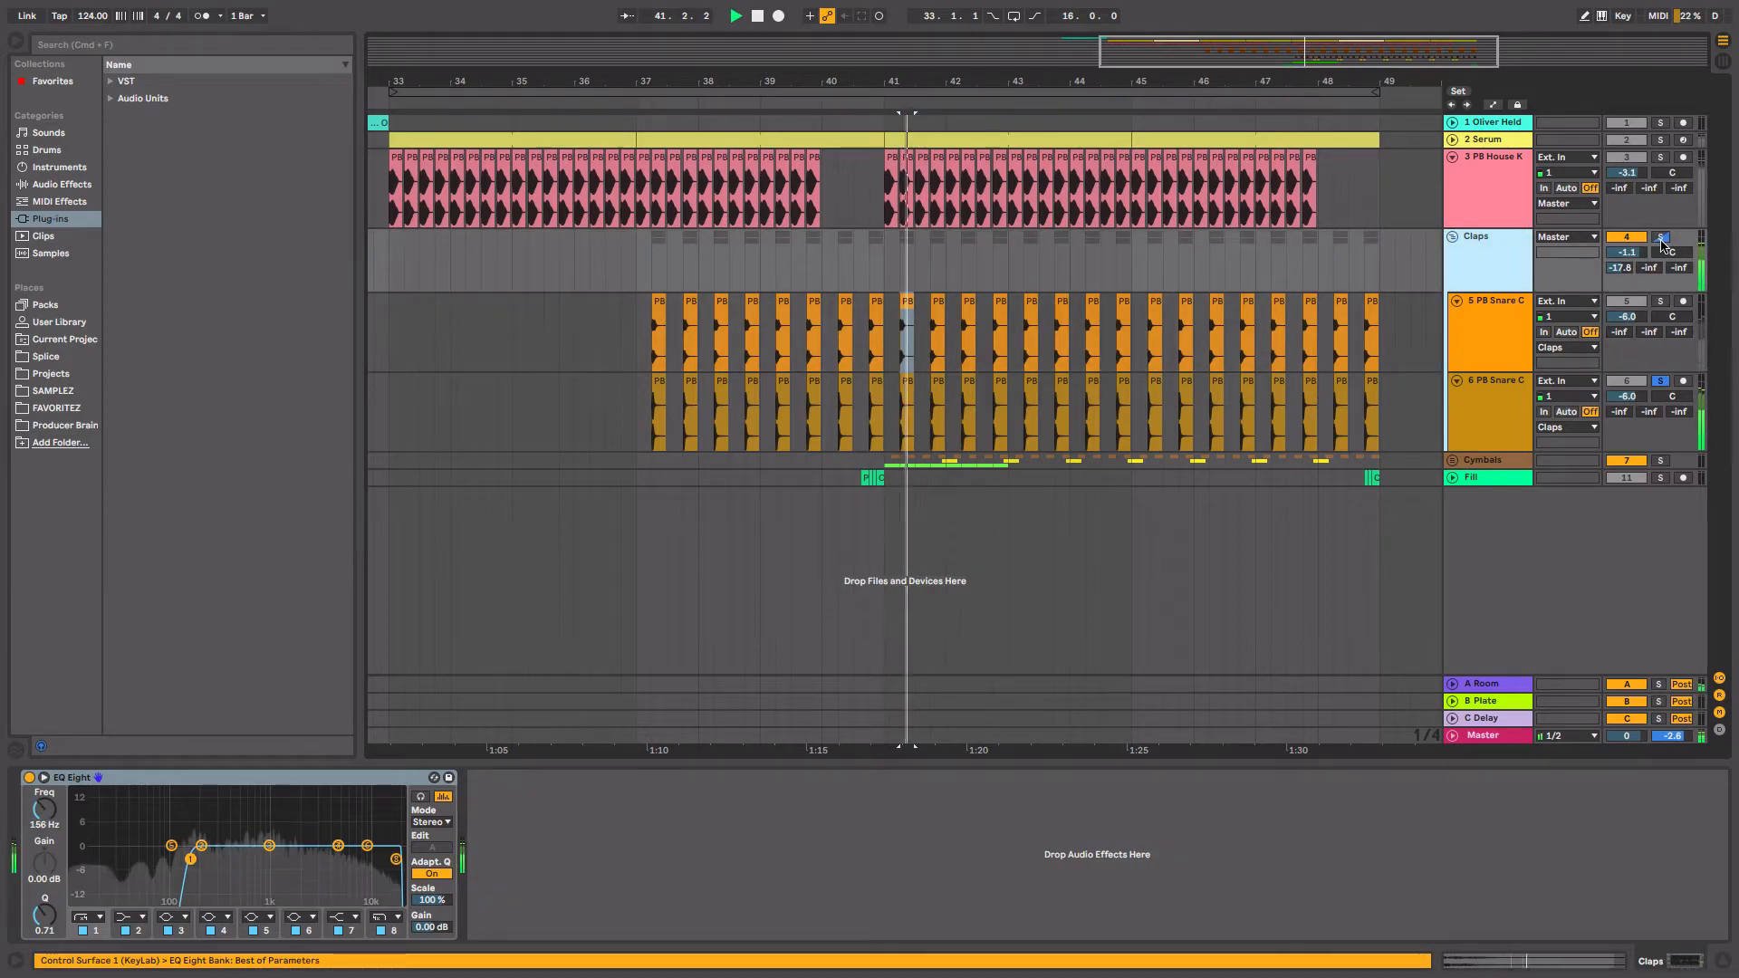
Fold the Claps group, unfold and solo the Cymbals group, and play it from bar 41.
click(1452, 237)
click(1453, 253)
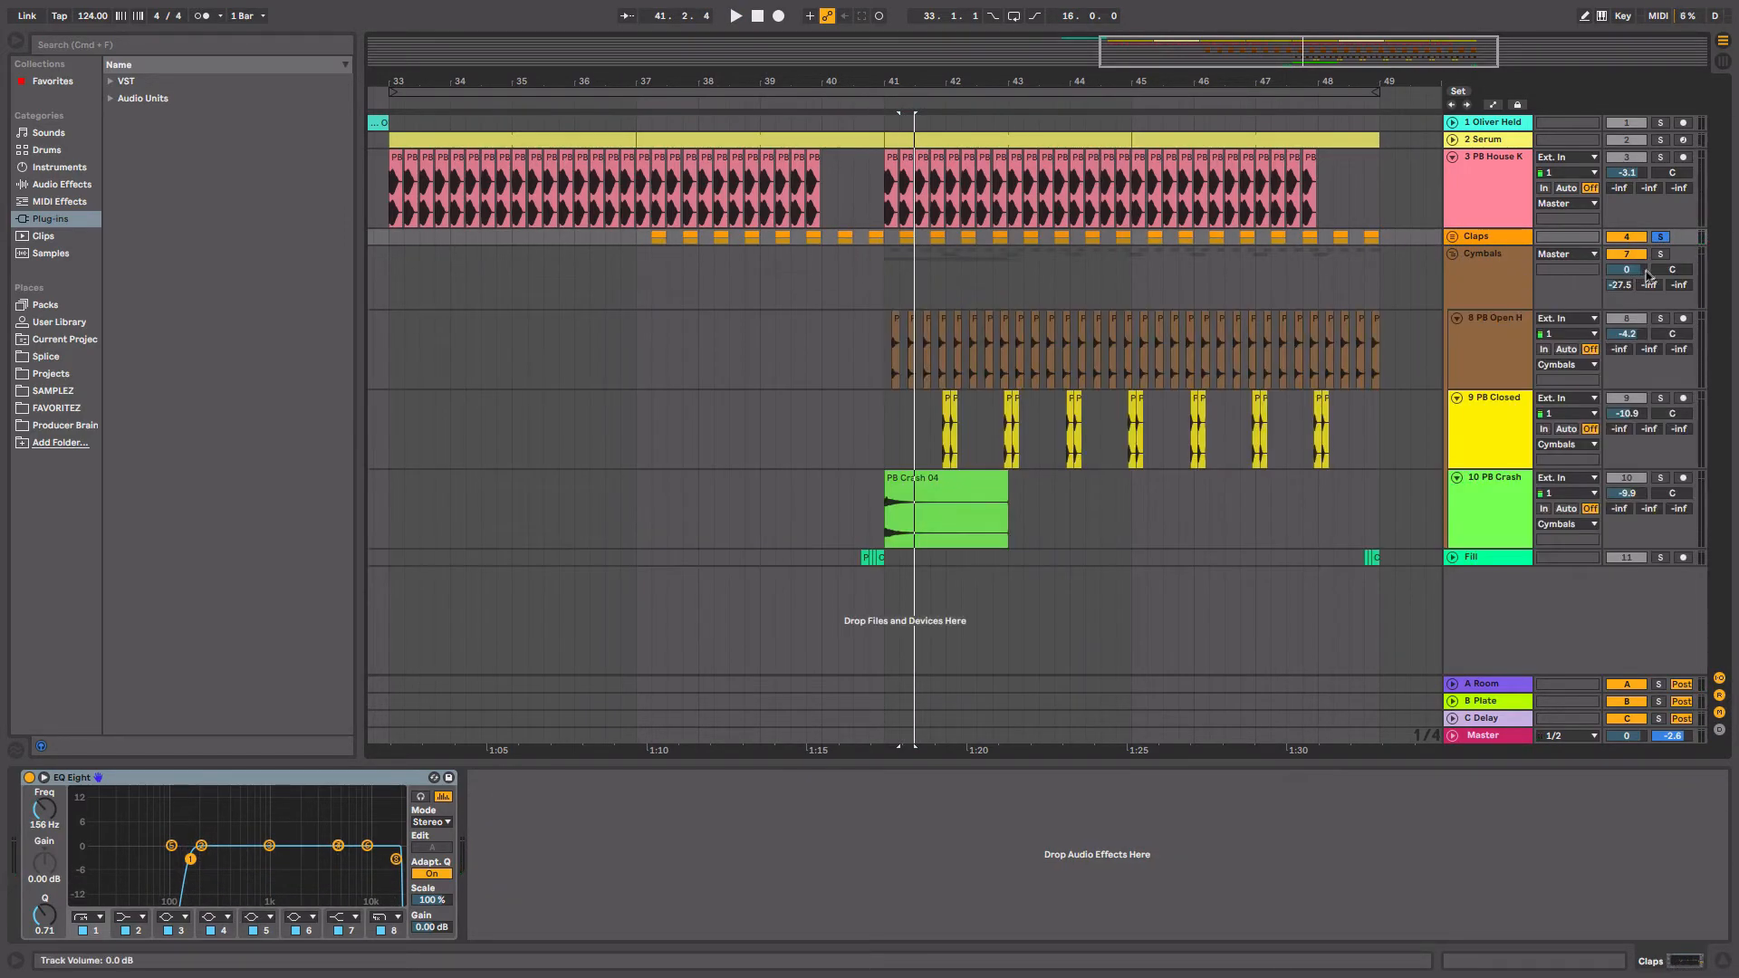
click(885, 290)
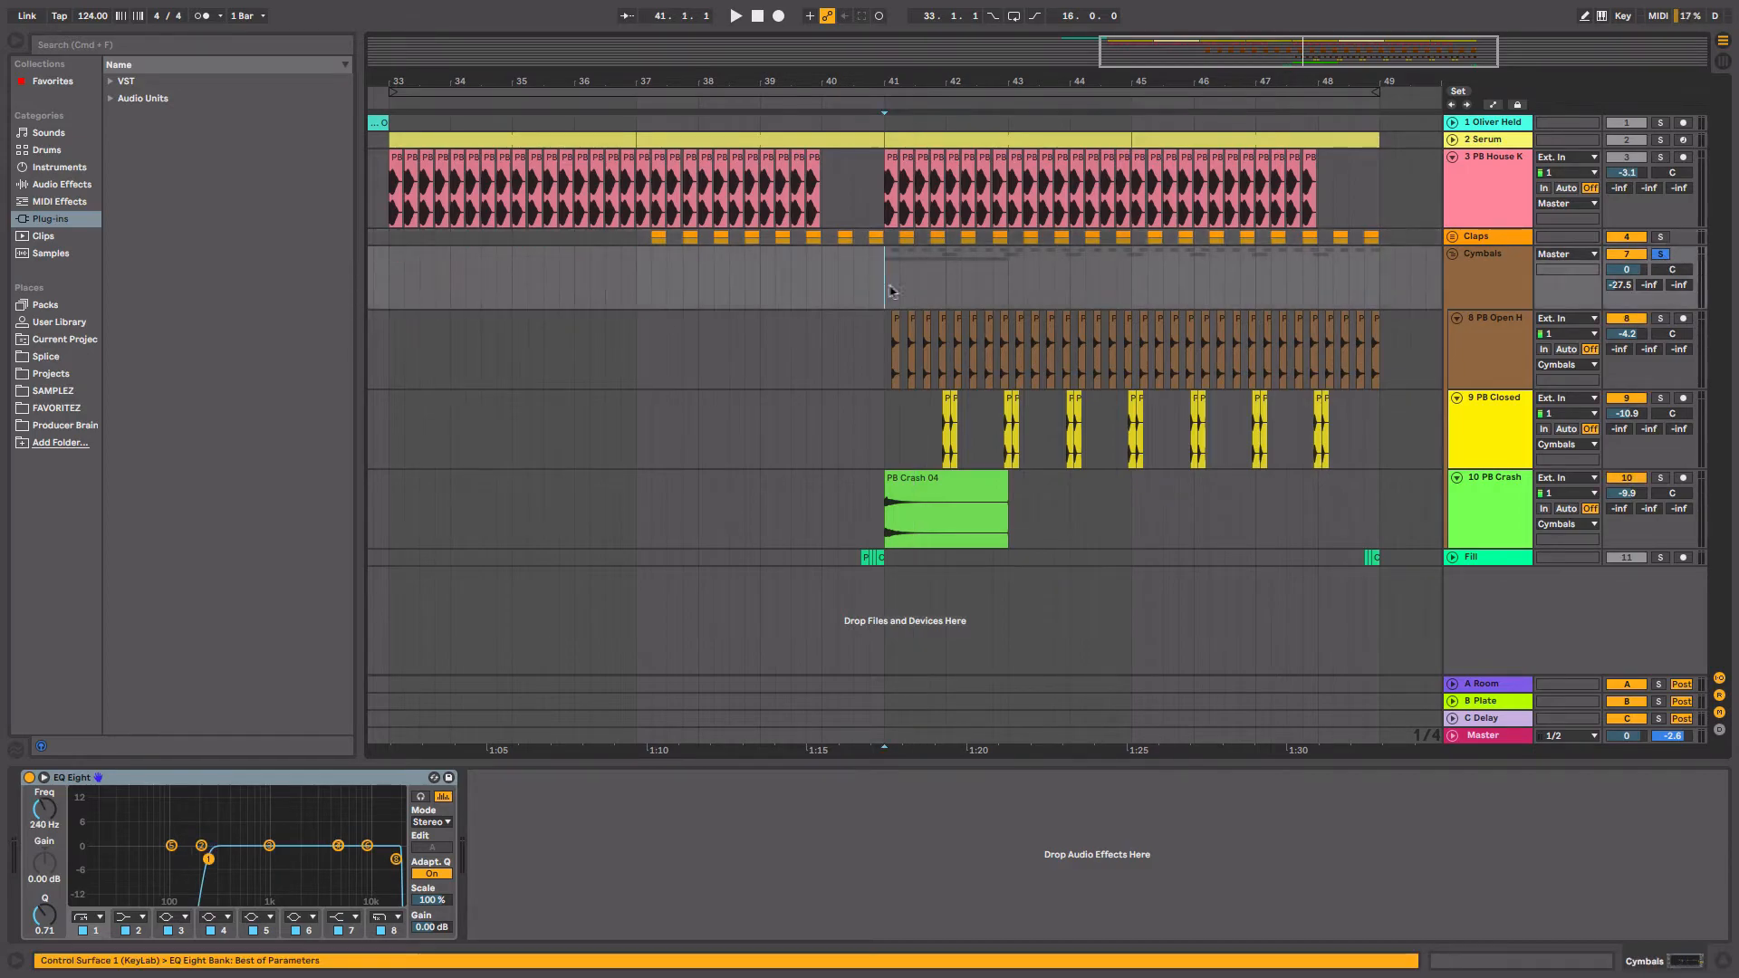
key(space)
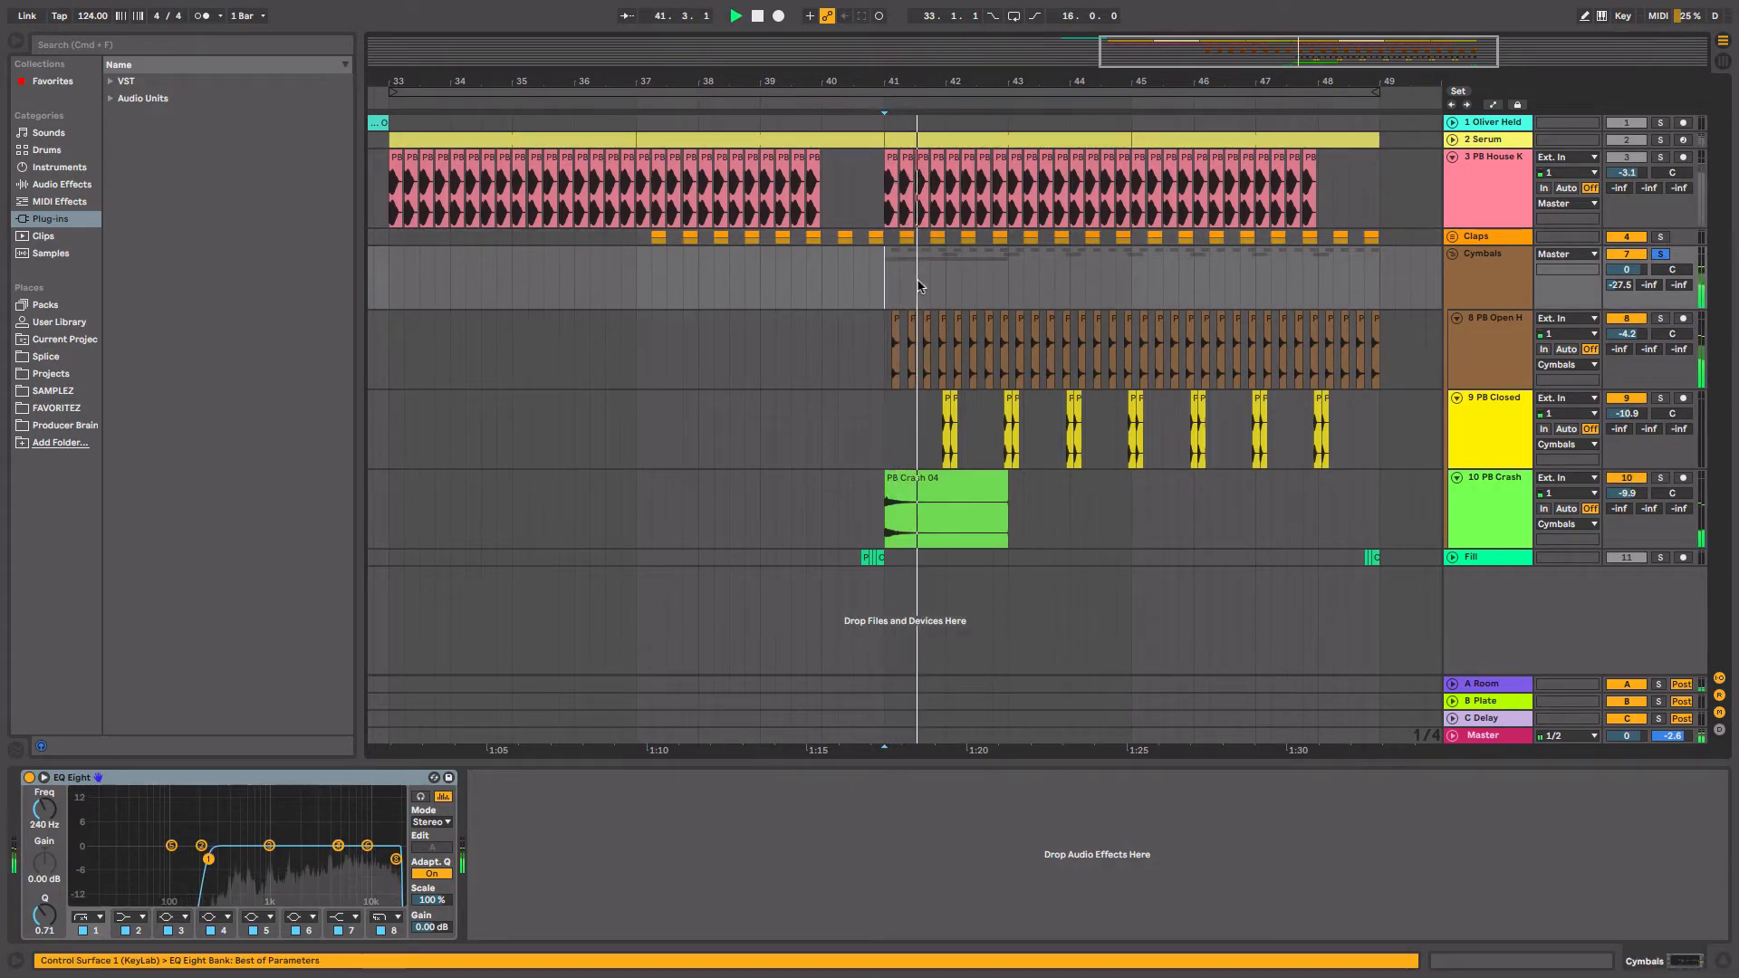
drag(1020, 80, 966, 140)
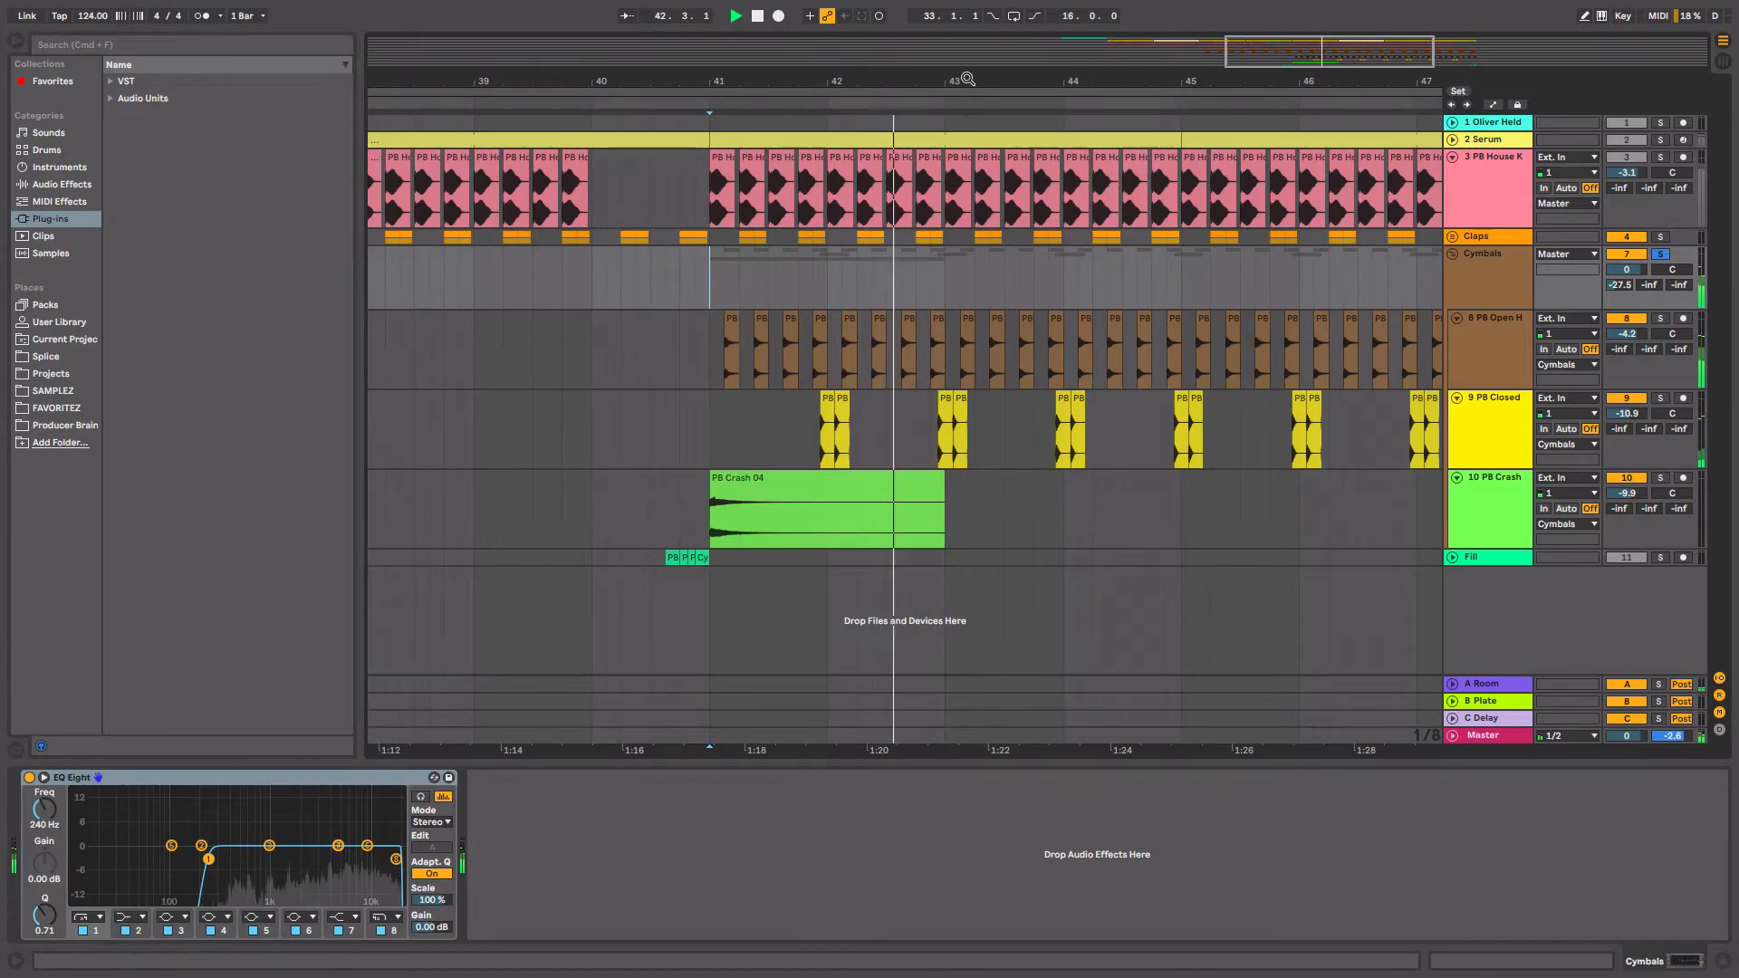
Stop playback and audition the open hi-hat track in solo from its first clip at bar 41.1.3.
key(space)
click(732, 349)
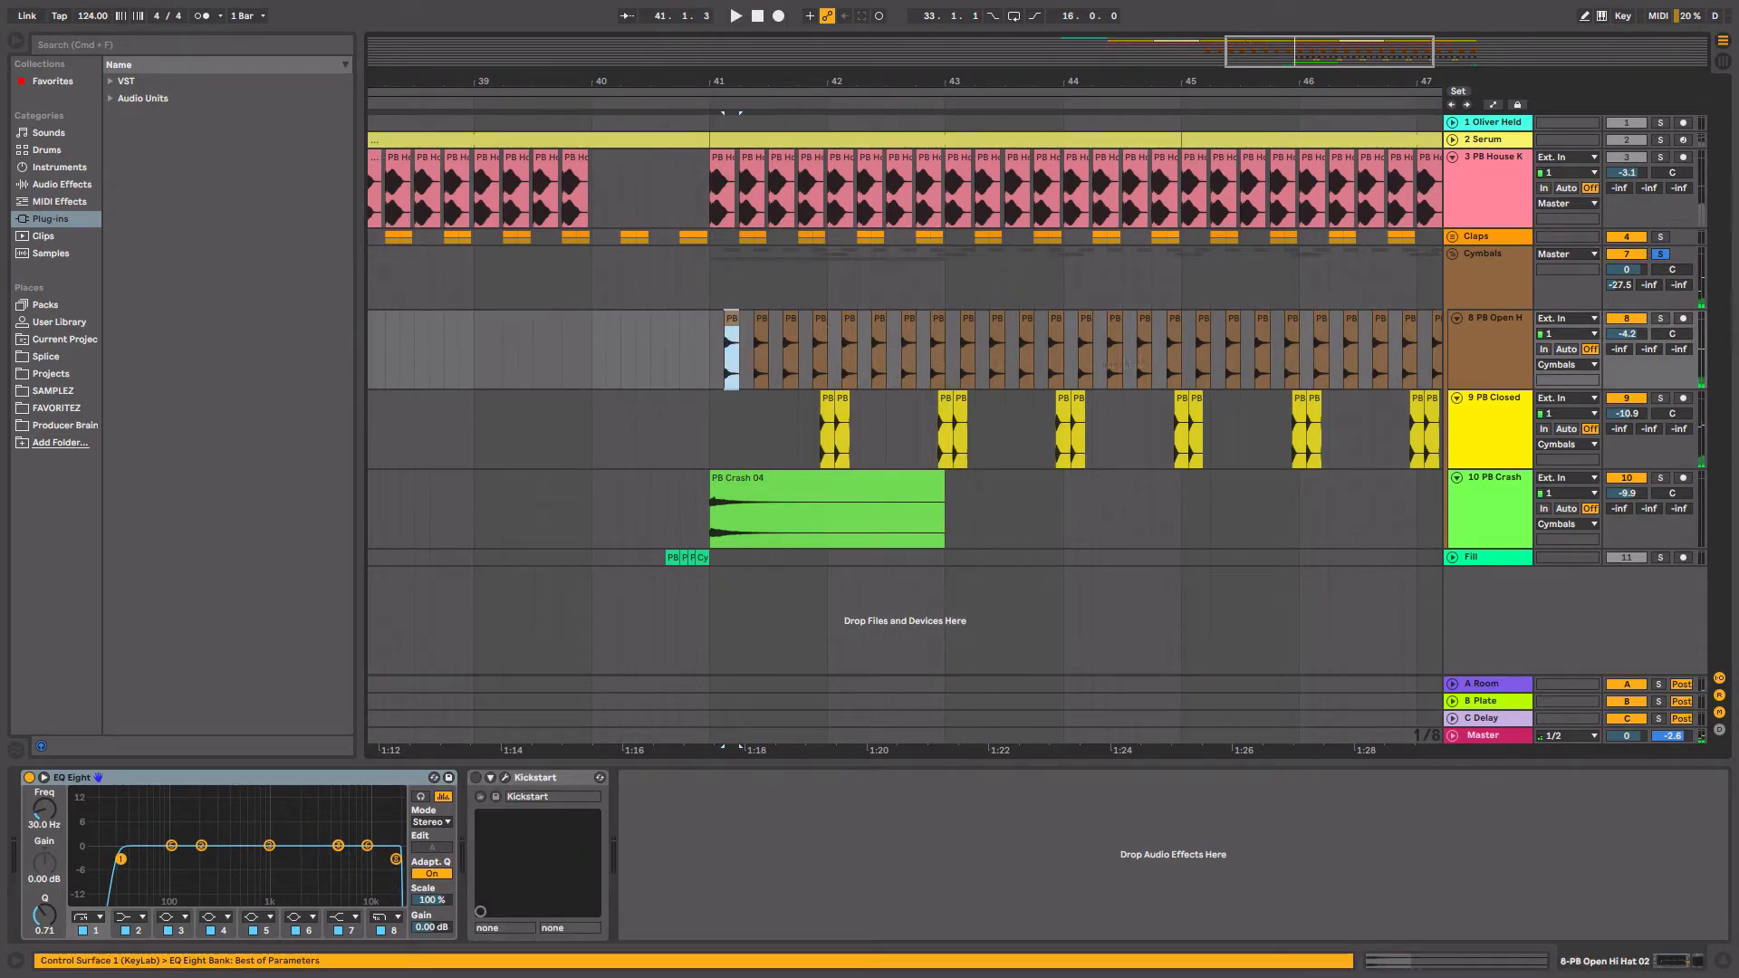
click(1661, 318)
key(space)
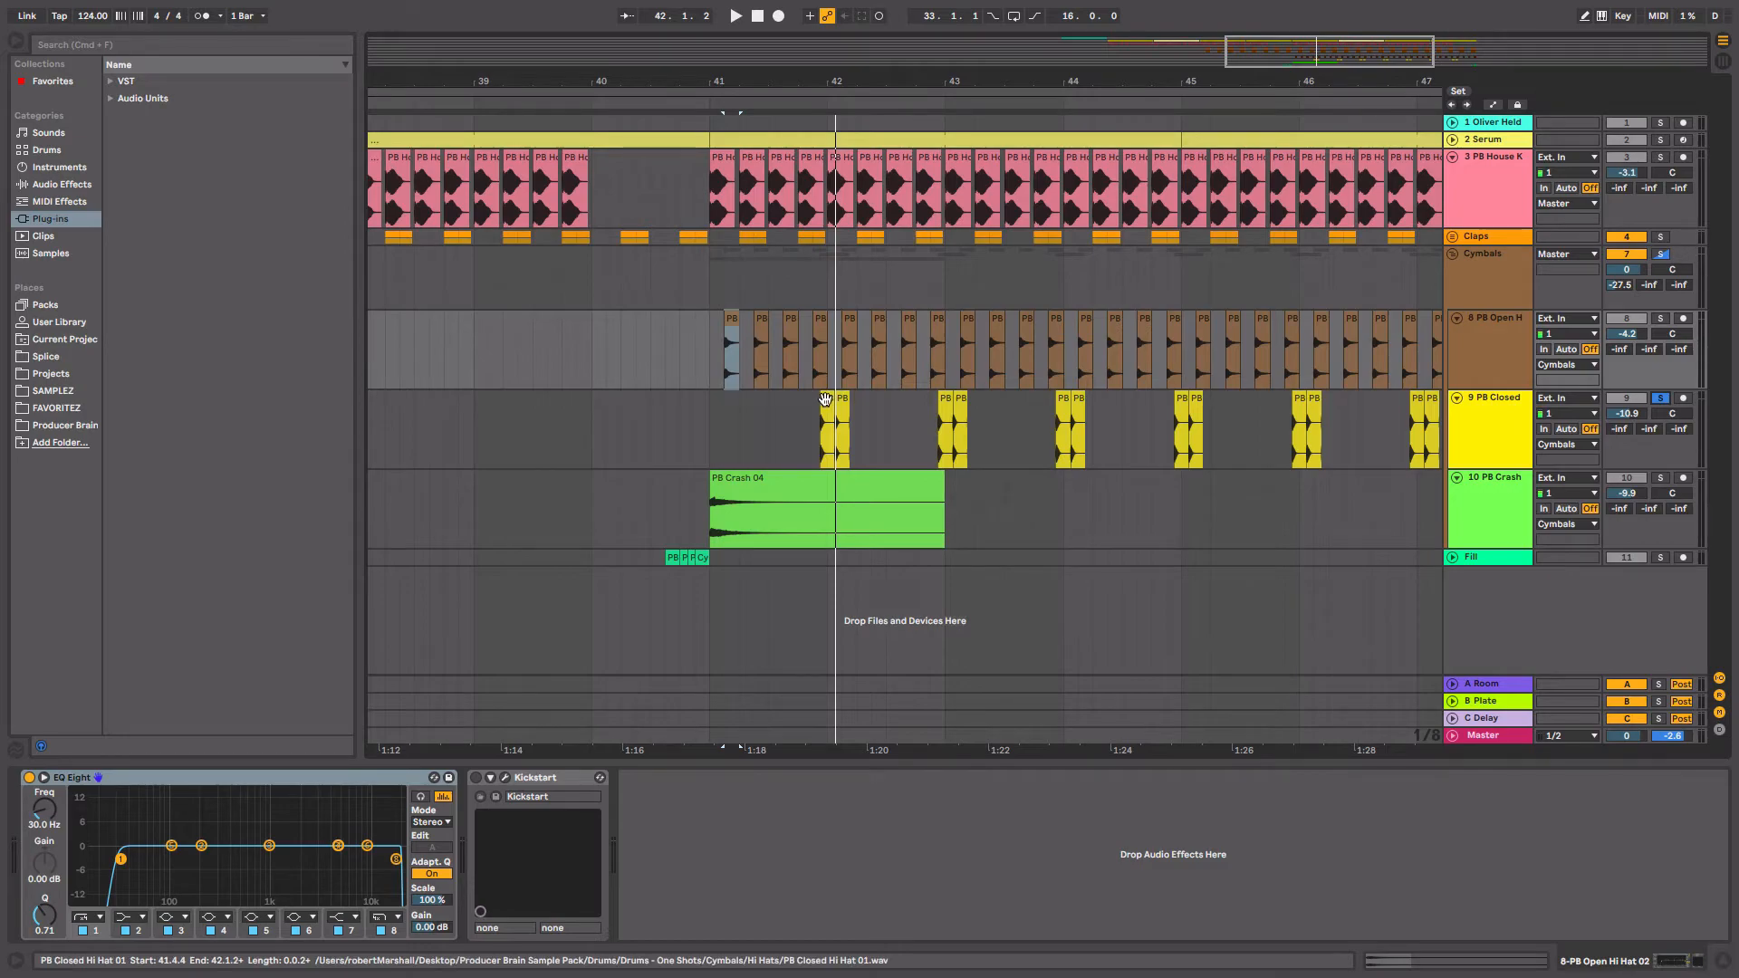
click(724, 364)
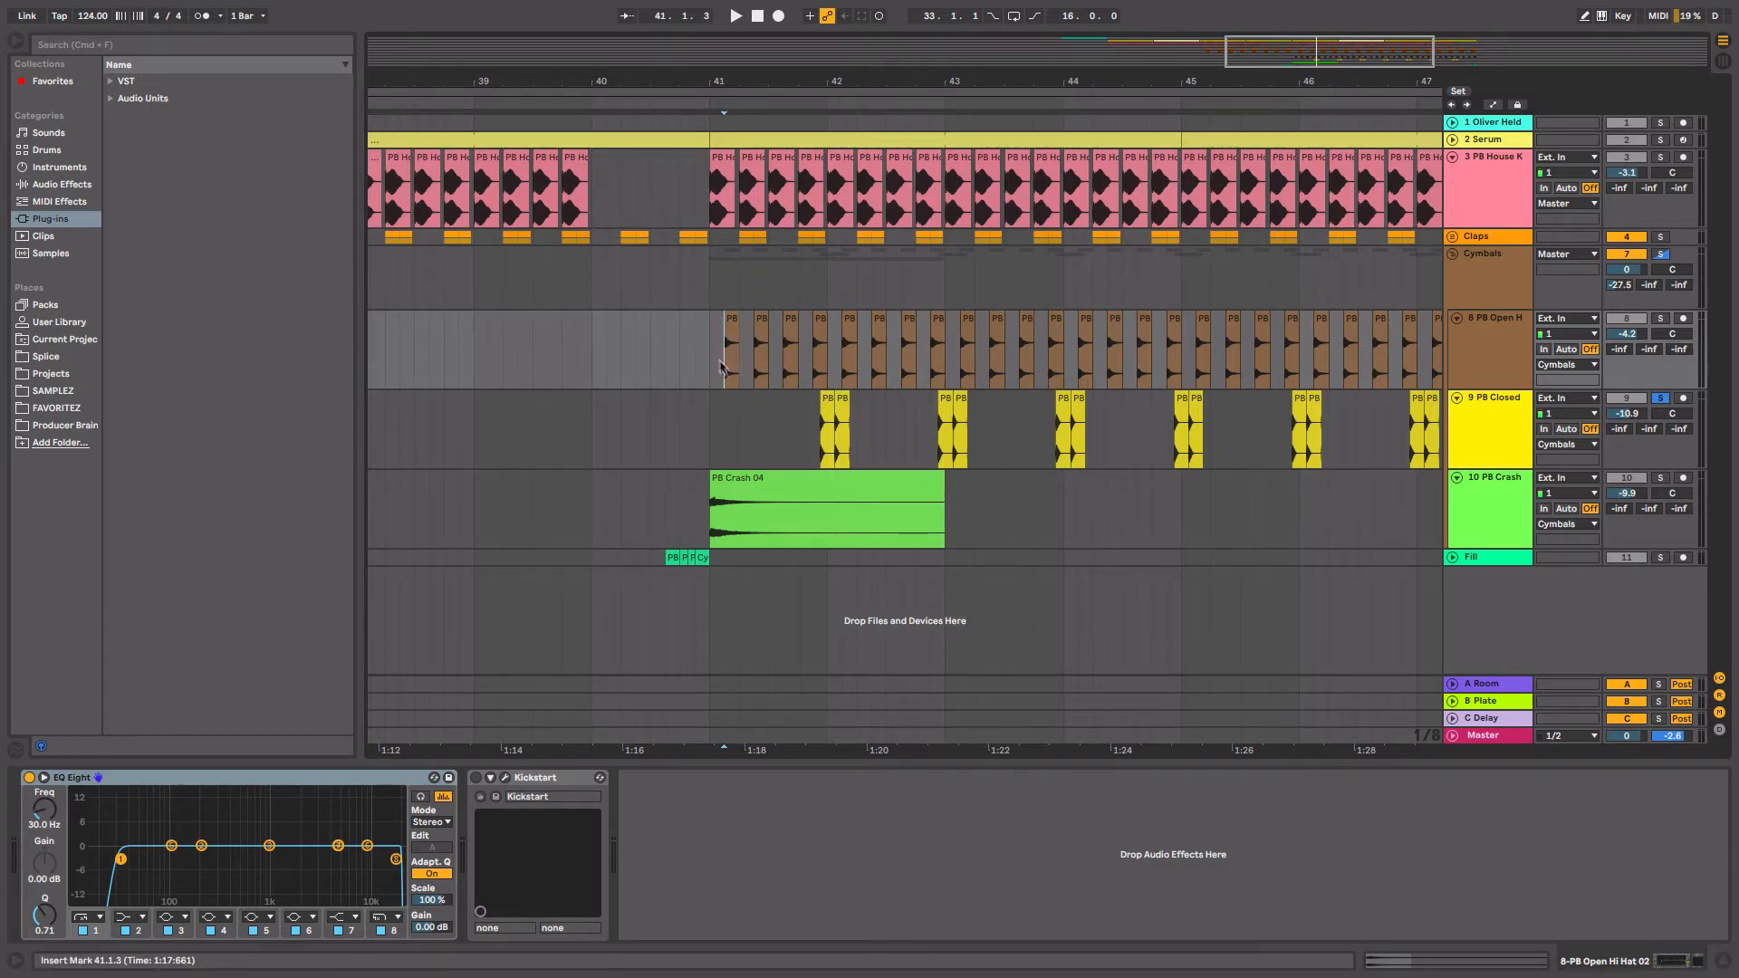
Audition the PB Crash 04 clip at bar 41 in solo and stop playback.
click(711, 509)
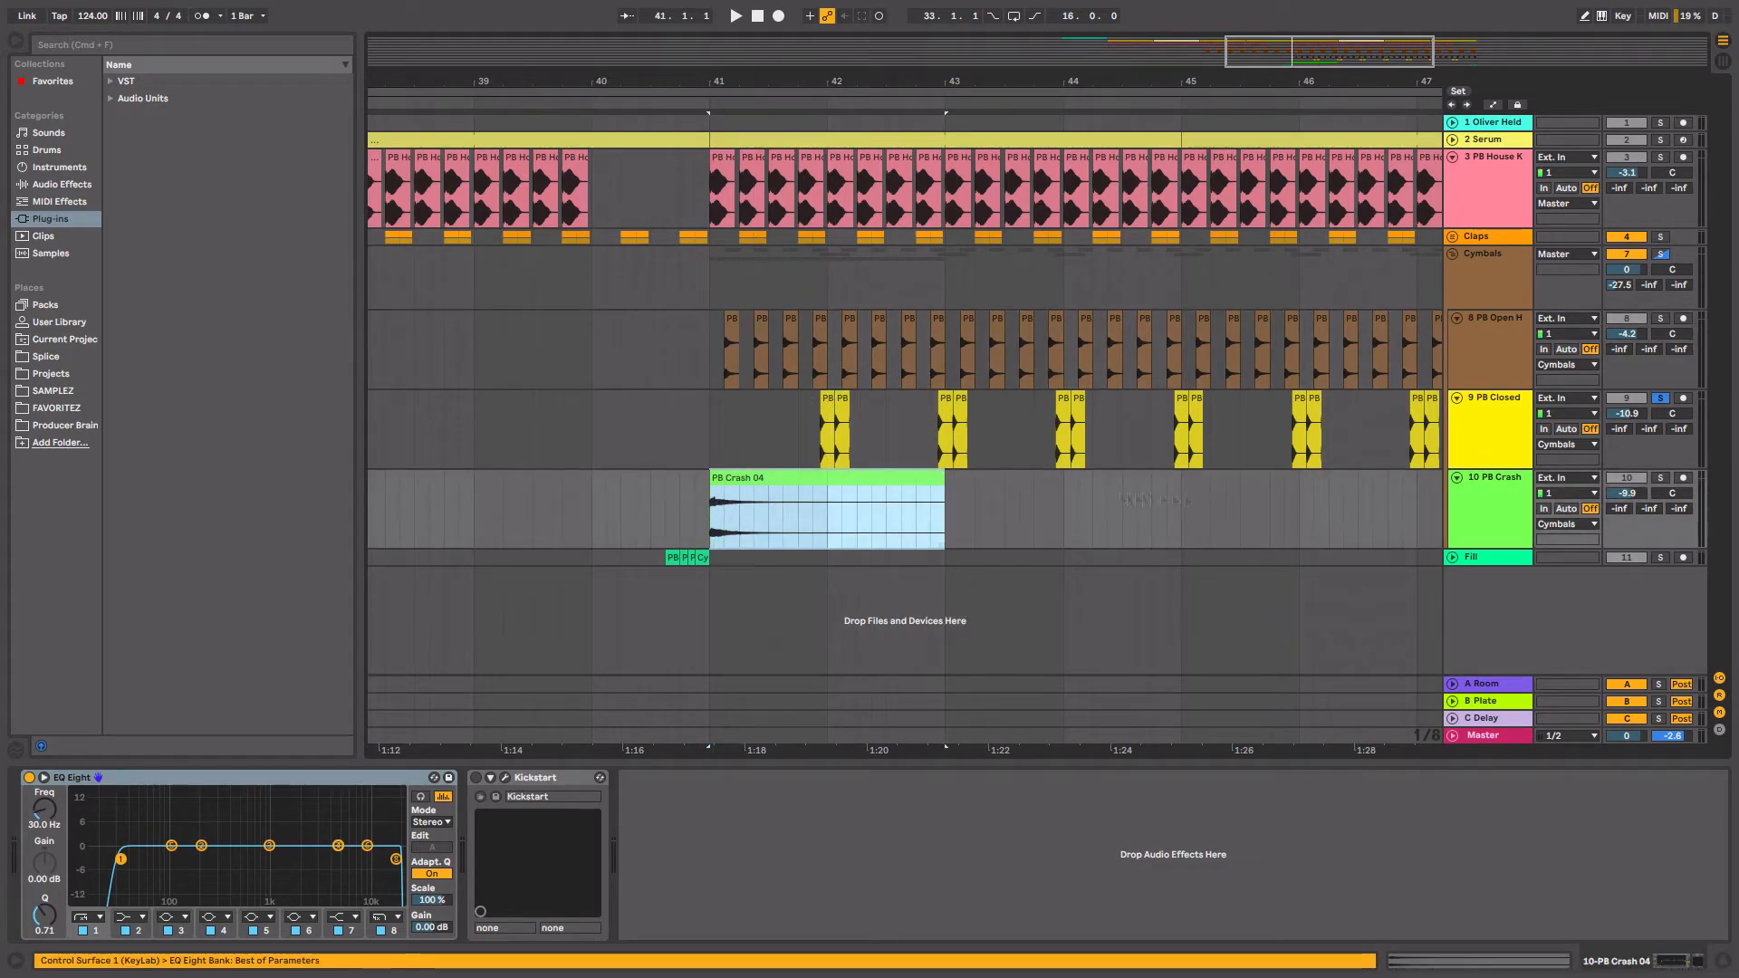
click(880, 479)
key(space)
key(space)
Solo the closed hi-hat track and play it from bar 41.4.4.
click(818, 438)
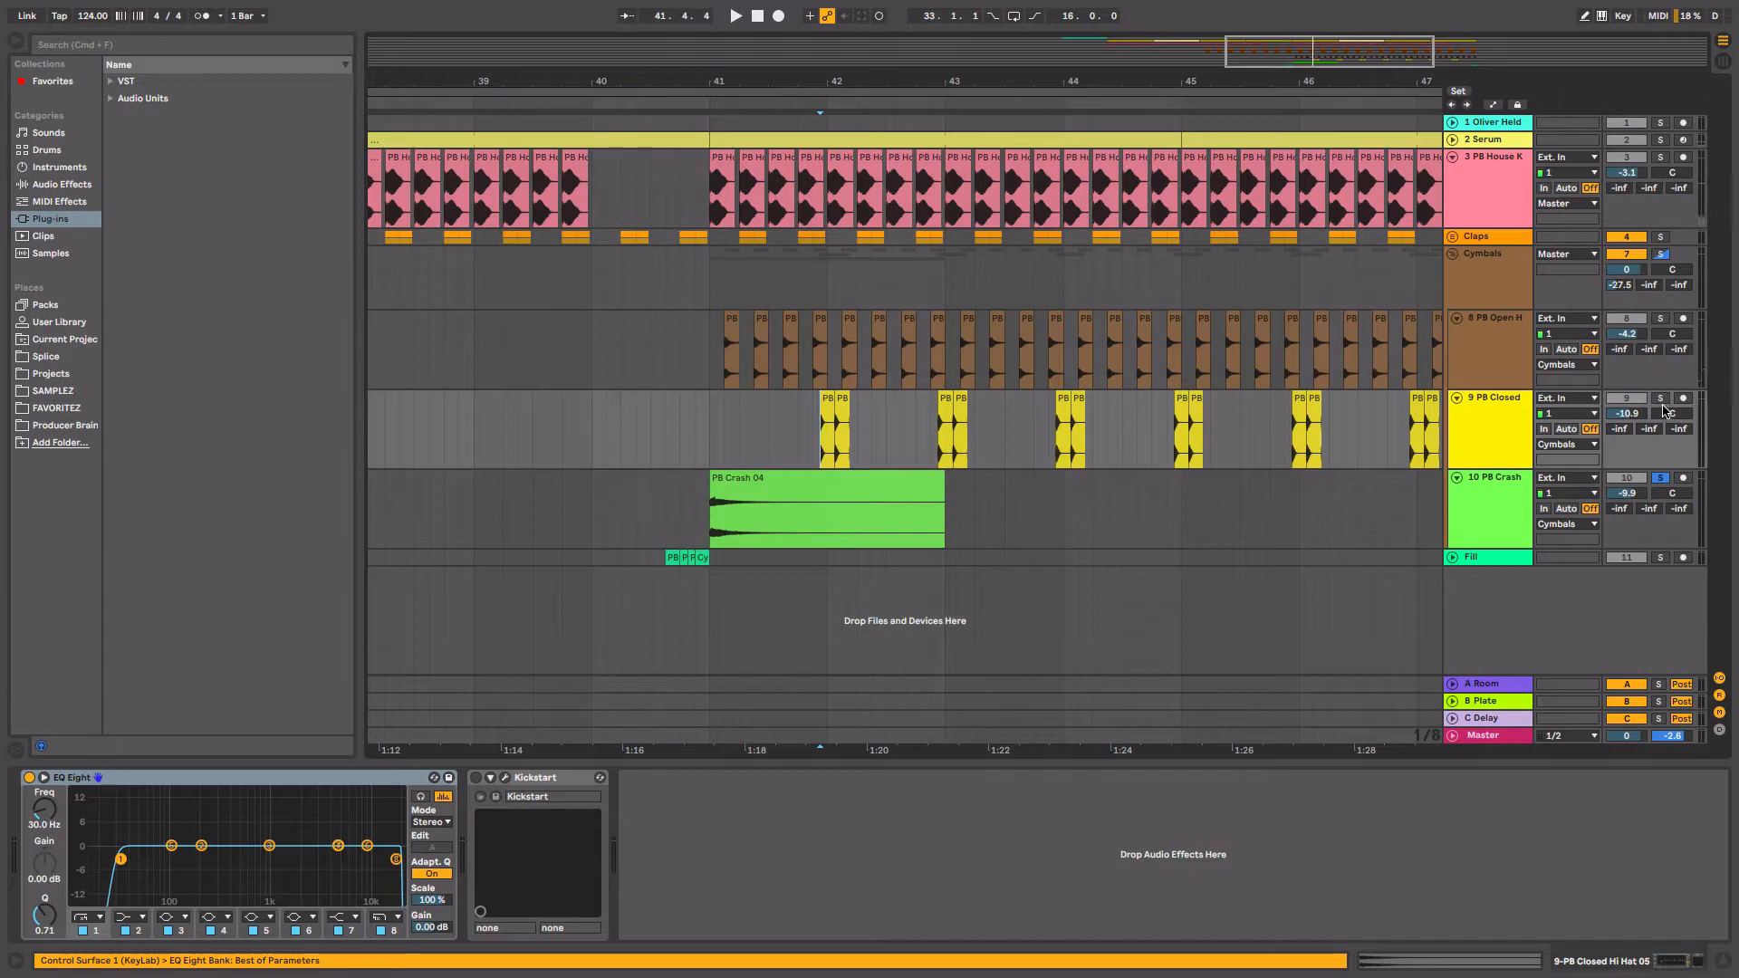
click(1661, 399)
drag(980, 83, 980, 139)
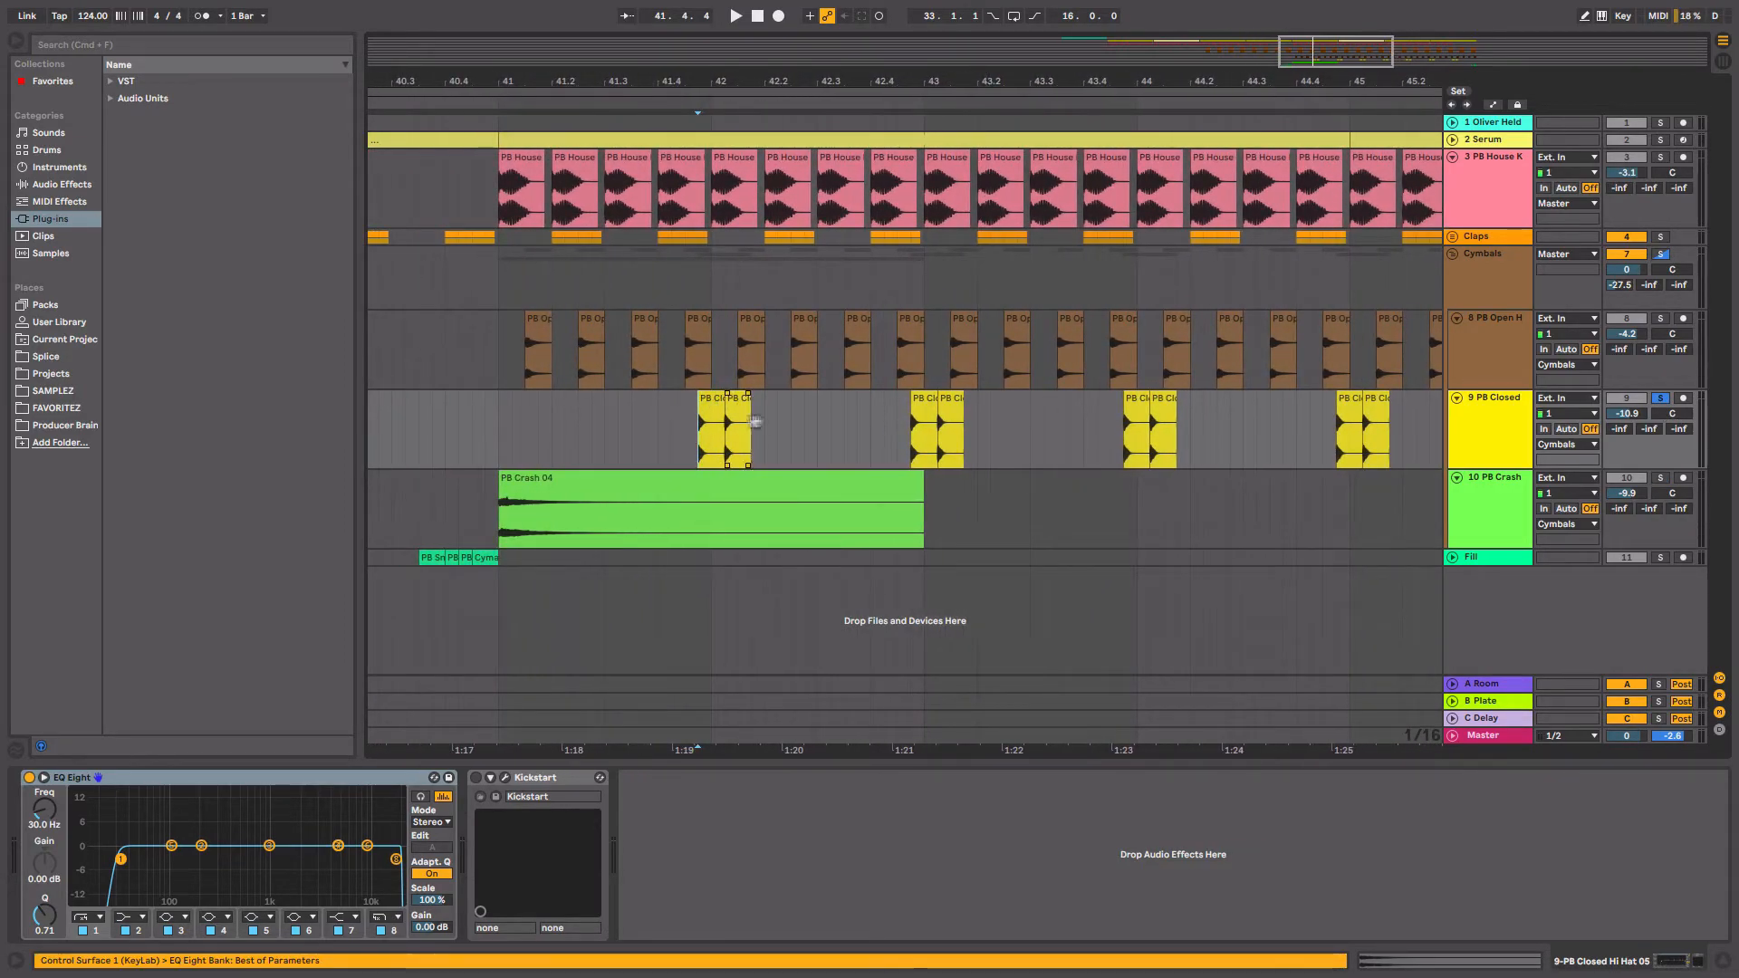
key(space)
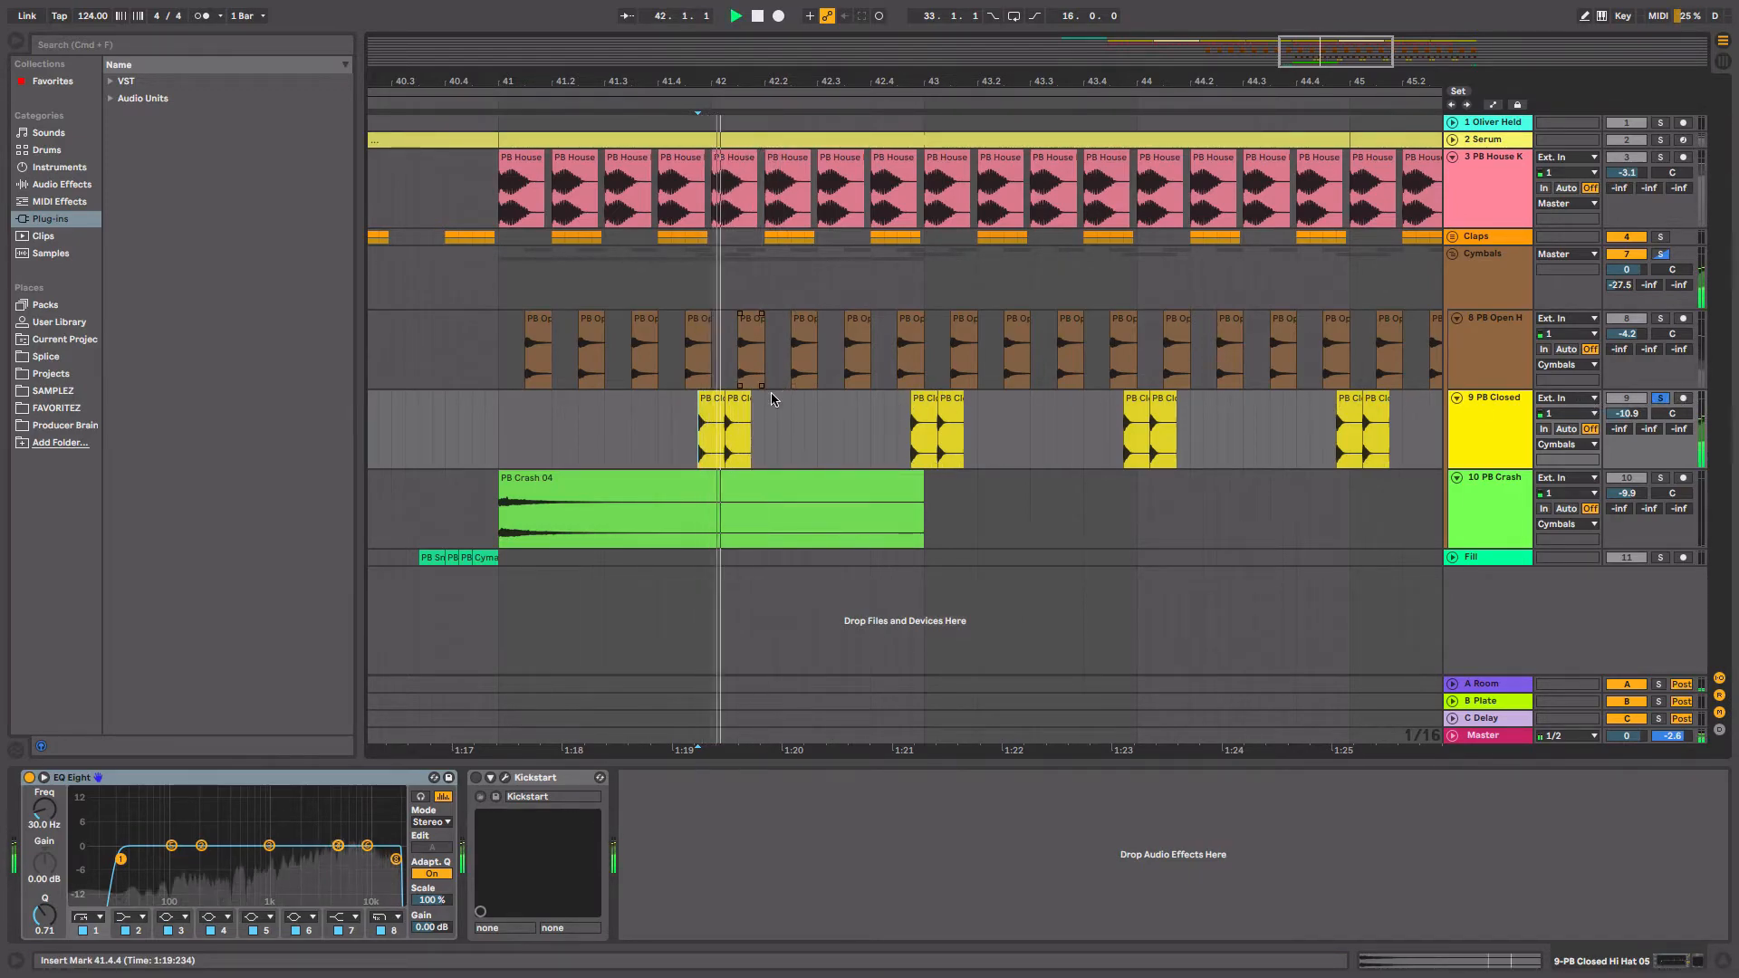
Add the open hi-hat track to the soloed closed hi-hats, place the insert marker in it before bar 42, and stop playback.
click(1660, 319)
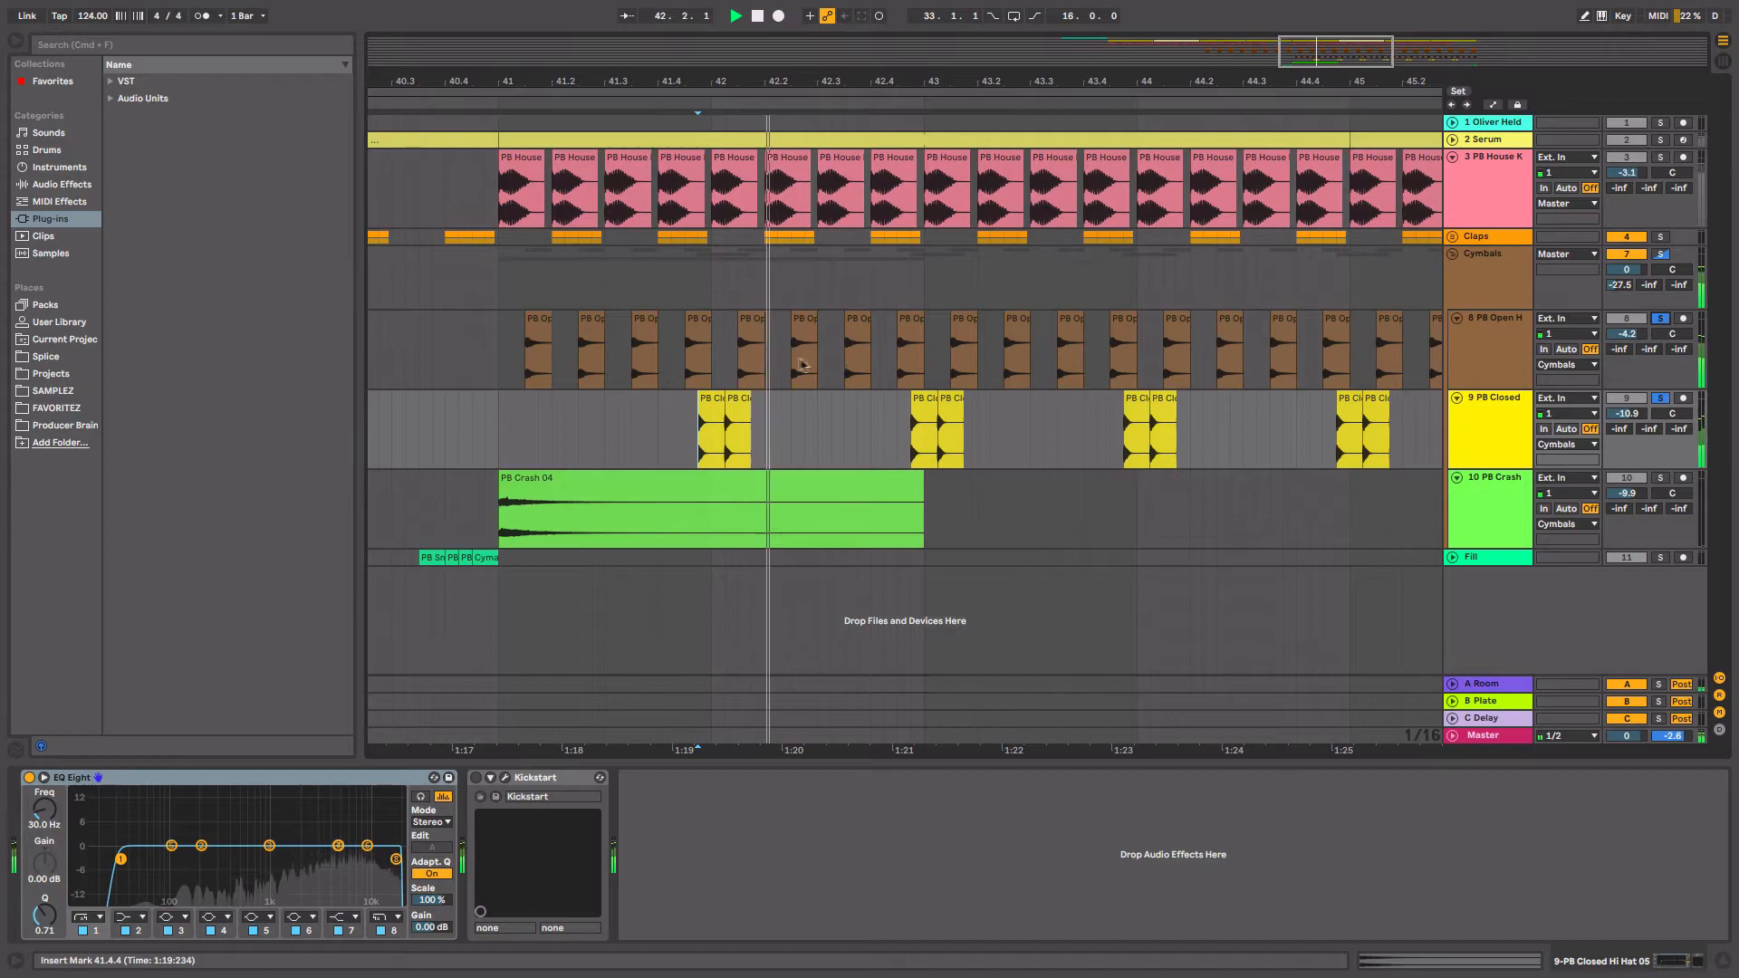
click(675, 372)
key(space)
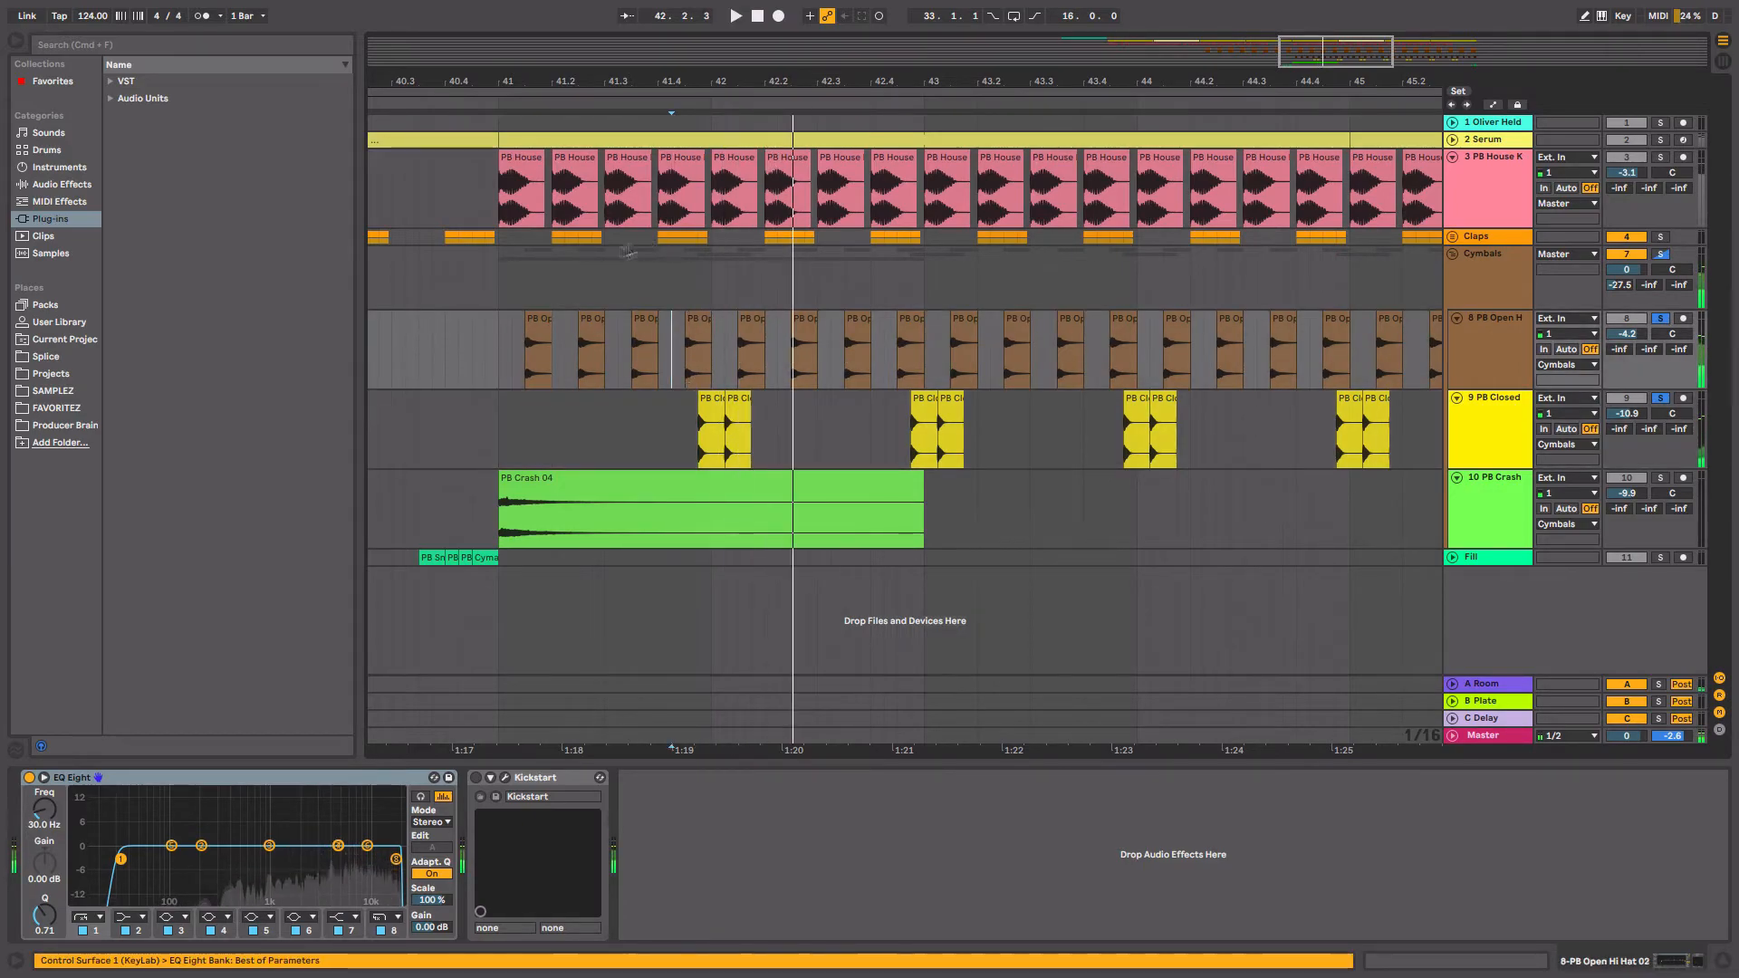
Examine up close where the open hi-hat clip at bar 41.4.3 falls between the kicks at 41.4 and 42.
drag(683, 75, 794, 200)
drag(1035, 76, 1031, 127)
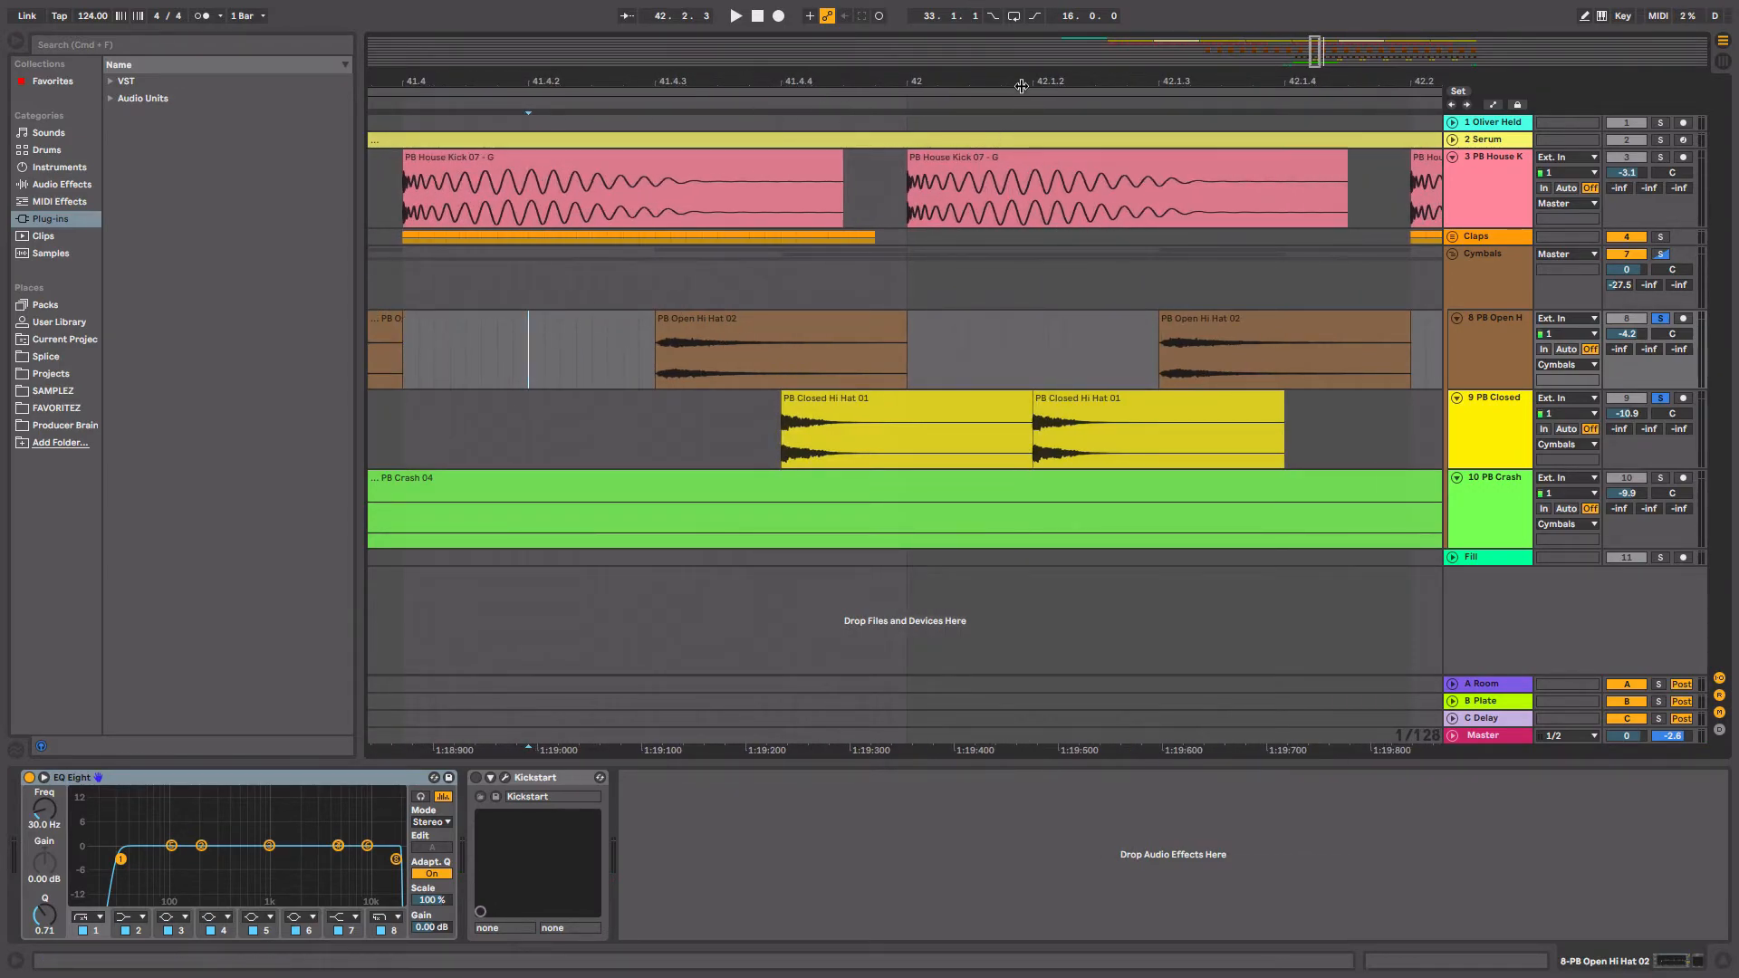
click(405, 185)
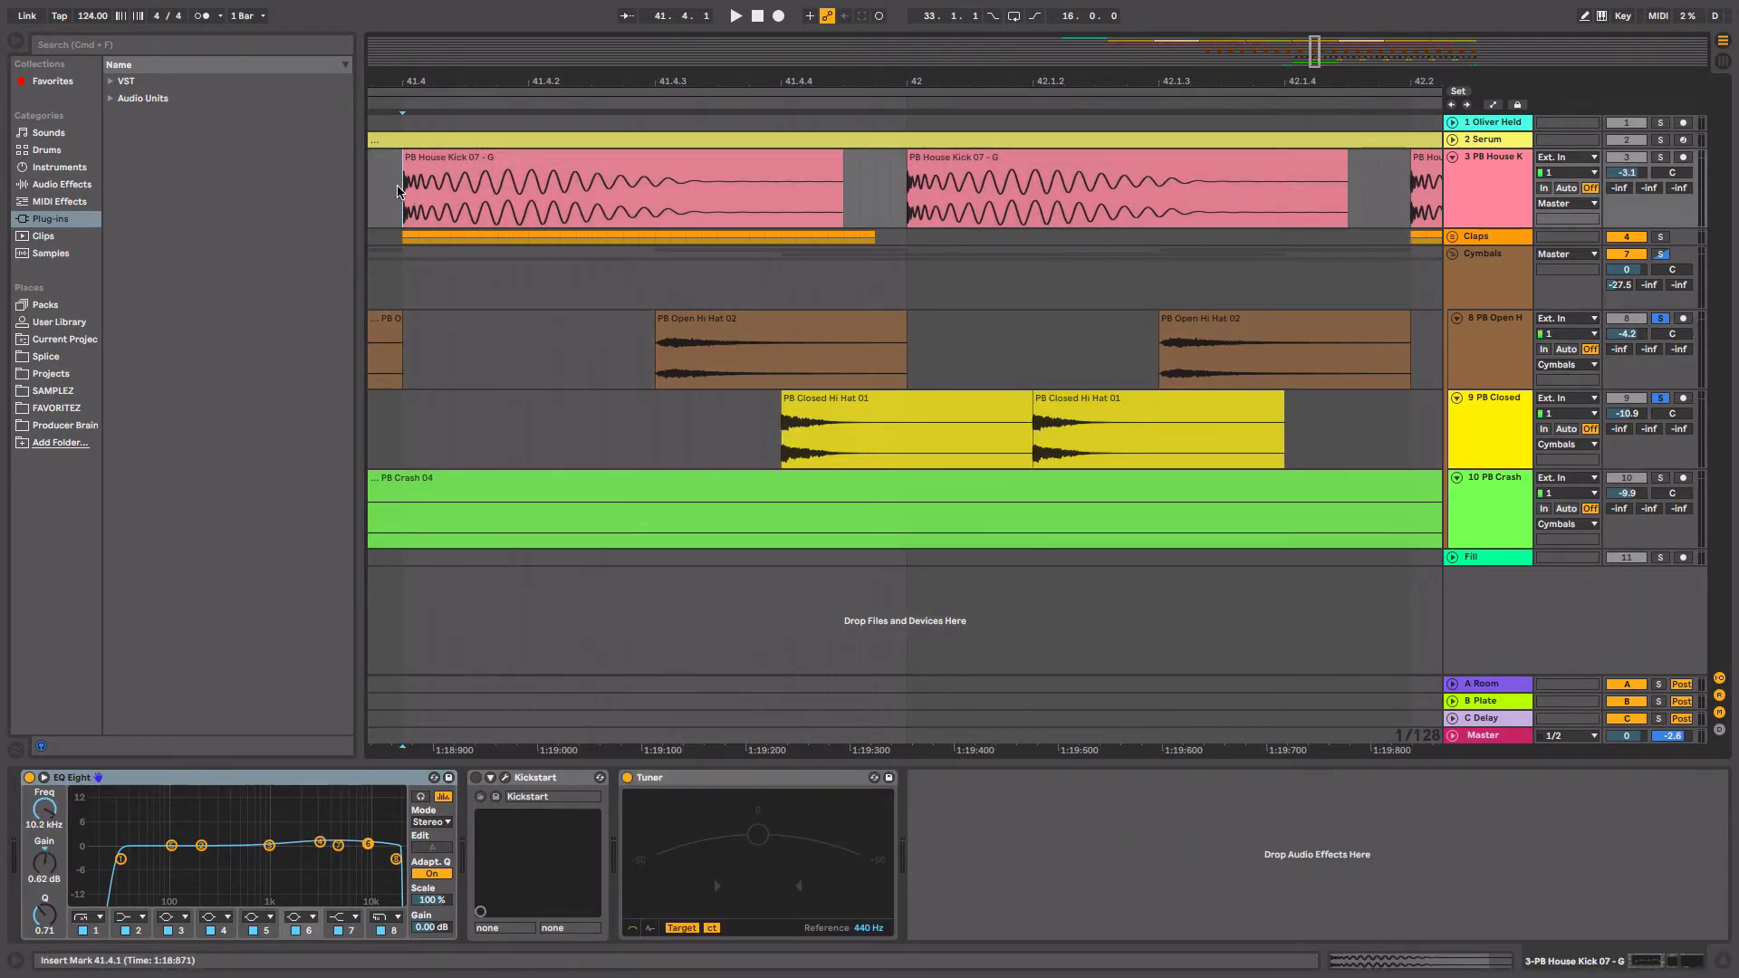
click(661, 360)
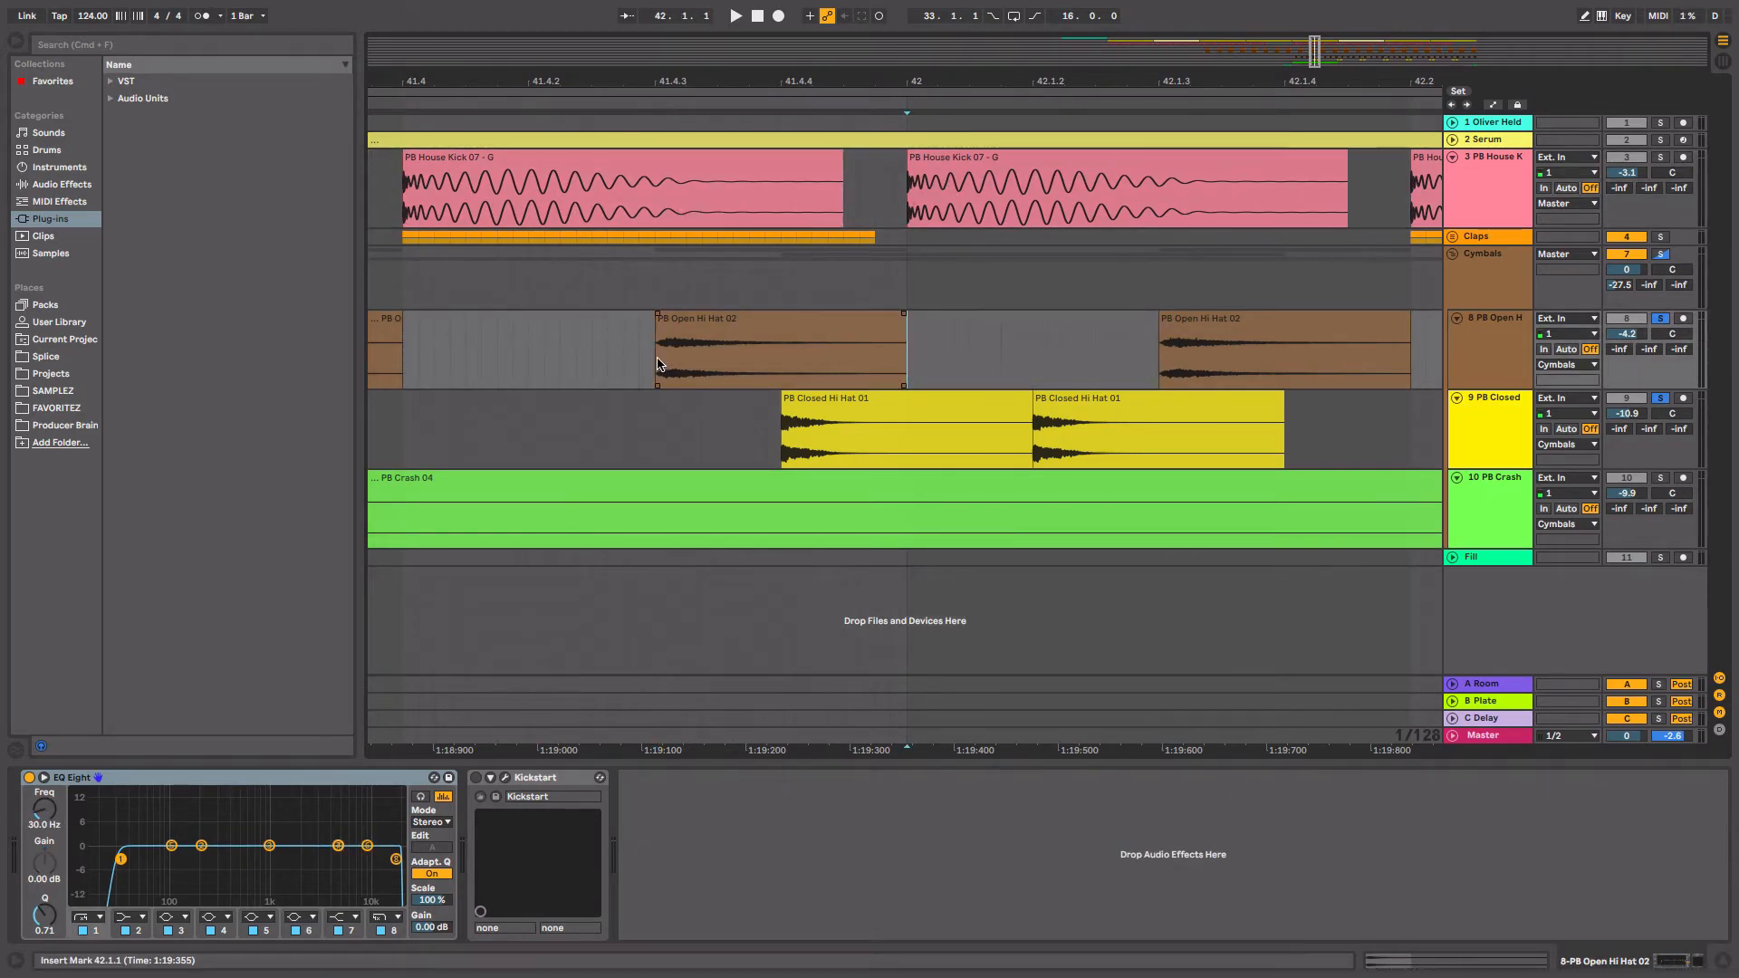
drag(658, 349, 904, 354)
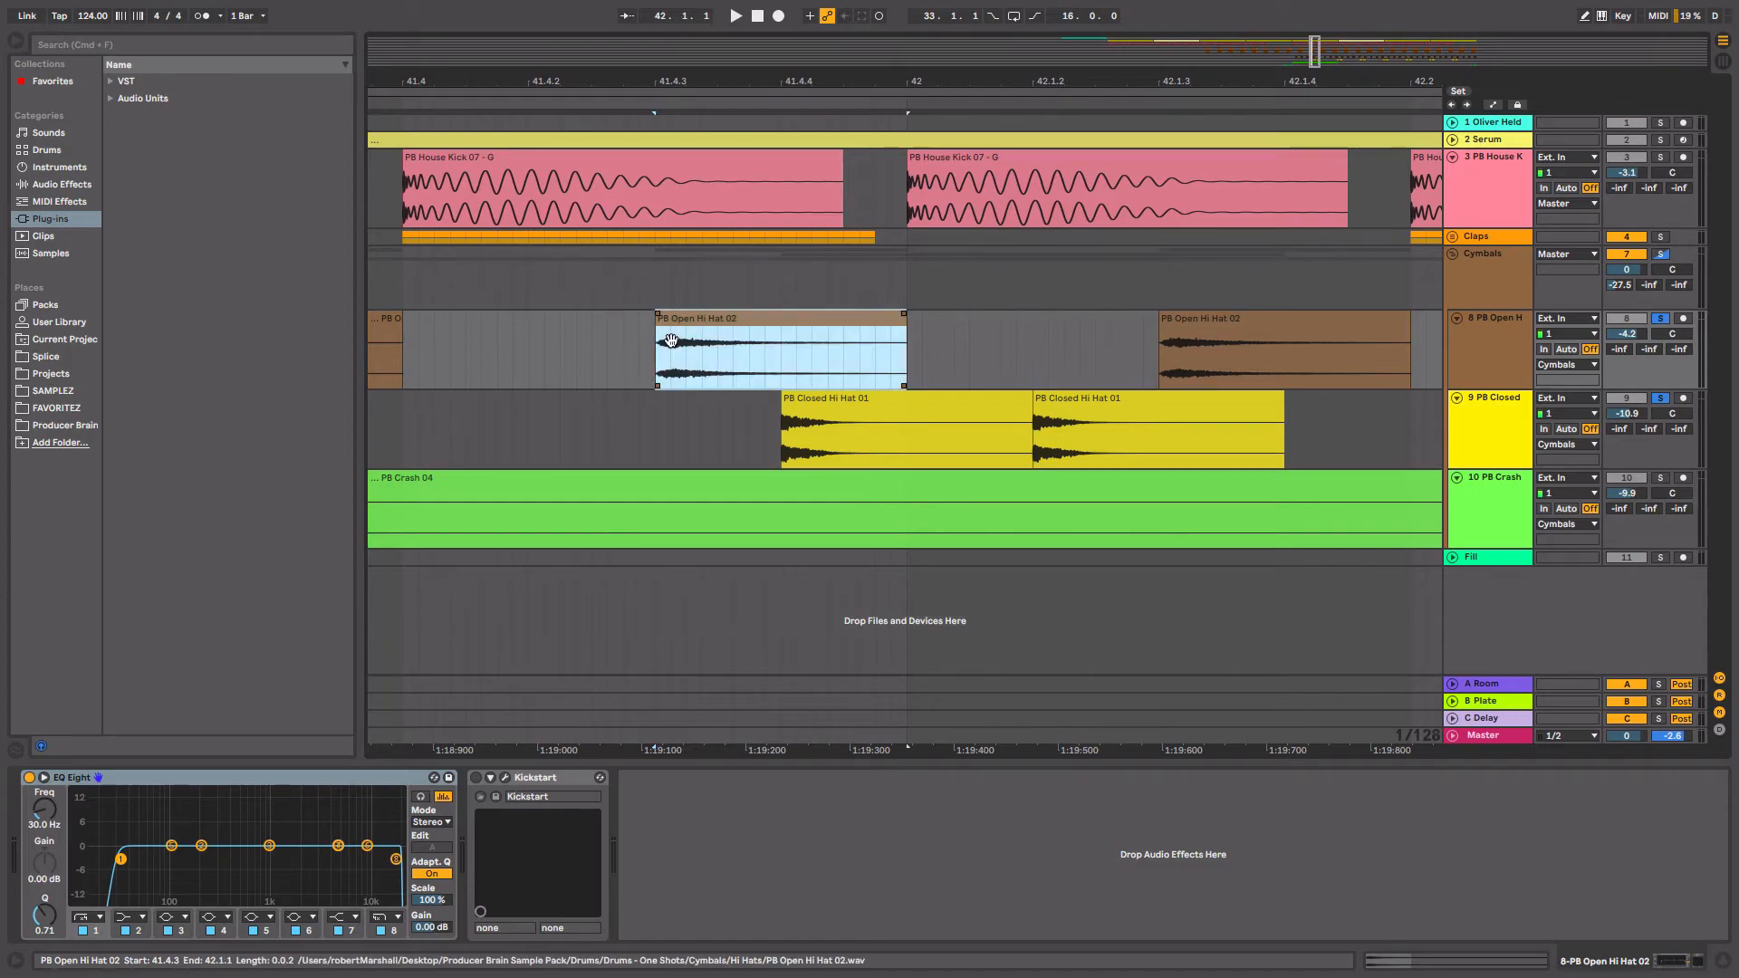
click(925, 207)
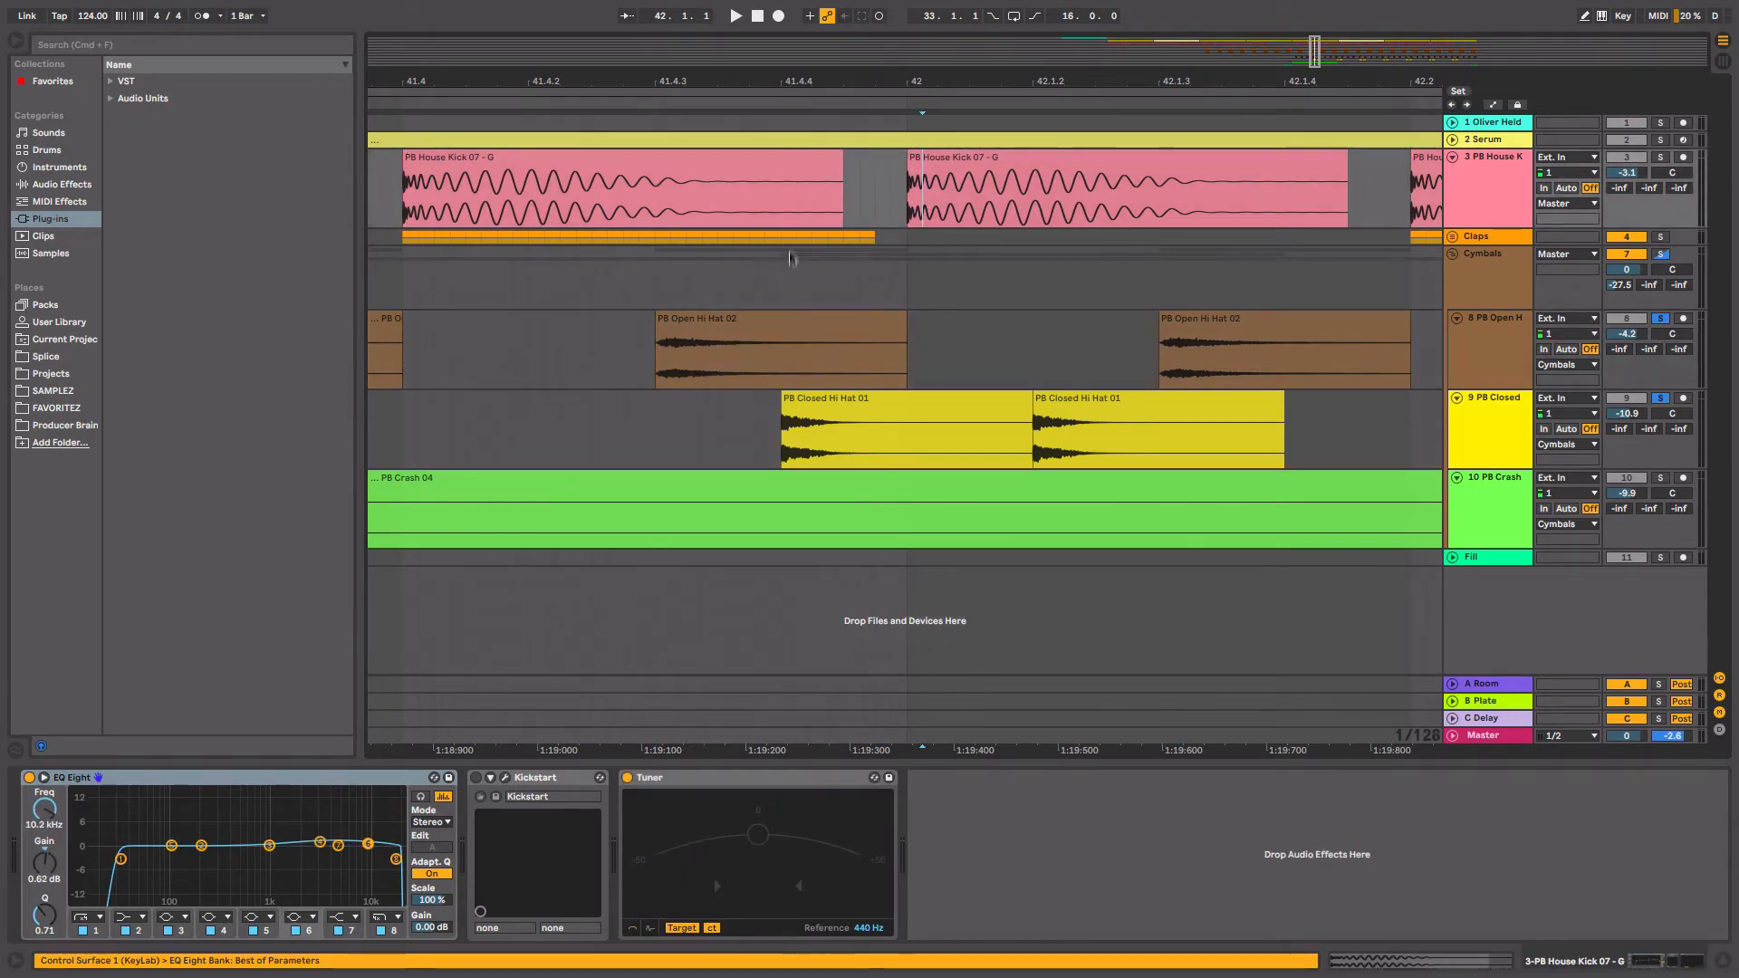
Examine the placement of the two closed hi-hat clips around bar 42 against the open hi-hats and the kick.
click(778, 369)
click(776, 419)
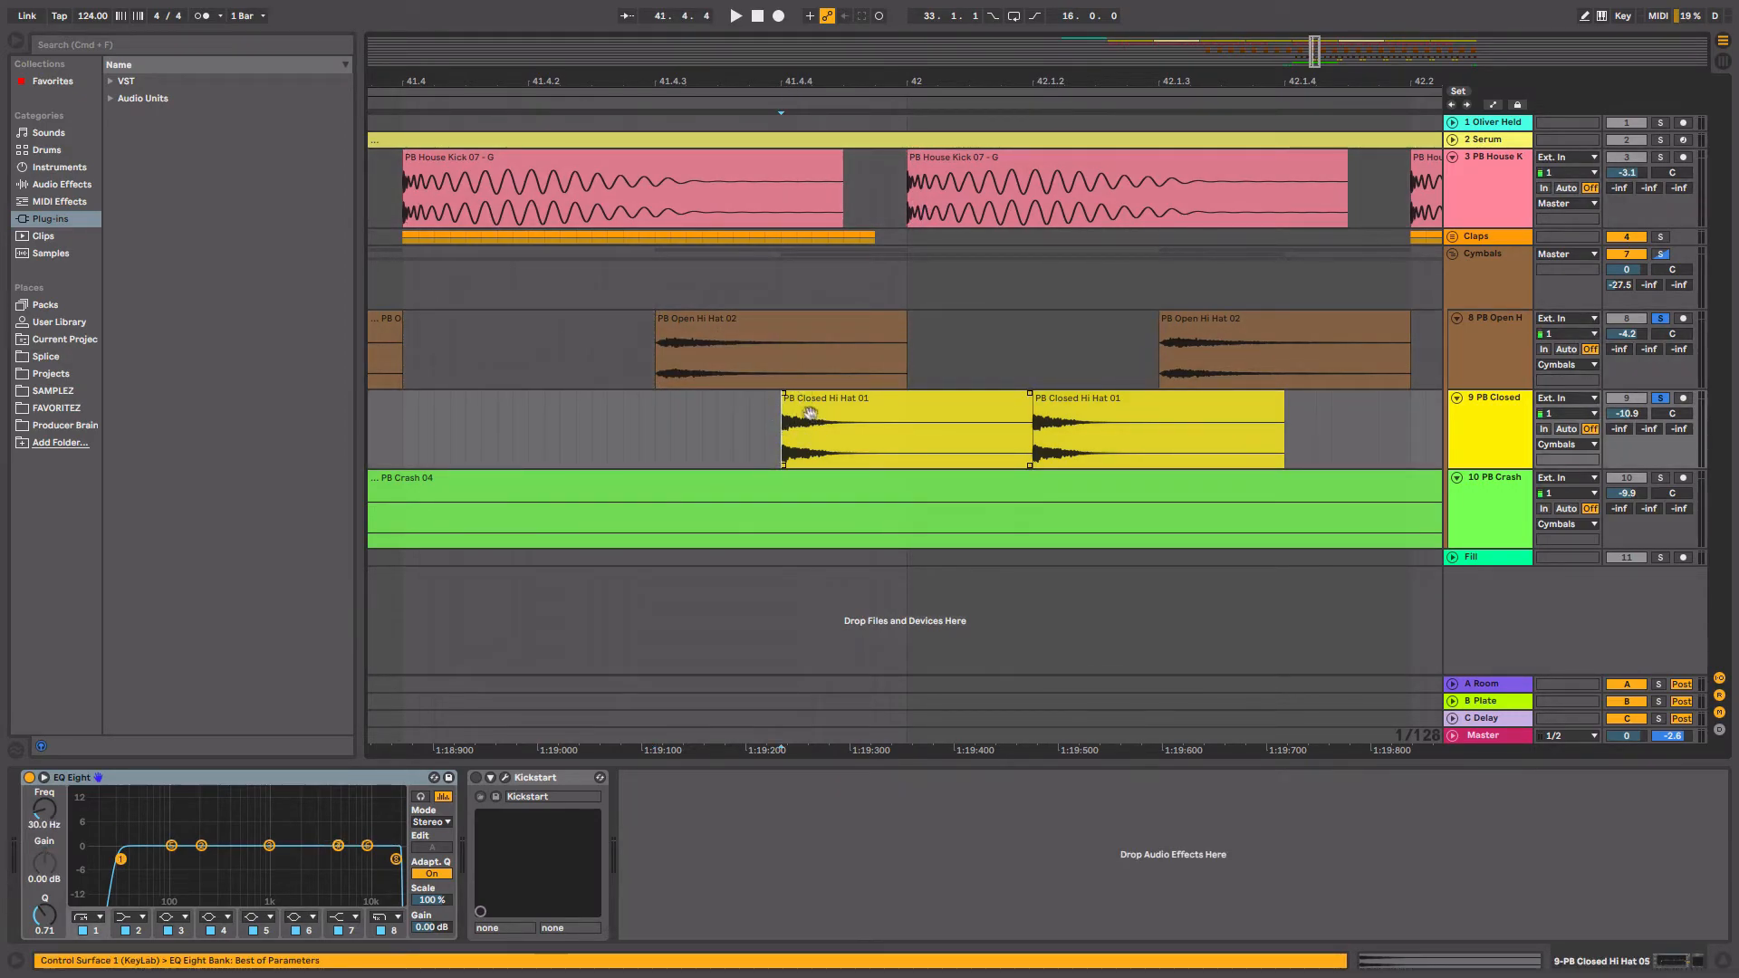
click(813, 416)
click(775, 431)
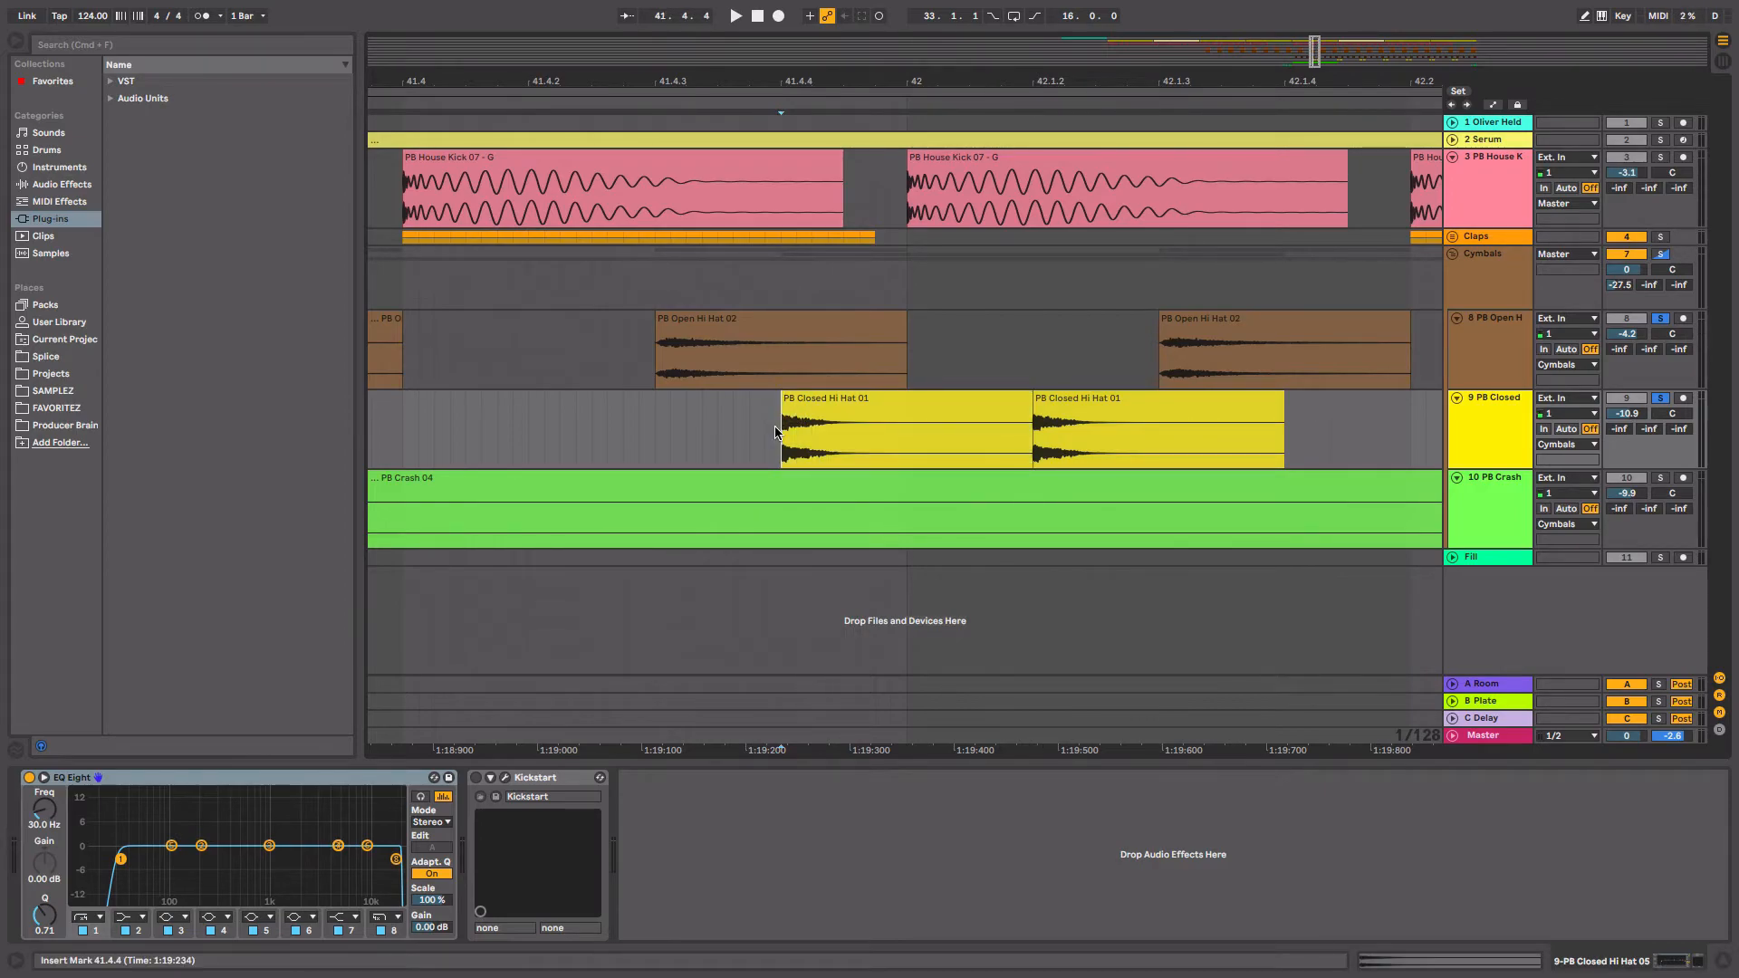
click(912, 359)
click(905, 193)
drag(906, 193, 1107, 360)
click(1032, 363)
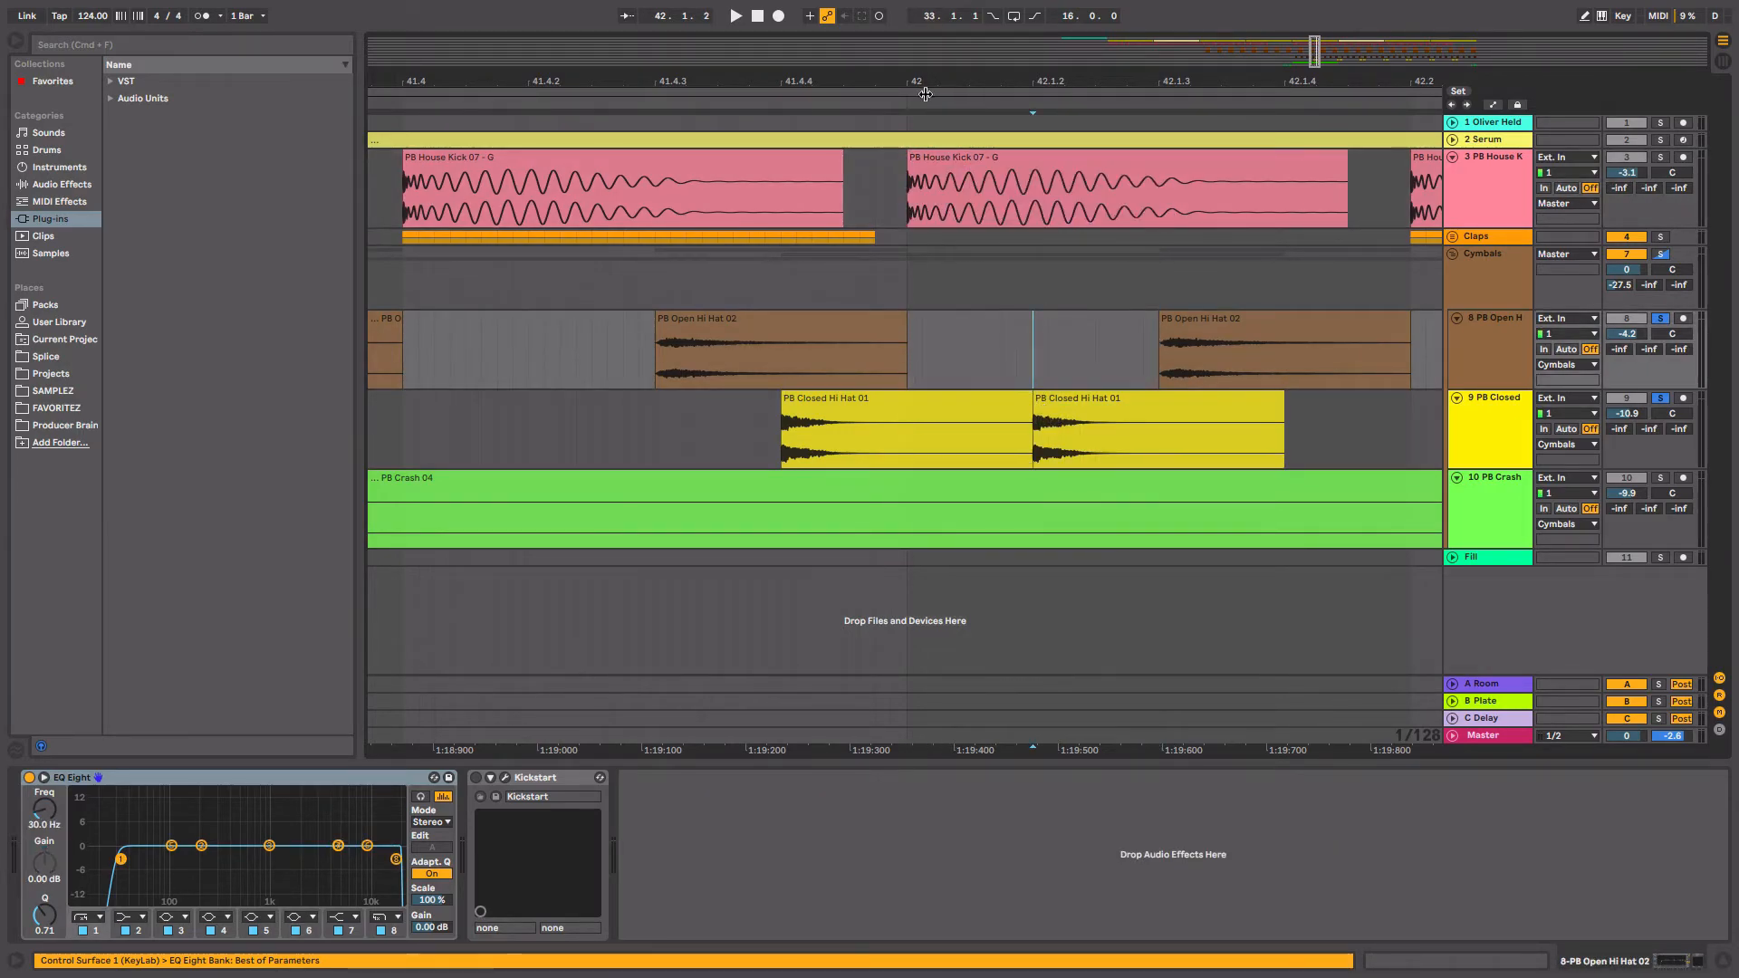
Play the kick, Claps and Cymbals together in solo from bar 41, with the Cymbals group and kick track folded.
drag(926, 98, 927, 88)
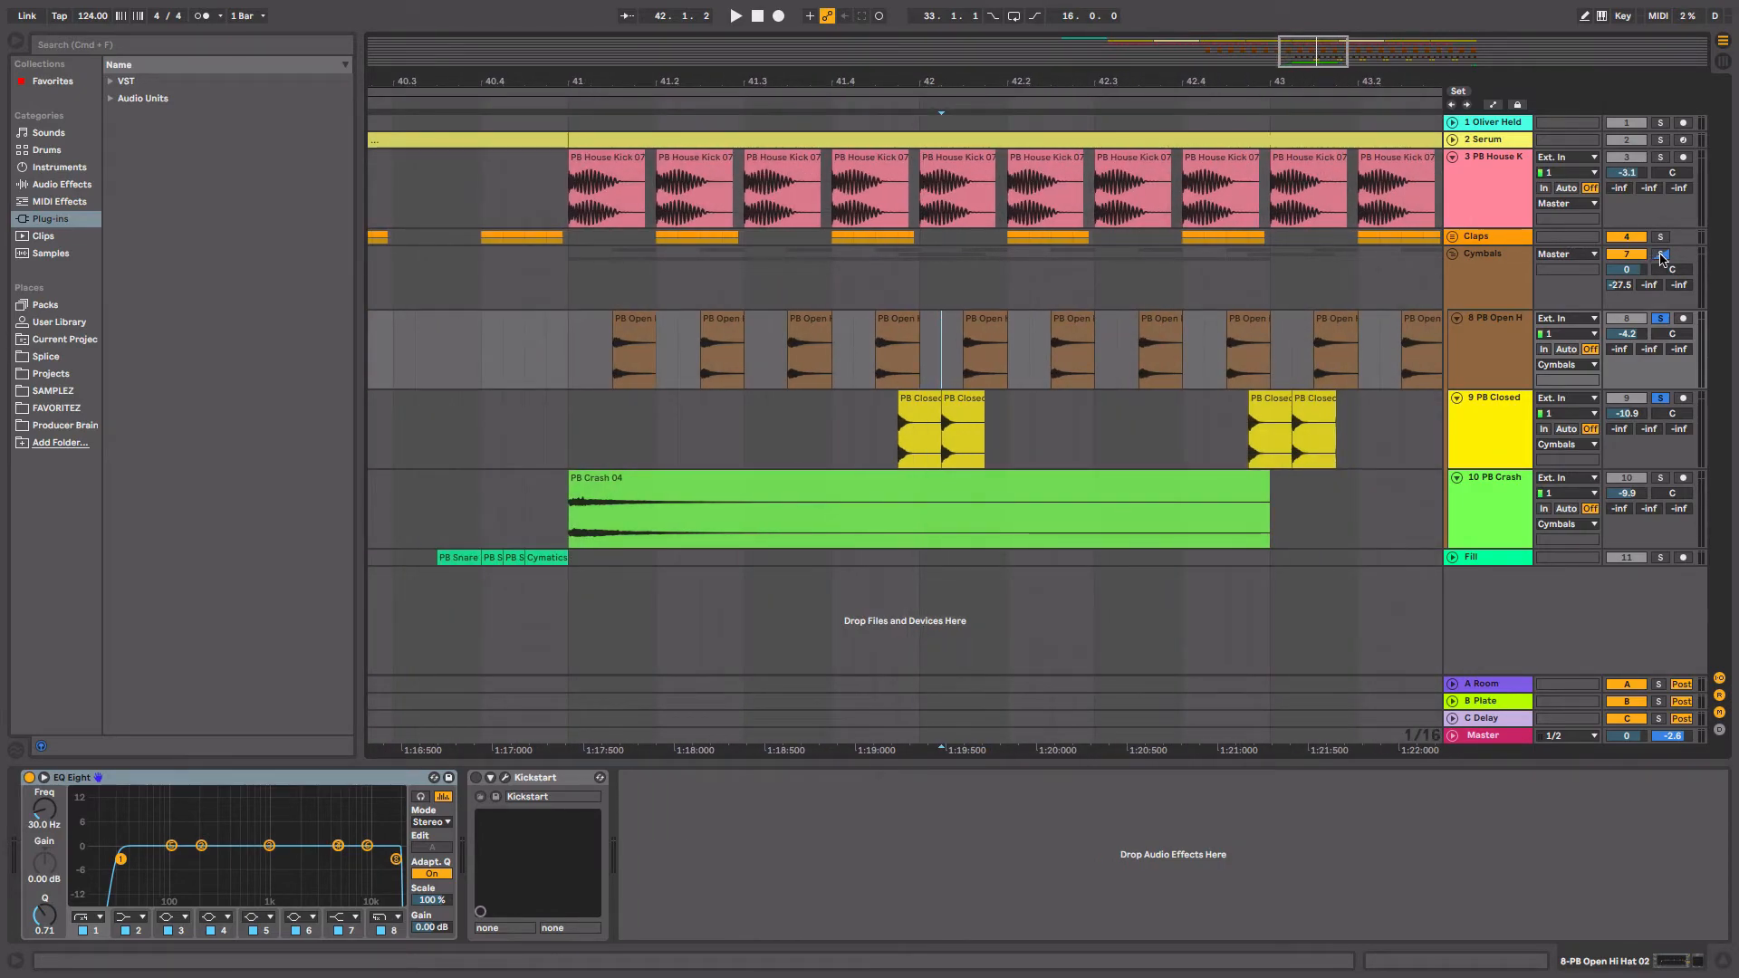
click(1451, 255)
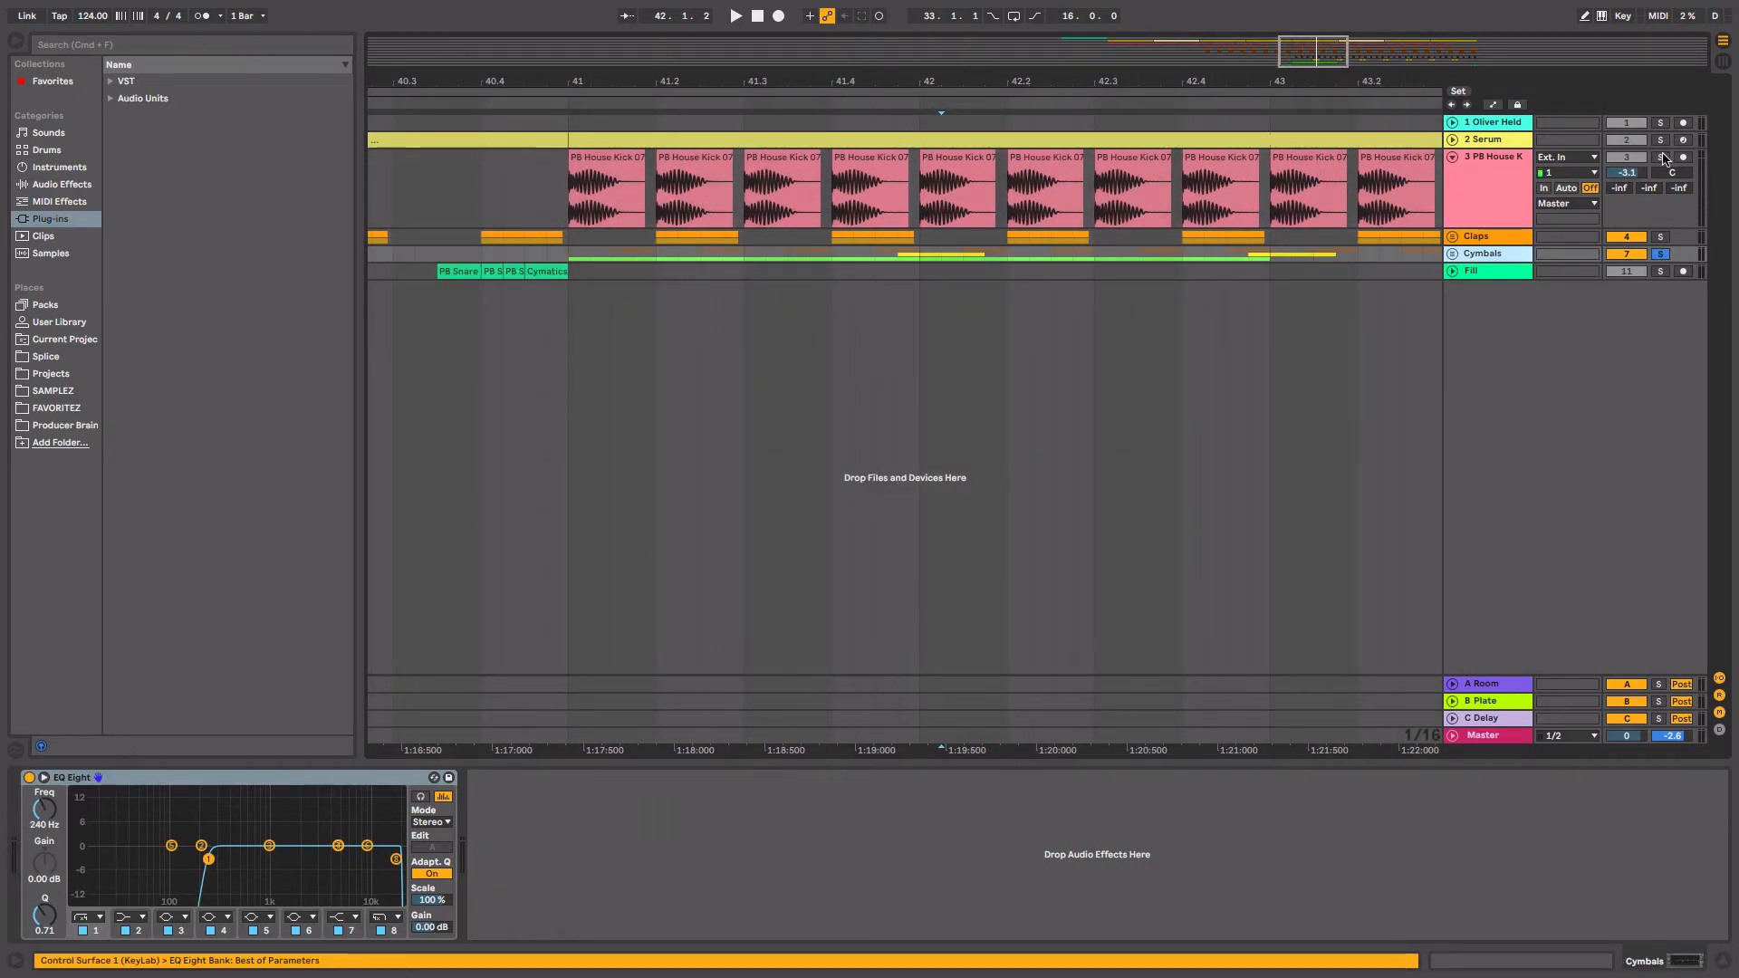
click(1663, 159)
click(568, 186)
key(space)
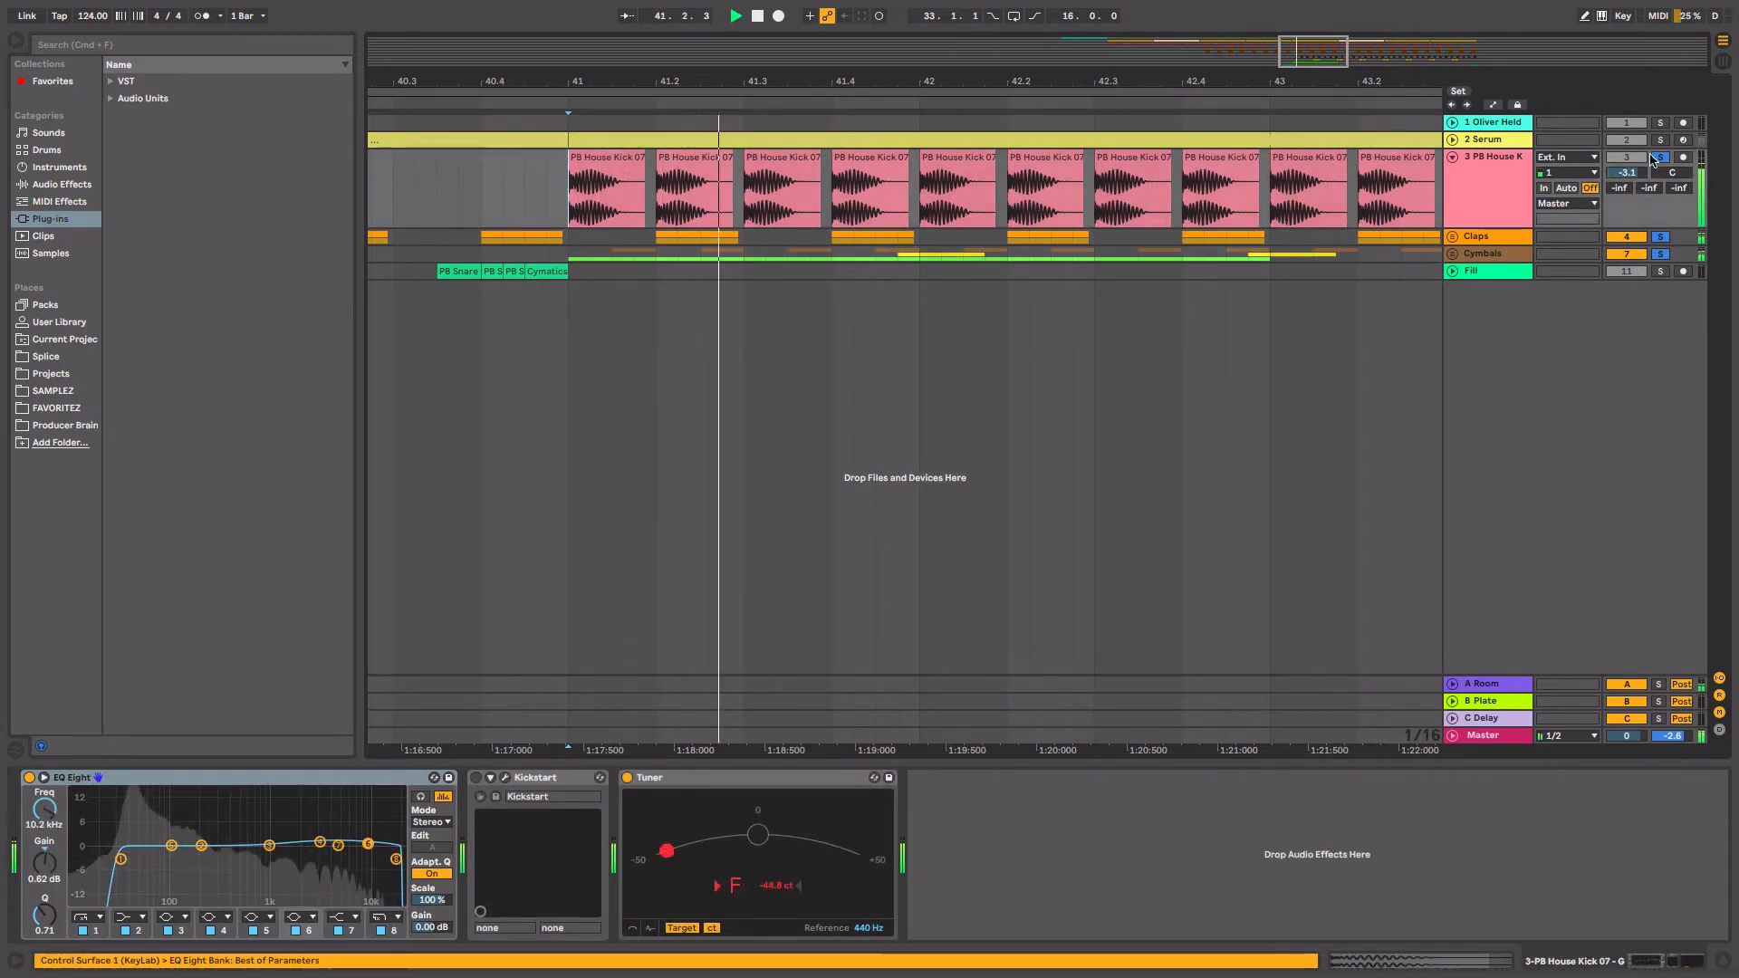
click(1453, 158)
drag(1191, 81, 1162, 114)
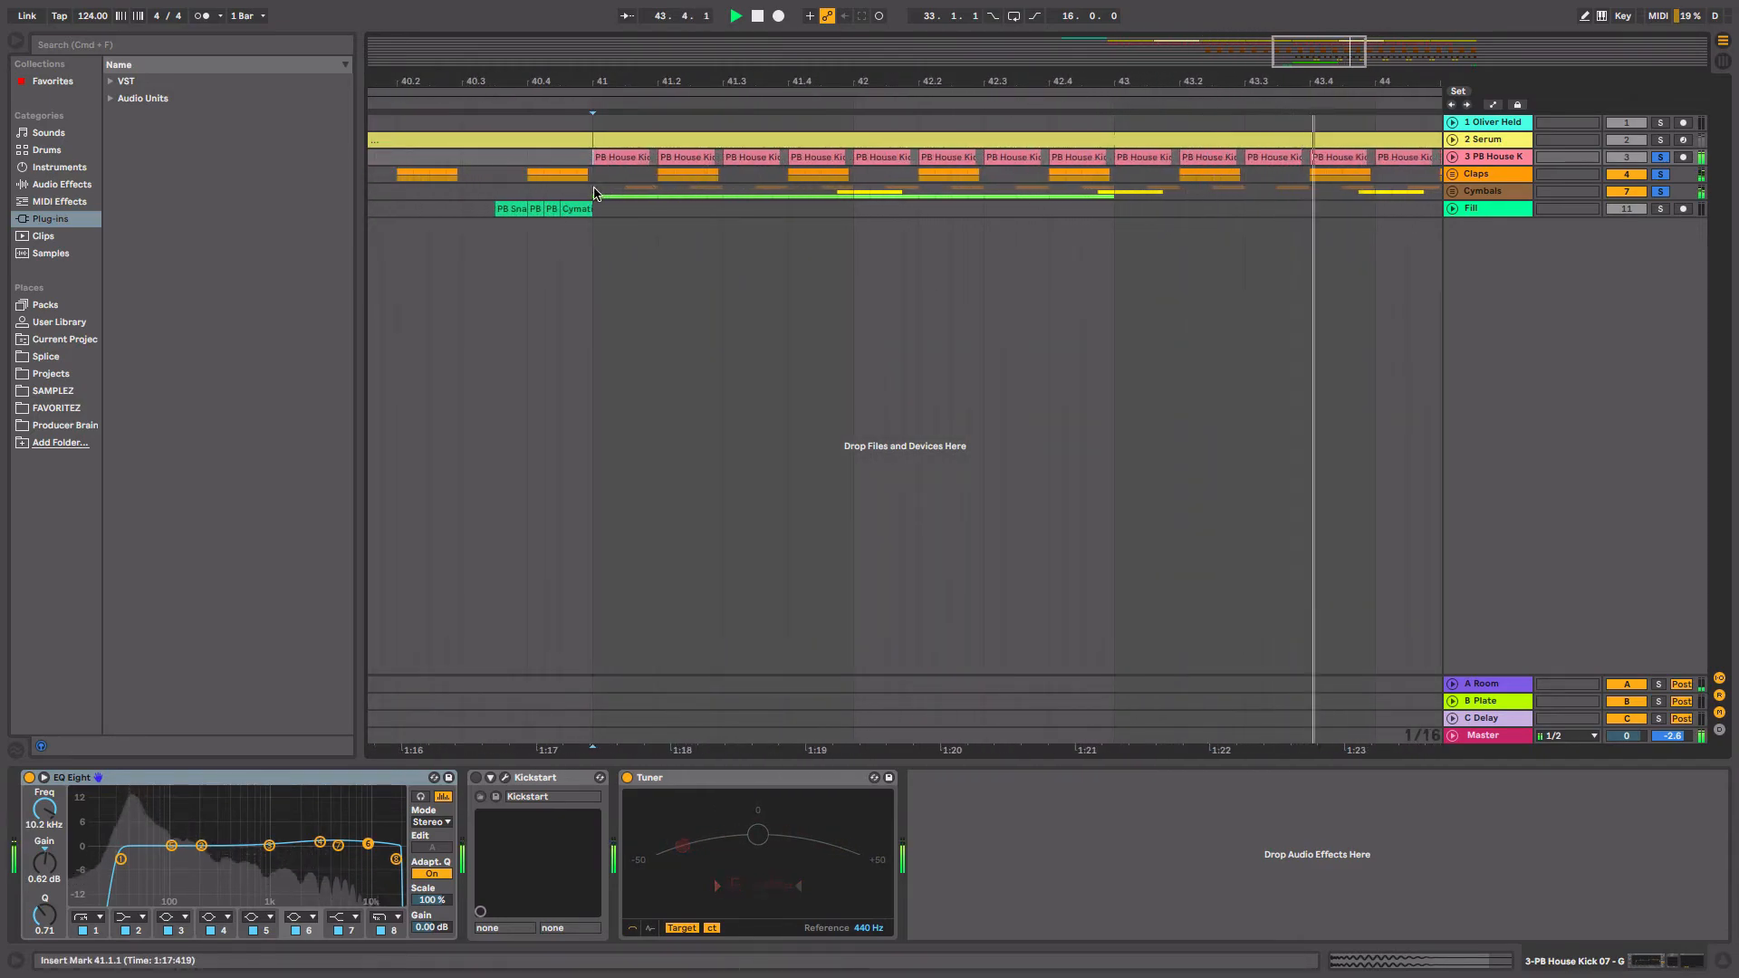
Stop playback, unfold and solo the Fill track, and audition the fill from bar 40.3.3.
click(1452, 211)
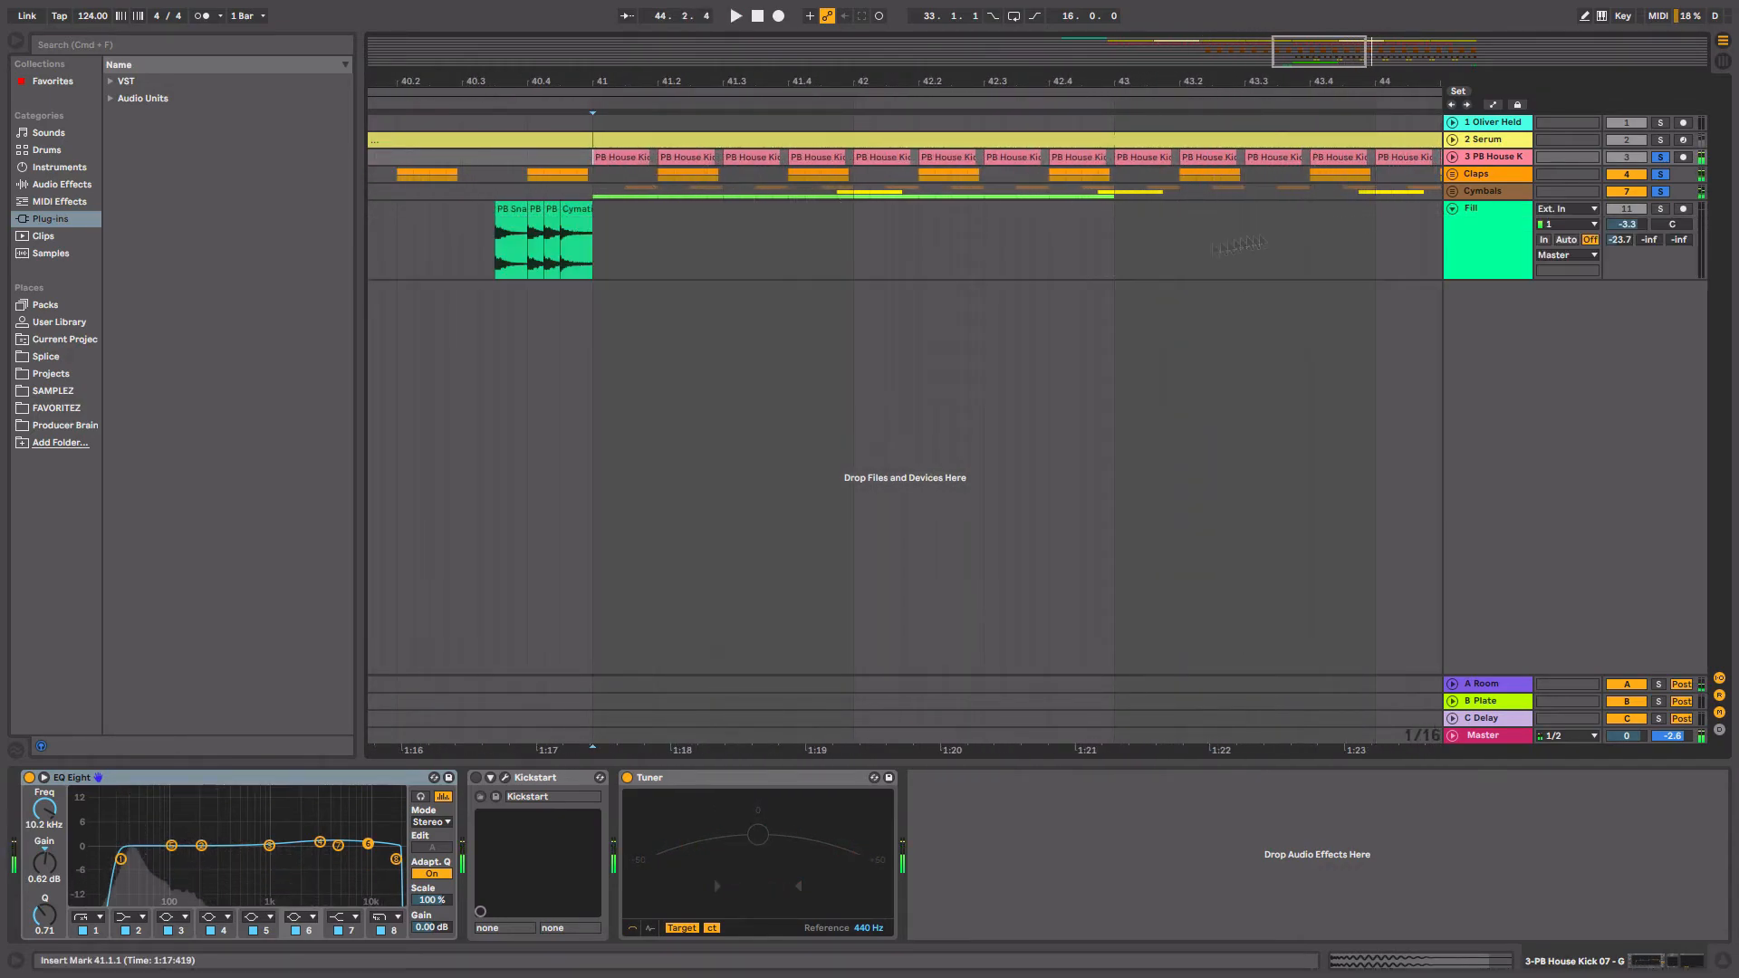
click(518, 226)
scroll(519, 226, up, 3)
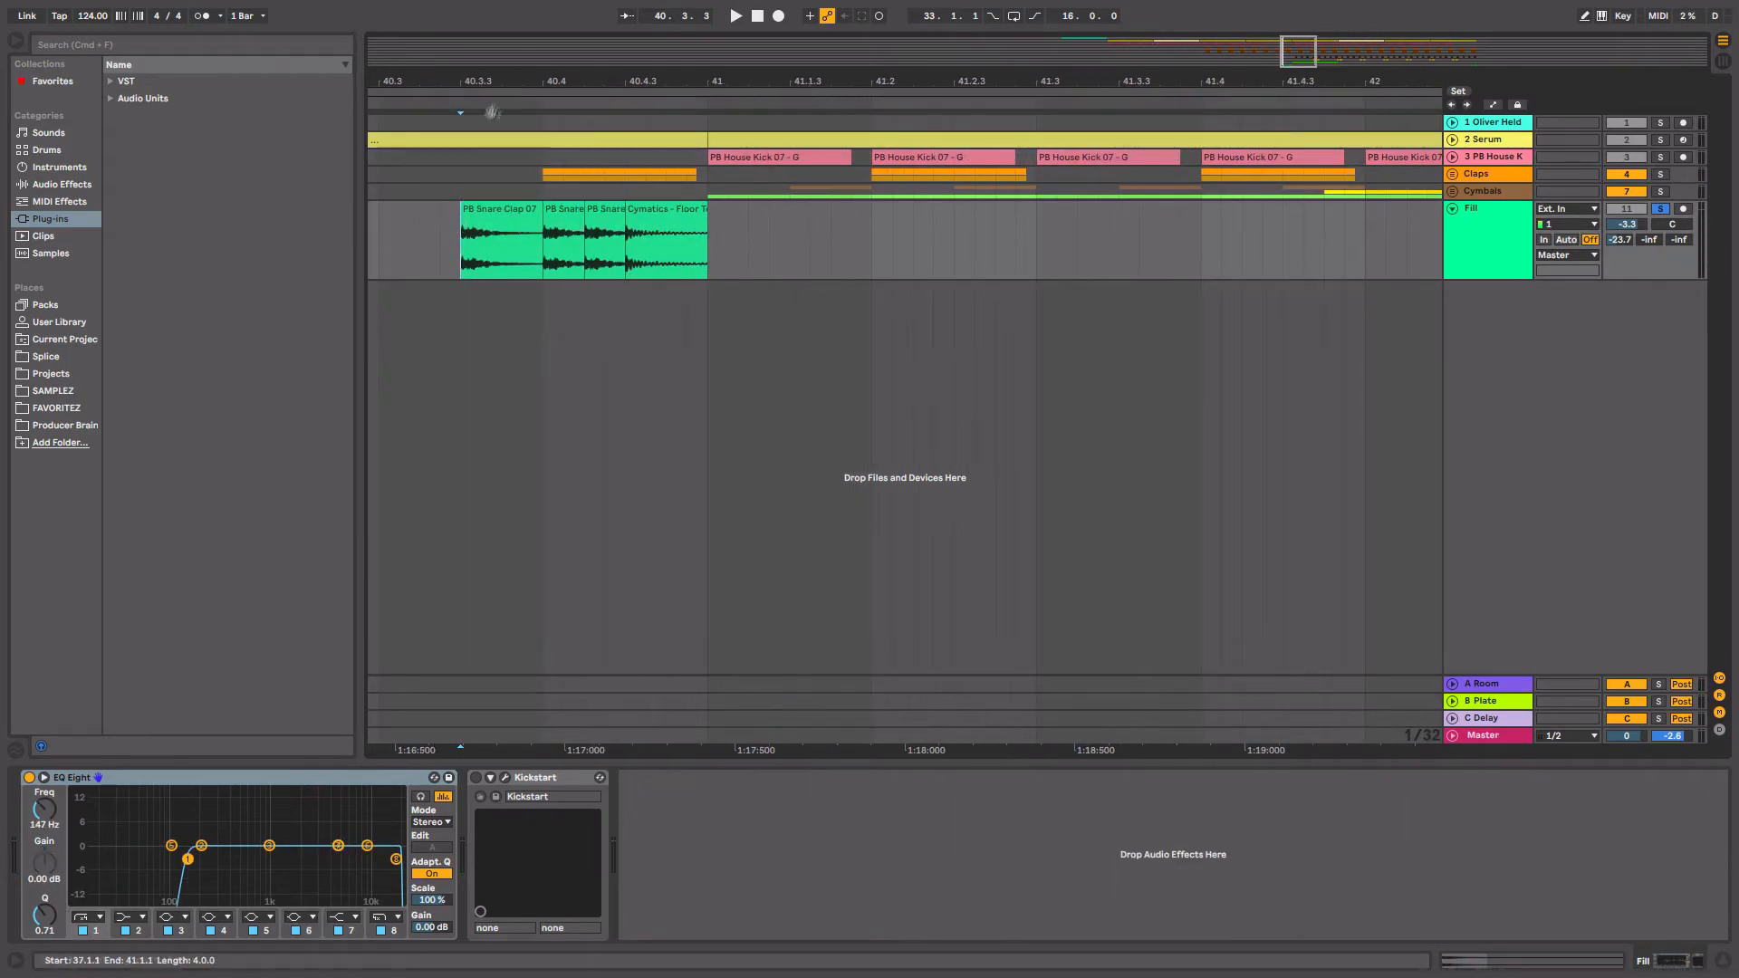
scroll(494, 82, down, 3)
key(space)
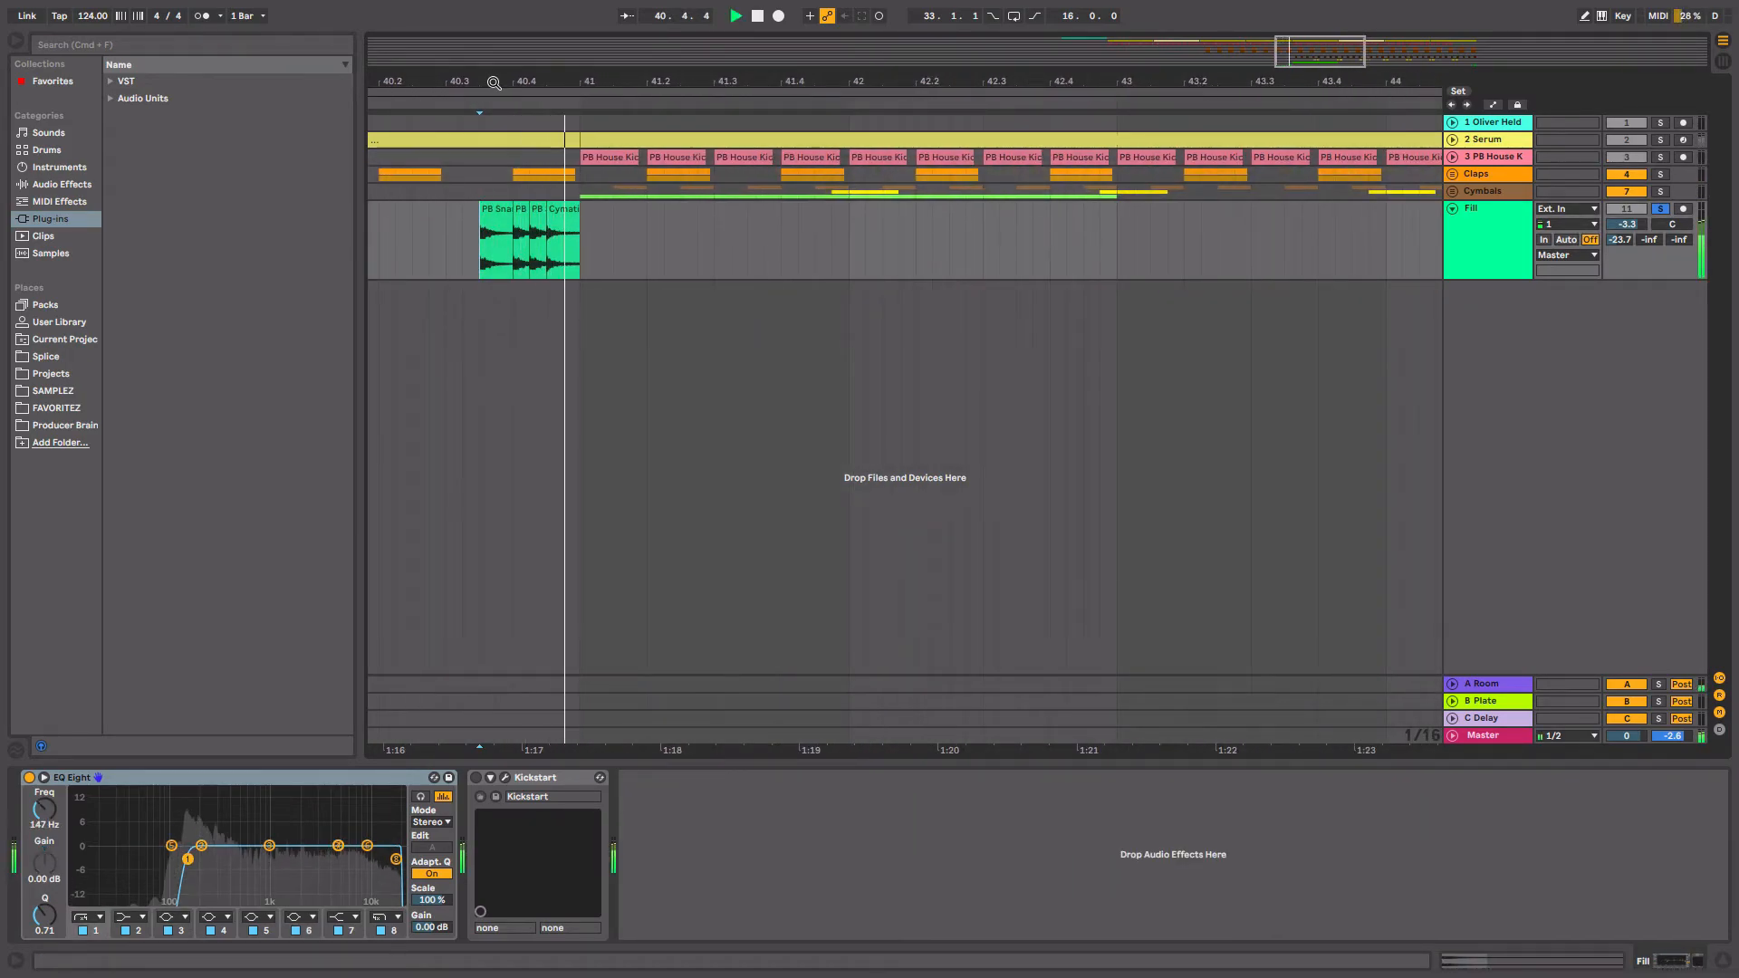
key(space)
key(space)
key(space)
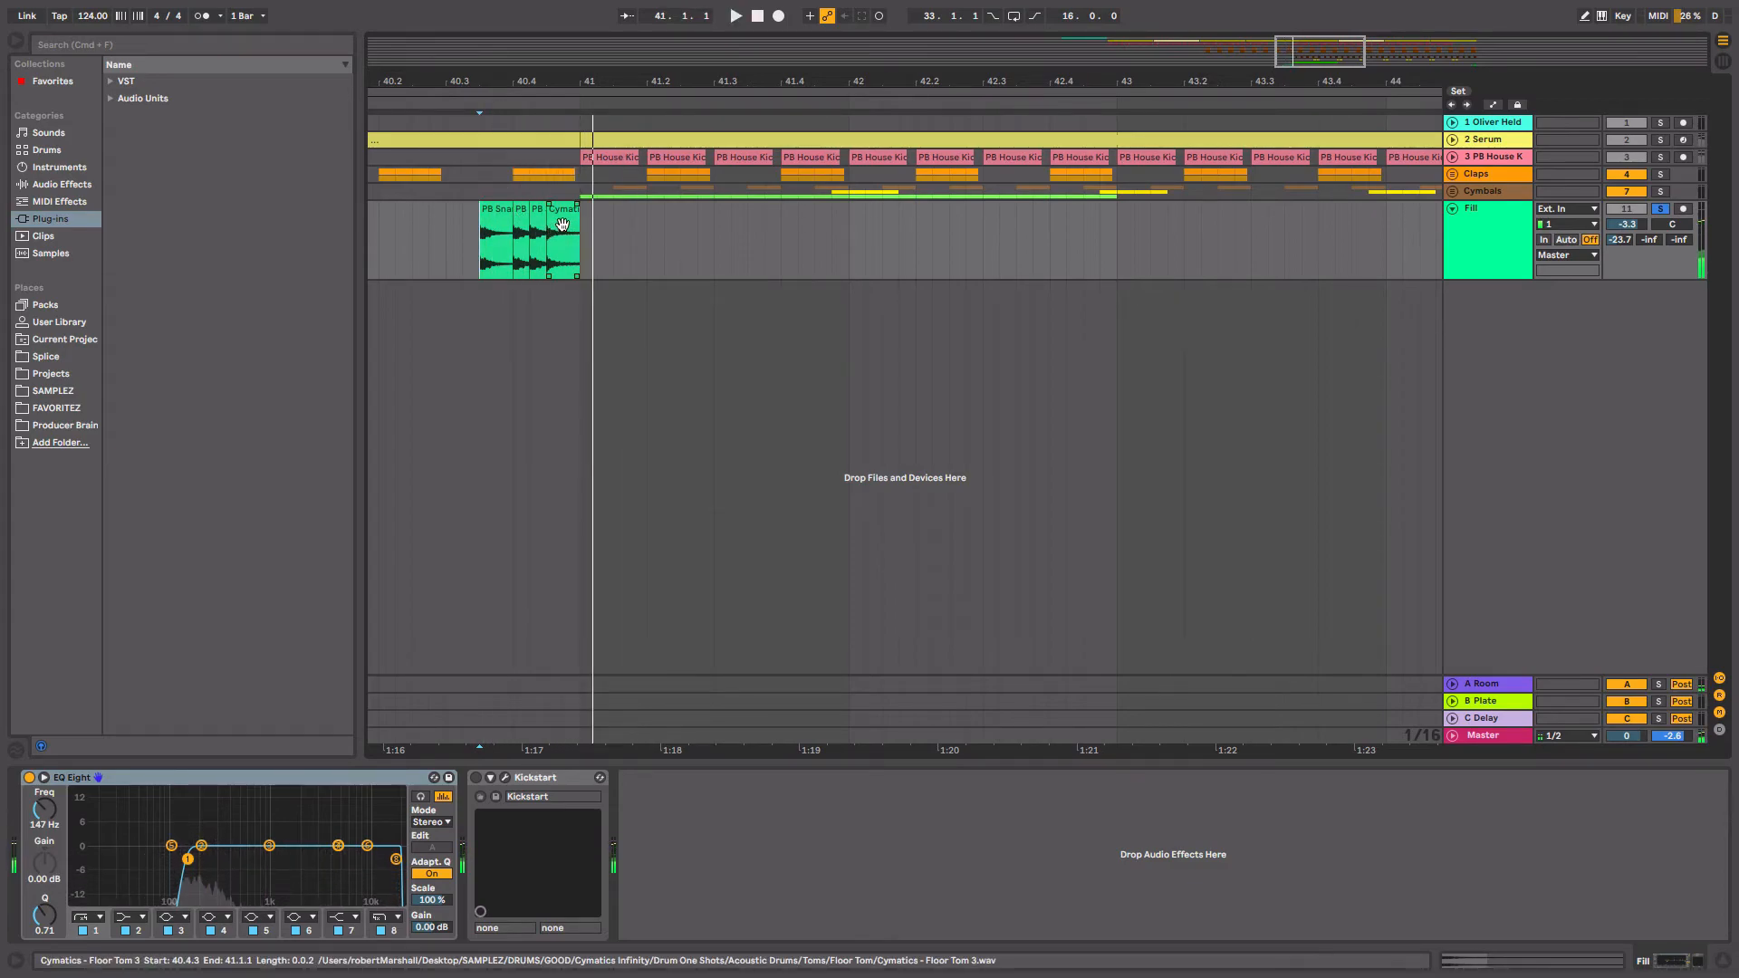
Inspect the floor tom and first snare clap clips of the fill before bar 41, and unsolo and fold the Fill track.
click(563, 224)
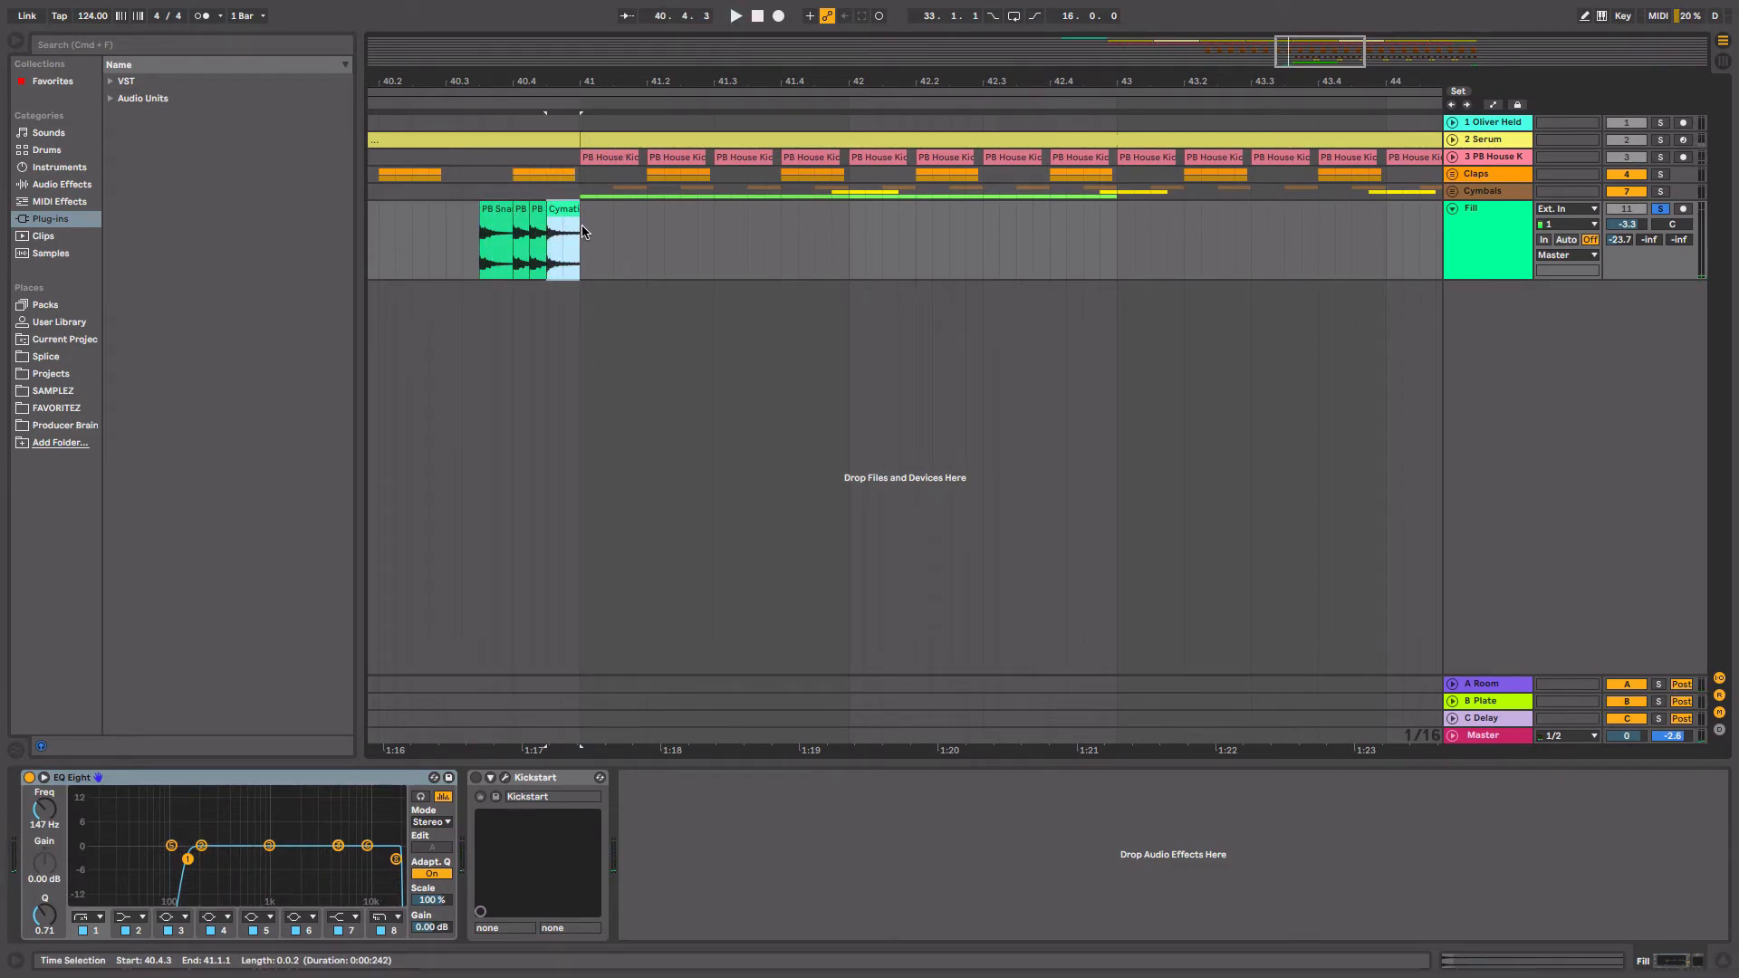
click(584, 231)
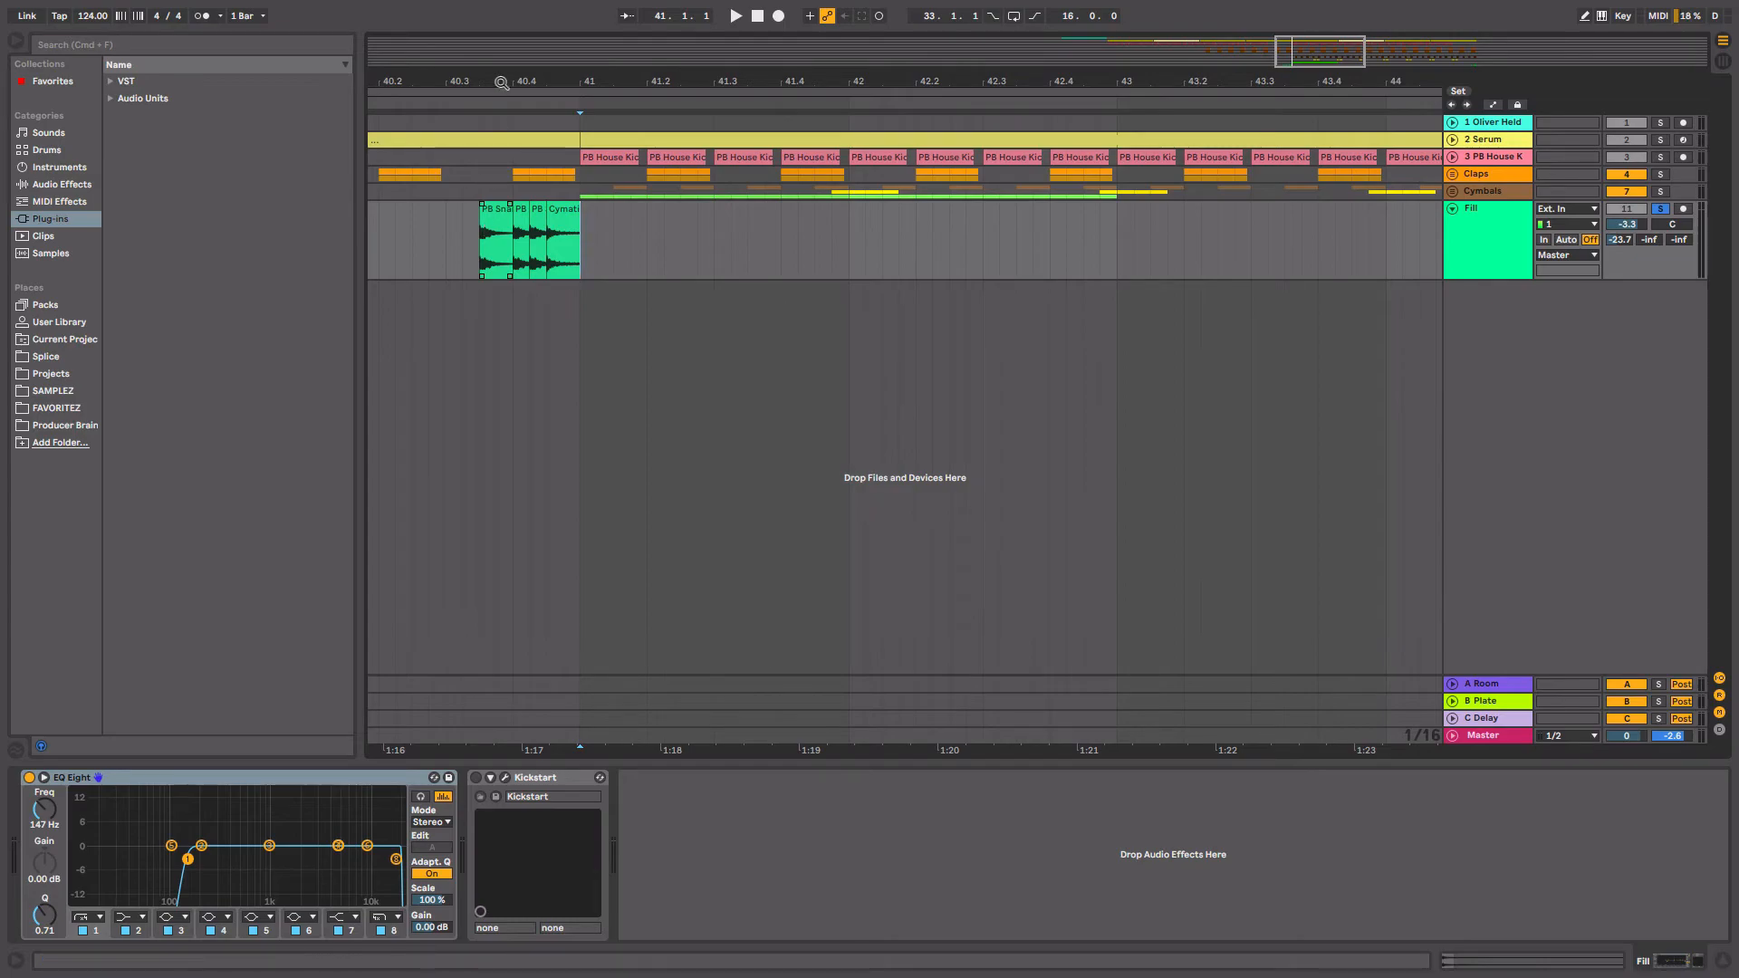
drag(499, 82, 500, 73)
click(495, 224)
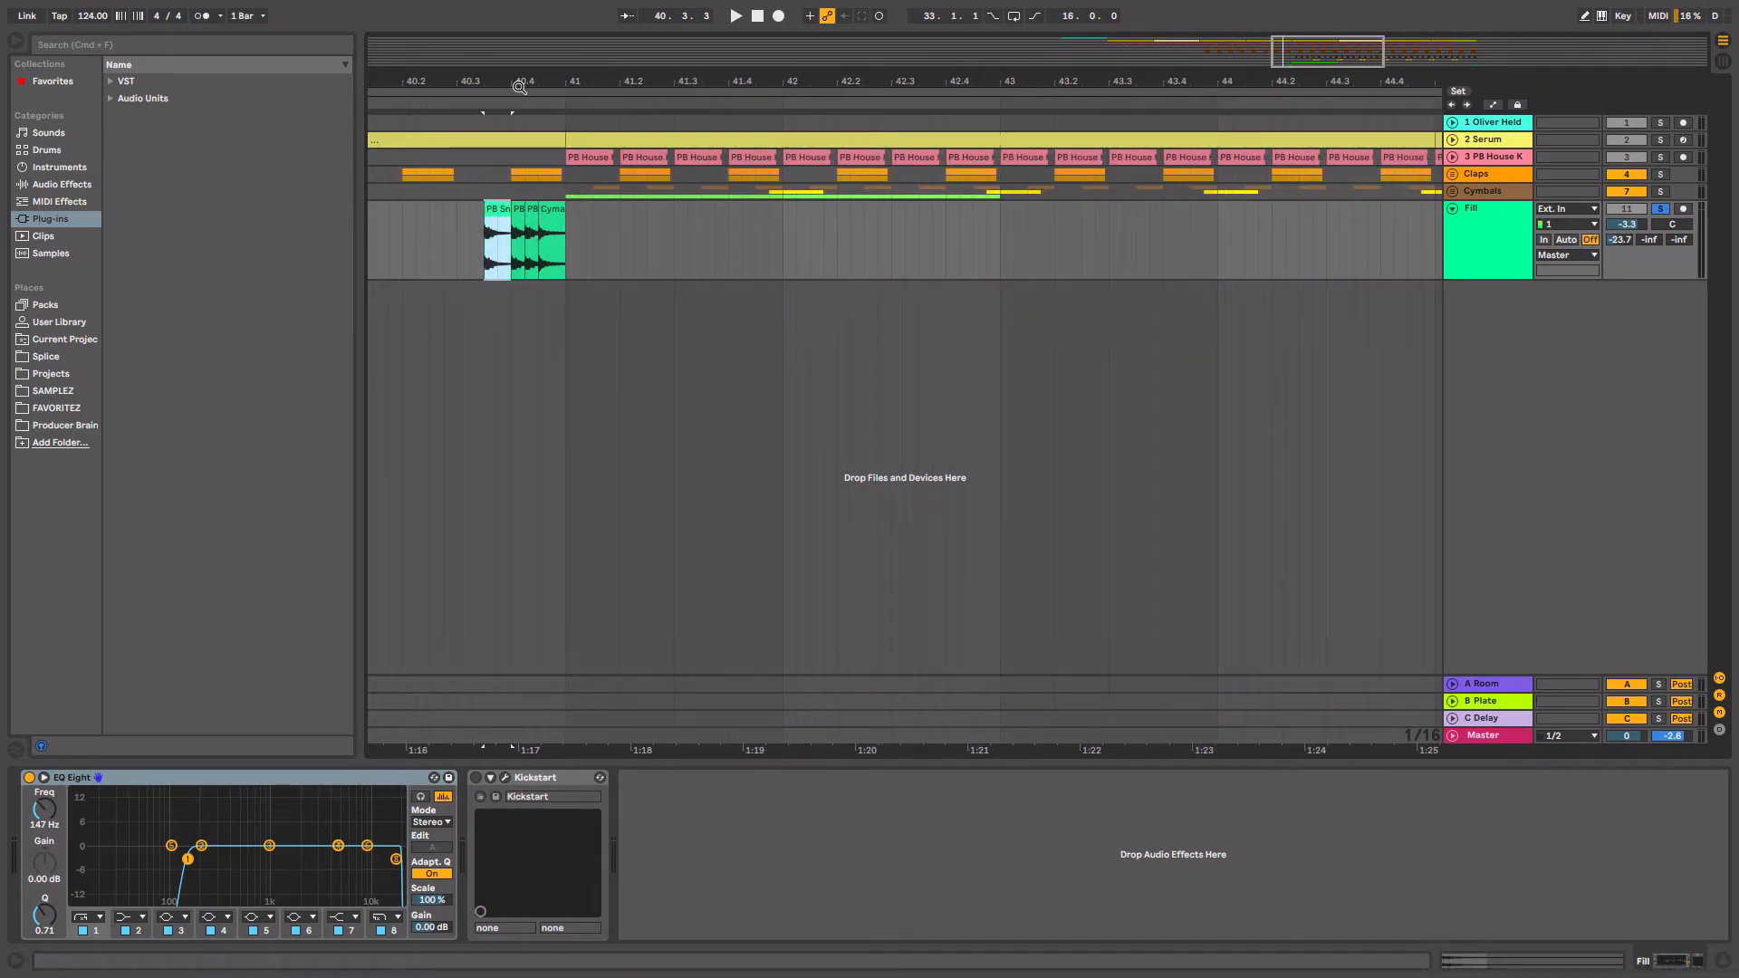
drag(519, 84, 519, 74)
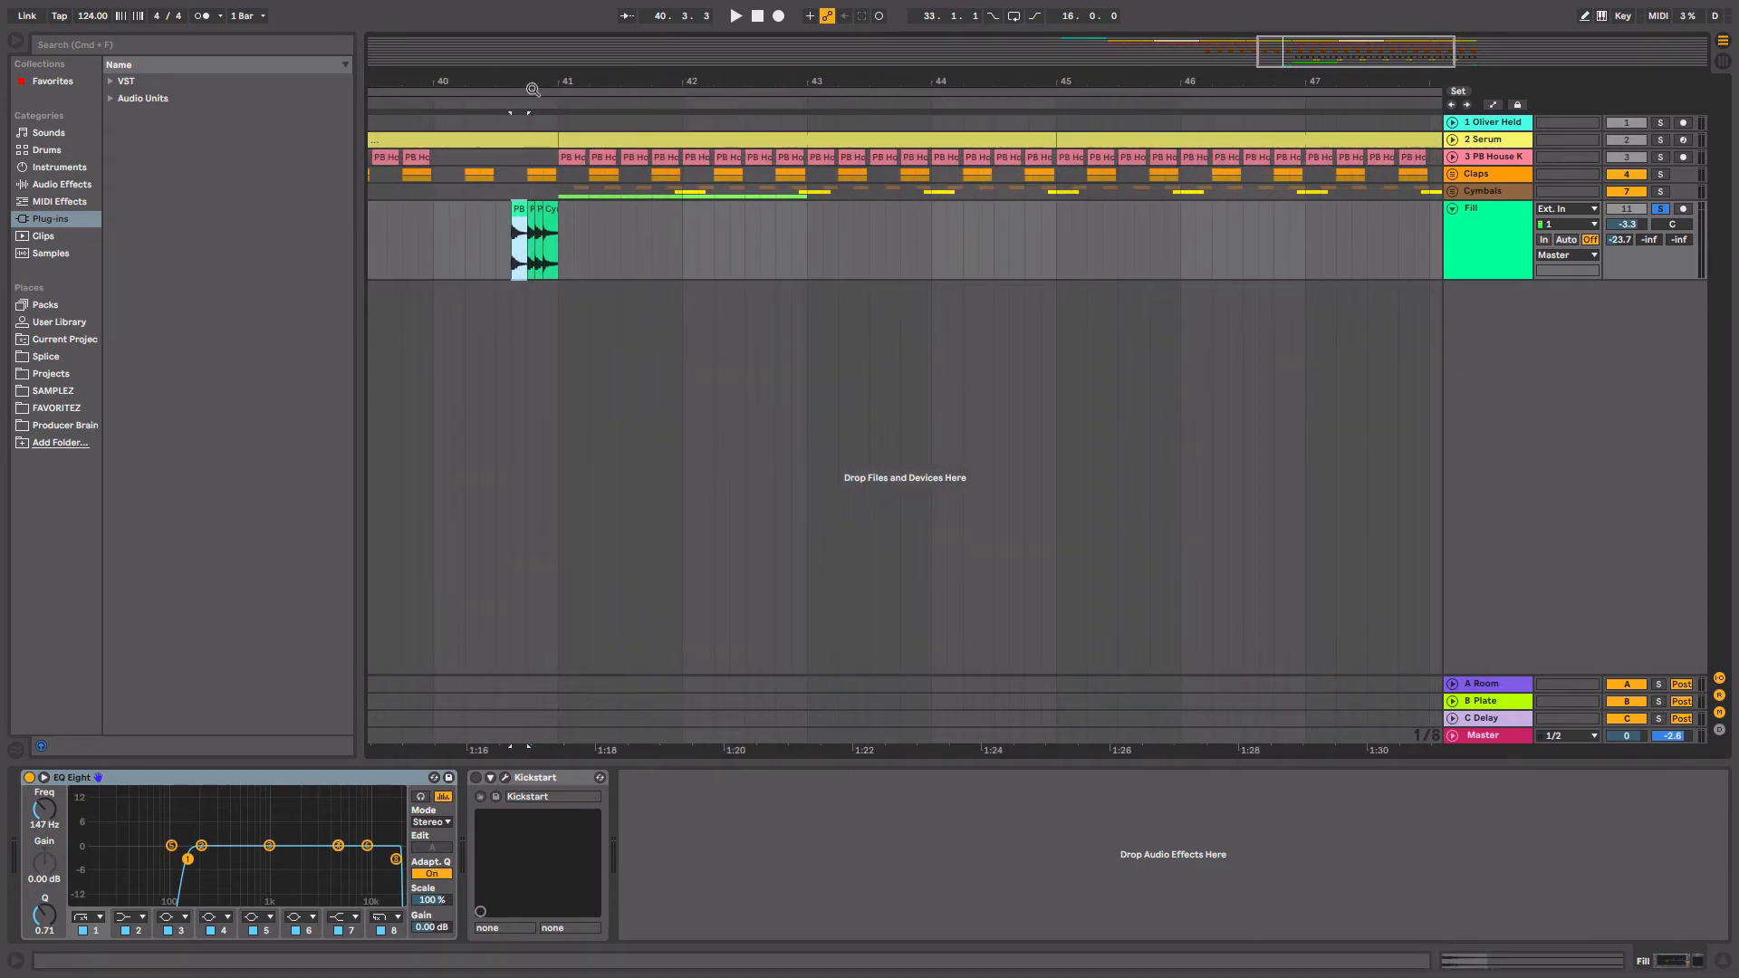
click(1659, 212)
click(1452, 209)
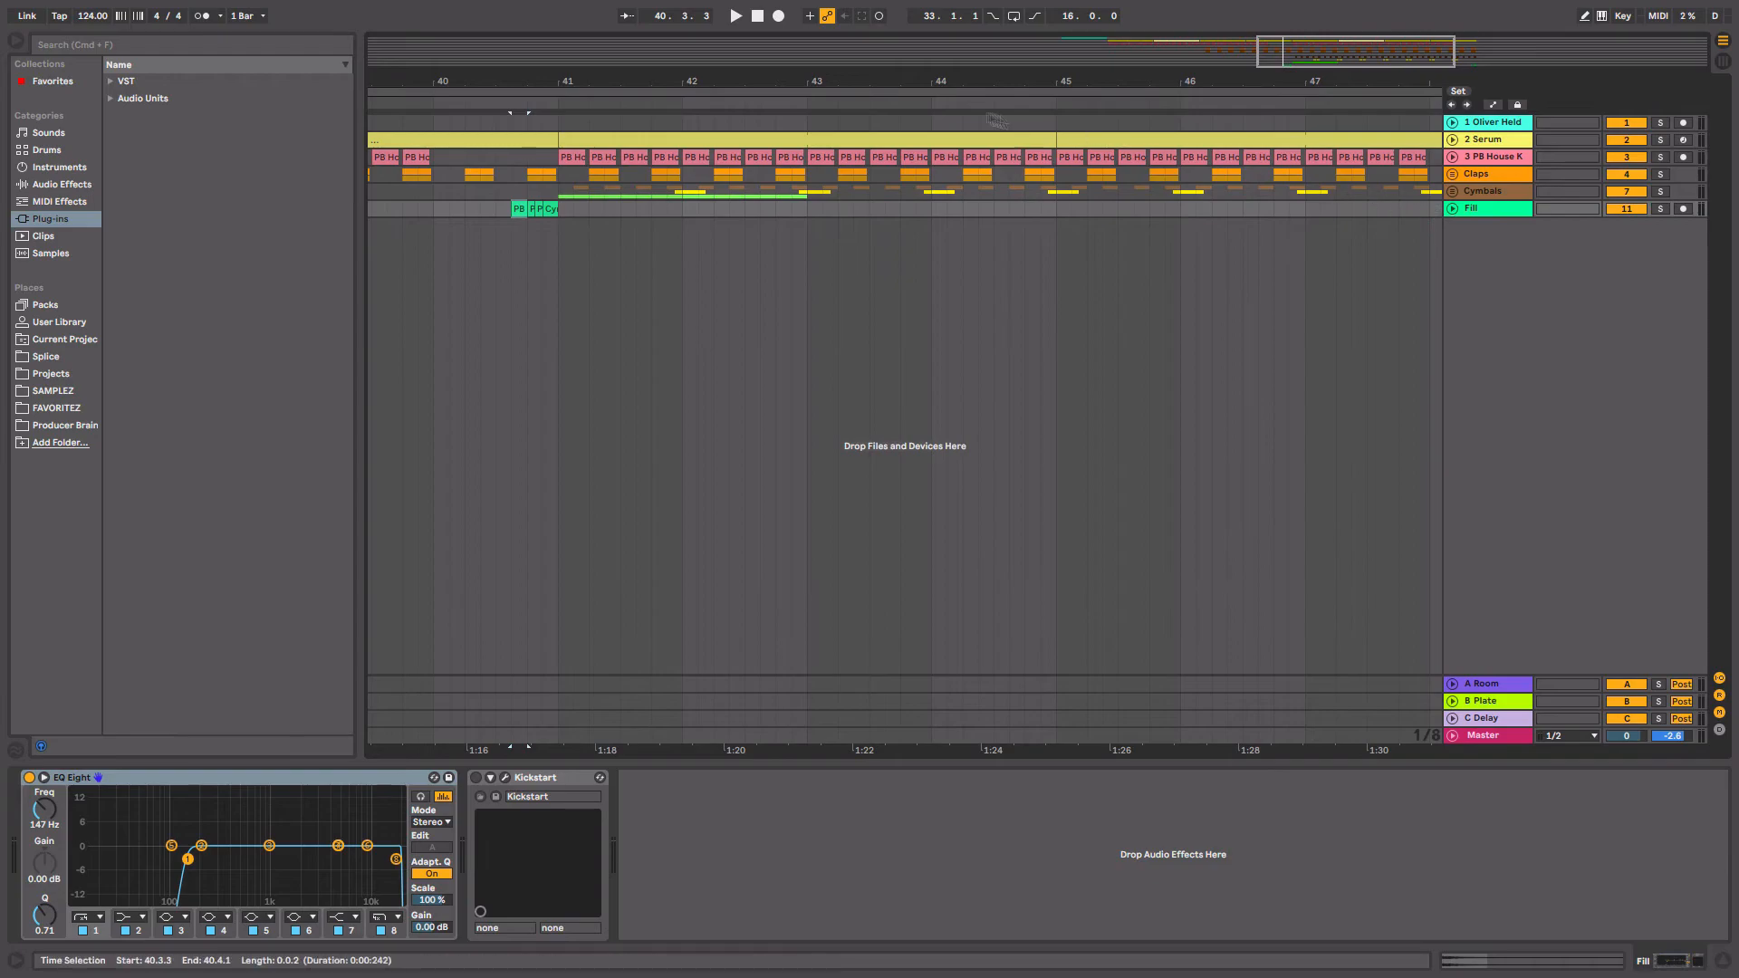
Examine how the claps, cymbals and fill are arranged around bars 40 and 41 within the whole drop.
drag(918, 85, 917, 67)
click(801, 182)
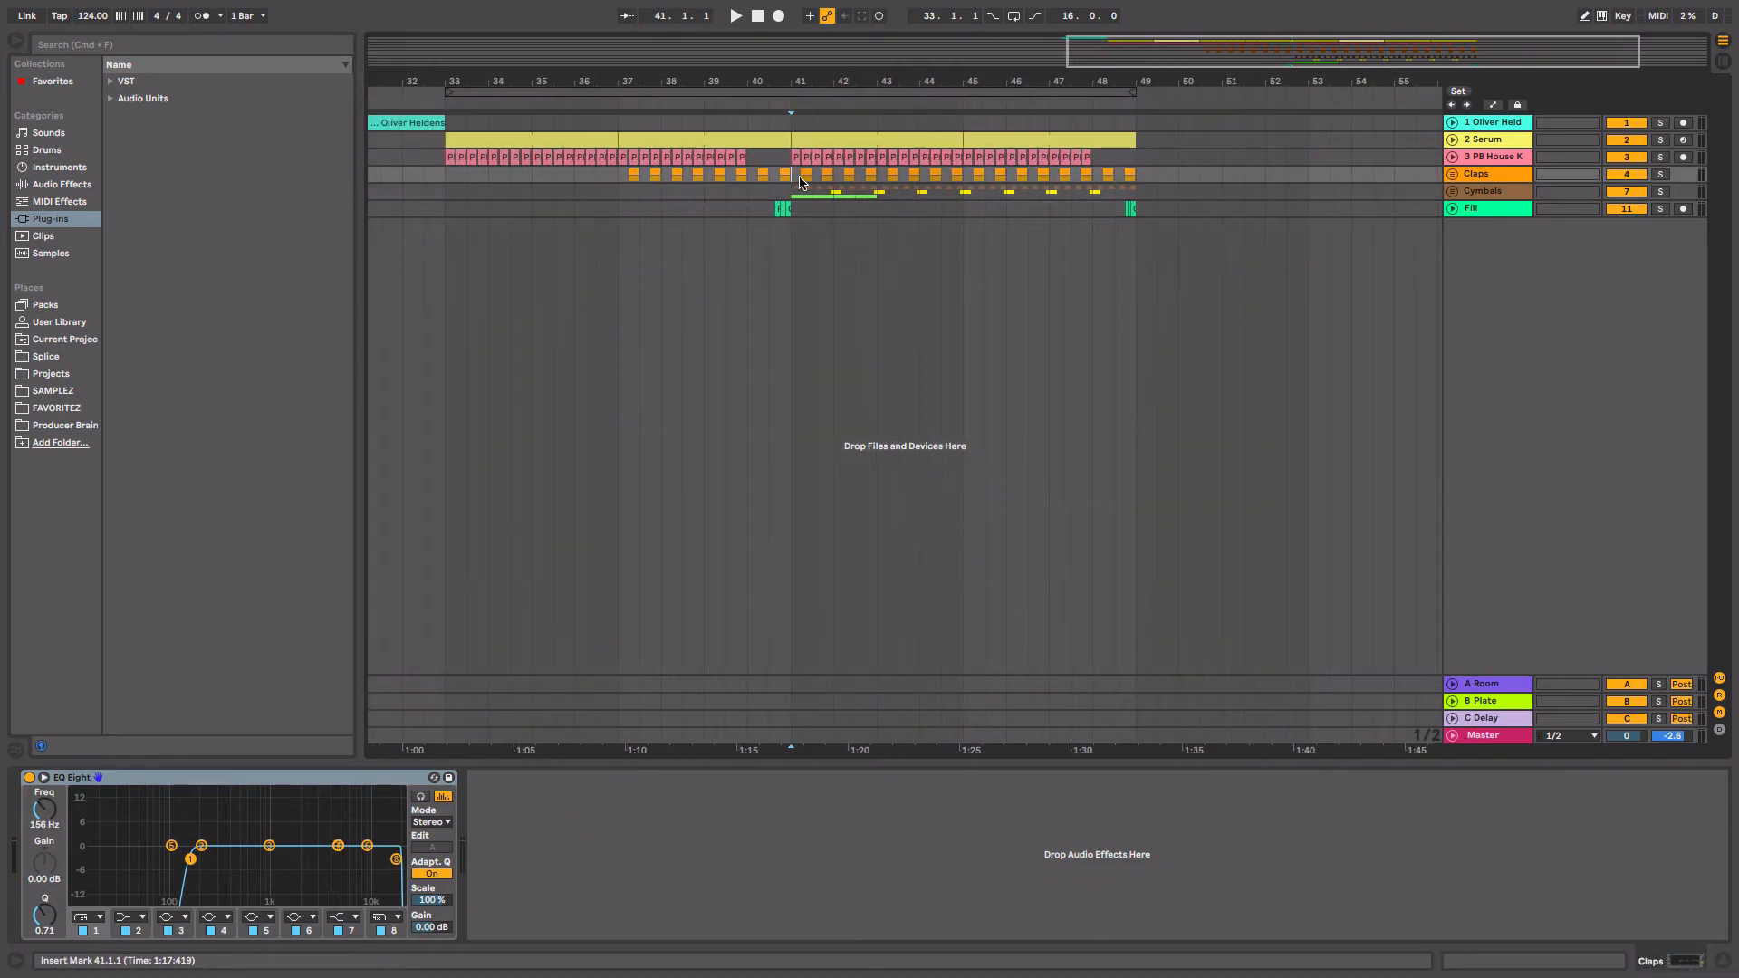
drag(816, 89, 991, 89)
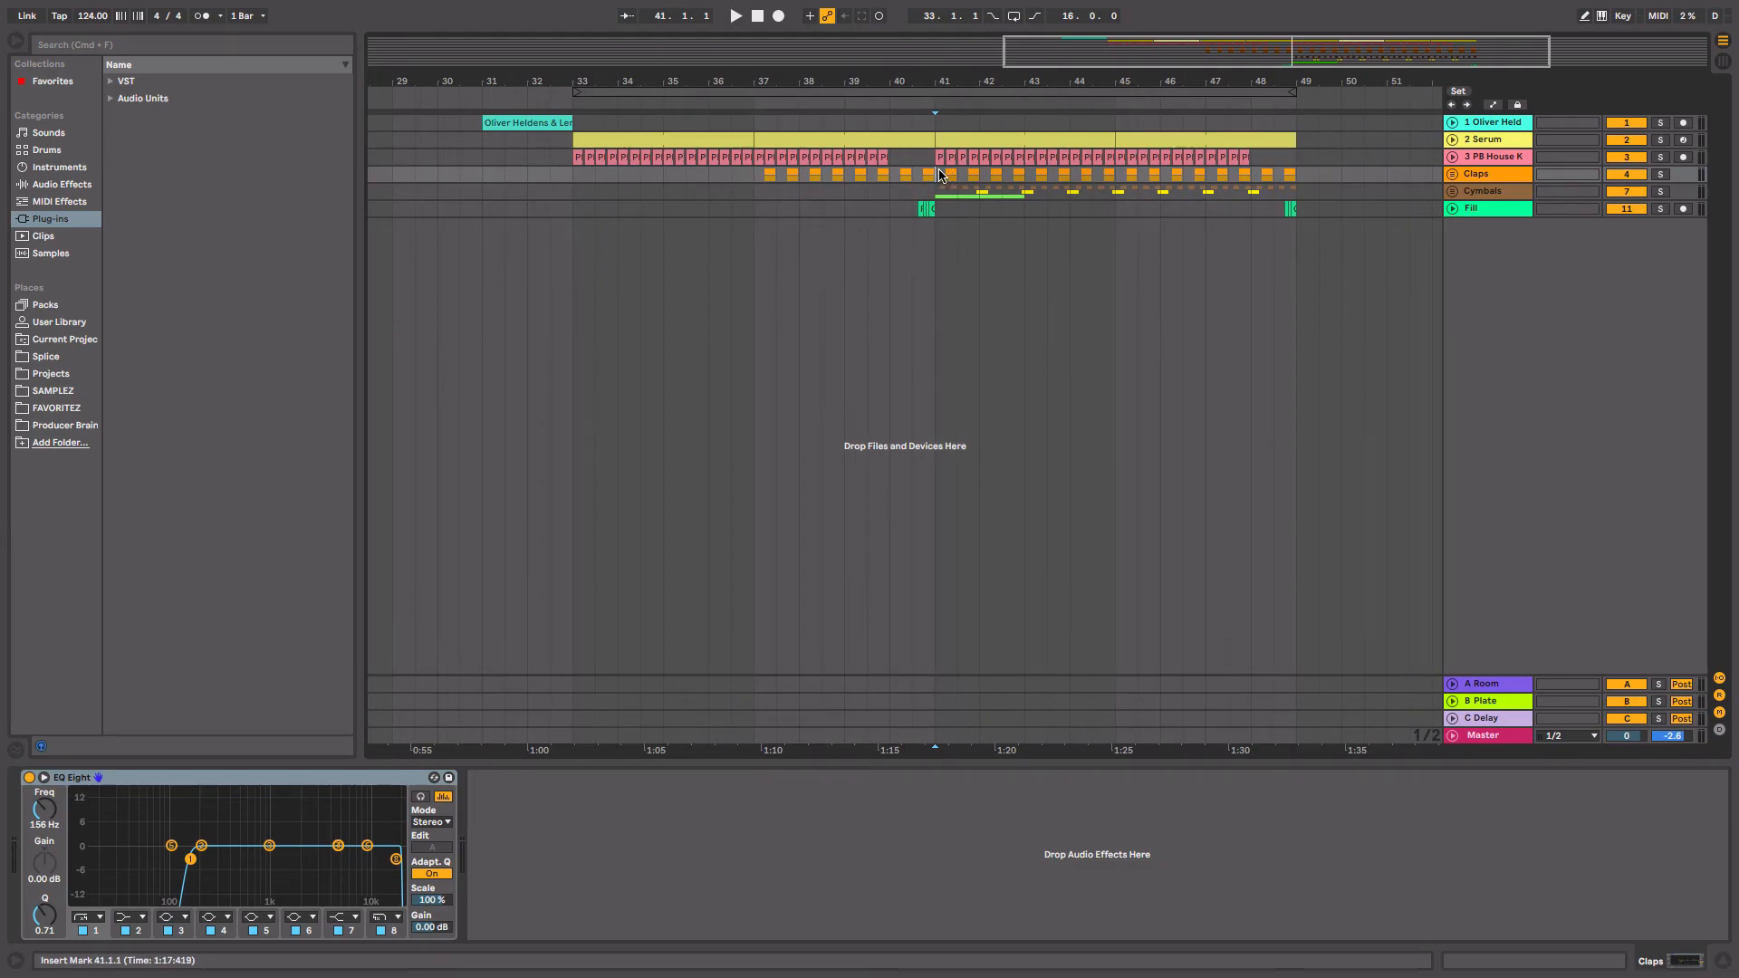
click(924, 192)
click(933, 177)
click(933, 193)
click(891, 210)
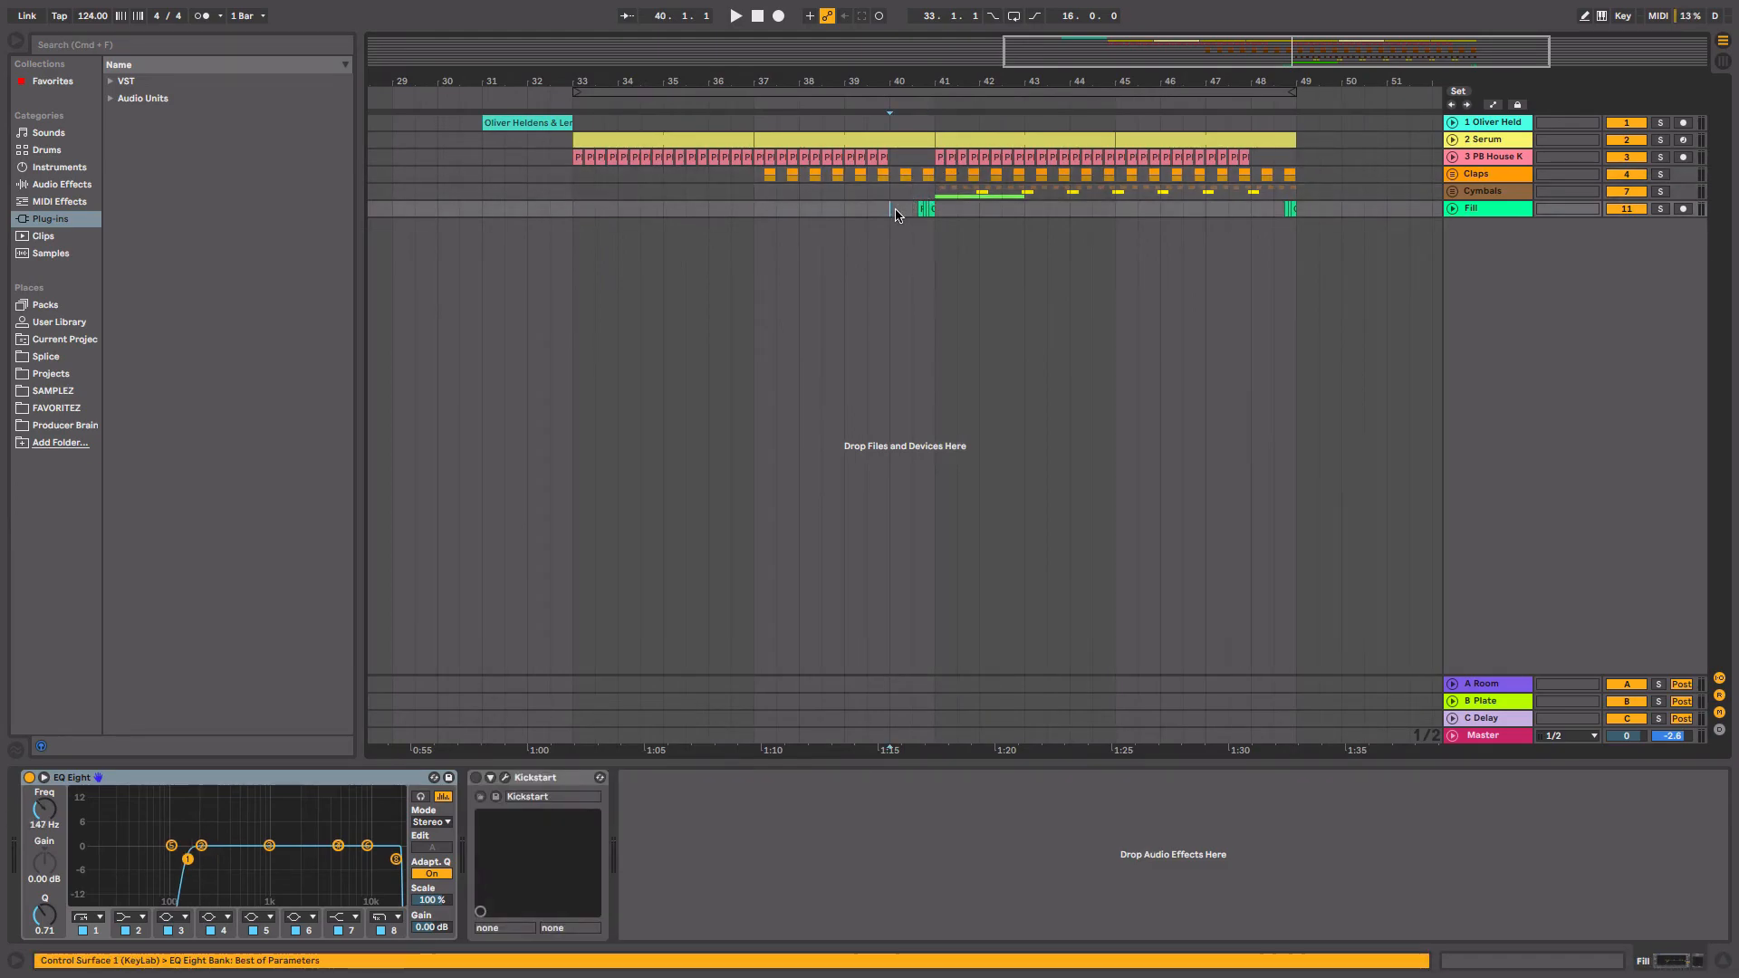
click(938, 192)
click(939, 176)
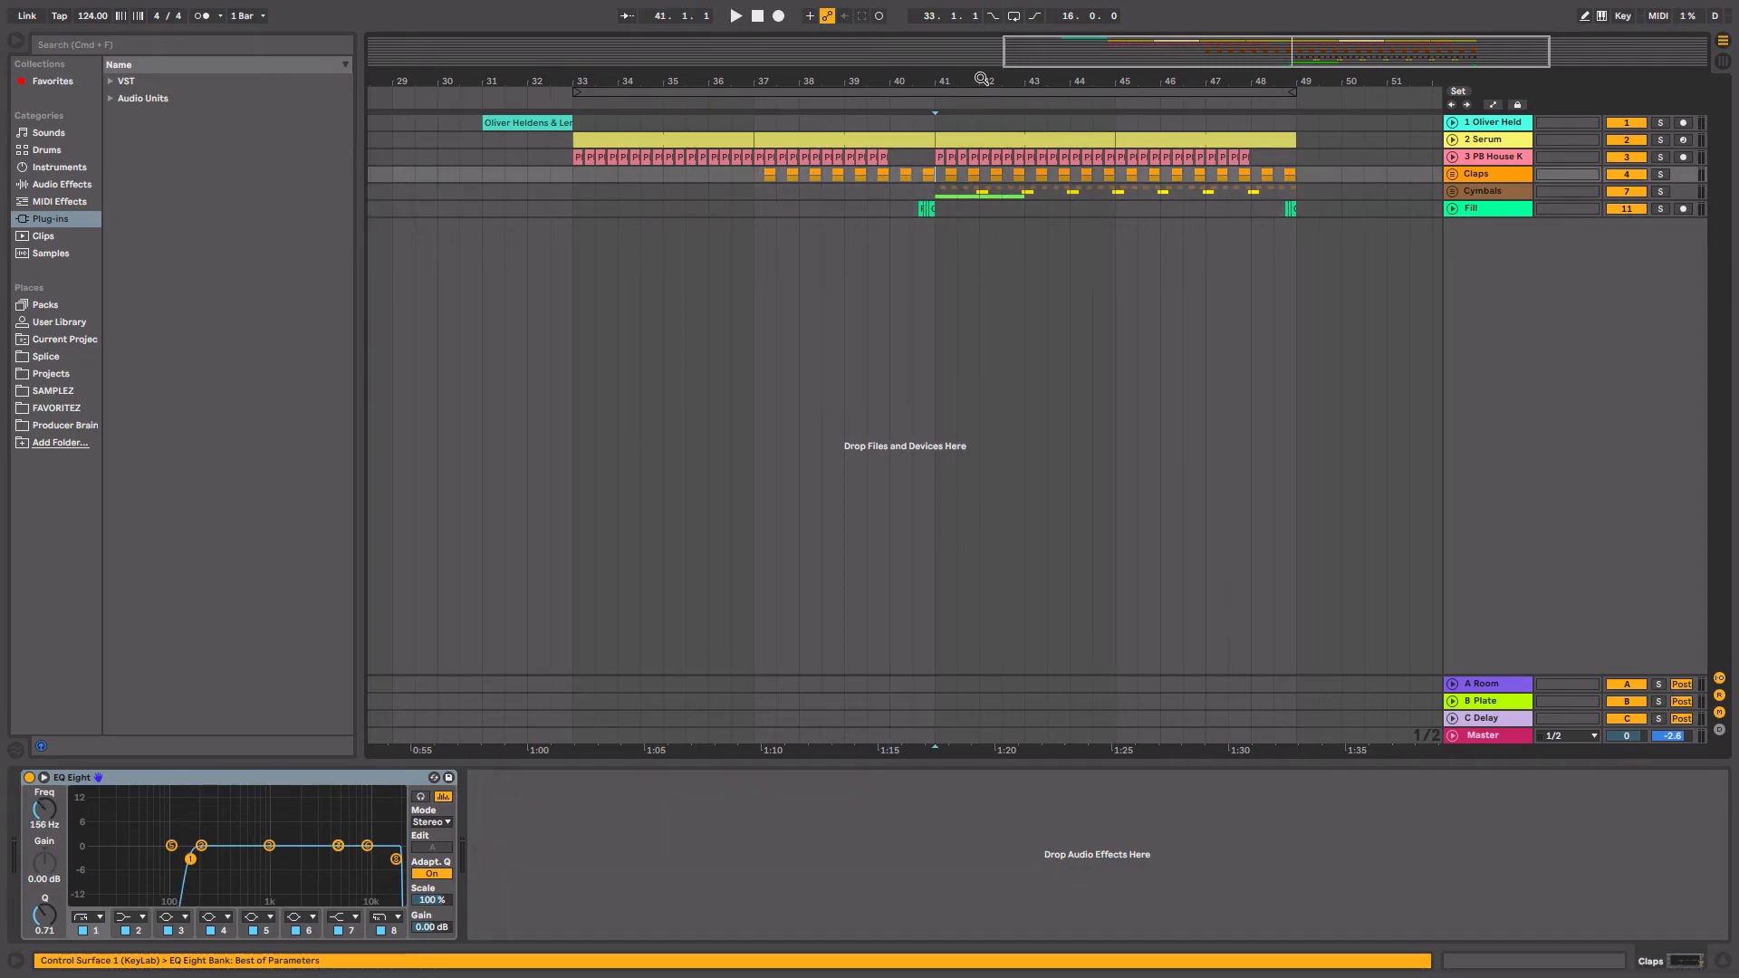
drag(981, 80, 969, 80)
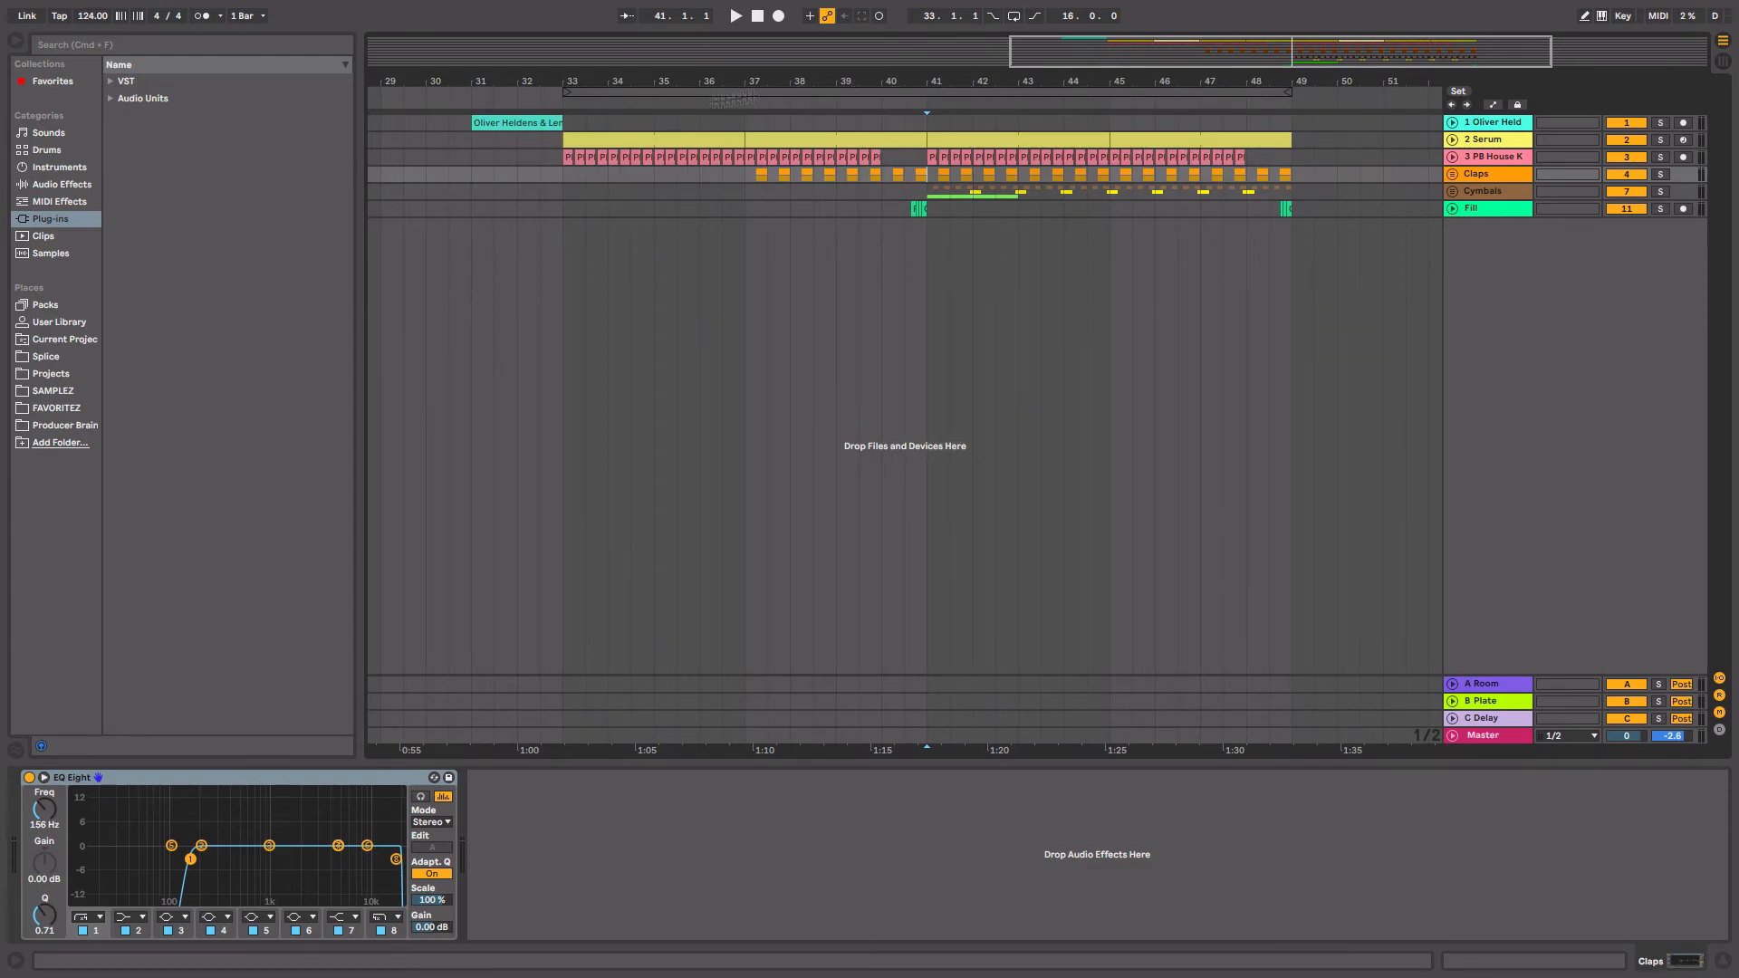
Play the full arrangement from bar 31, at the start of the Oliver Heldens & Lenno reference clip.
click(514, 126)
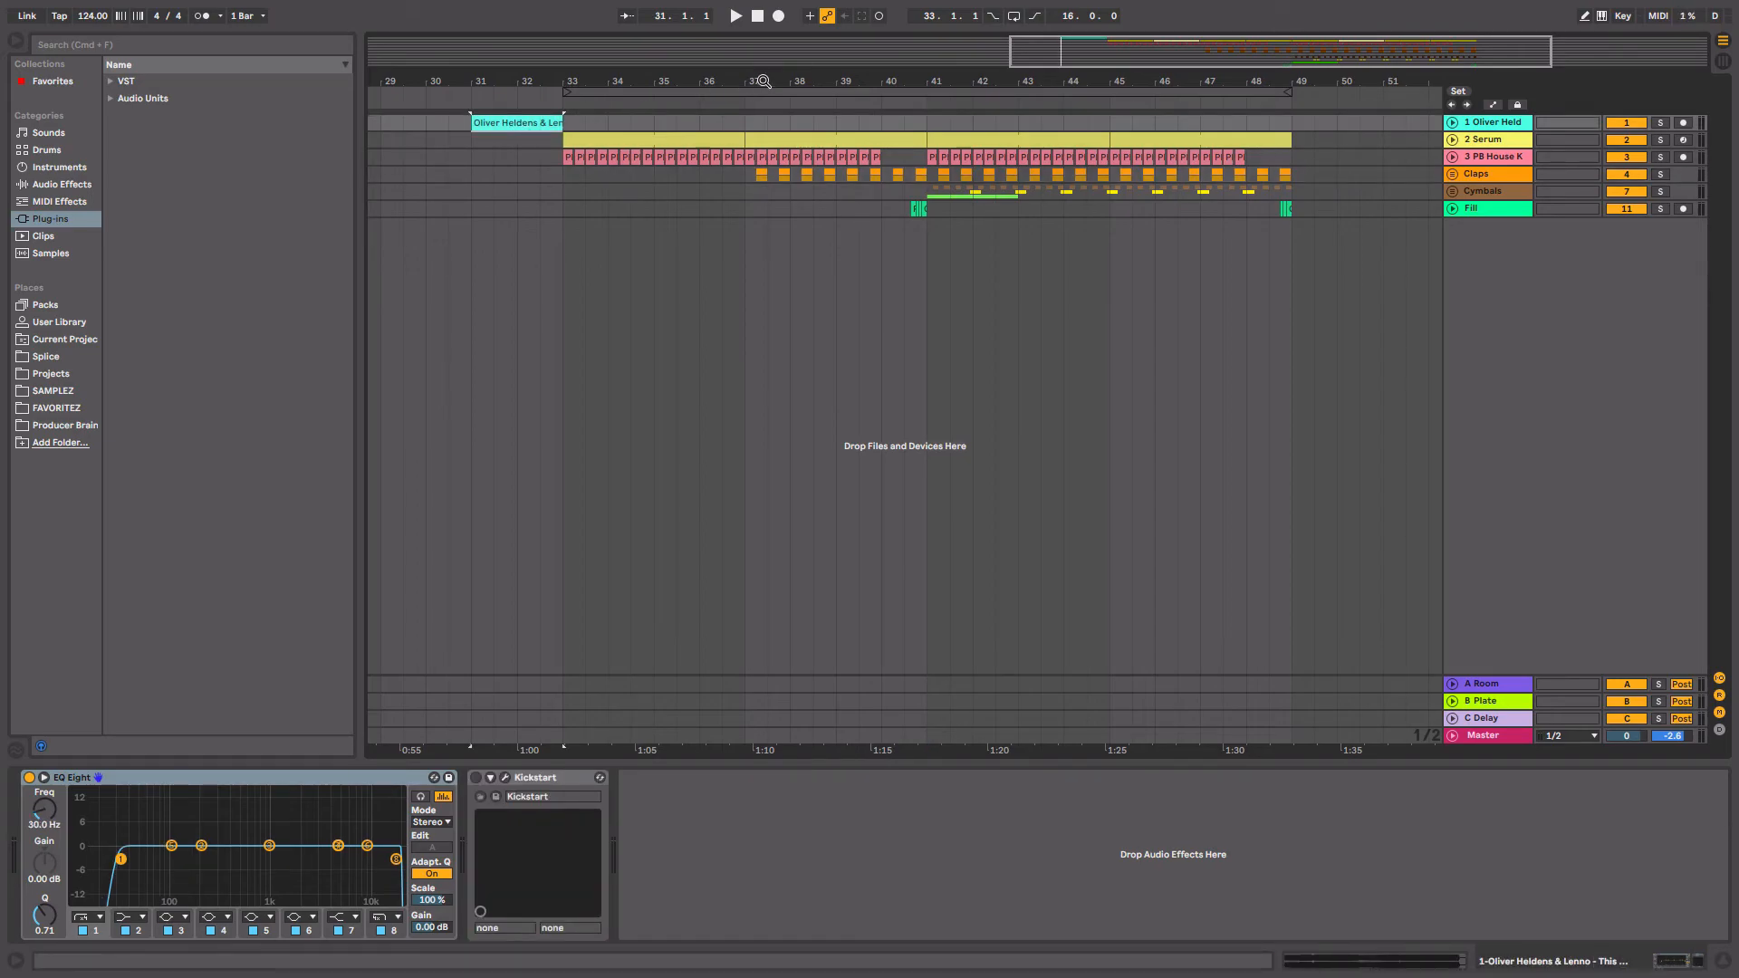
mouse_move(760, 78)
mouse_down()
mouse_move(768, 95)
mouse_move(757, 52)
mouse_up()
click(526, 127)
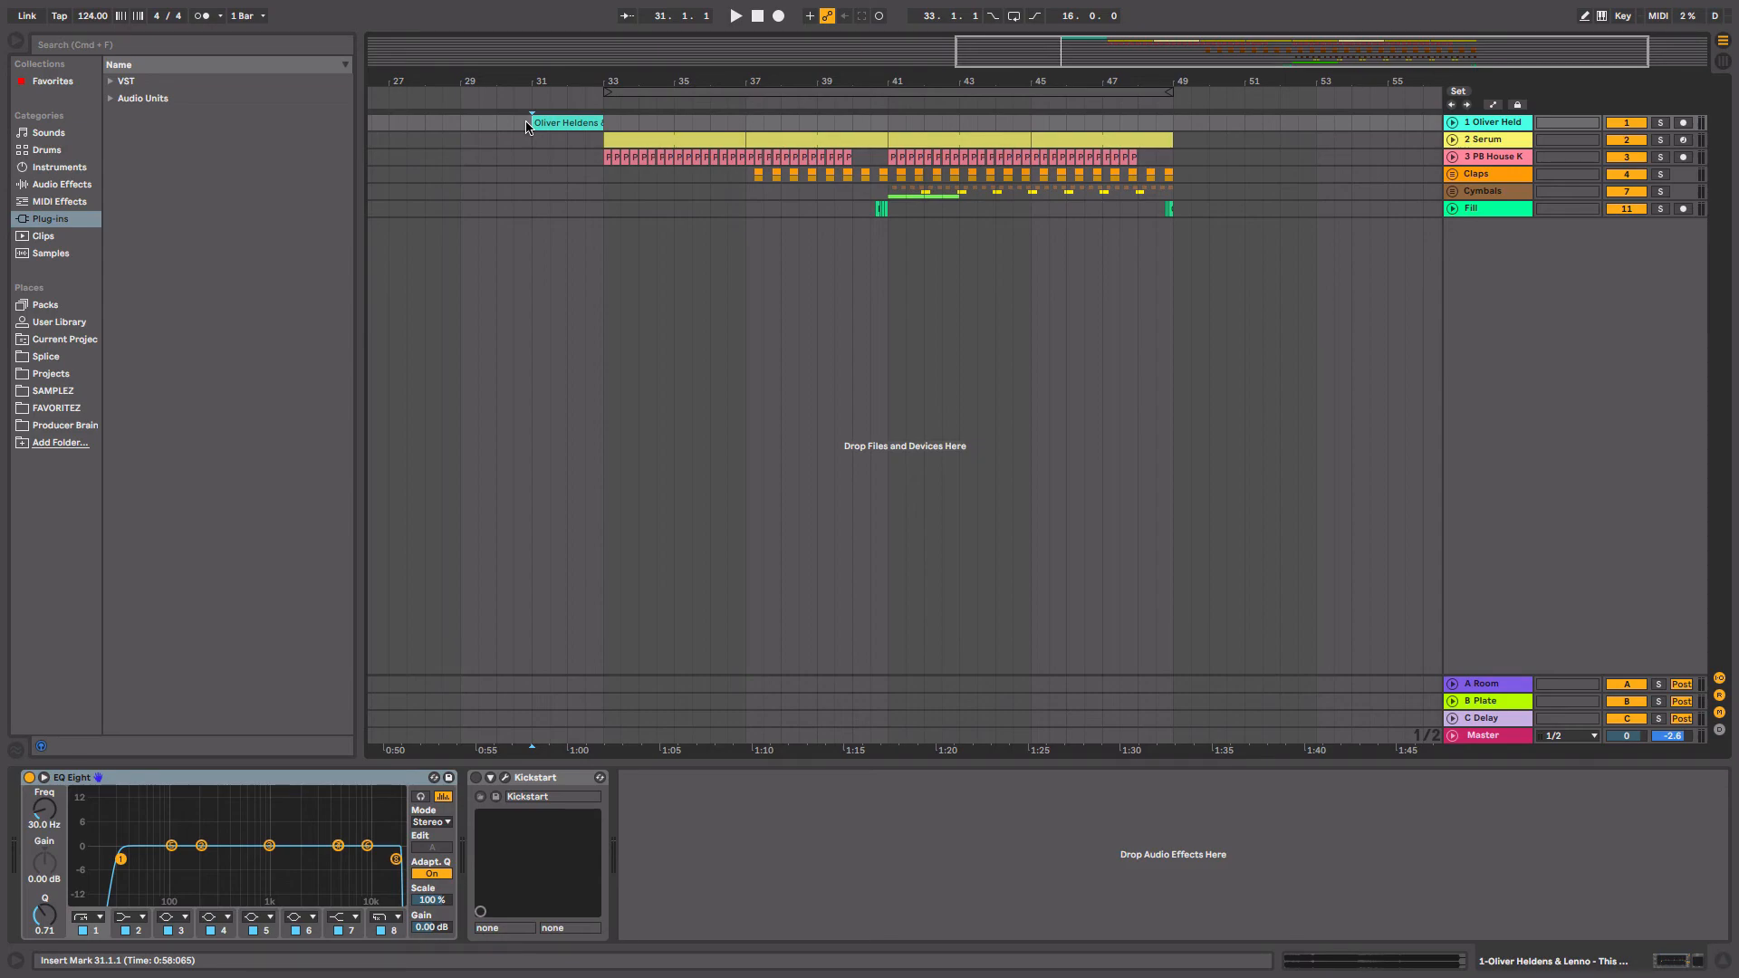
key(space)
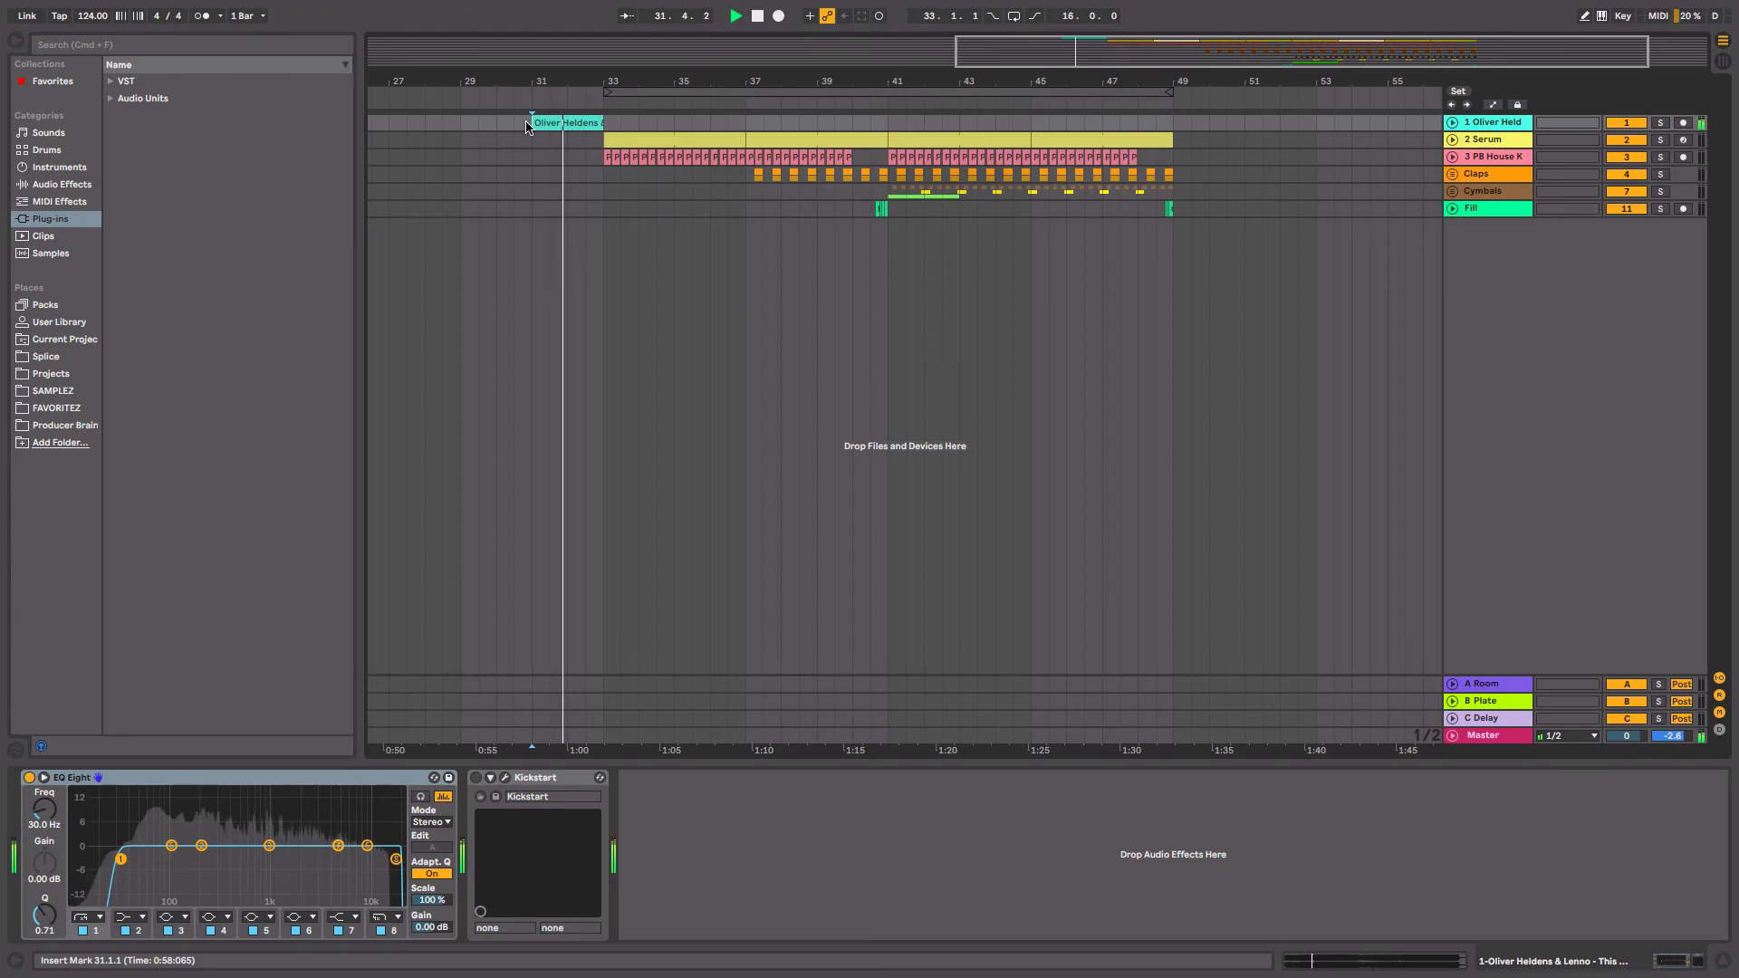
Unfold the Serum track during playback to view its MIDI bassline across the drop, and fold it again.
mouse_move(834, 79)
mouse_down()
mouse_move(835, 301)
mouse_move(834, 101)
mouse_up()
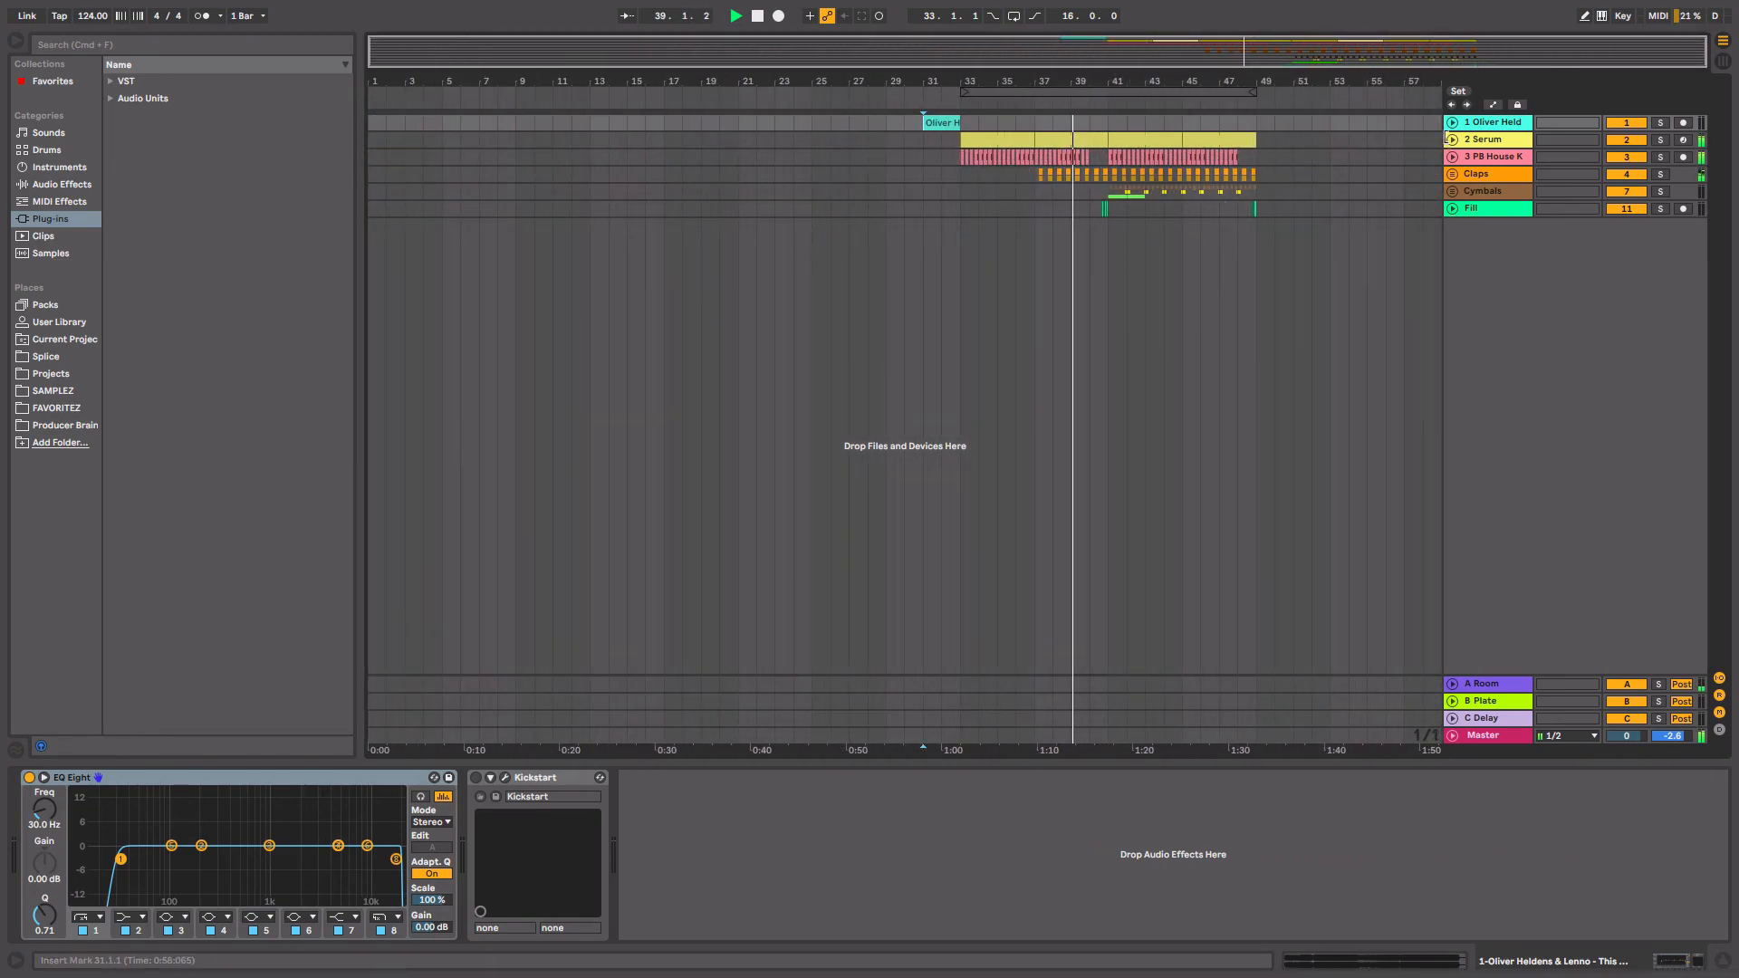
click(1452, 140)
drag(1214, 83, 1256, 128)
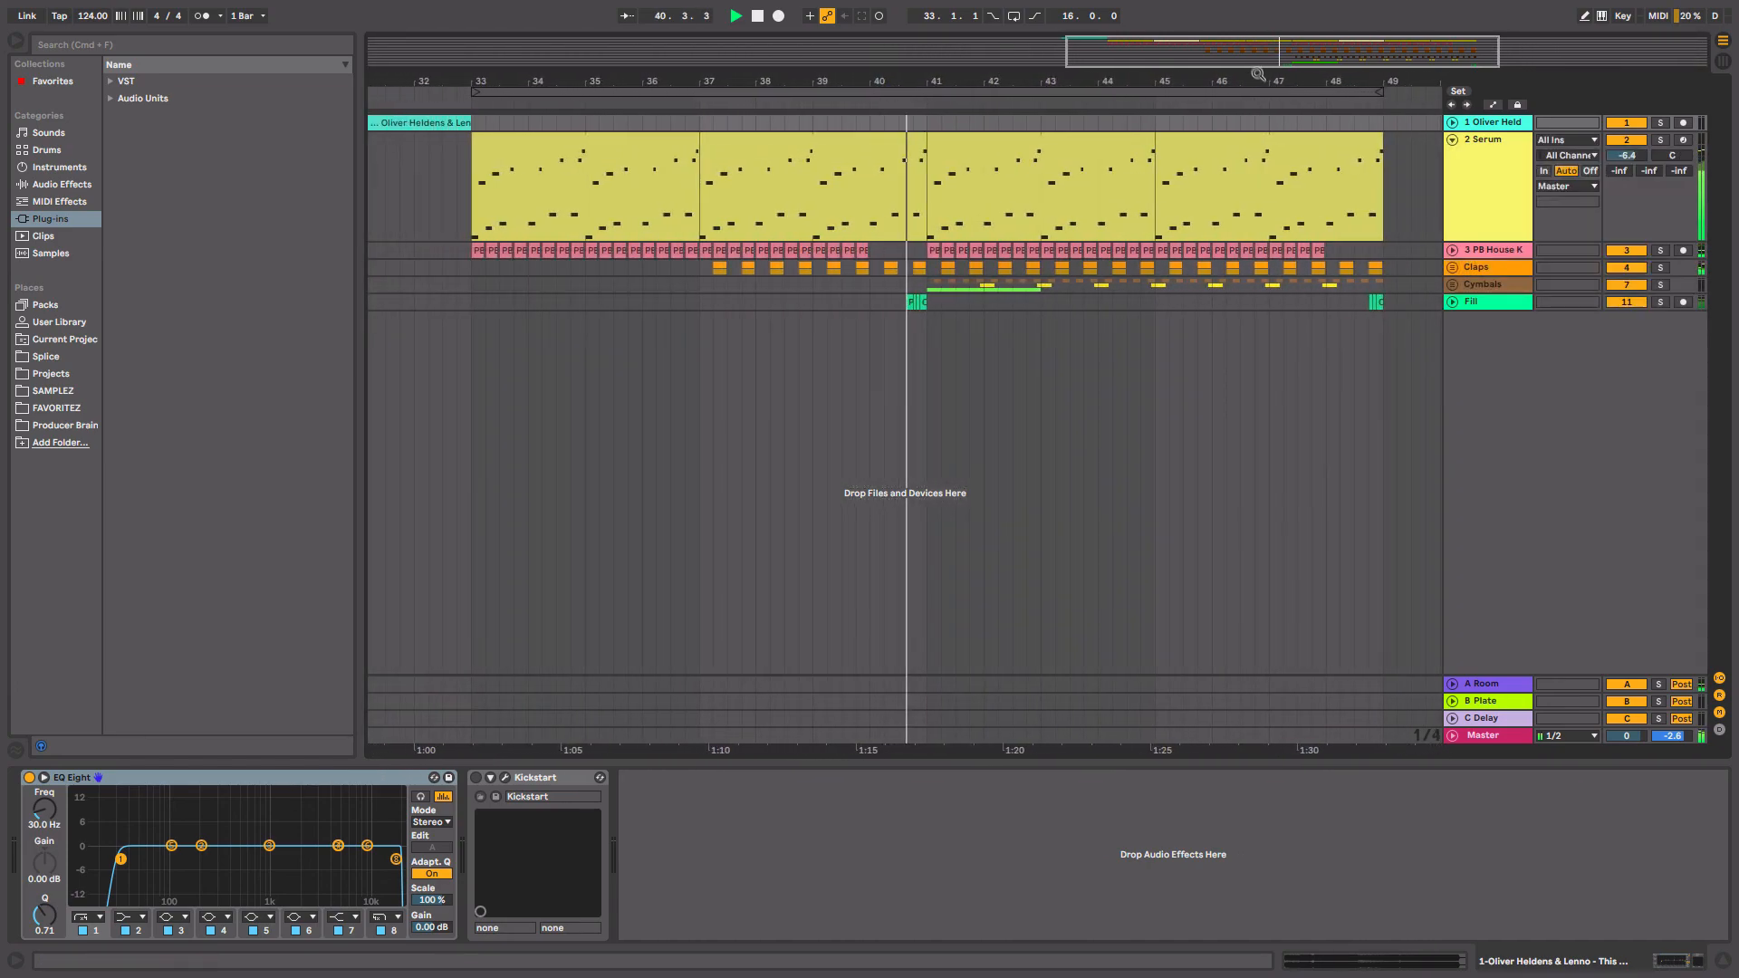
click(1452, 140)
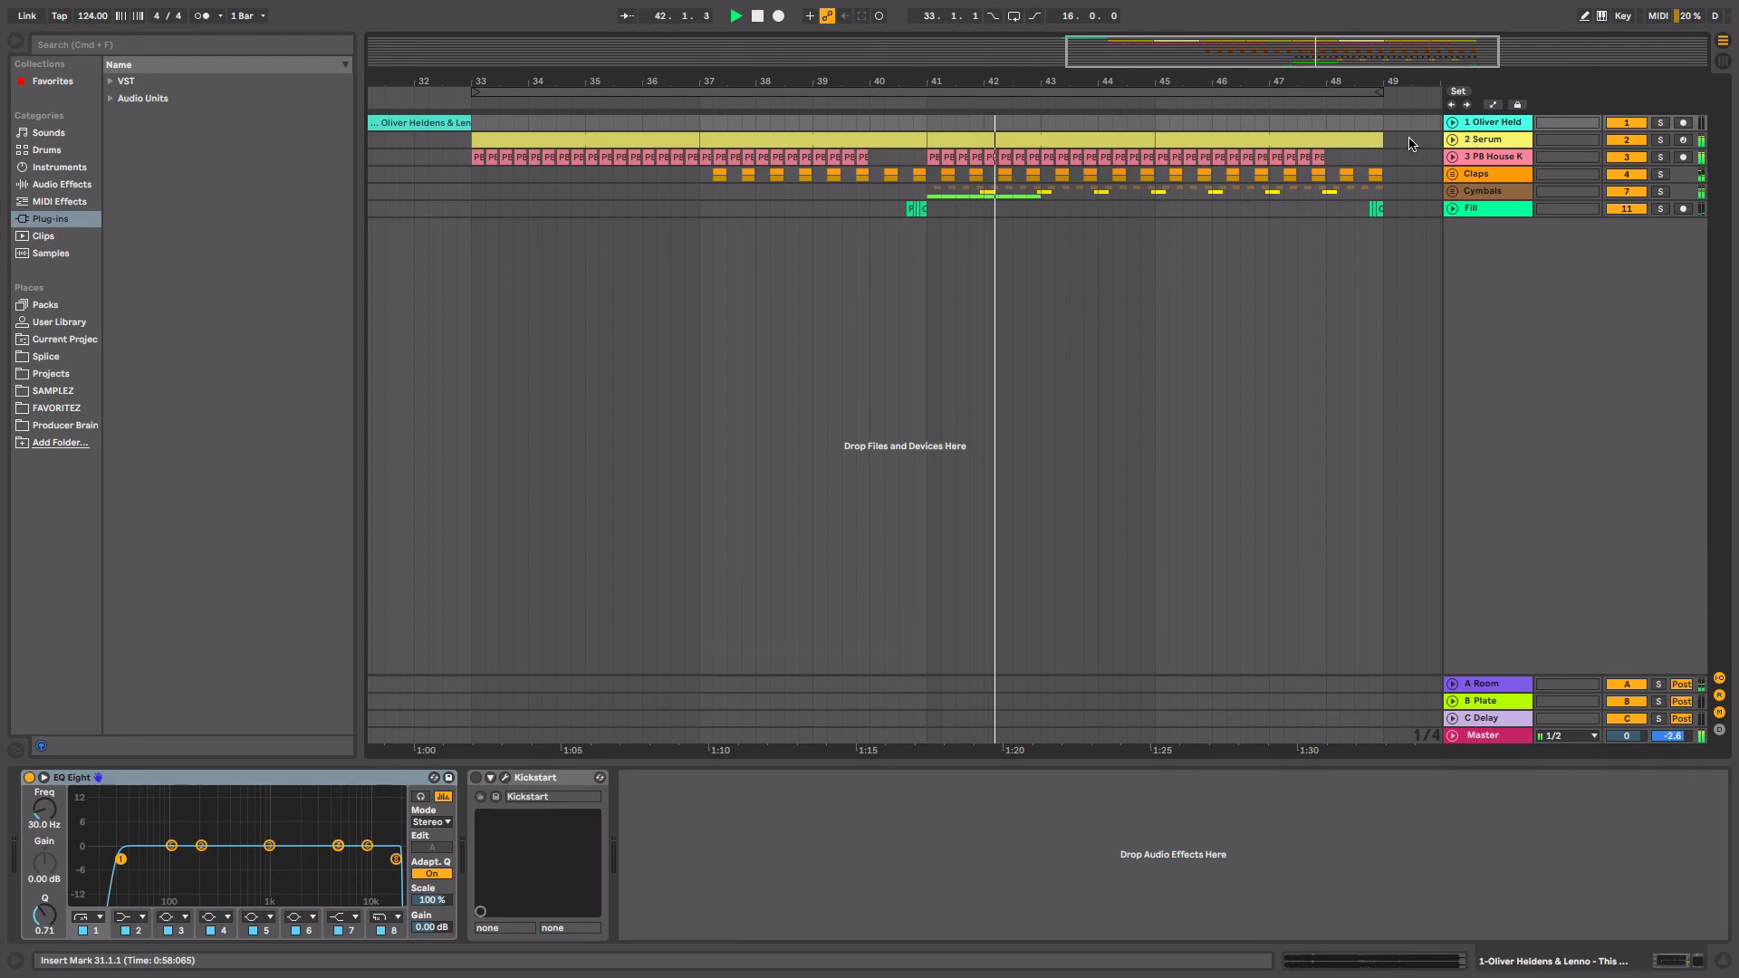